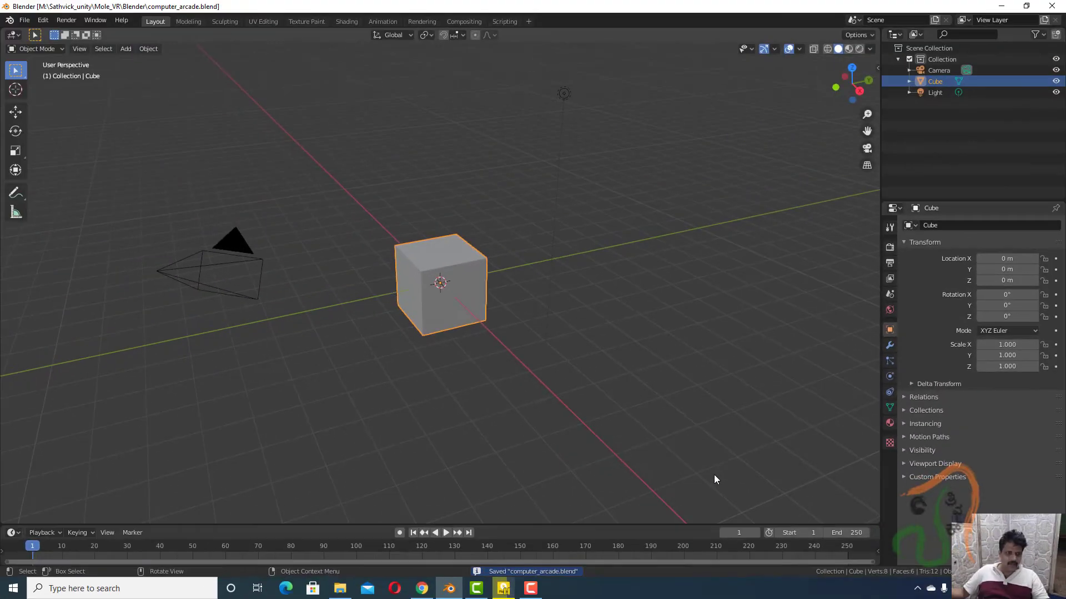
Delete the default light and camera from the scene, keeping only the cube.
{"action": "left_click", "coordinate": [564, 102]}
{"action": "key", "text": "x"}
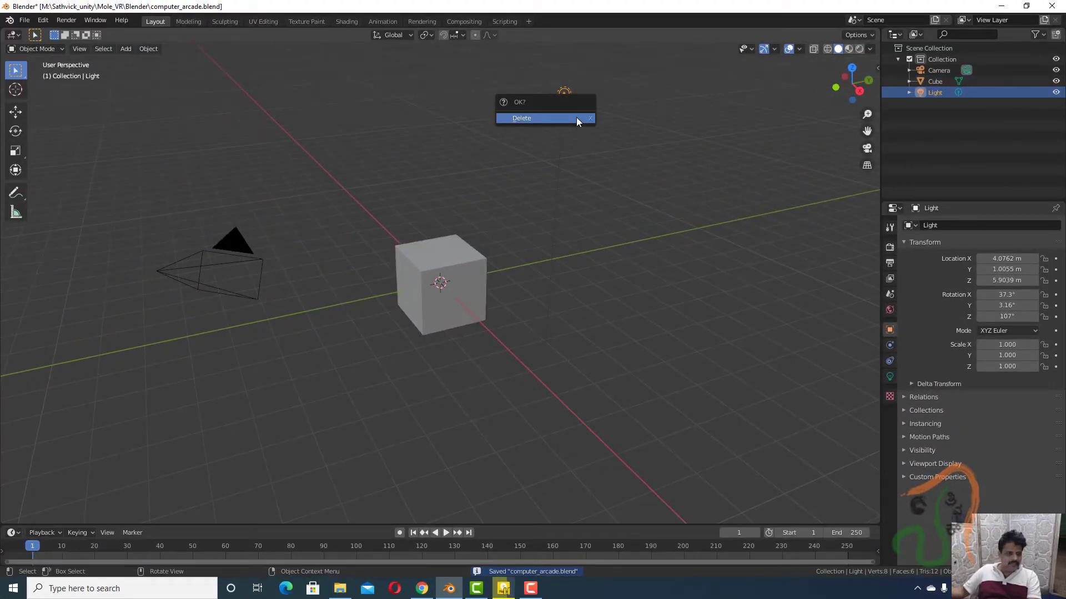
{"action": "left_click", "coordinate": [576, 118]}
{"action": "left_click", "coordinate": [236, 243]}
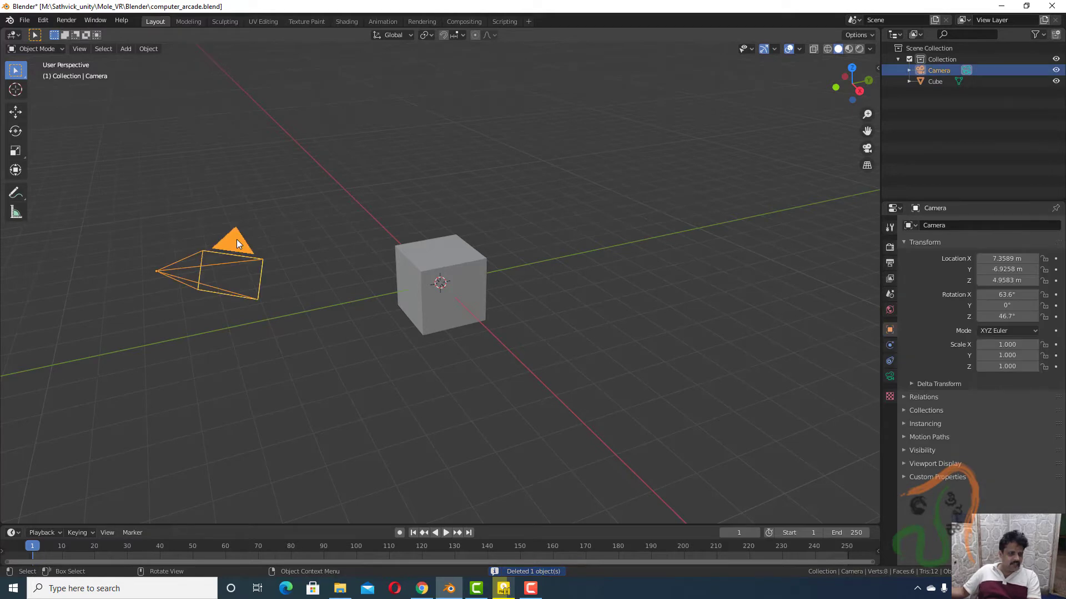
{"action": "key", "text": "x"}
{"action": "left_click", "coordinate": [236, 239]}
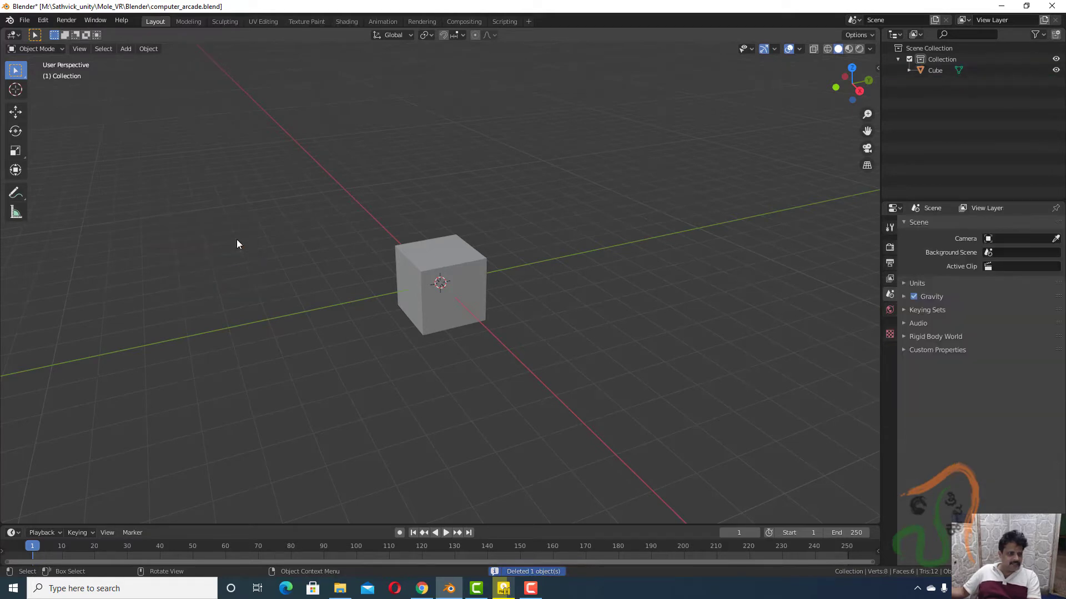
Move the cube's whole mesh straight up along Z in Edit Mode so its base rests on the ground line at the origin.
{"action": "left_click", "coordinate": [466, 264]}
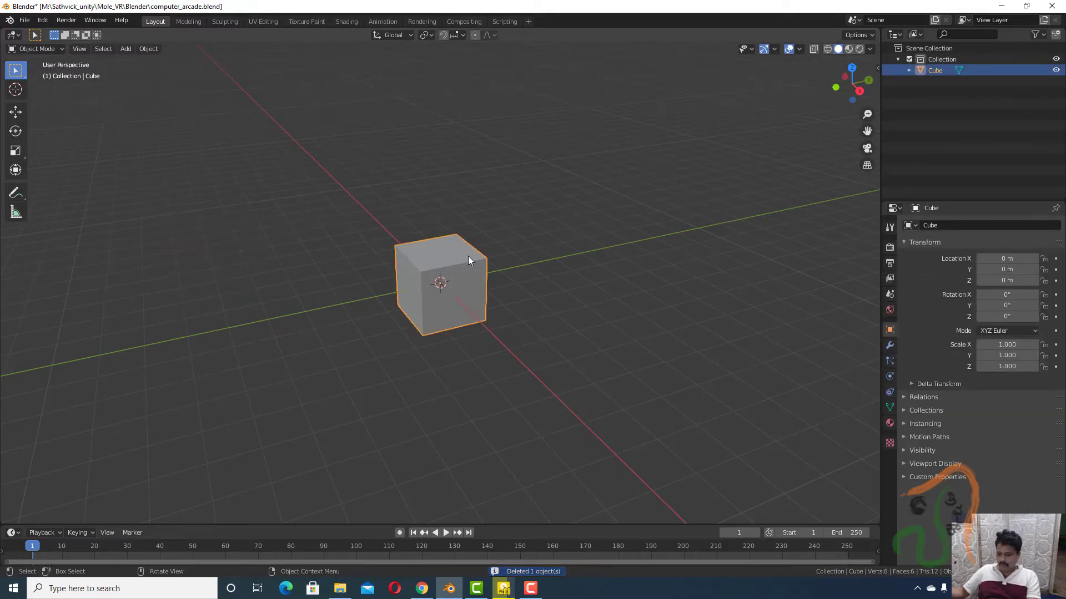
{"action": "key", "text": "KP_1"}
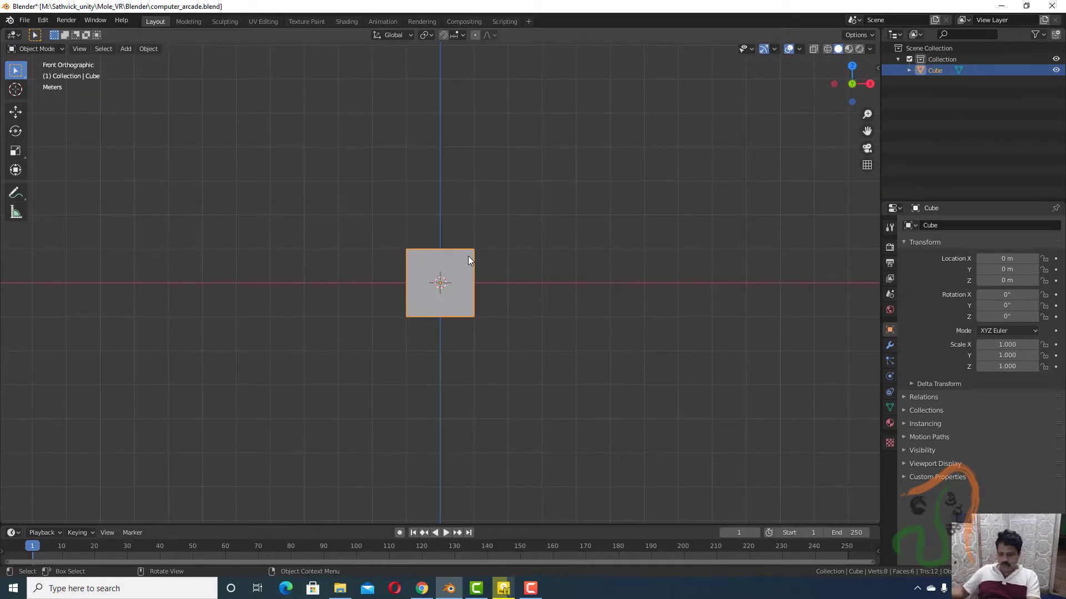
{"action": "key", "text": "Tab"}
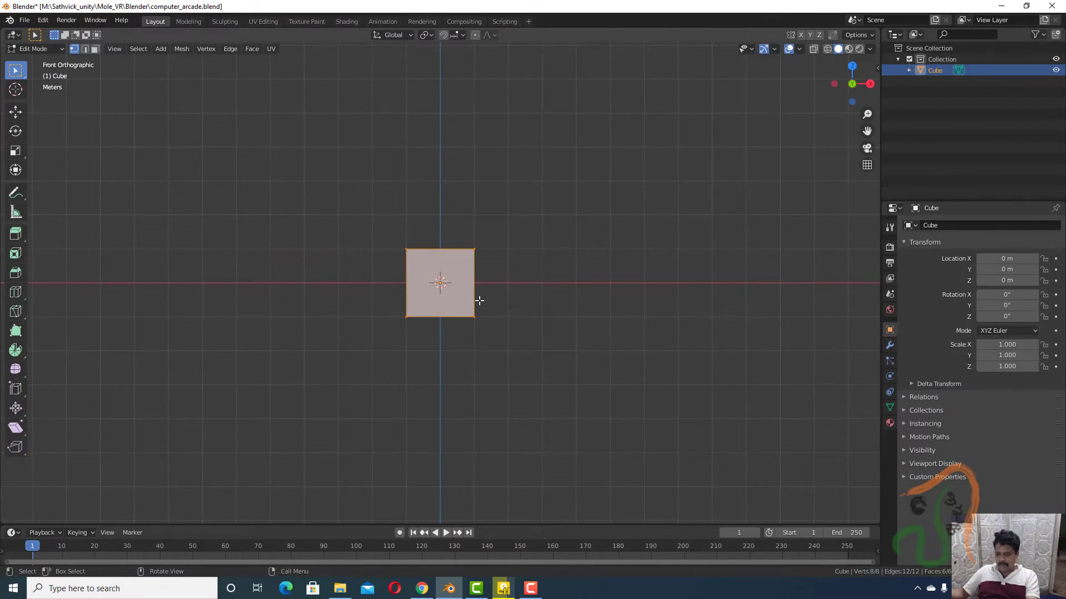
{"action": "key", "text": "g"}
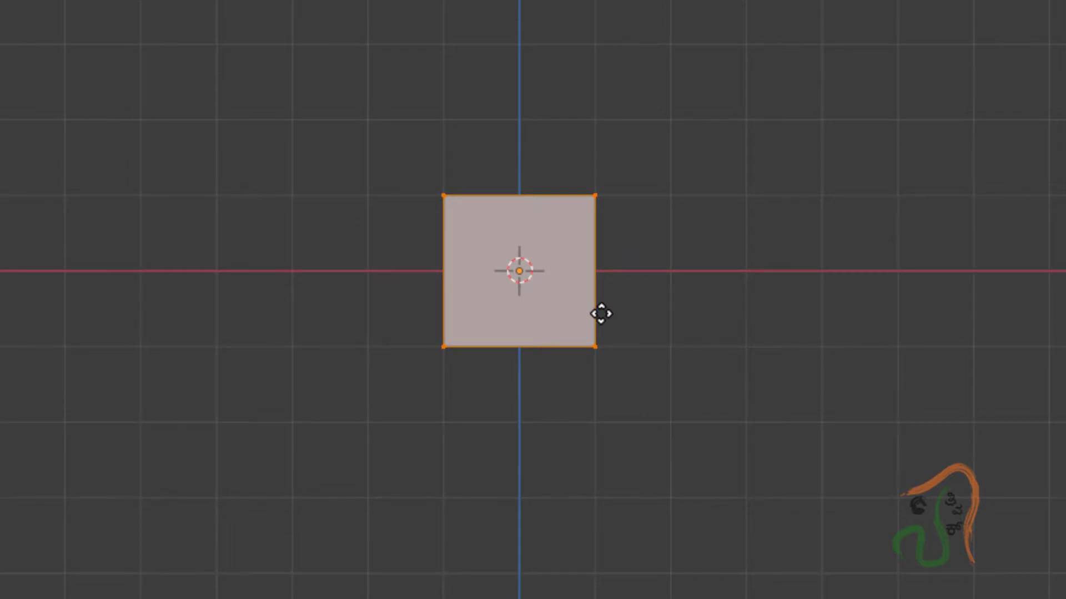
{"action": "key", "text": "z"}
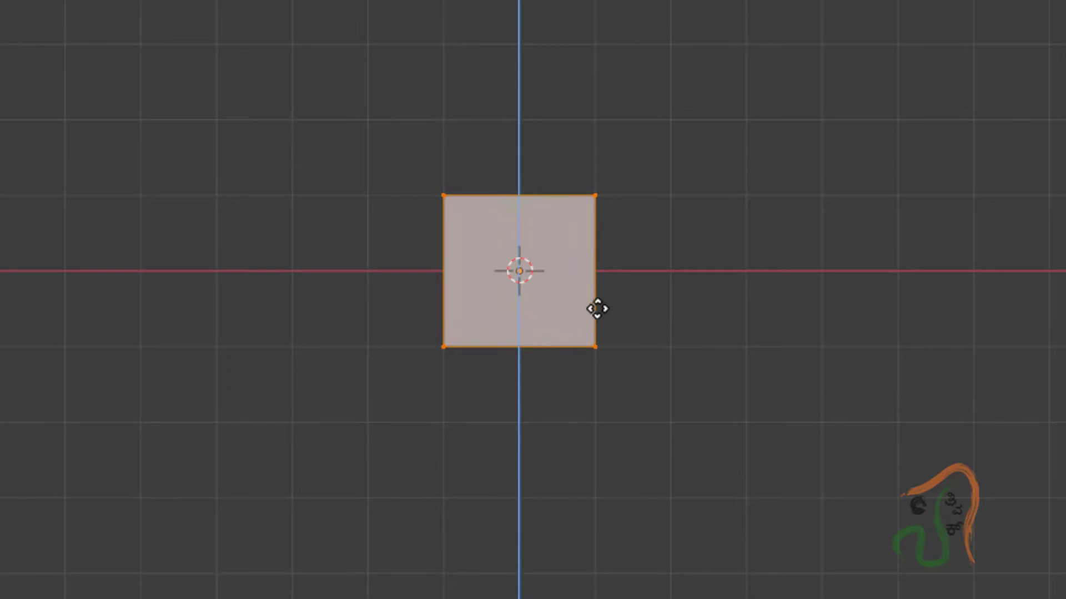
{"action": "left_click", "coordinate": [601, 218]}
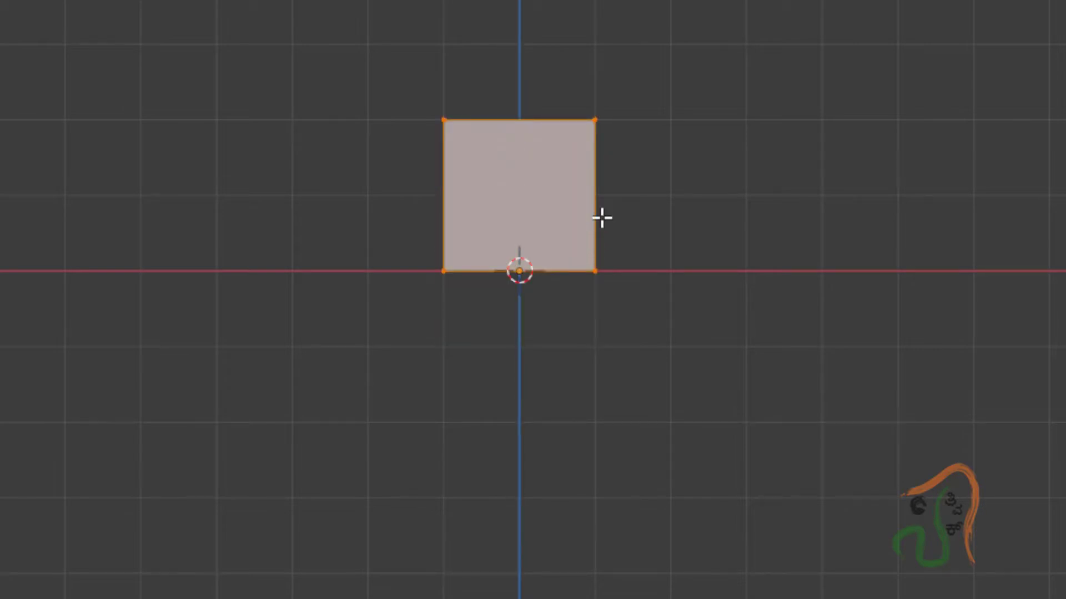
{"action": "key", "text": "Tab"}
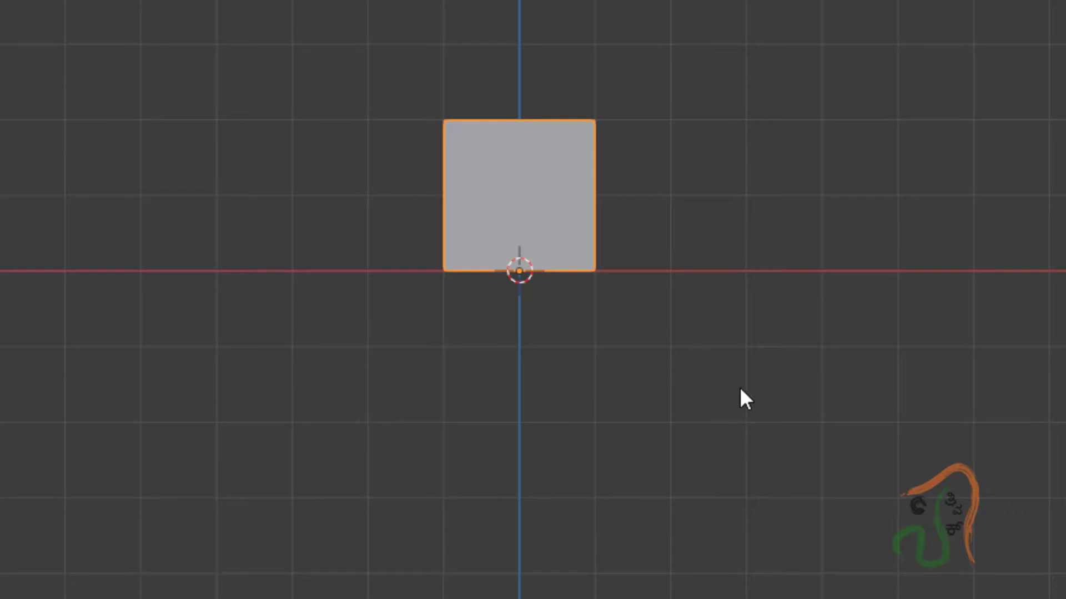
Add one vertical loop cut through the exact middle of the cube, running parallel to the X axis.
{"action": "middle_click_drag", "start_coordinate": [739, 380], "coordinate": [575, 447]}
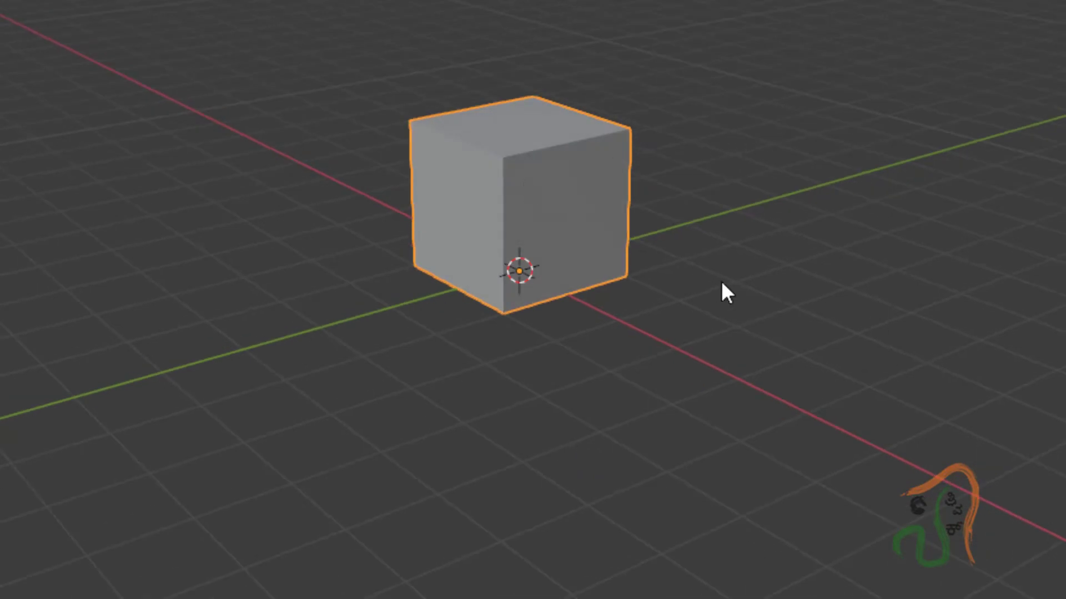
{"action": "key", "text": "Tab"}
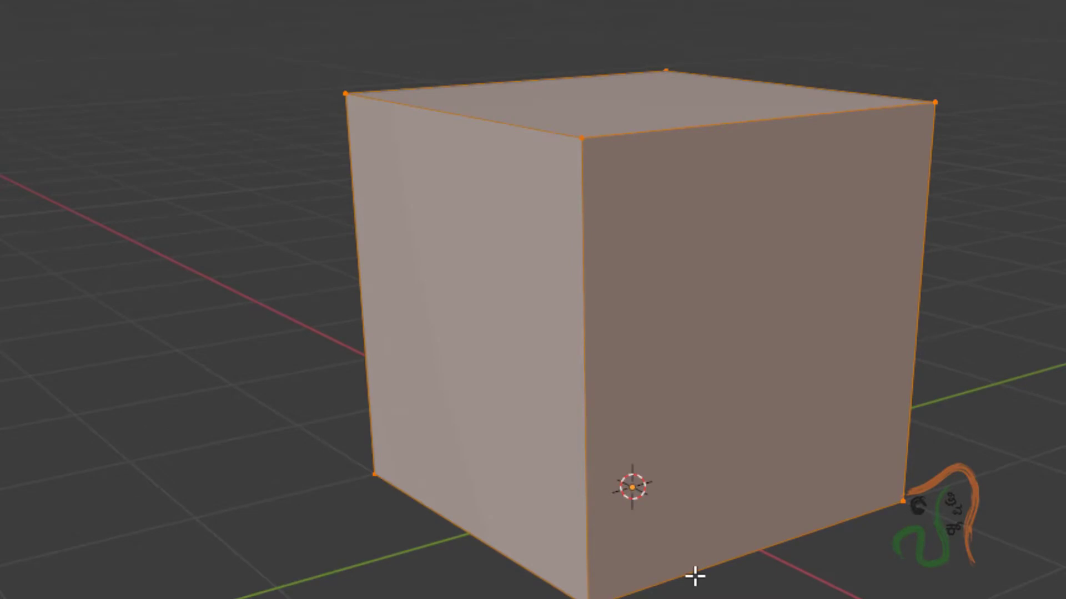
{"action": "key", "text": "ctrl+r"}
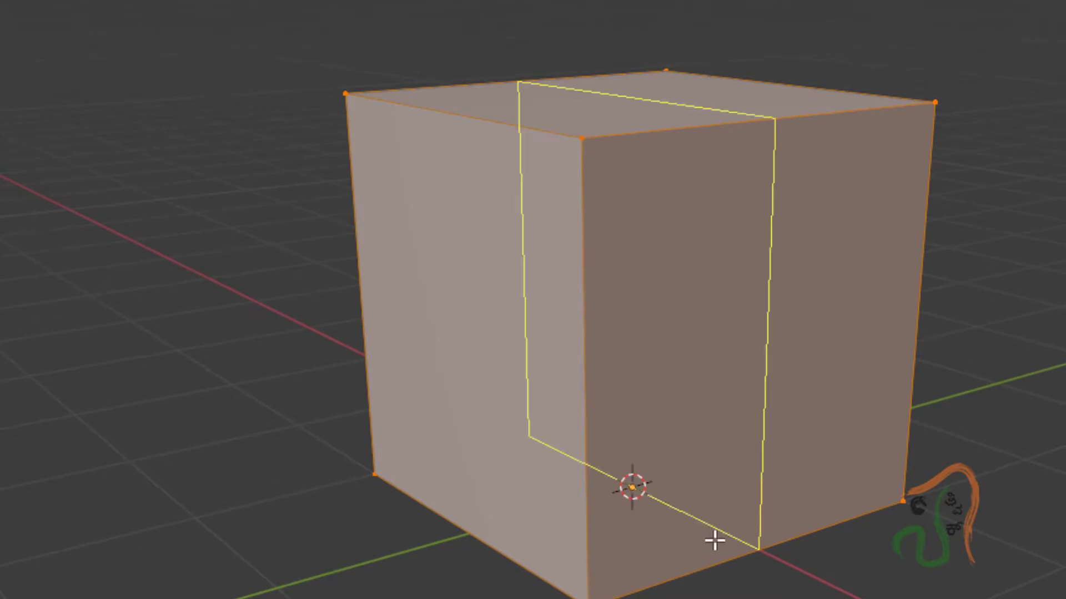
{"action": "left_click", "coordinate": [766, 523]}
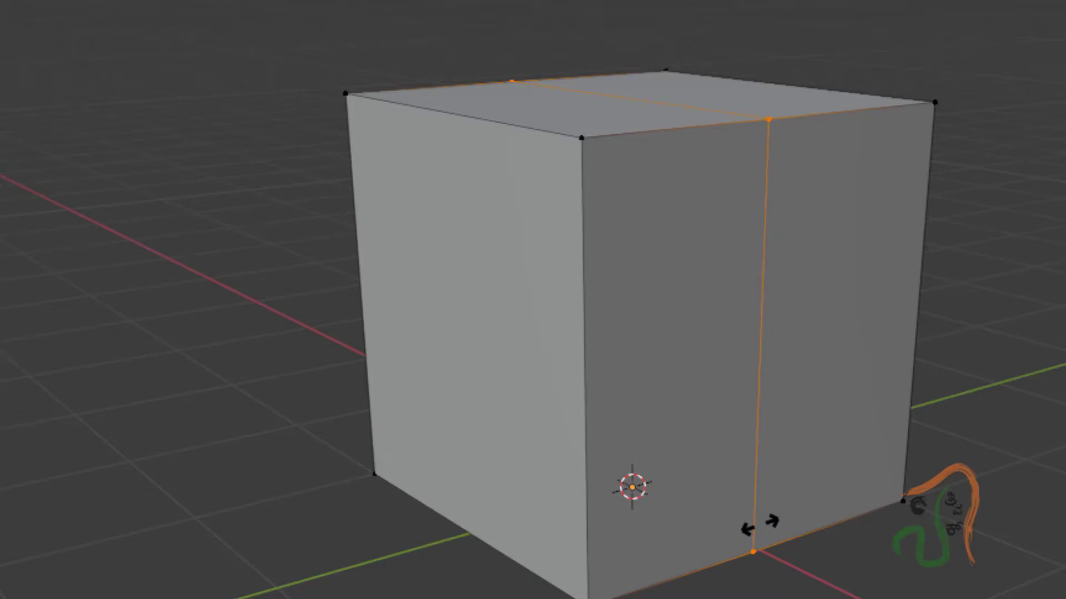
{"action": "left_click", "coordinate": [765, 525]}
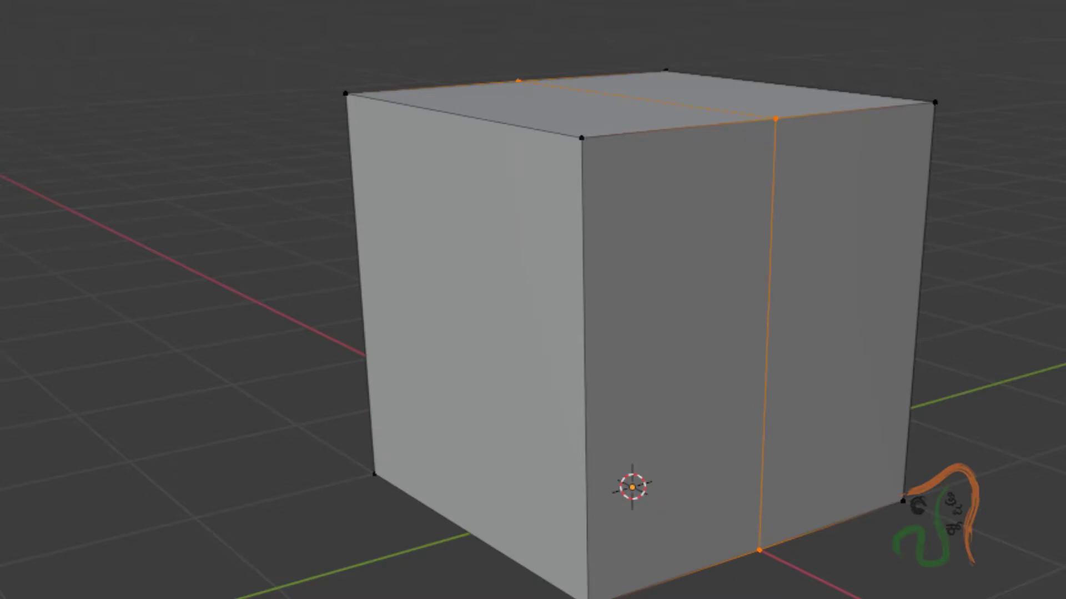
{"action": "middle_click_drag", "start_coordinate": [765, 525], "coordinate": [838, 559]}
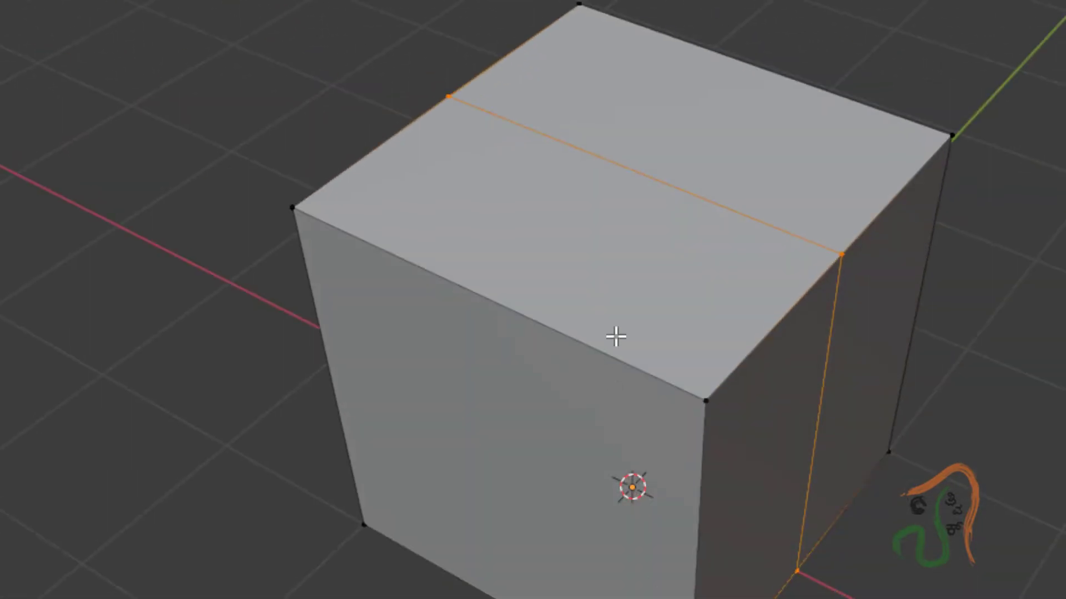
Select the faces of the cube's half on the negative Y side and delete them, leaving the half beyond the centre cut.
{"action": "key", "text": "3"}
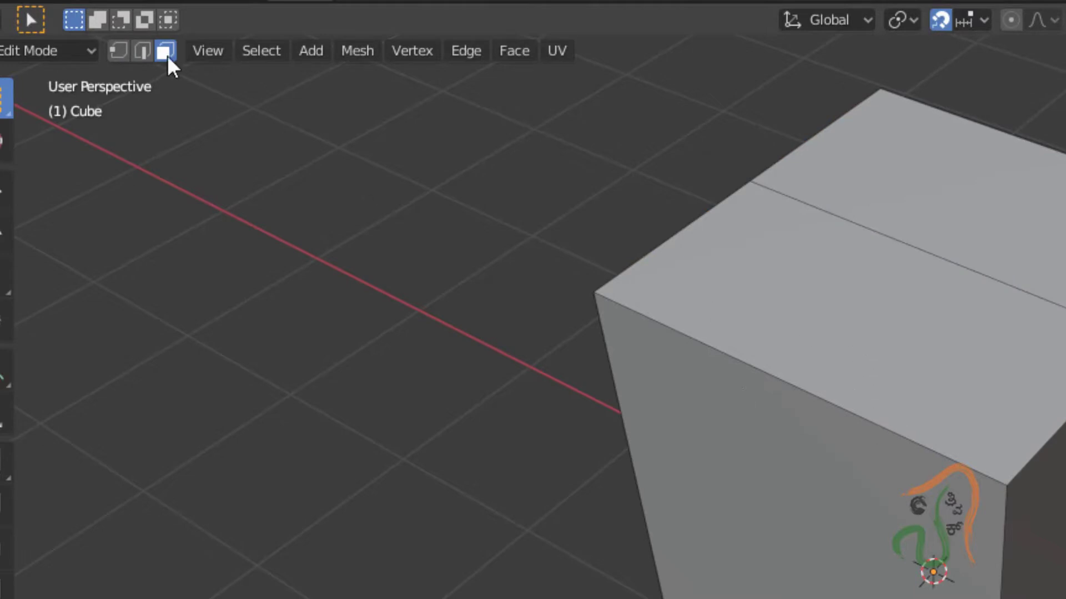
{"action": "left_click", "coordinate": [962, 402]}
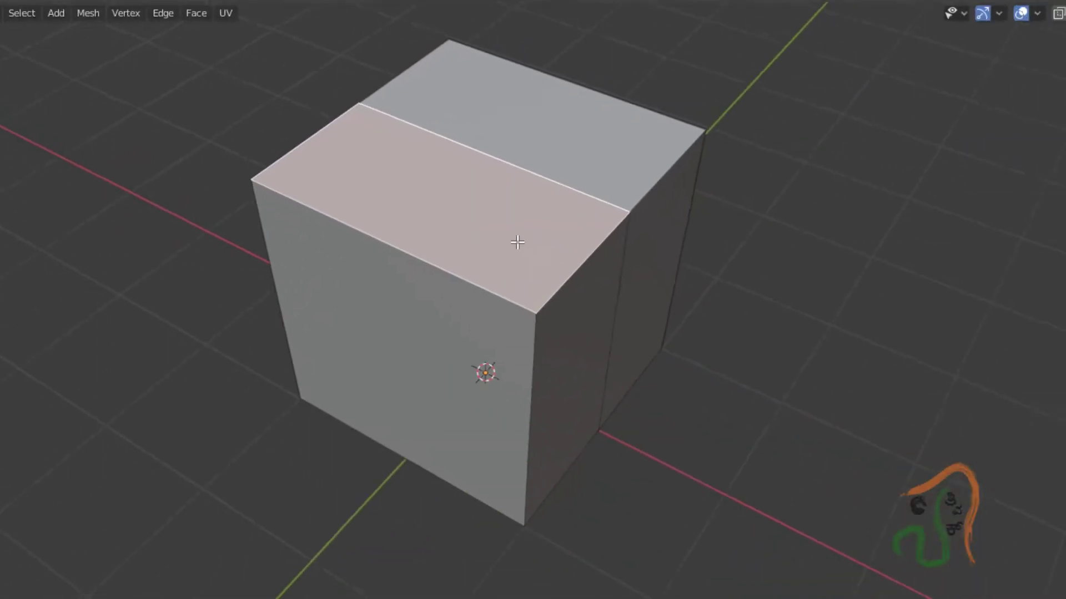
{"action": "left_click", "coordinate": [406, 306], "text": "shift"}
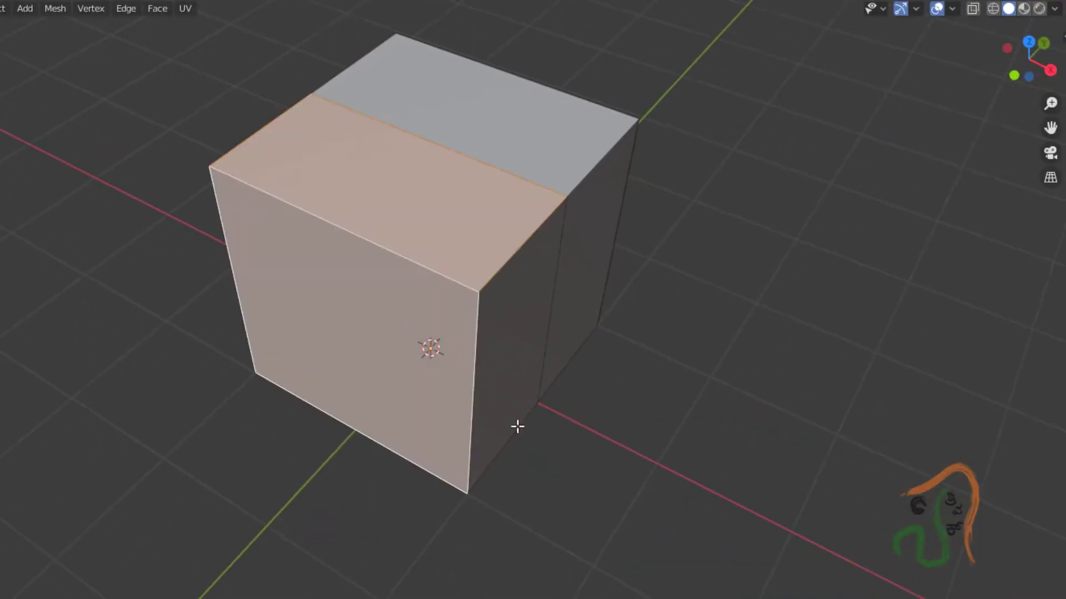
{"action": "left_click", "coordinate": [500, 429], "text": "shift"}
{"action": "middle_click_drag", "start_coordinate": [312, 460], "coordinate": [499, 430]}
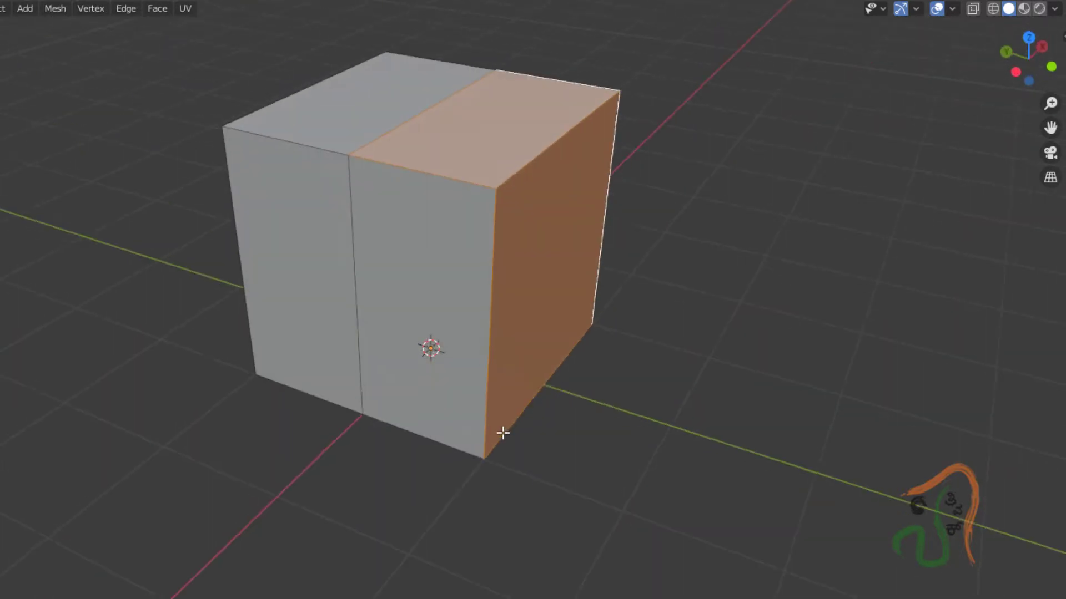
{"action": "left_click", "coordinate": [396, 374], "text": "shift"}
{"action": "middle_click_drag", "start_coordinate": [514, 509], "coordinate": [366, 563]}
{"action": "left_click", "coordinate": [452, 278], "text": "shift"}
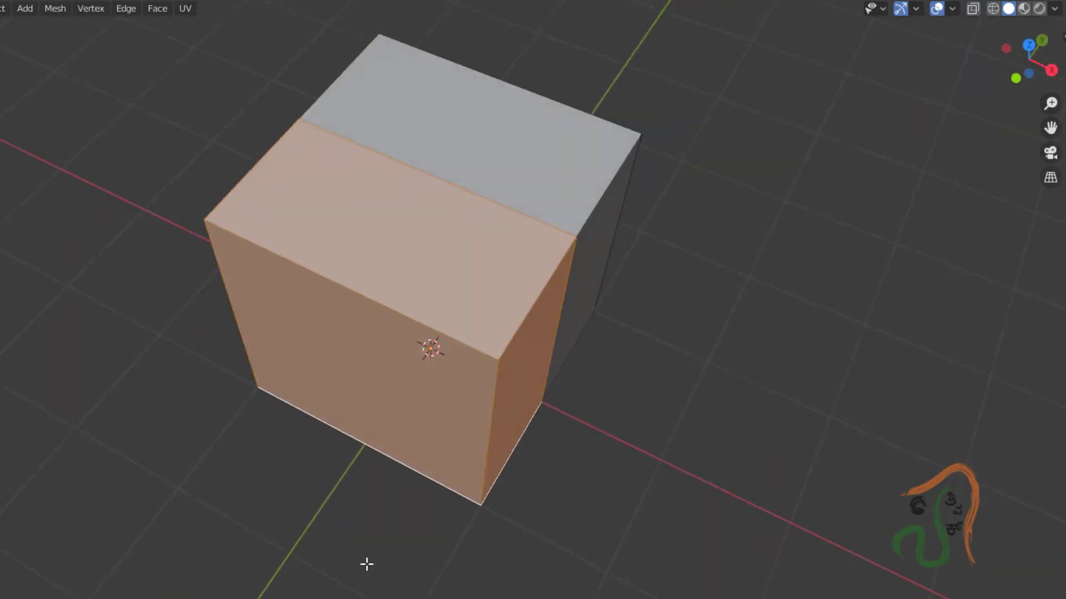
{"action": "key", "text": "x"}
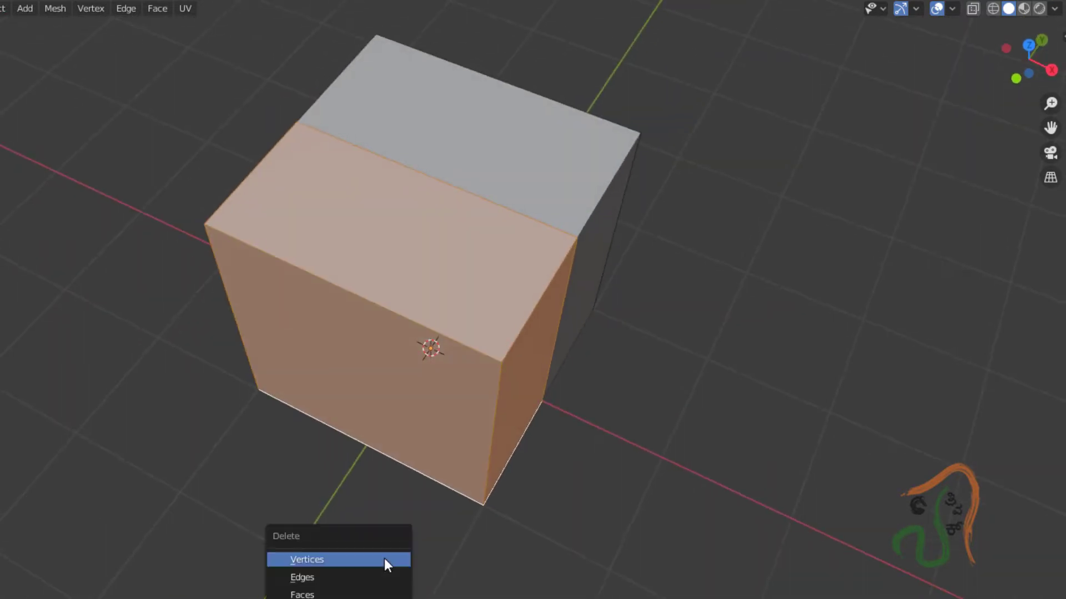
{"action": "left_click", "coordinate": [368, 593]}
{"action": "middle_click_drag", "start_coordinate": [540, 573], "coordinate": [420, 543]}
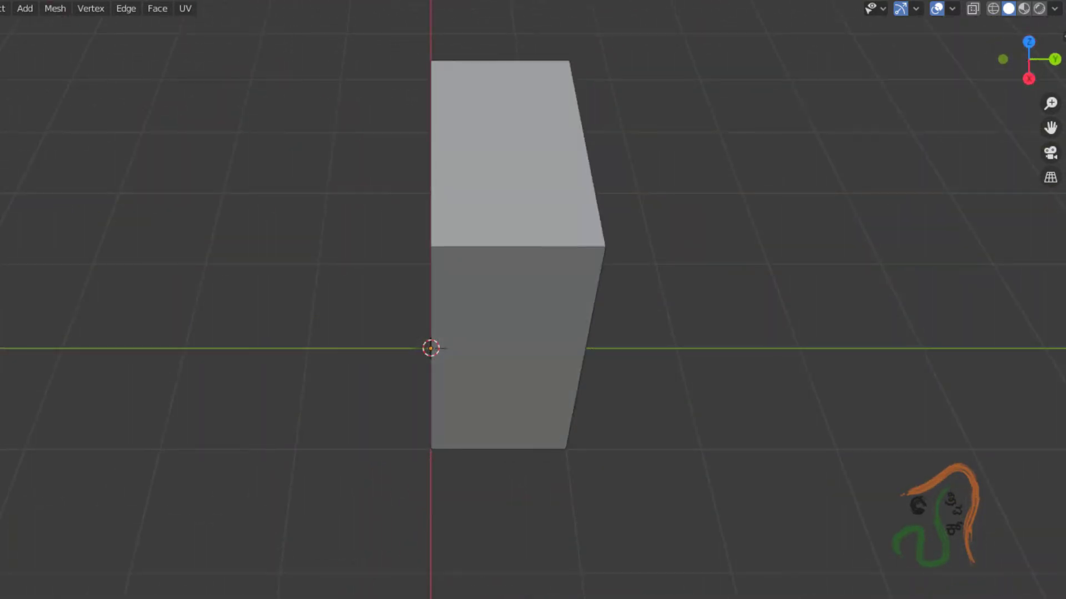
Add a Mirror modifier to the half cube with the X and Y axes and Clipping enabled.
{"action": "key", "text": "Tab"}
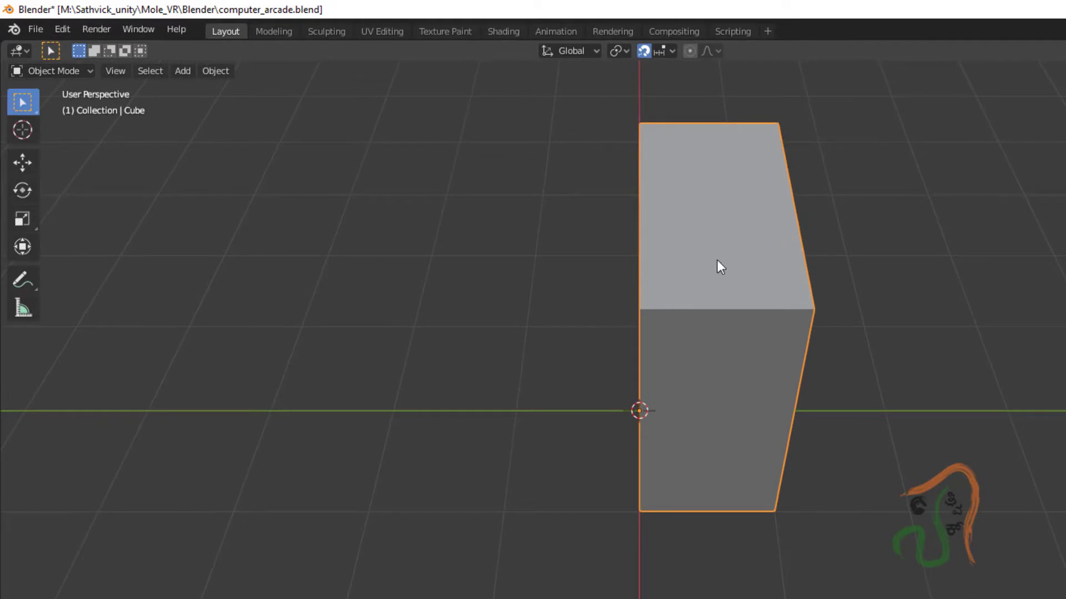
{"action": "left_click", "coordinate": [899, 349]}
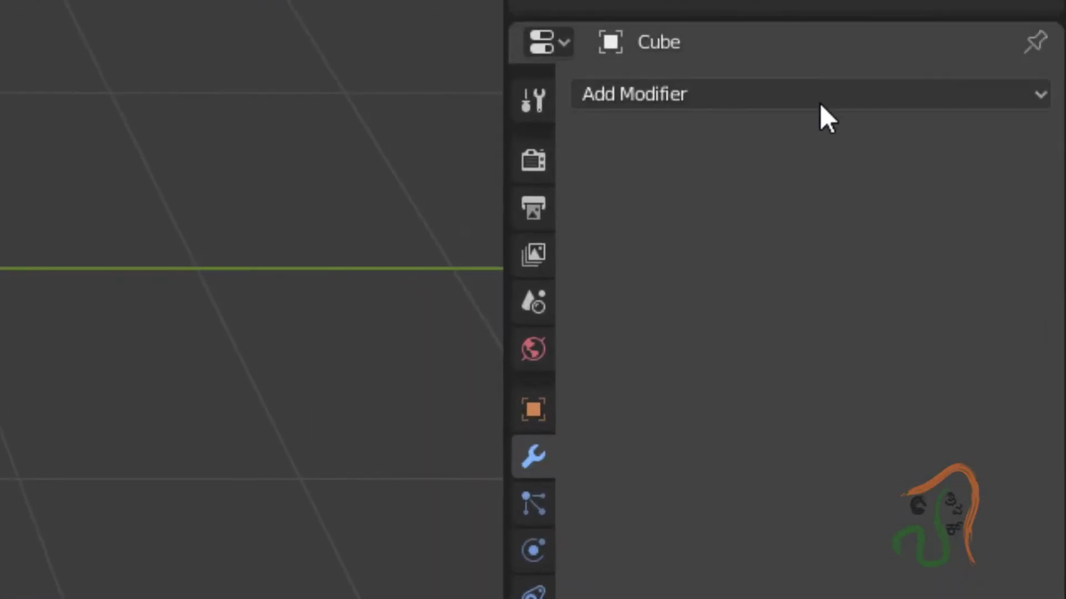
{"action": "left_click", "coordinate": [865, 133]}
{"action": "left_click", "coordinate": [394, 432]}
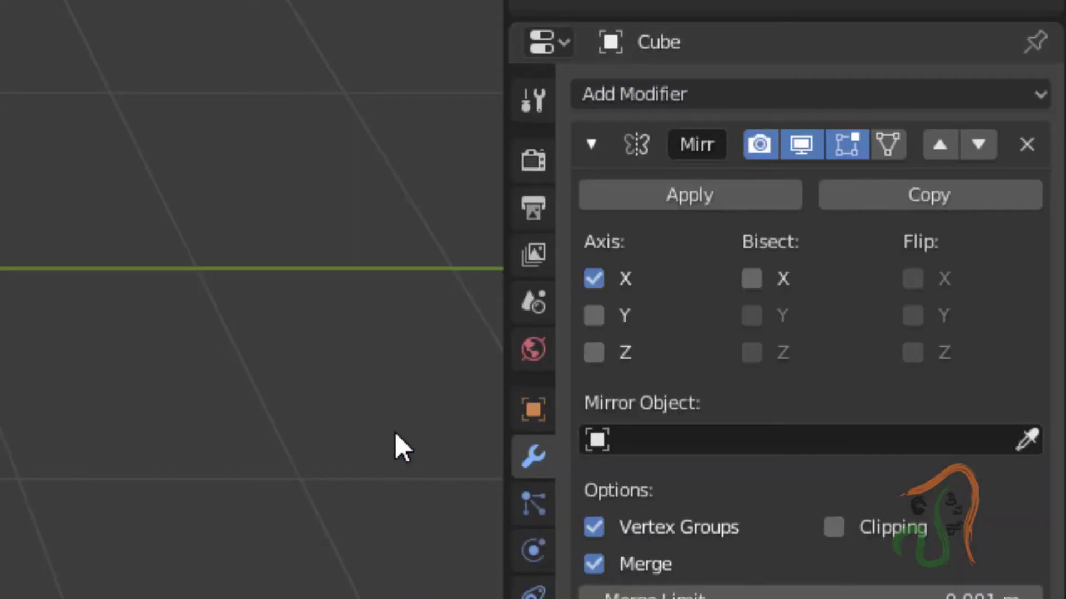
{"action": "left_click", "coordinate": [591, 321]}
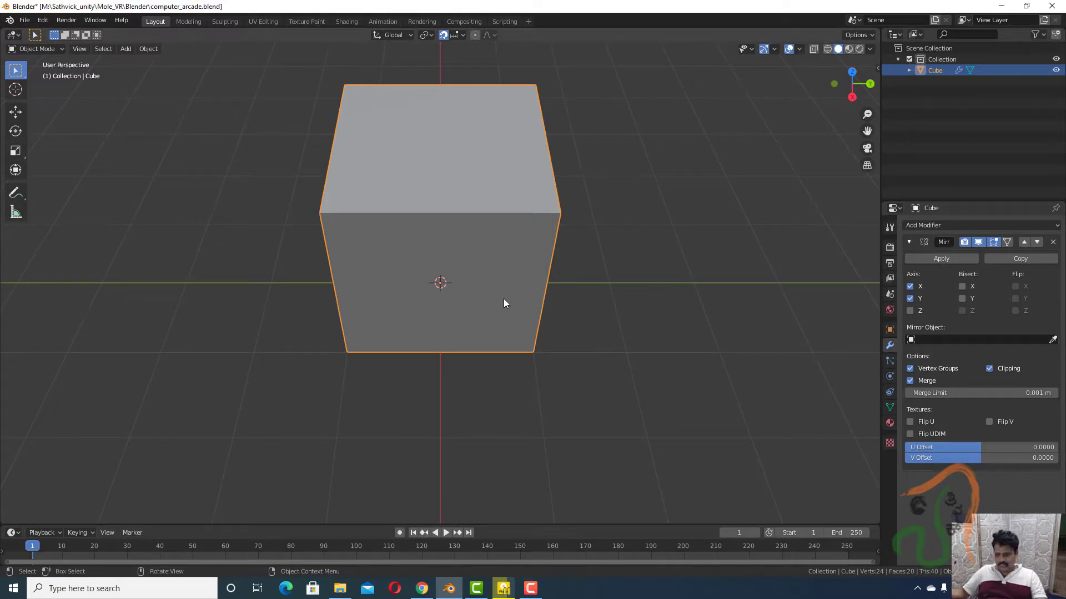
Scale the mirrored cube up uniformly in Object Mode to about twice its size.
{"action": "key", "text": "s"}
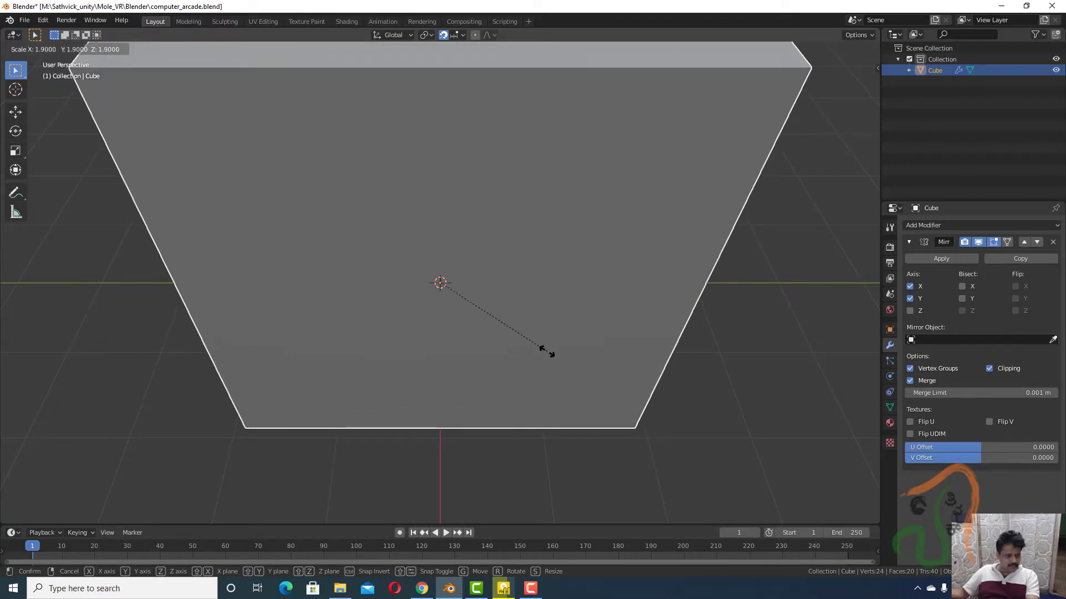
{"action": "left_click", "coordinate": [549, 354]}
{"action": "scroll", "coordinate": [525, 401], "scroll_direction": "down", "scroll_amount": 4}
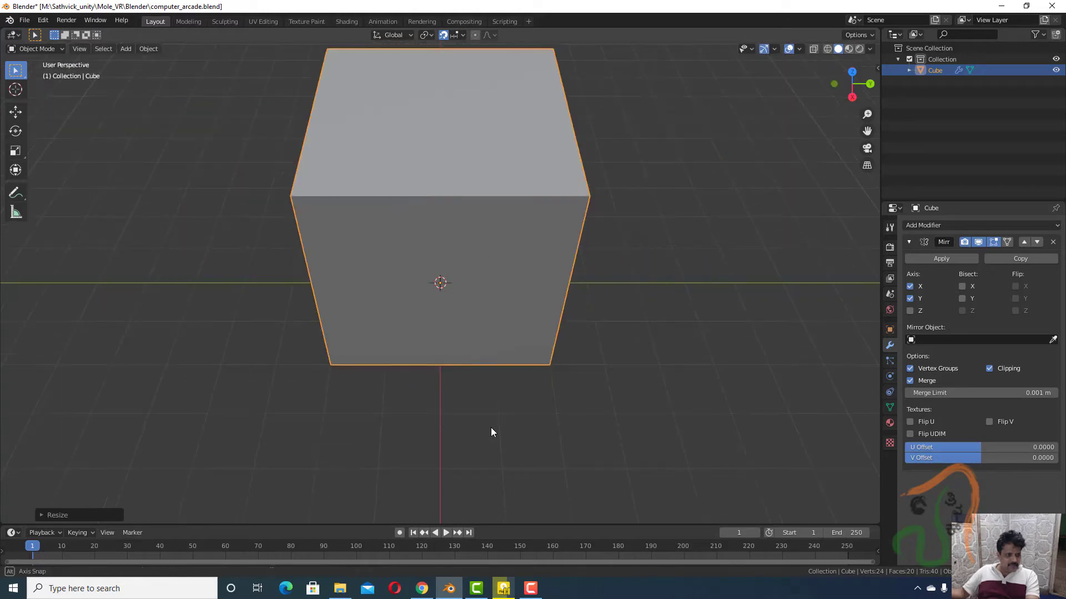
{"action": "middle_click_drag", "start_coordinate": [490, 432], "coordinate": [376, 366]}
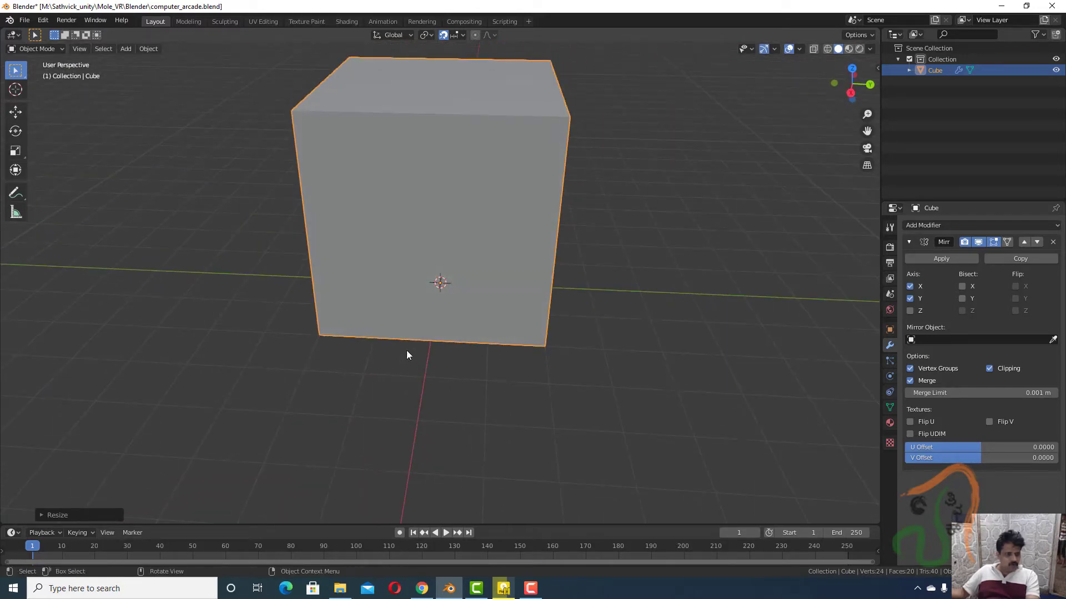
{"action": "middle_click_drag", "start_coordinate": [444, 352], "coordinate": [469, 372]}
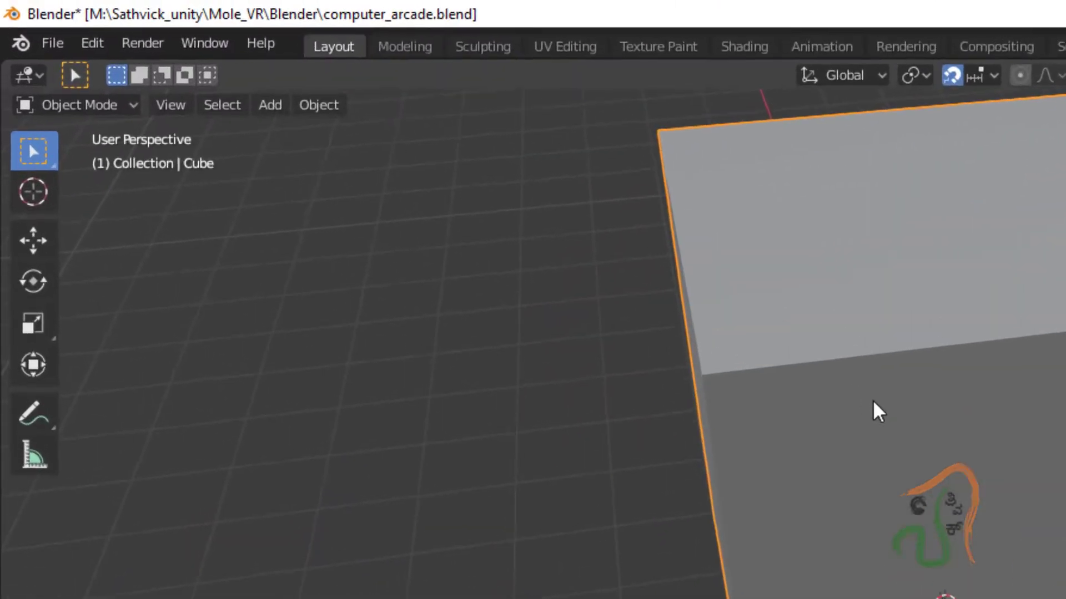
Select the cube's top face in Edit Mode and move it up 4 m along the Z axis.
{"action": "key", "text": "Tab"}
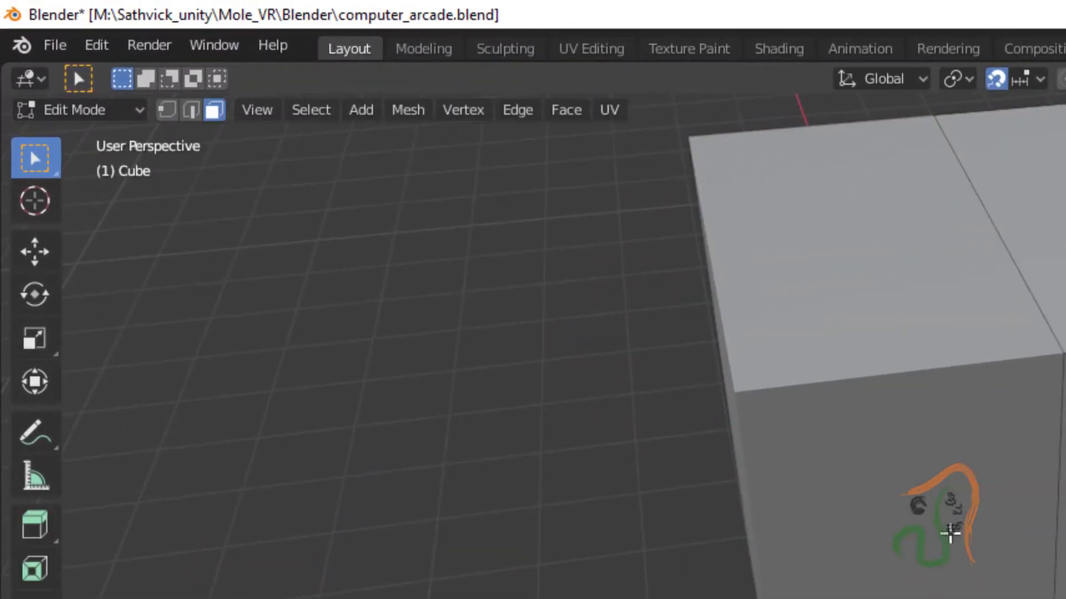
{"action": "middle_click_drag", "start_coordinate": [950, 534], "coordinate": [690, 355]}
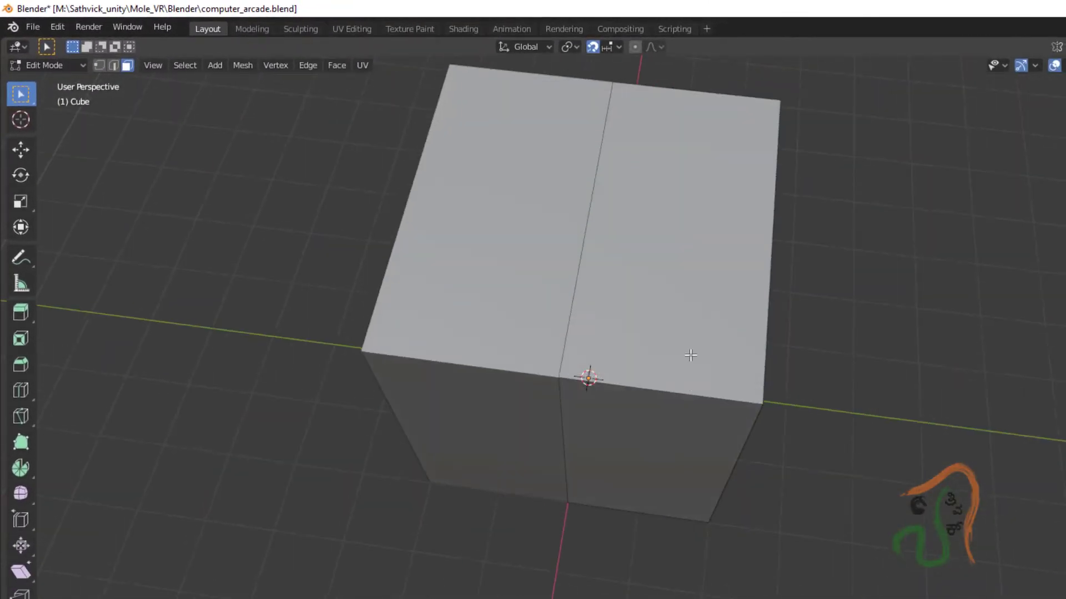
{"action": "left_click", "coordinate": [682, 298]}
{"action": "middle_click_drag", "start_coordinate": [791, 477], "coordinate": [642, 379]}
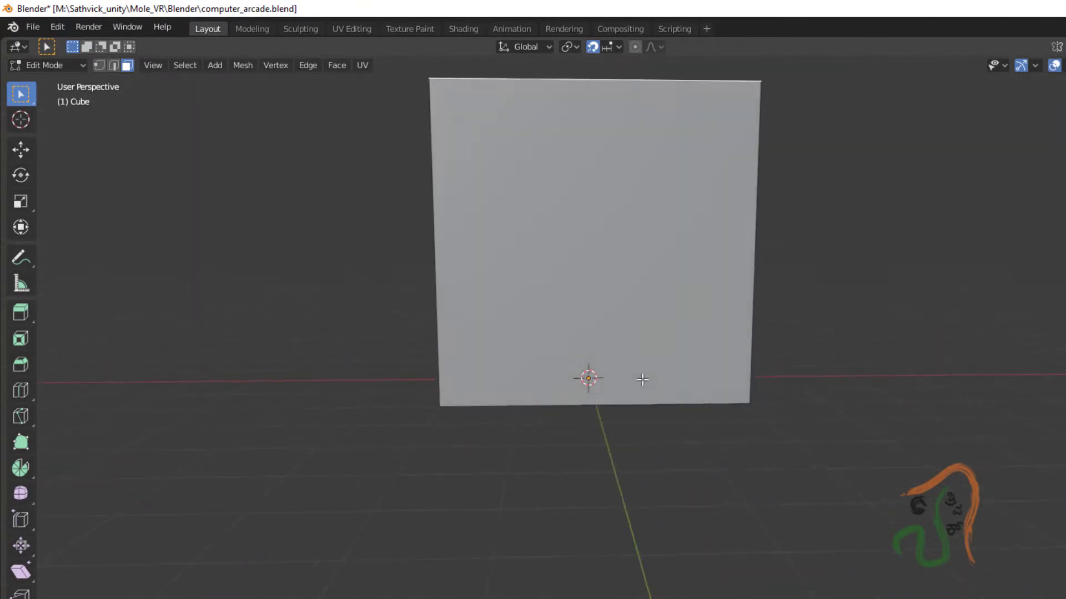
{"action": "key", "text": "KP_3"}
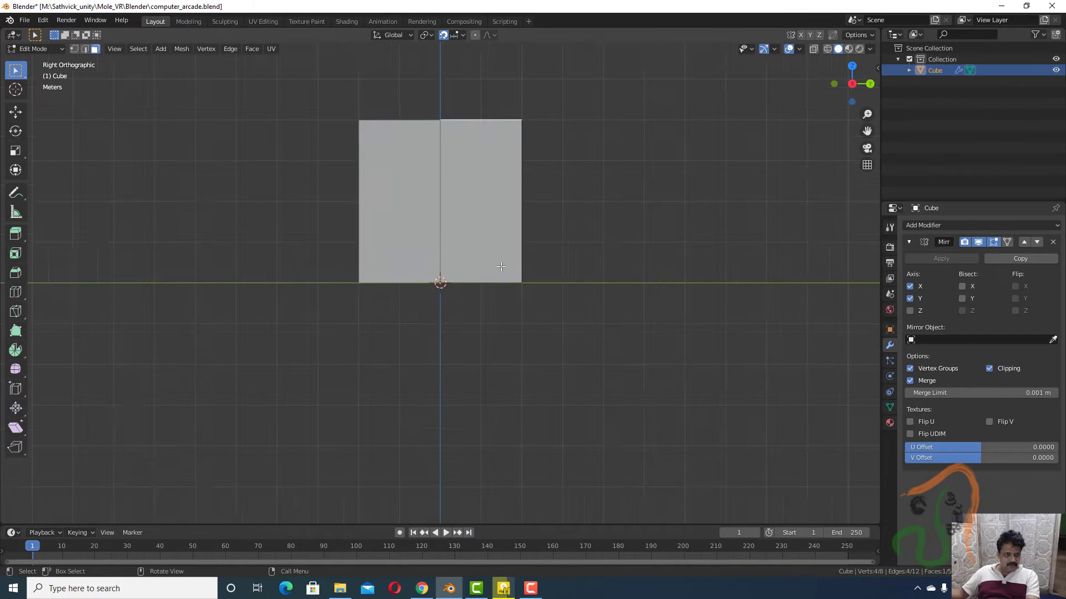
{"action": "scroll", "coordinate": [501, 267], "scroll_direction": "down", "scroll_amount": 2}
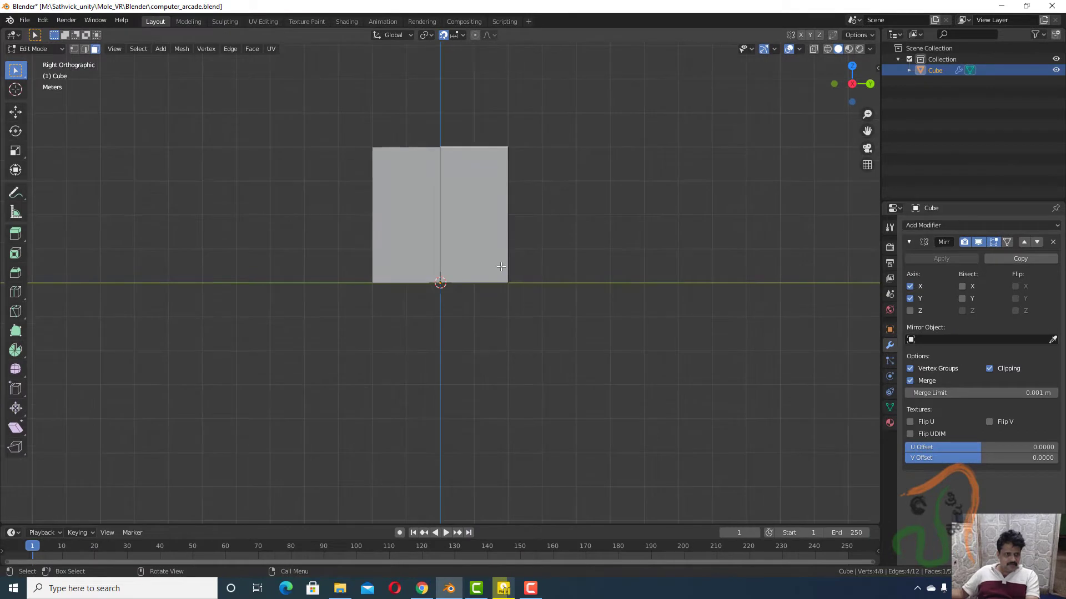
{"action": "key", "text": "KP_1"}
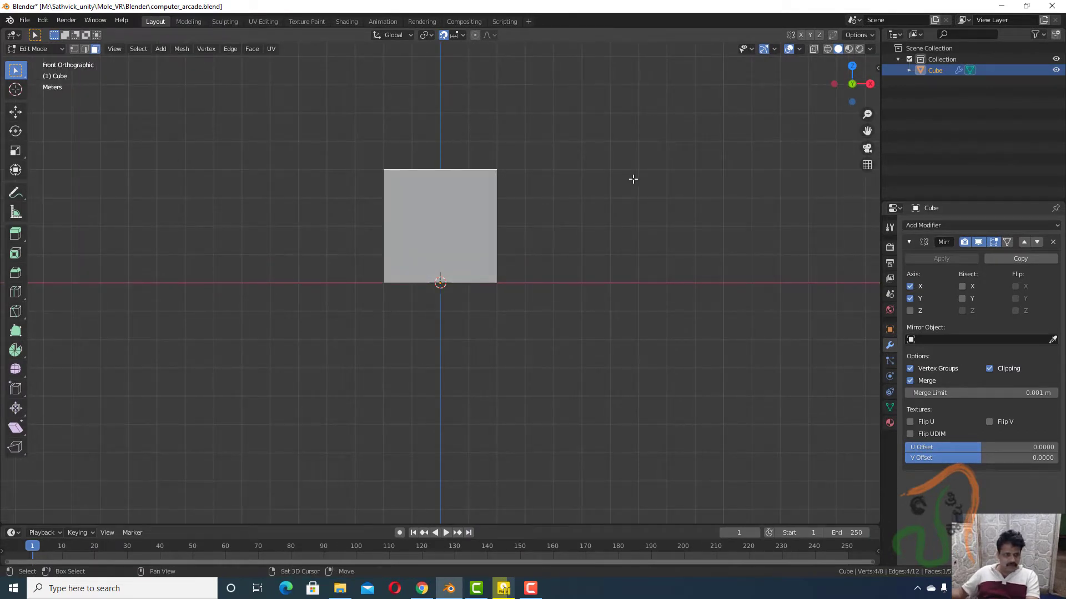
{"action": "middle_click_drag", "start_coordinate": [632, 178], "coordinate": [645, 345], "text": "shift"}
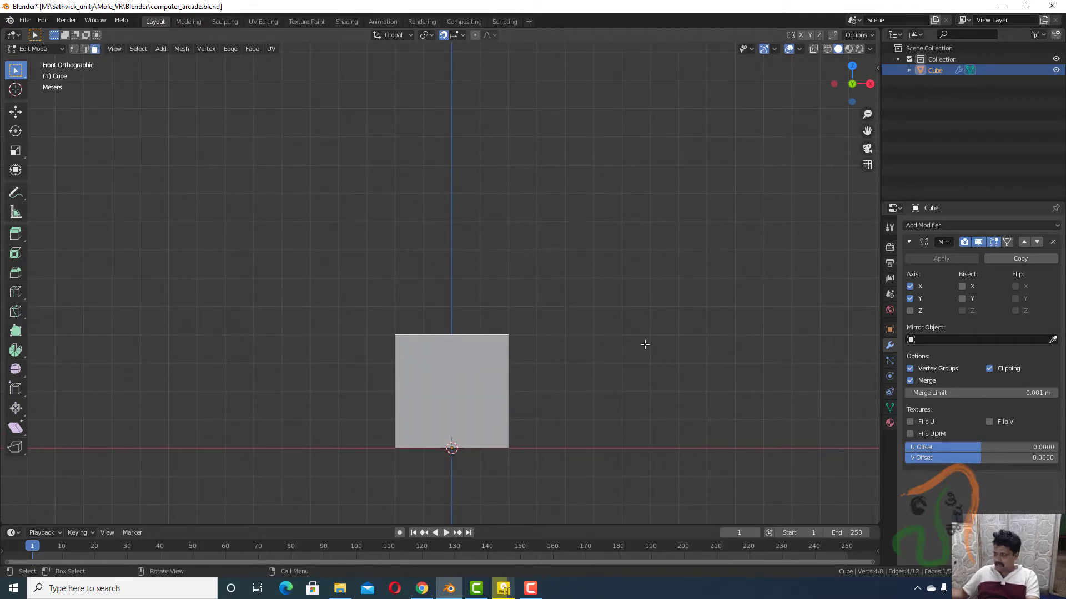
{"action": "key", "text": "g"}
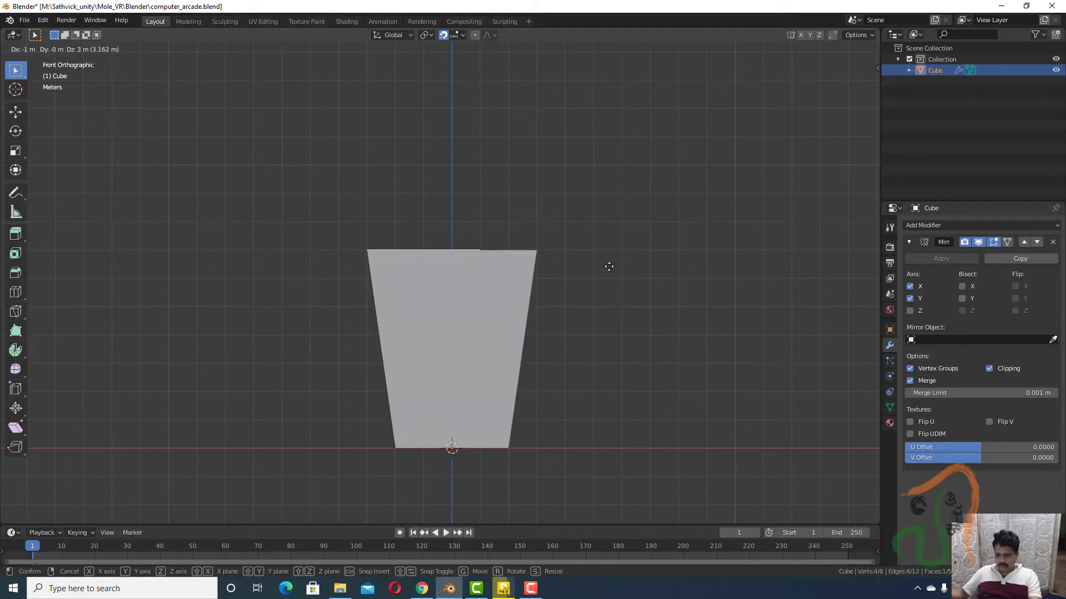
{"action": "key", "text": "z"}
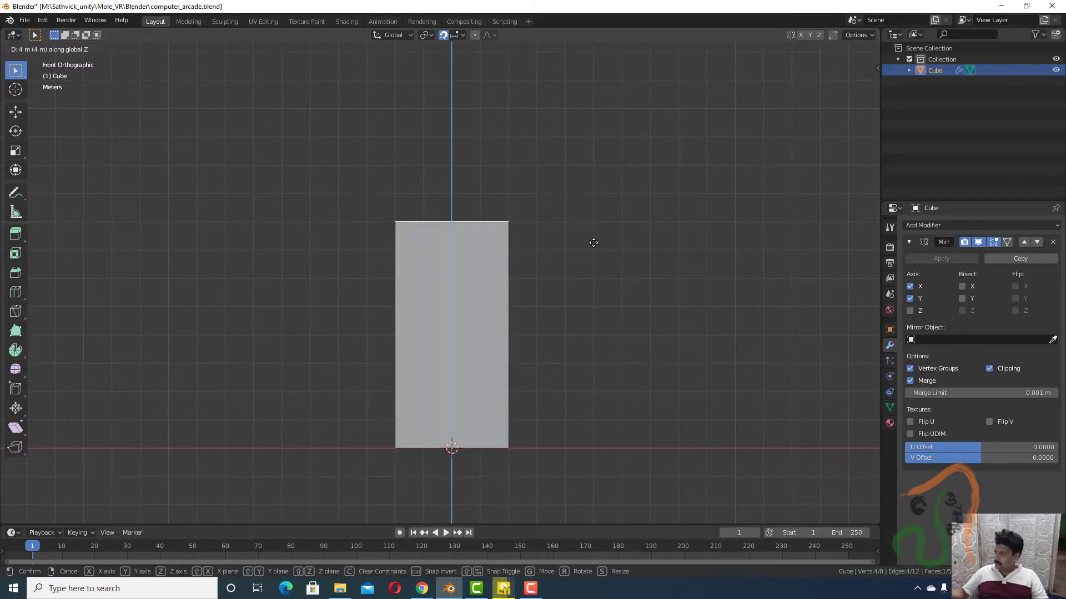
{"action": "left_click", "coordinate": [593, 242]}
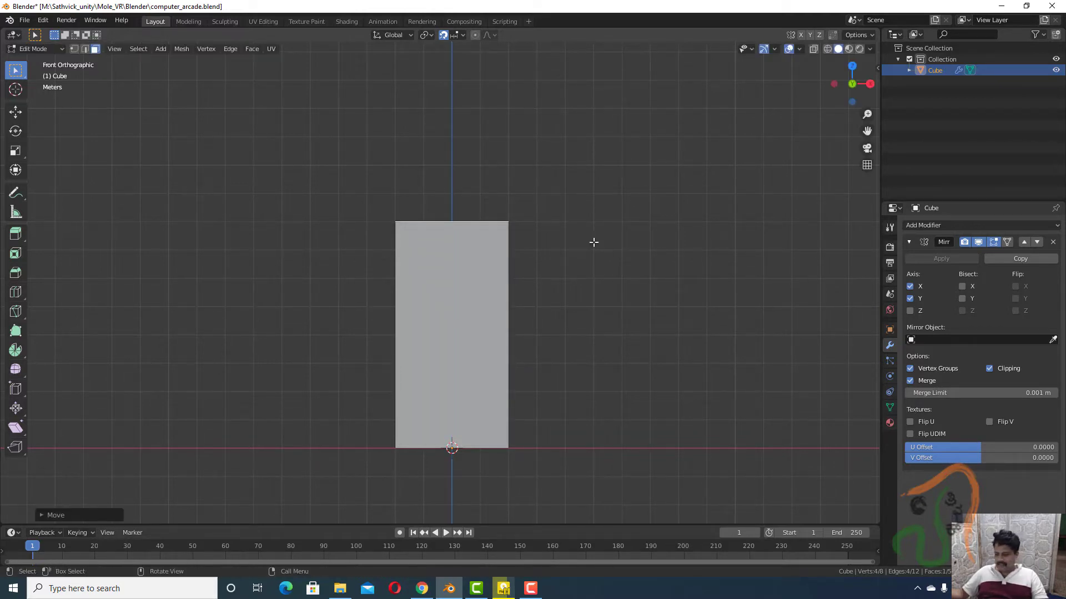
{"action": "key", "text": "g"}
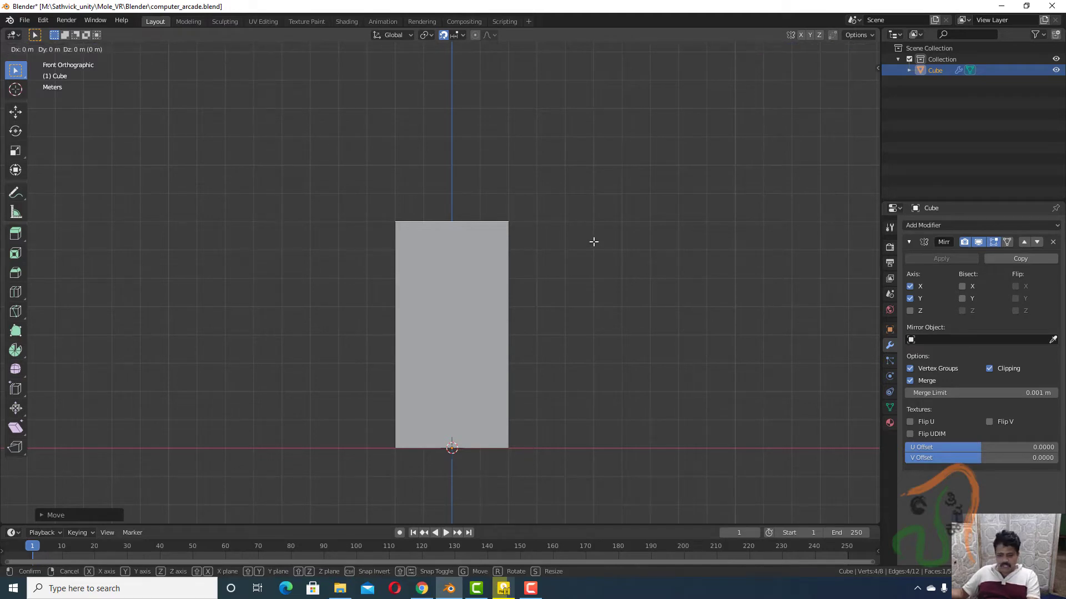
{"action": "key", "text": "x"}
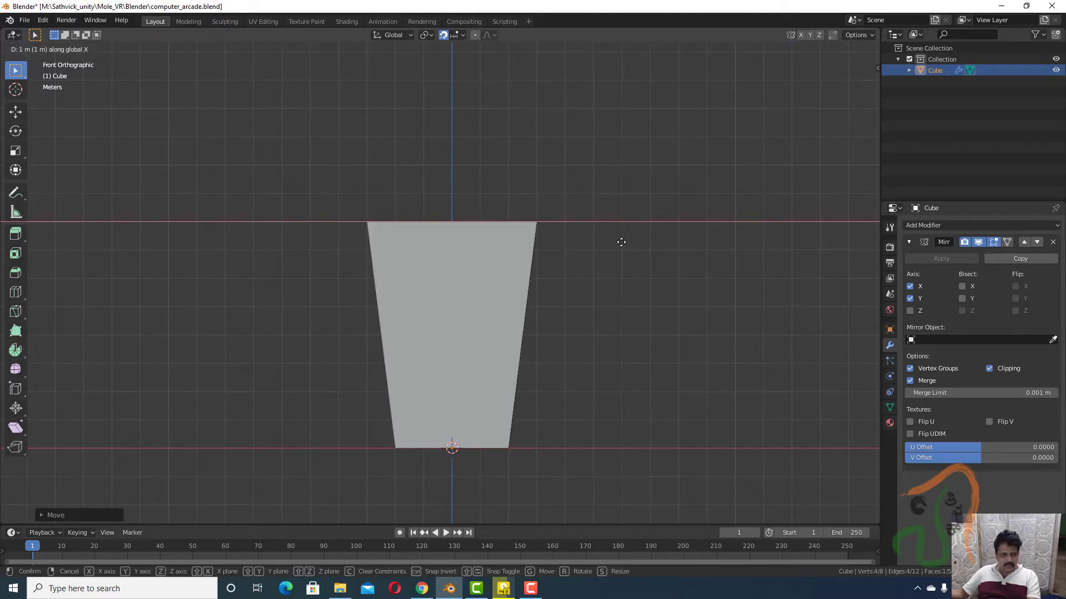
{"action": "key", "text": "Escape"}
{"action": "key", "text": "g"}
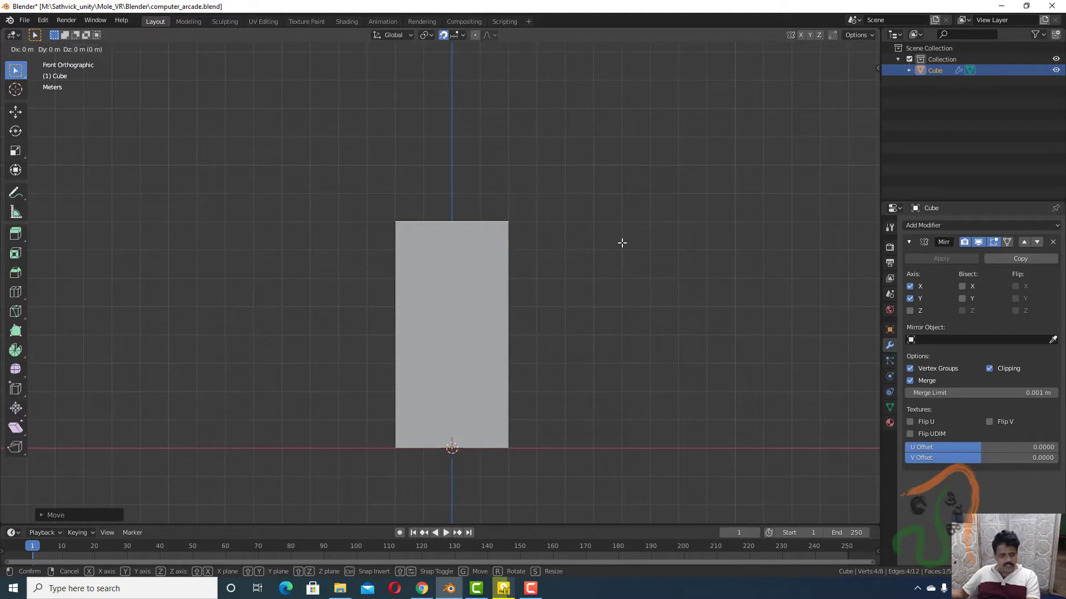
{"action": "key", "text": "x"}
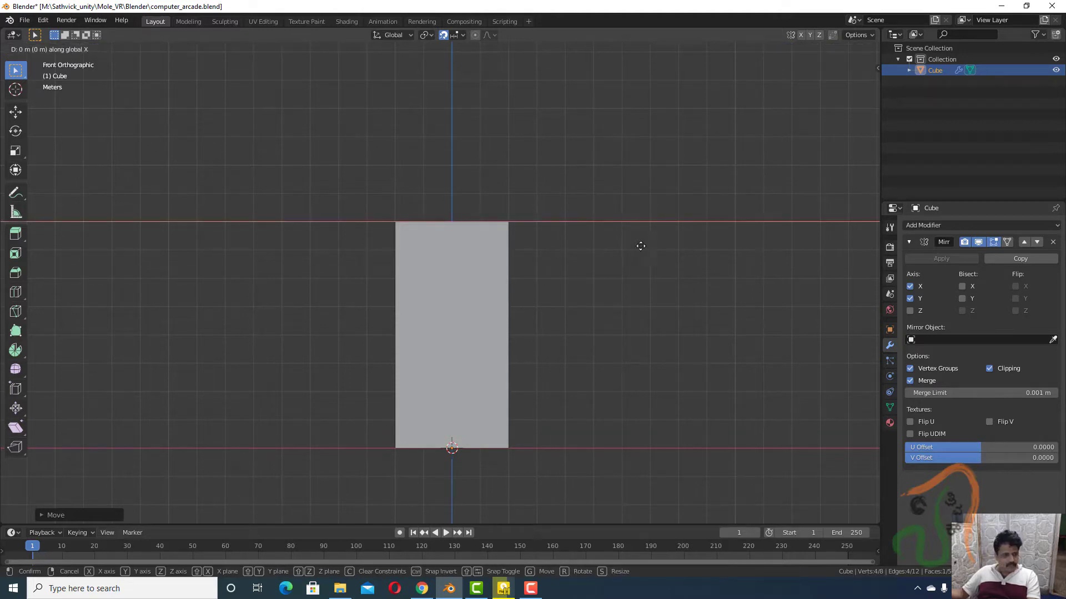
{"action": "key", "text": "Escape"}
Turn off the Mirror modifier's X axis and move the top face about 3 m in the positive X direction.
{"action": "middle_click_drag", "start_coordinate": [472, 211], "coordinate": [472, 242]}
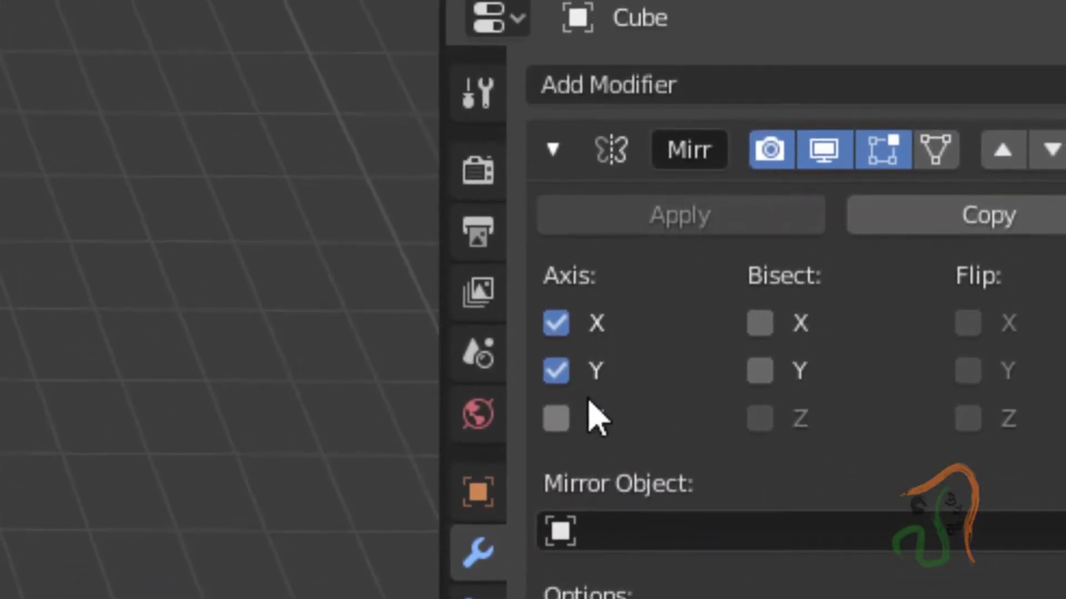
{"action": "left_click", "coordinate": [558, 332]}
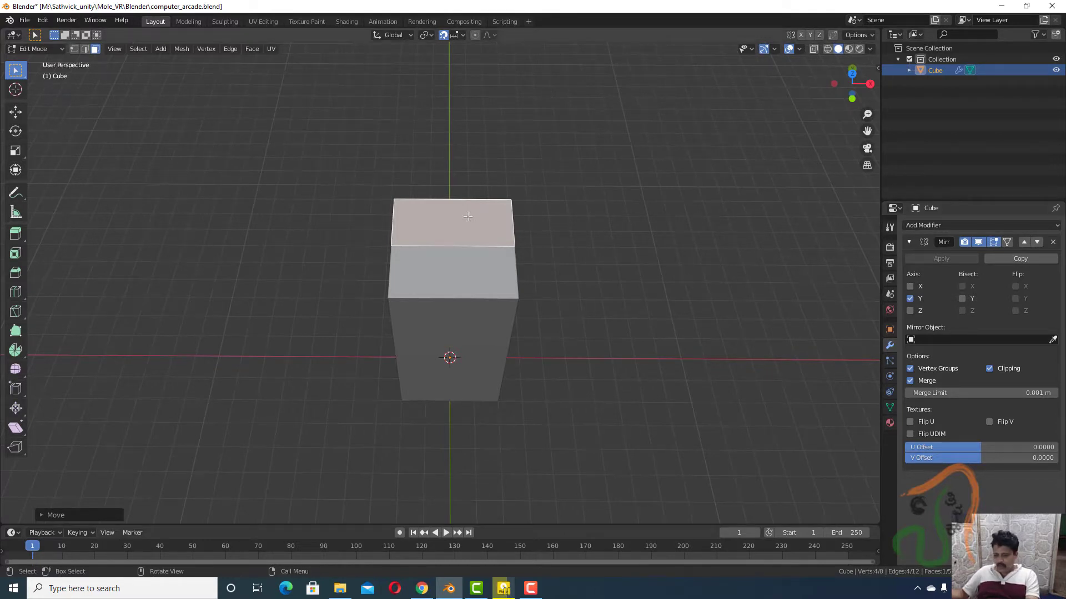
{"action": "key", "text": "g"}
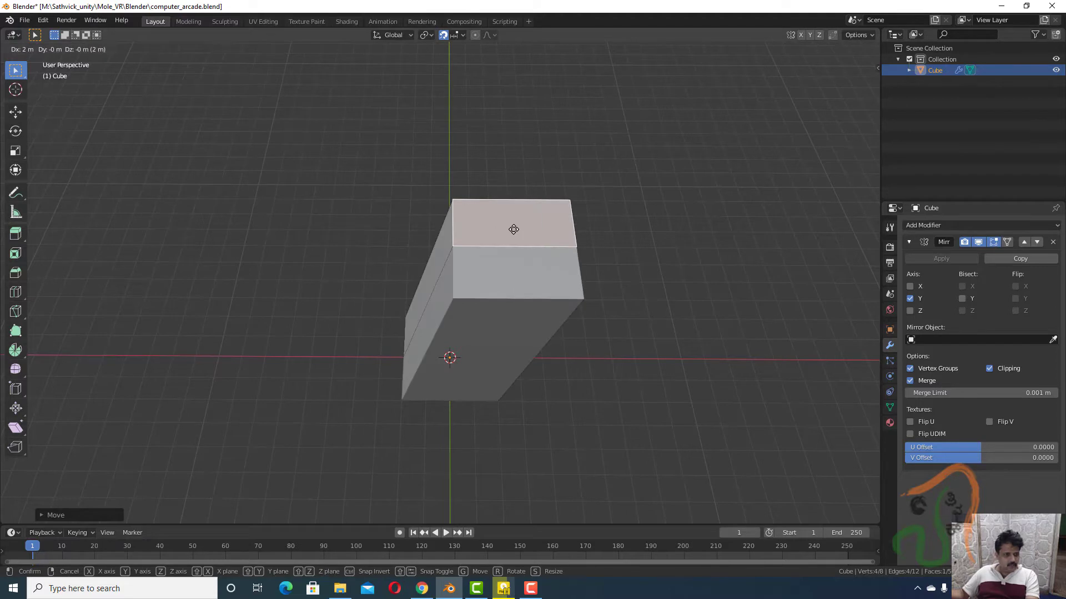
{"action": "left_click", "coordinate": [564, 232]}
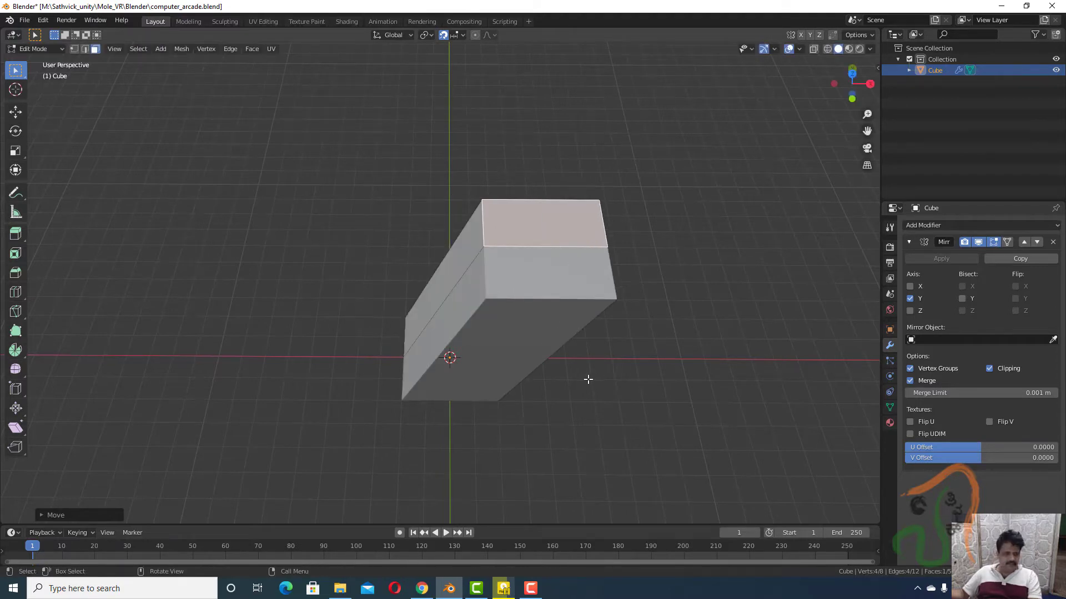
Extrude the shifted top face 3 m straight up.
{"action": "middle_click_drag", "start_coordinate": [587, 379], "coordinate": [693, 379]}
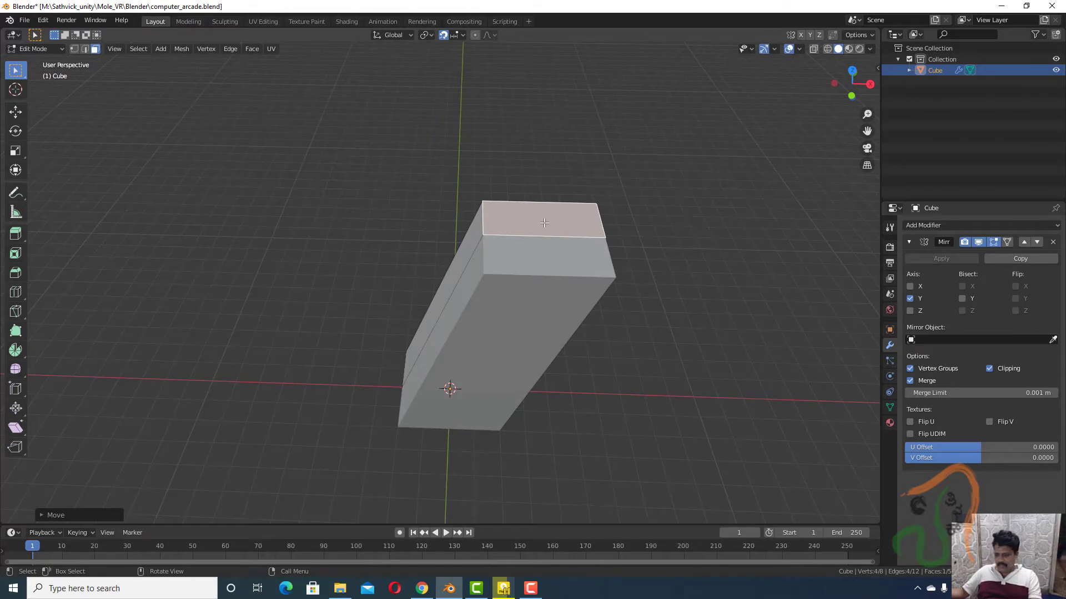
{"action": "key", "text": "e"}
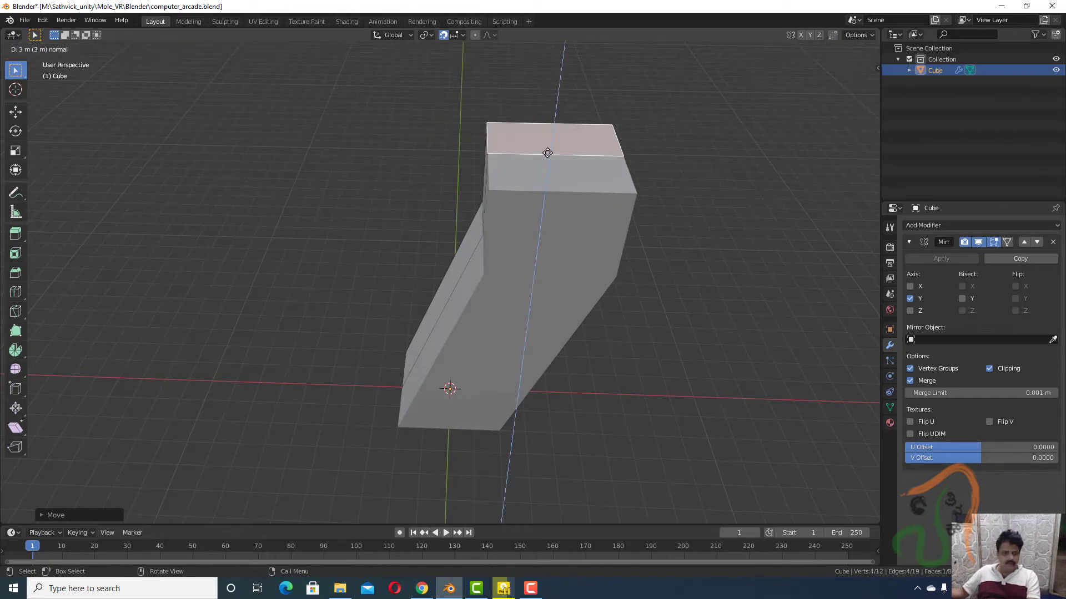
{"action": "left_click", "coordinate": [547, 152]}
Add one horizontal loop cut around the slanted lower section, placed slightly above its middle.
{"action": "middle_click_drag", "start_coordinate": [604, 302], "coordinate": [650, 228]}
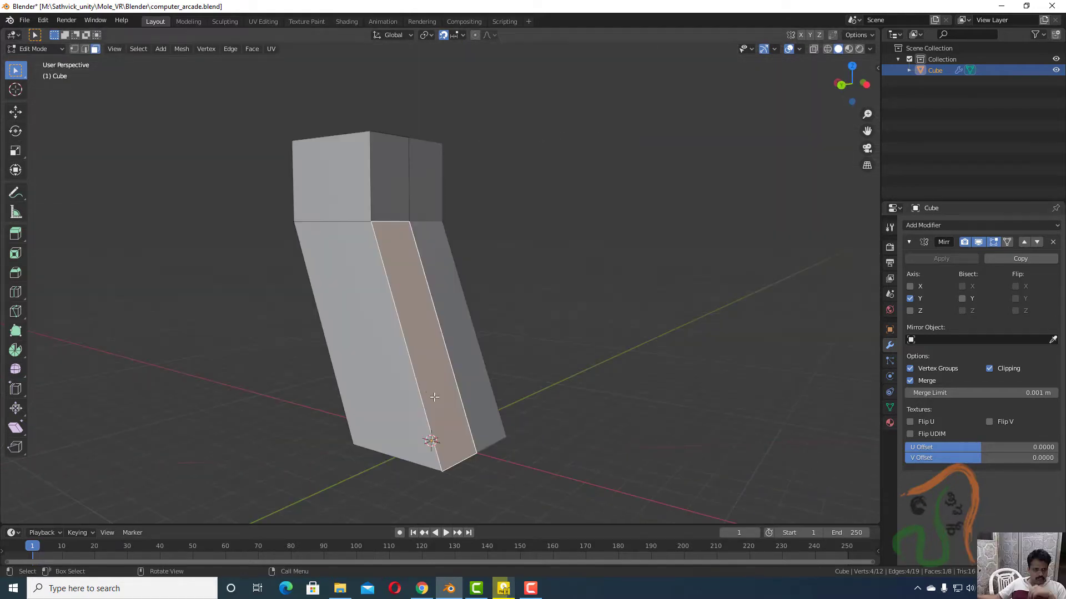
{"action": "left_click", "coordinate": [395, 380]}
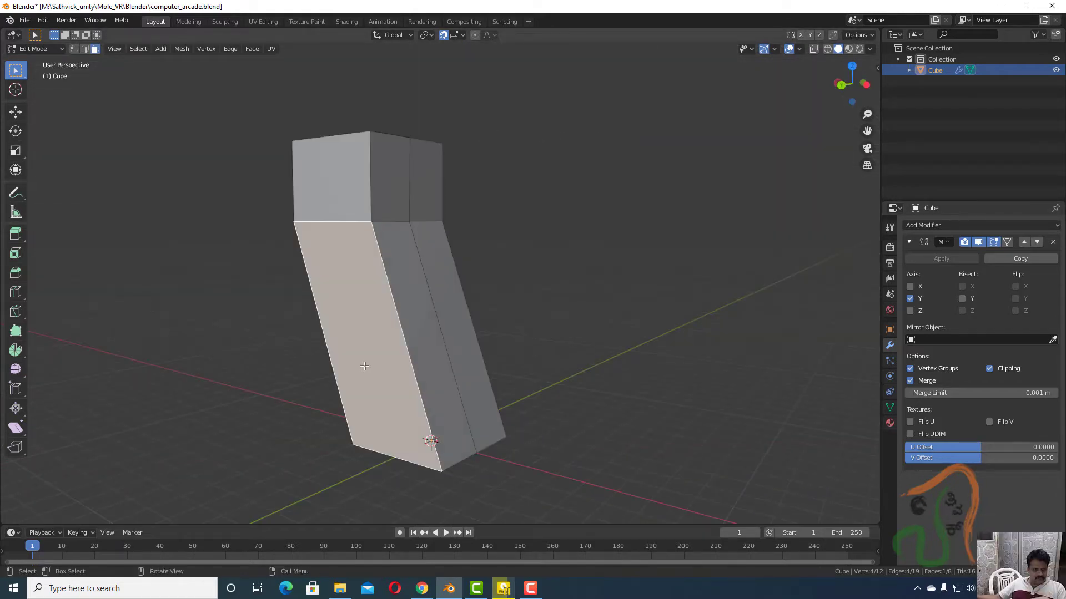
{"action": "key", "text": "ctrl+r"}
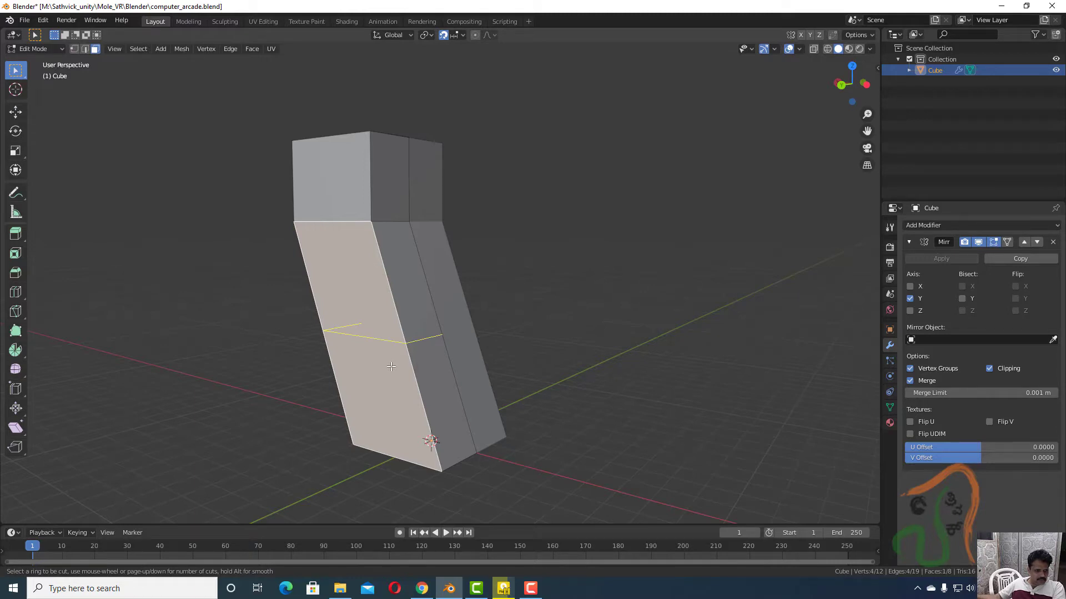
{"action": "left_click", "coordinate": [392, 366]}
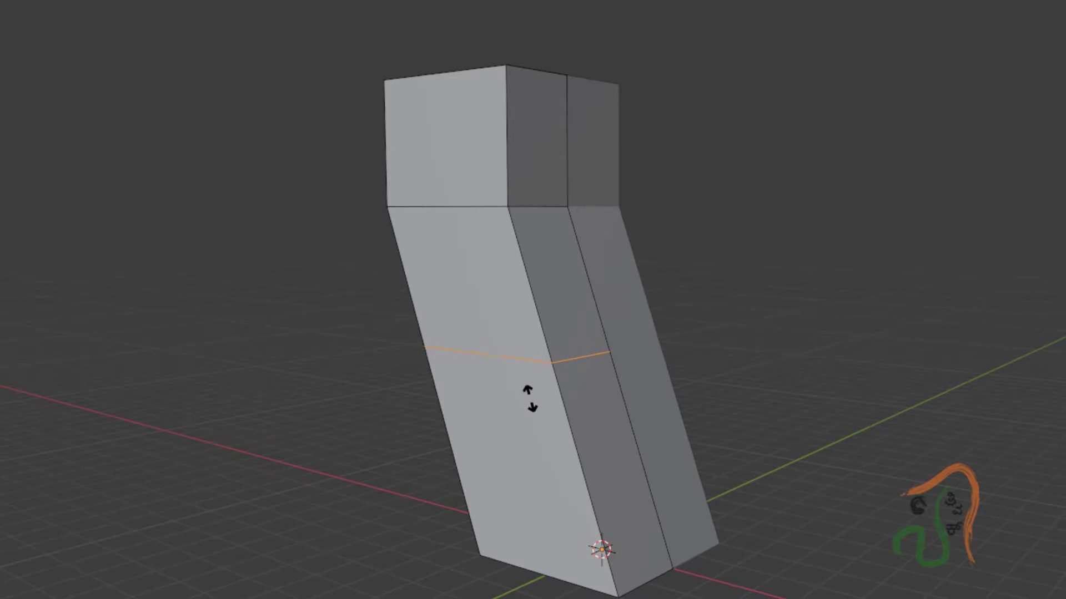
{"action": "left_click", "coordinate": [530, 399]}
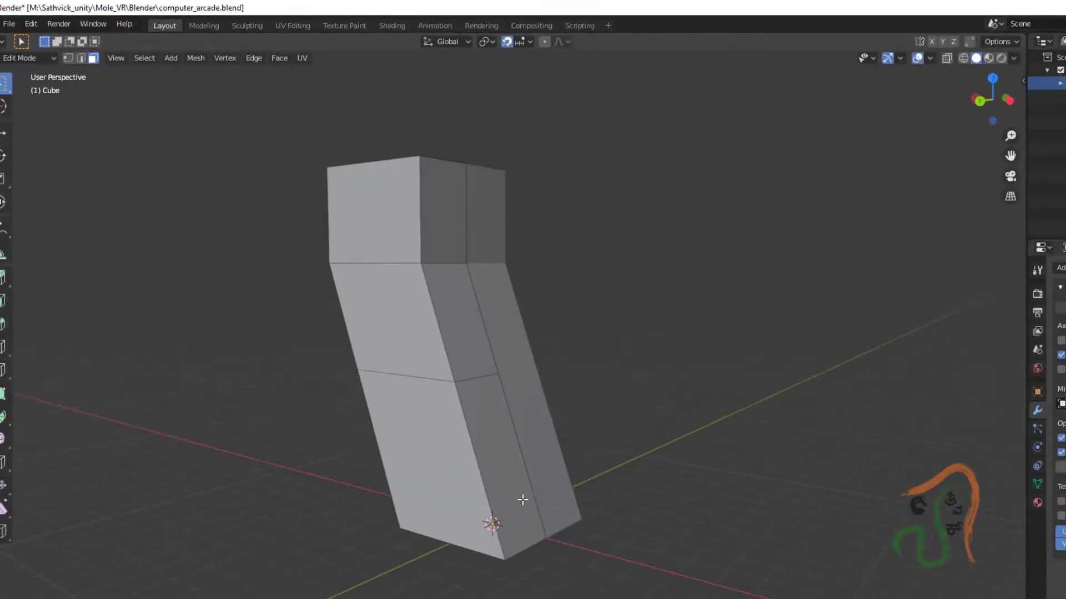
Extrude the slanted face below the new loop cut, on the negative X side, by -2 m along the global X axis.
{"action": "left_click", "coordinate": [500, 466]}
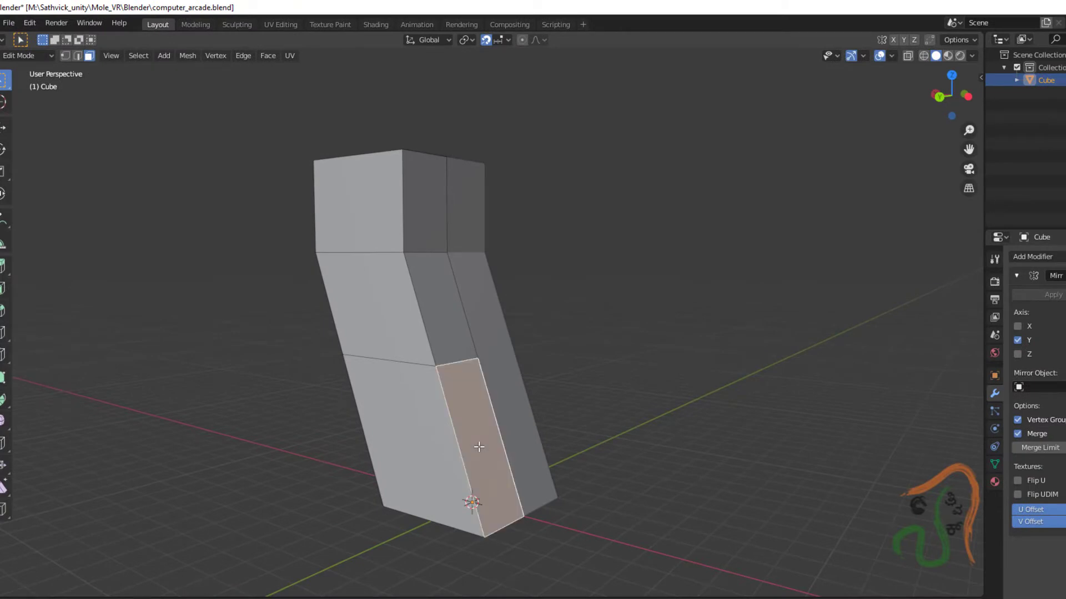
{"action": "key", "text": "KP_3"}
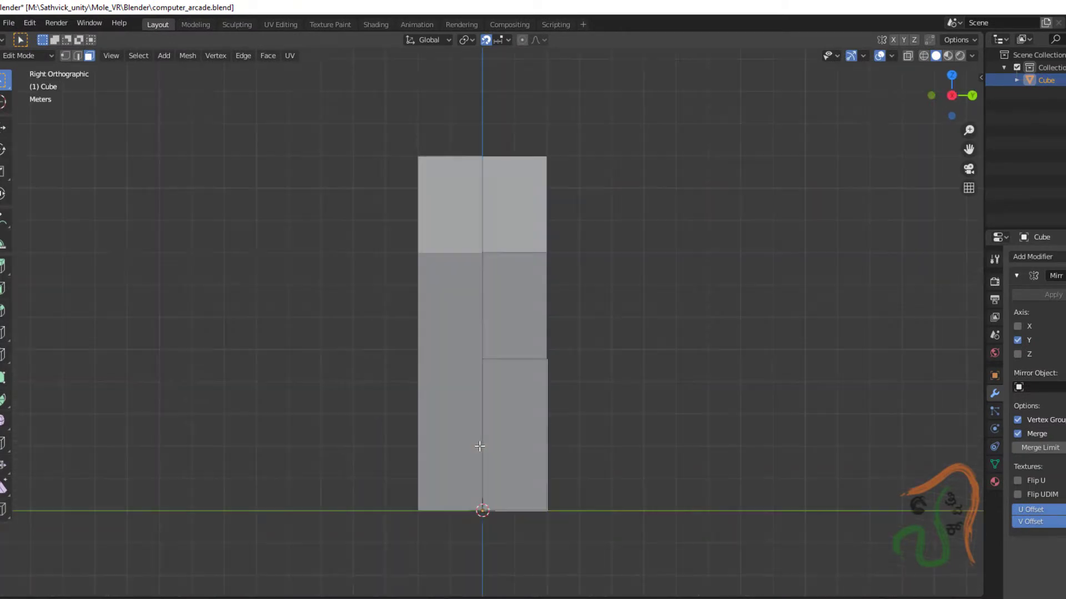
{"action": "key", "text": "KP_1"}
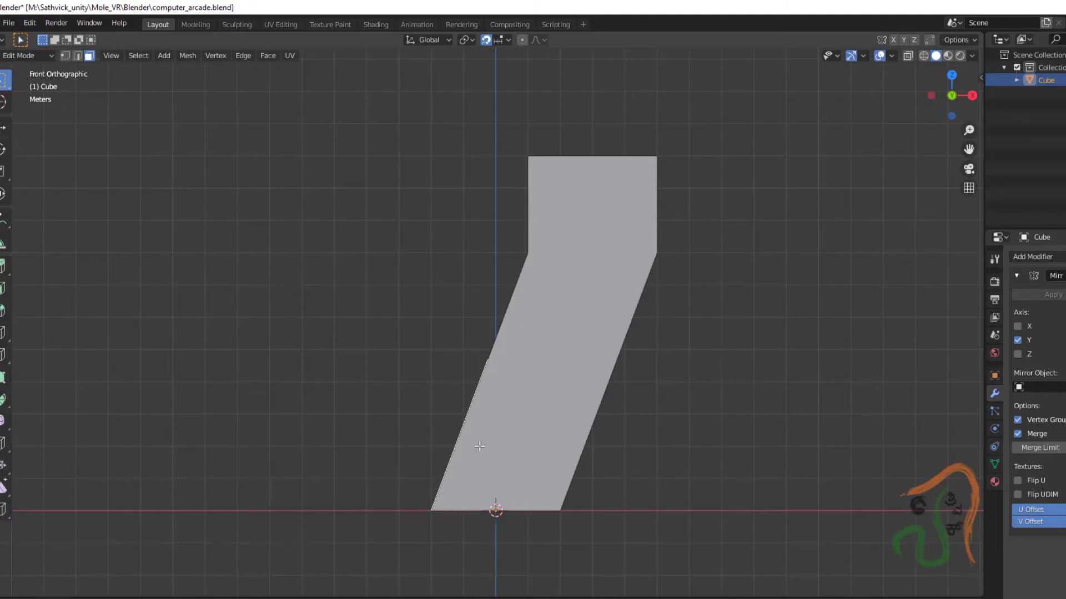
{"action": "middle_click_drag", "start_coordinate": [479, 446], "coordinate": [469, 410]}
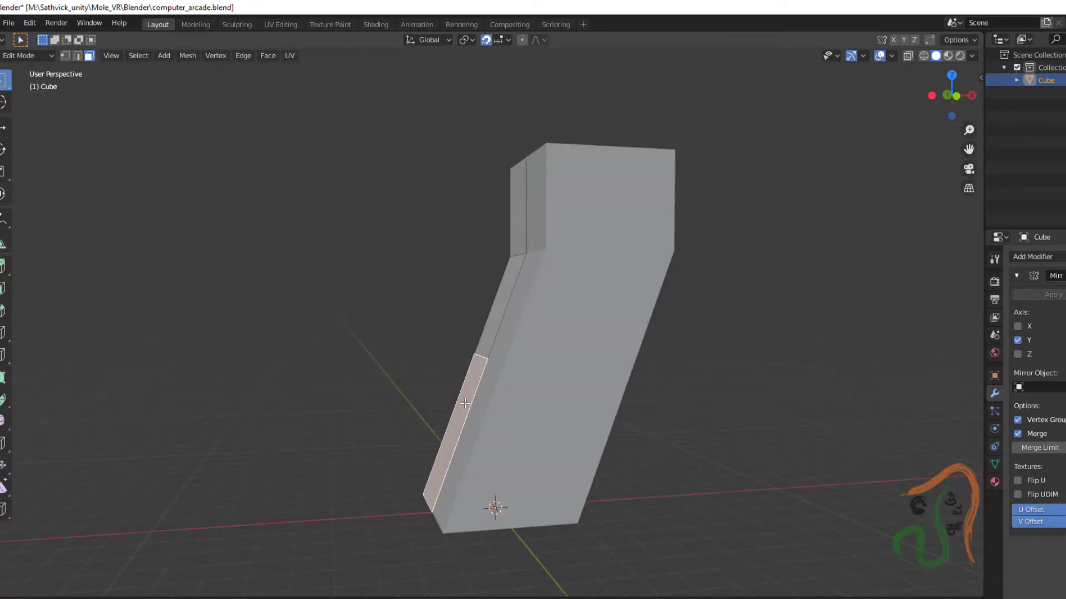
{"action": "key", "text": "e"}
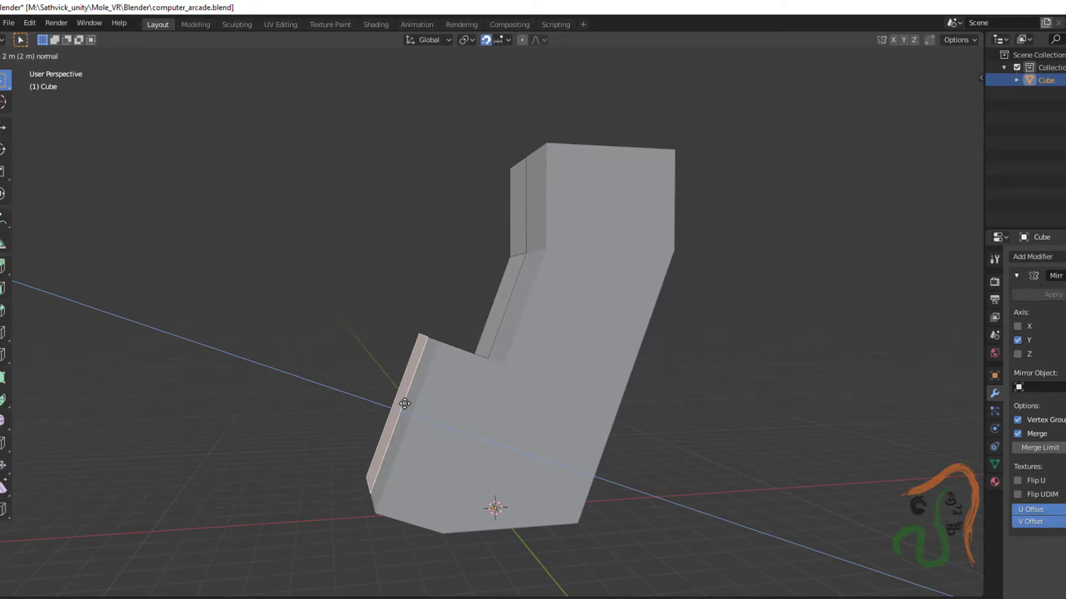
{"action": "key", "text": "y"}
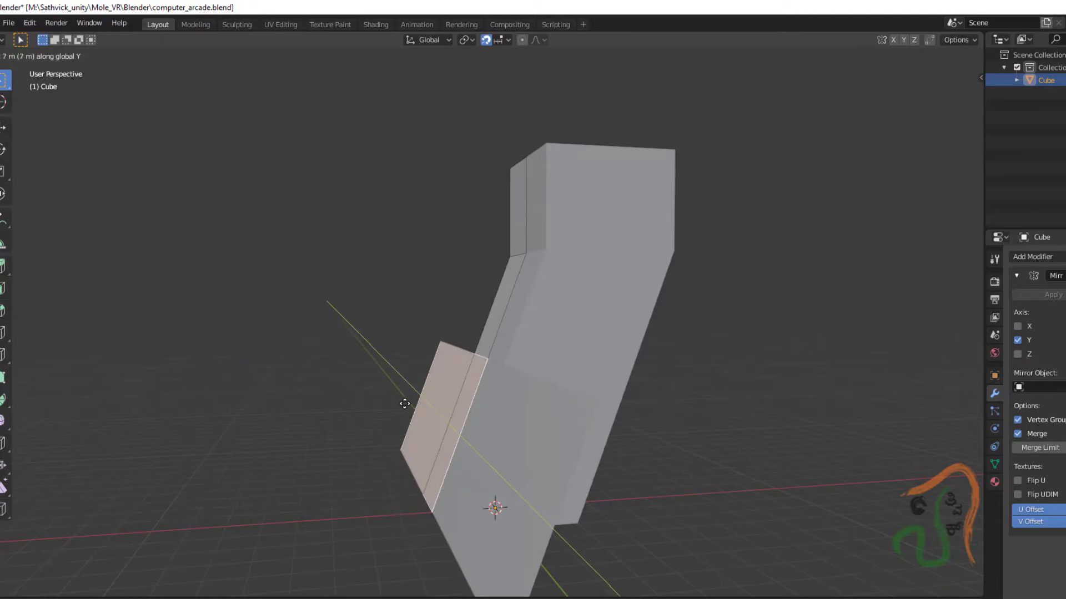
{"action": "key", "text": "x"}
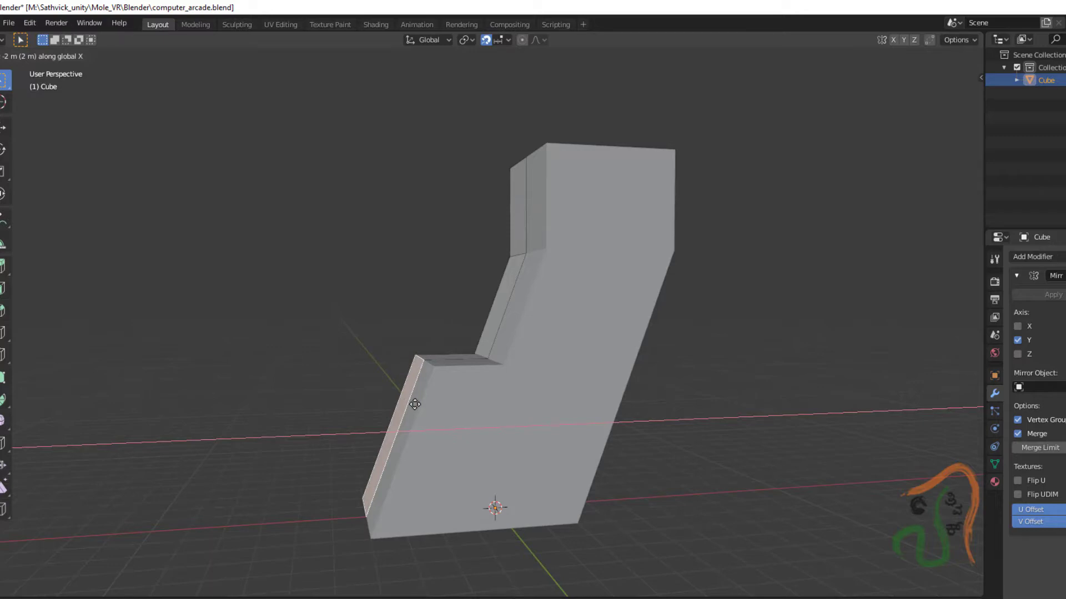
{"action": "key", "text": "Return"}
Move the ledge's upper front edge outward in the negative X direction so the front face overhangs slightly.
{"action": "middle_click_drag", "start_coordinate": [284, 433], "coordinate": [481, 497]}
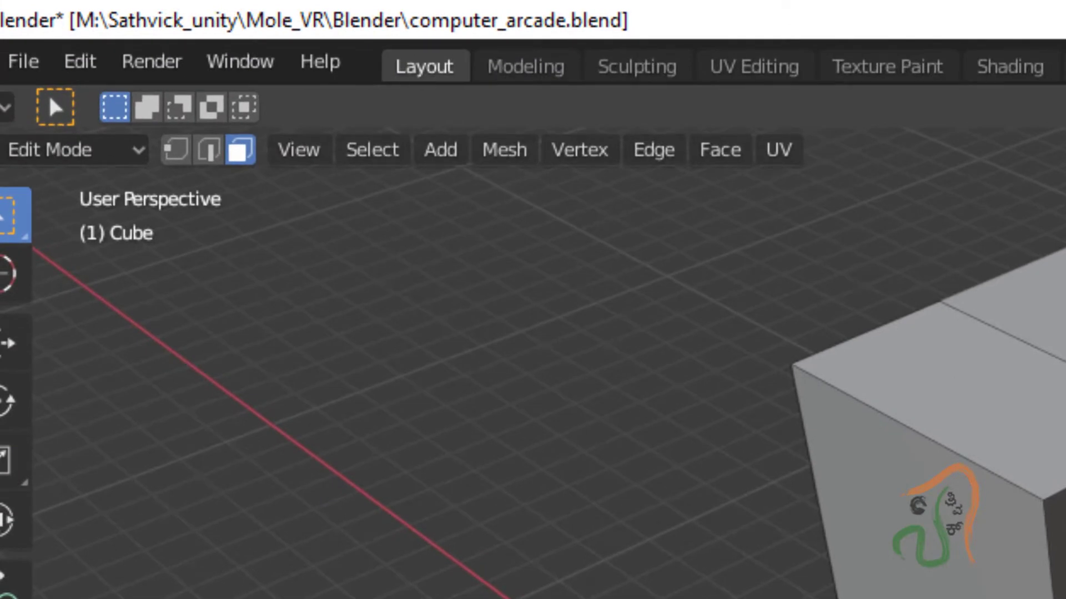
{"action": "key", "text": "2"}
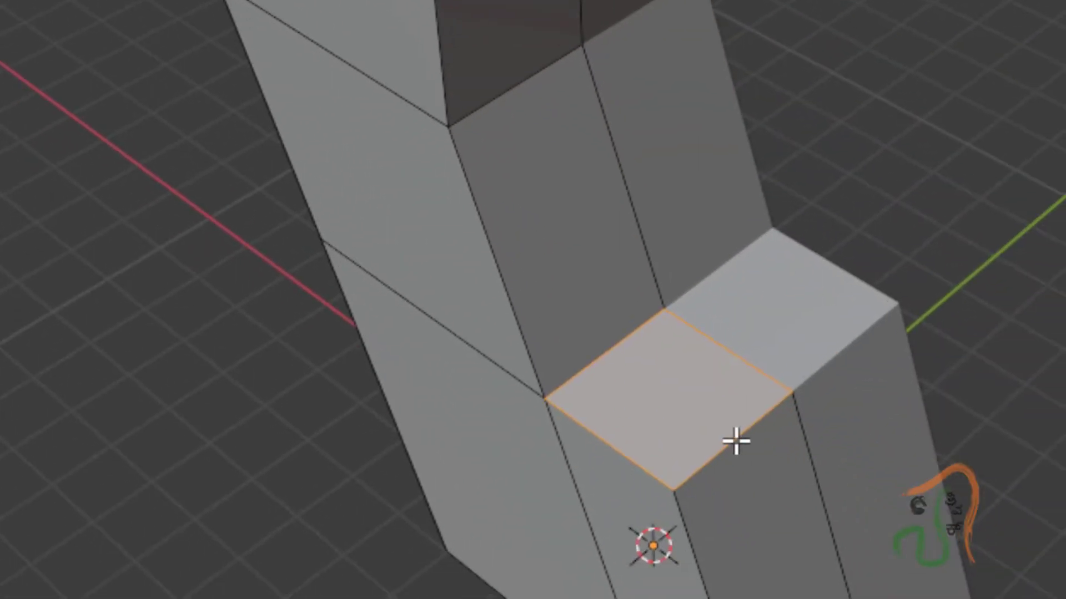
{"action": "left_click", "coordinate": [736, 442]}
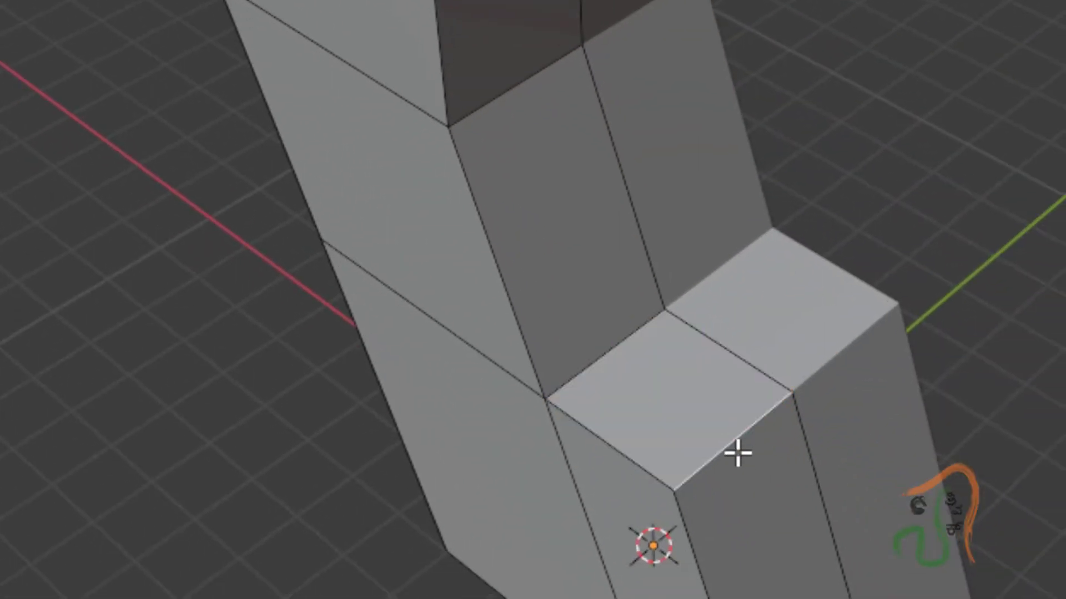
{"action": "middle_click_drag", "start_coordinate": [756, 549], "coordinate": [887, 468]}
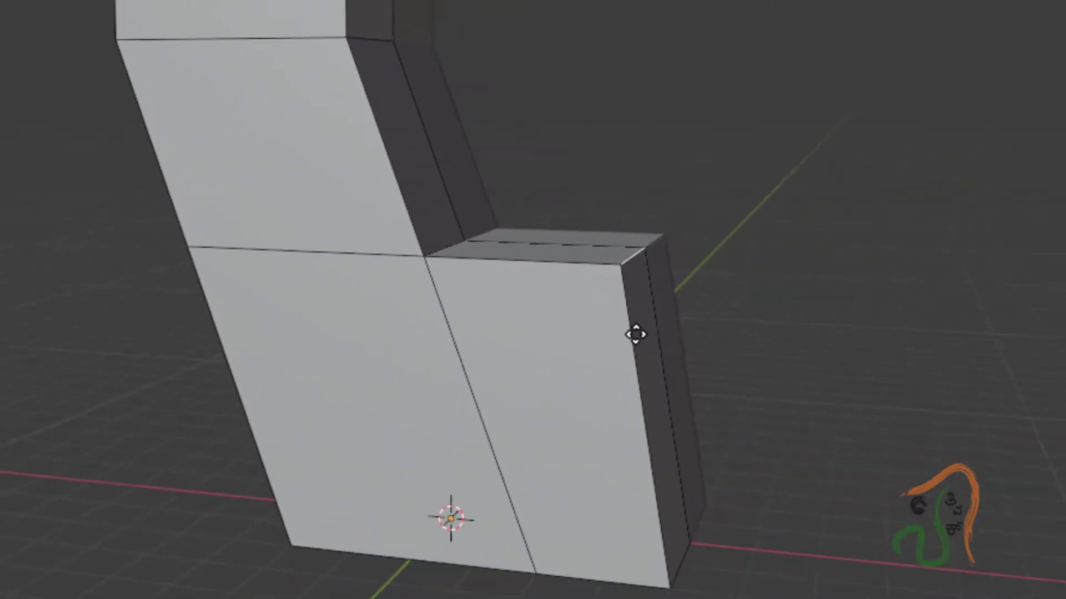
{"action": "mouse_move", "coordinate": [560, 284]}
{"action": "middle_mouse_down"}
{"action": "mouse_move", "coordinate": [605, 283]}
{"action": "mouse_move", "coordinate": [580, 283]}
{"action": "mouse_move", "coordinate": [591, 285]}
{"action": "middle_mouse_up"}
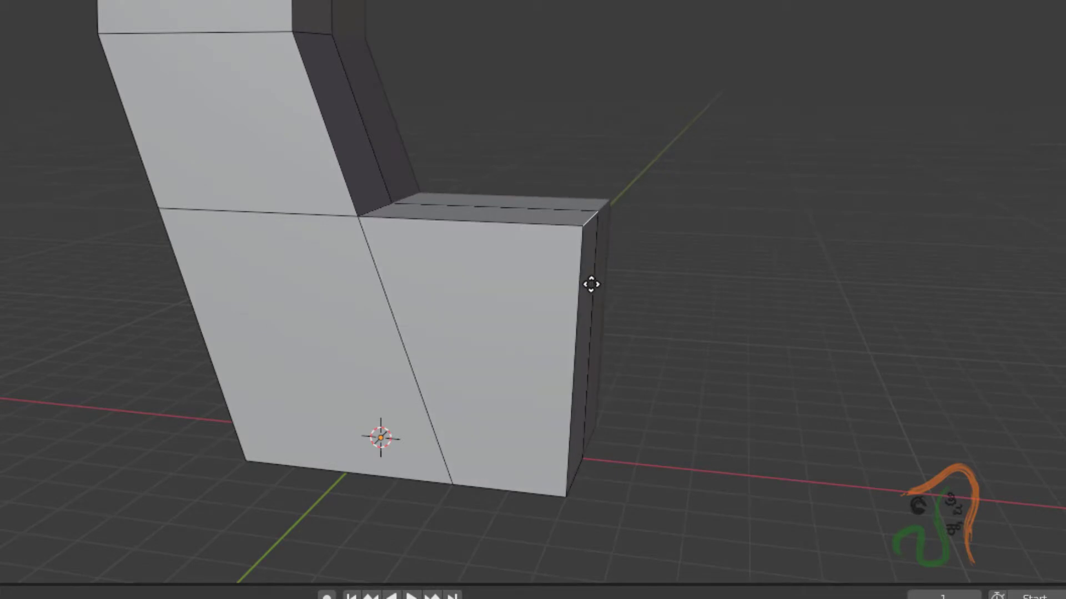
Move the ledge's front face back toward the body along the global X axis, shortening the ledge but keeping a narrow underside.
{"action": "middle_click_drag", "start_coordinate": [747, 410], "coordinate": [673, 438]}
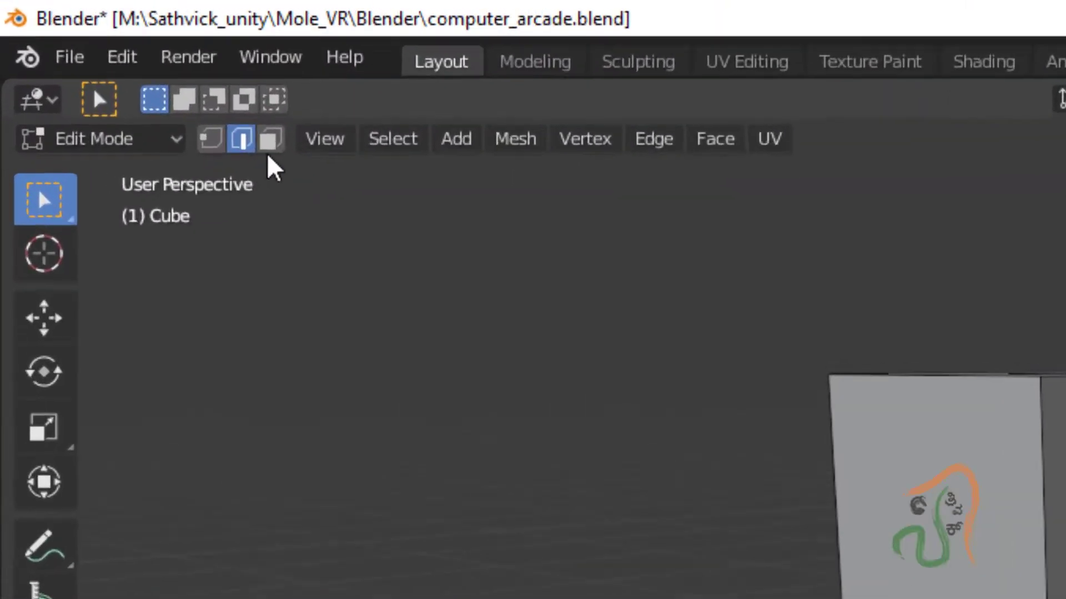
{"action": "left_click", "coordinate": [95, 49]}
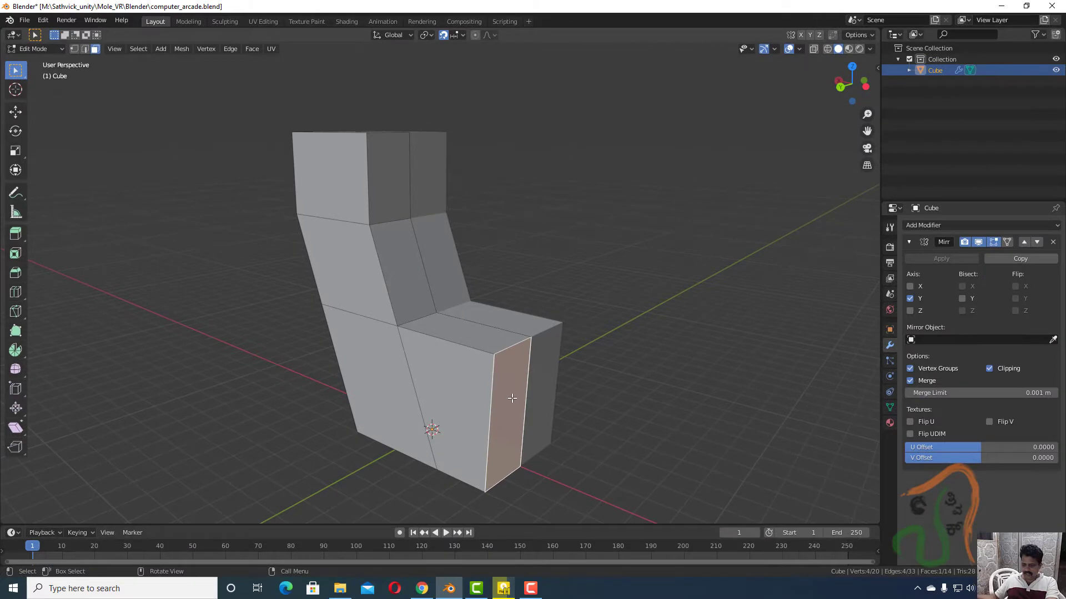
{"action": "key", "text": "g"}
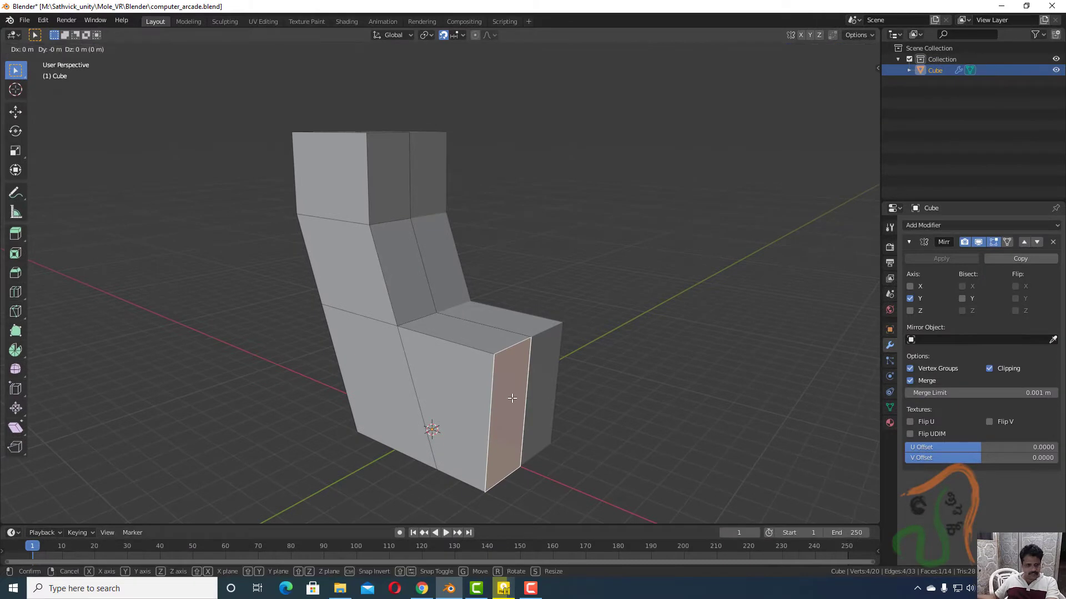
{"action": "key", "text": "x"}
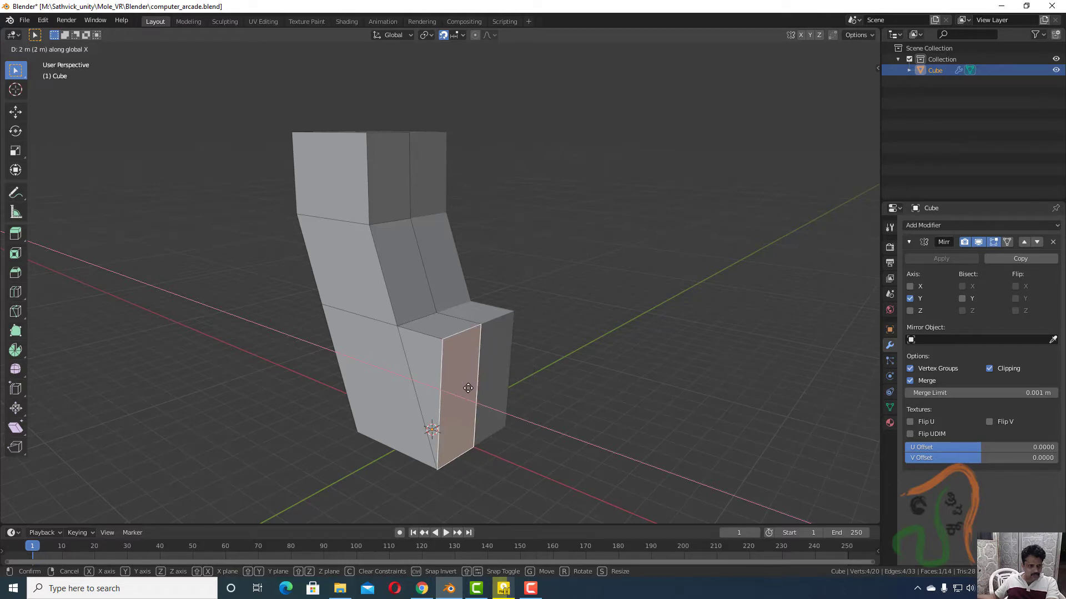
{"action": "left_click", "coordinate": [468, 388]}
{"action": "middle_click_drag", "start_coordinate": [421, 466], "coordinate": [489, 449]}
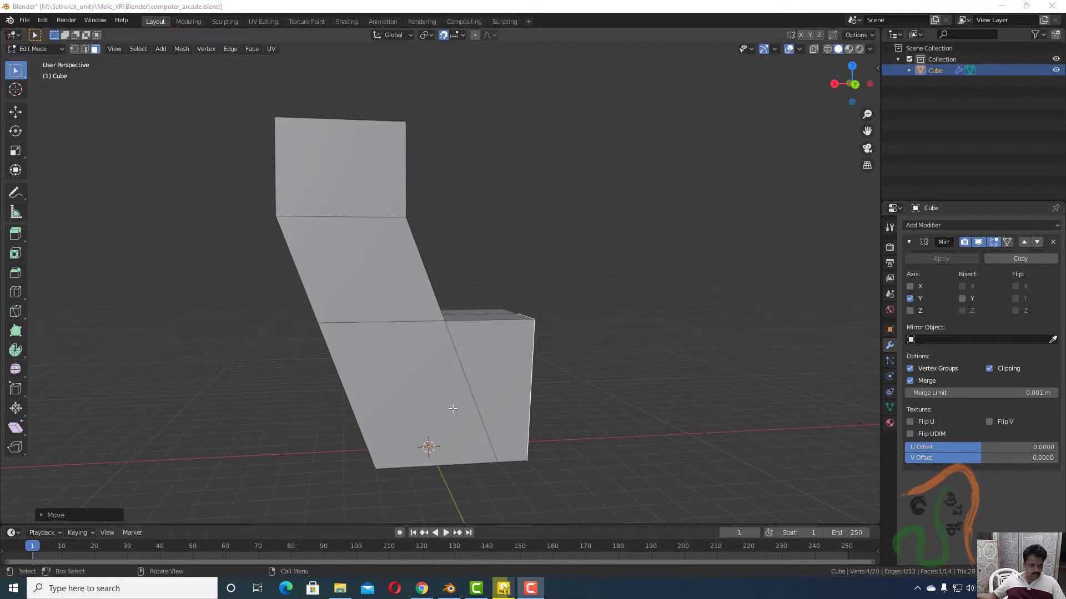
Clear the selection on the ledge's side face and switch to edge selection.
{"action": "middle_click_drag", "start_coordinate": [453, 409], "coordinate": [431, 413]}
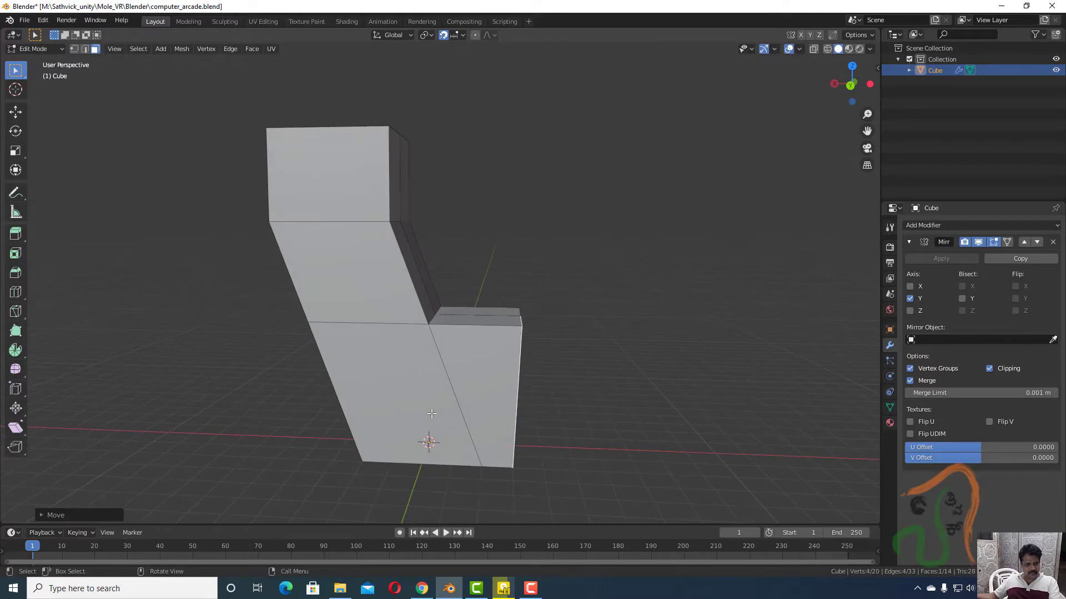
{"action": "left_click", "coordinate": [475, 444]}
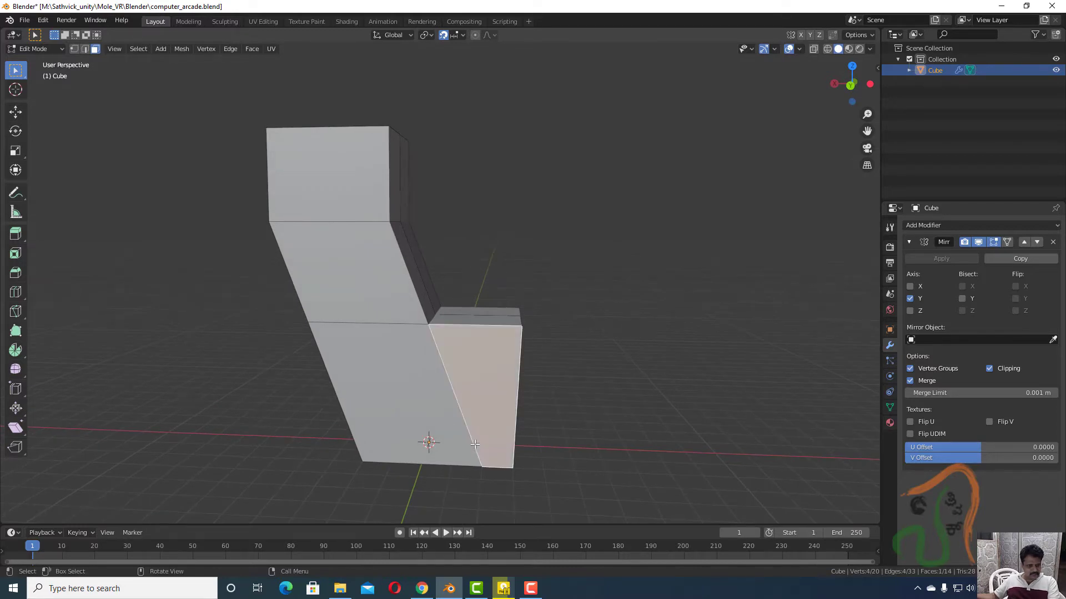
{"action": "middle_click_drag", "start_coordinate": [486, 487], "coordinate": [475, 444]}
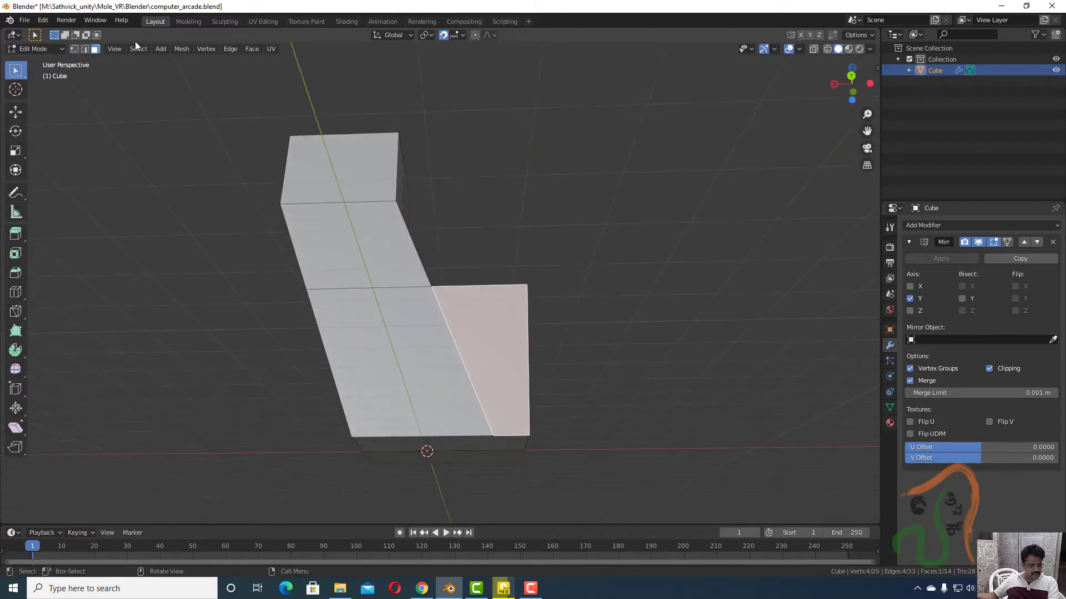
{"action": "key", "text": "alt+a"}
{"action": "left_click", "coordinate": [85, 49]}
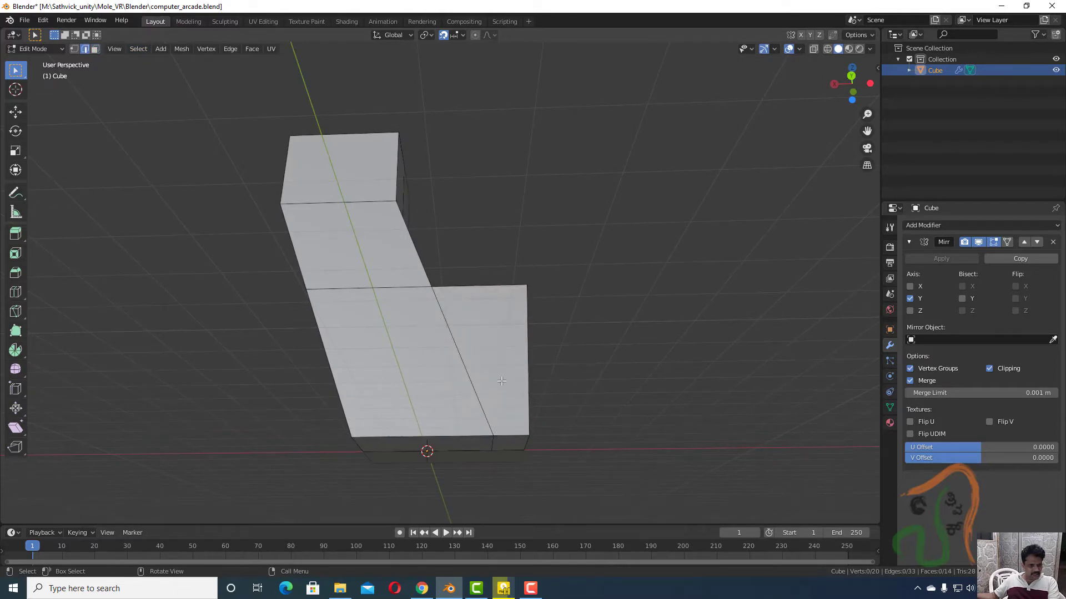
{"action": "left_click", "coordinate": [479, 399]}
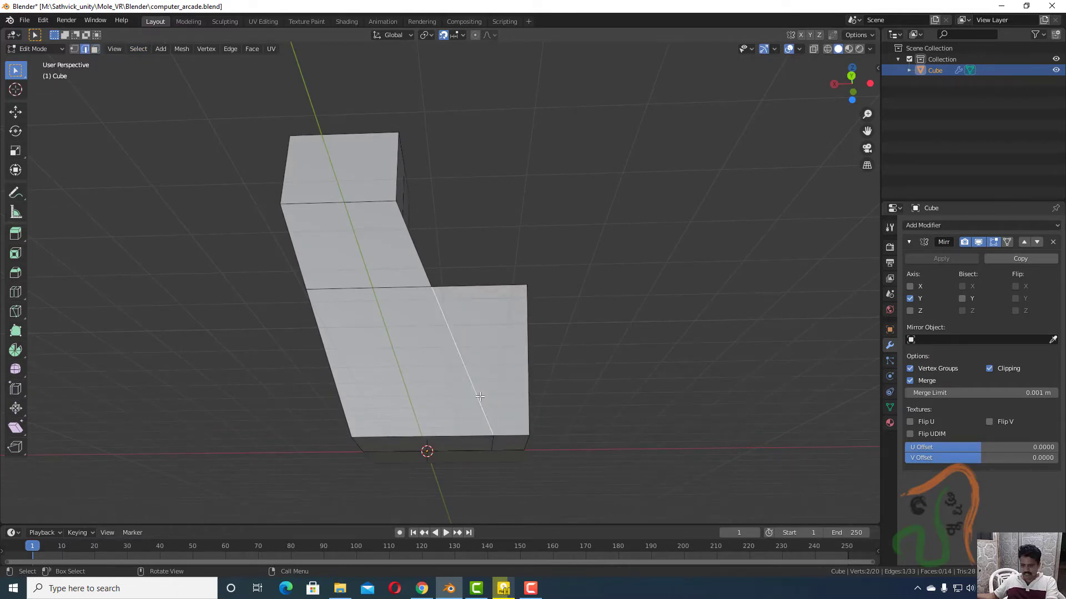
{"action": "key", "text": "g"}
{"action": "right_click", "coordinate": [463, 400]}
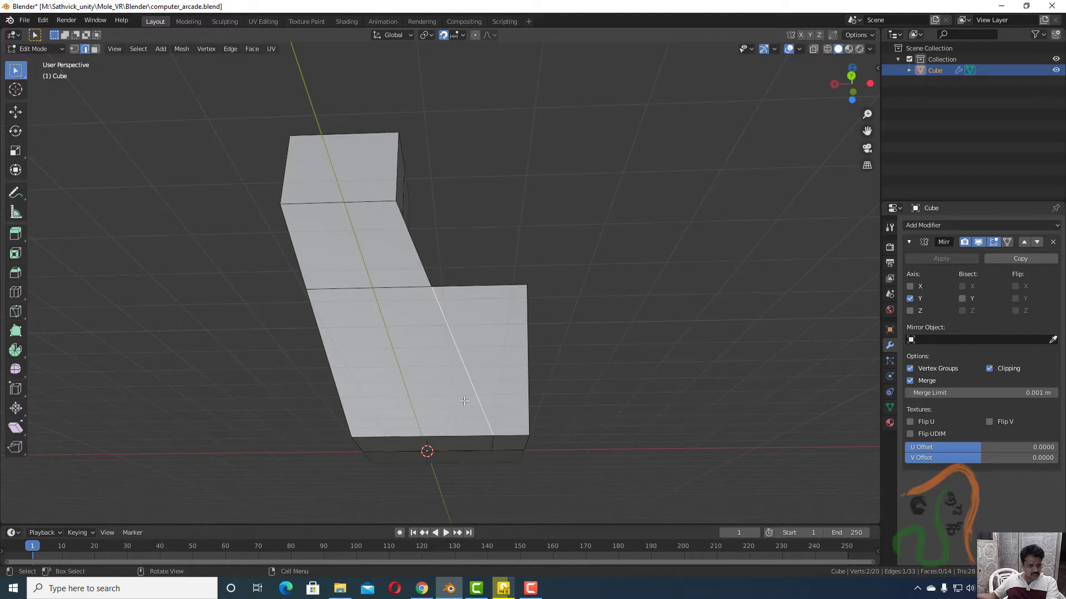
{"action": "key", "text": "alt+a"}
Move the underside edge between the body and the ledge 1 m in the positive X direction.
{"action": "key", "text": "g"}
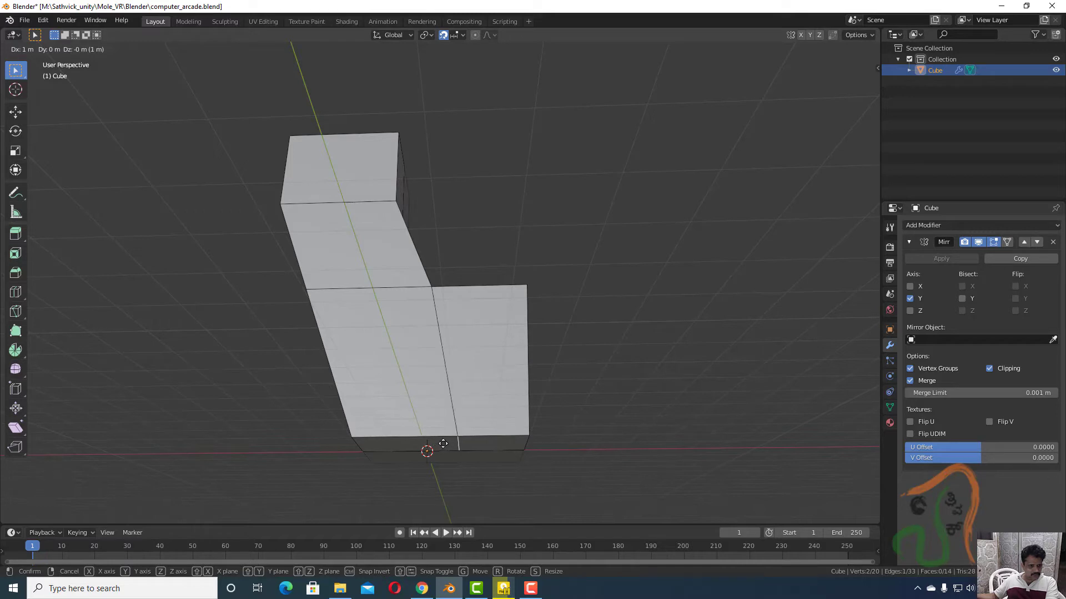
{"action": "left_click", "coordinate": [444, 444]}
{"action": "mouse_move", "coordinate": [476, 461]}
{"action": "middle_mouse_down"}
{"action": "mouse_move", "coordinate": [489, 457]}
{"action": "mouse_move", "coordinate": [456, 458]}
{"action": "mouse_move", "coordinate": [469, 464]}
{"action": "middle_mouse_up"}
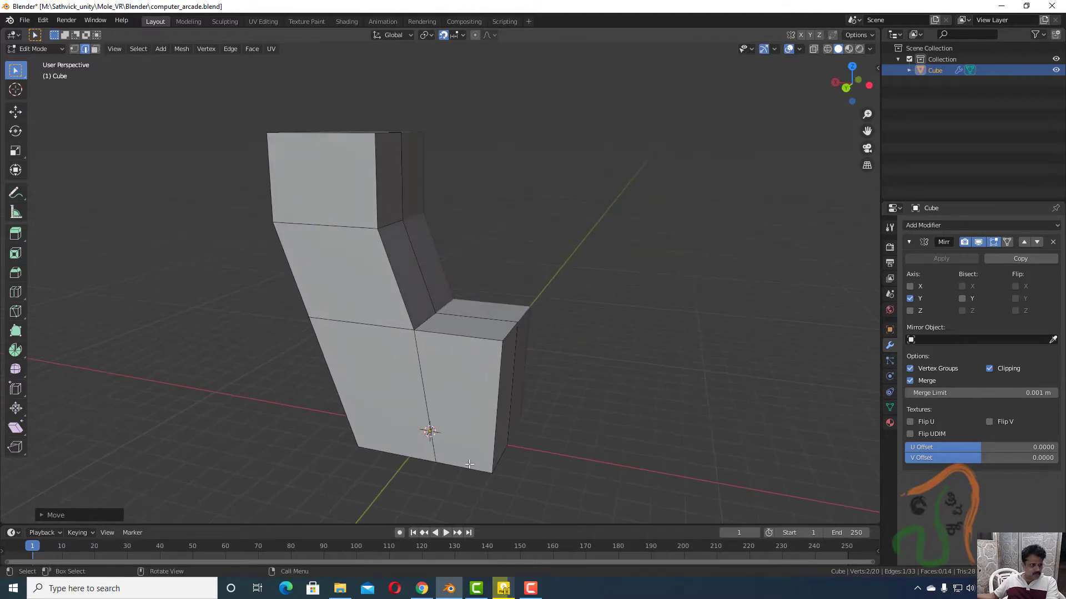
Move the ledge's front face 1 m toward the body along the global X axis.
{"action": "left_click", "coordinate": [95, 48]}
{"action": "left_click", "coordinate": [508, 412]}
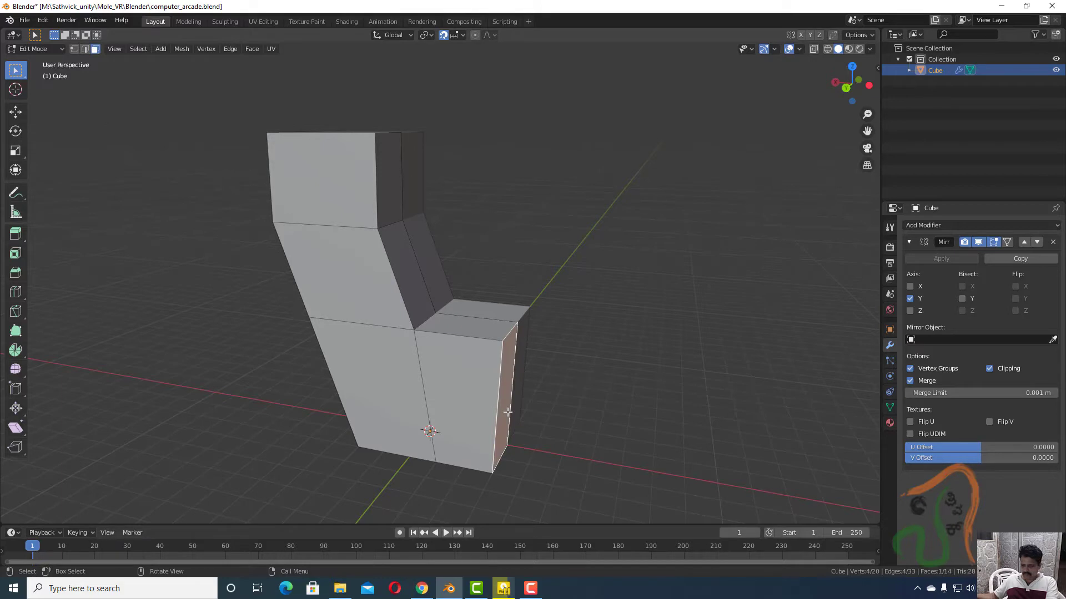
{"action": "key", "text": "g"}
{"action": "key", "text": "x"}
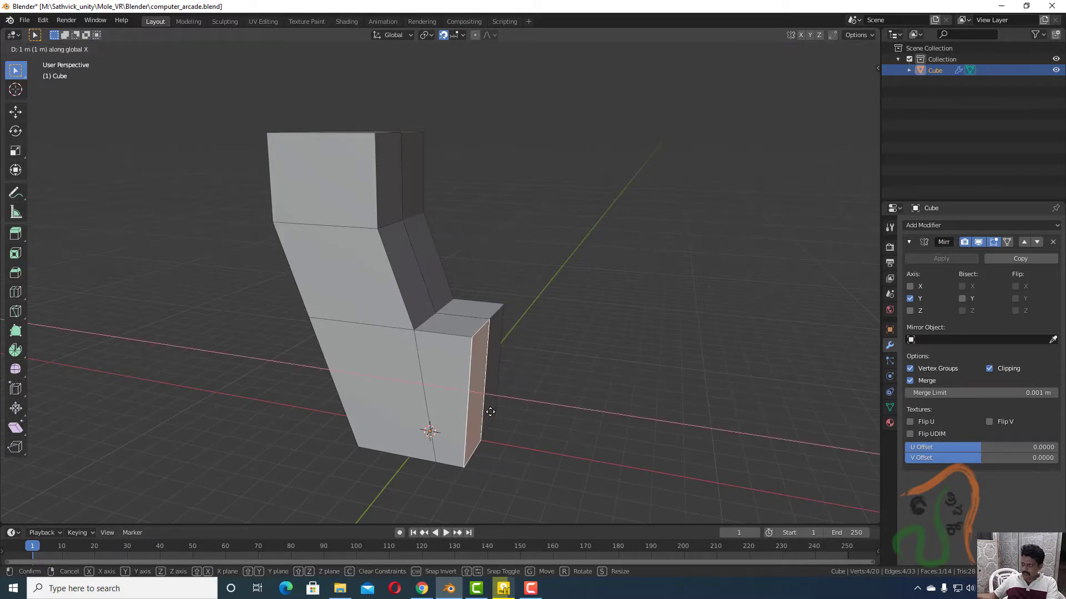
{"action": "key", "text": "Return"}
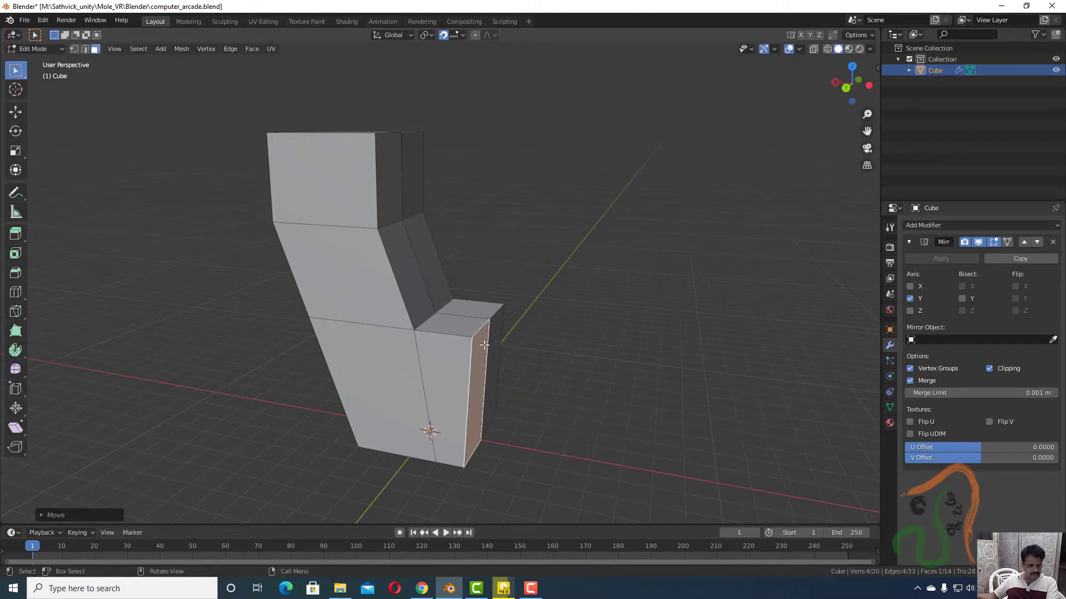
Lower the ledge's upper front edge by 1 m along the global Z axis to slope the control surface.
{"action": "left_click", "coordinate": [84, 49]}
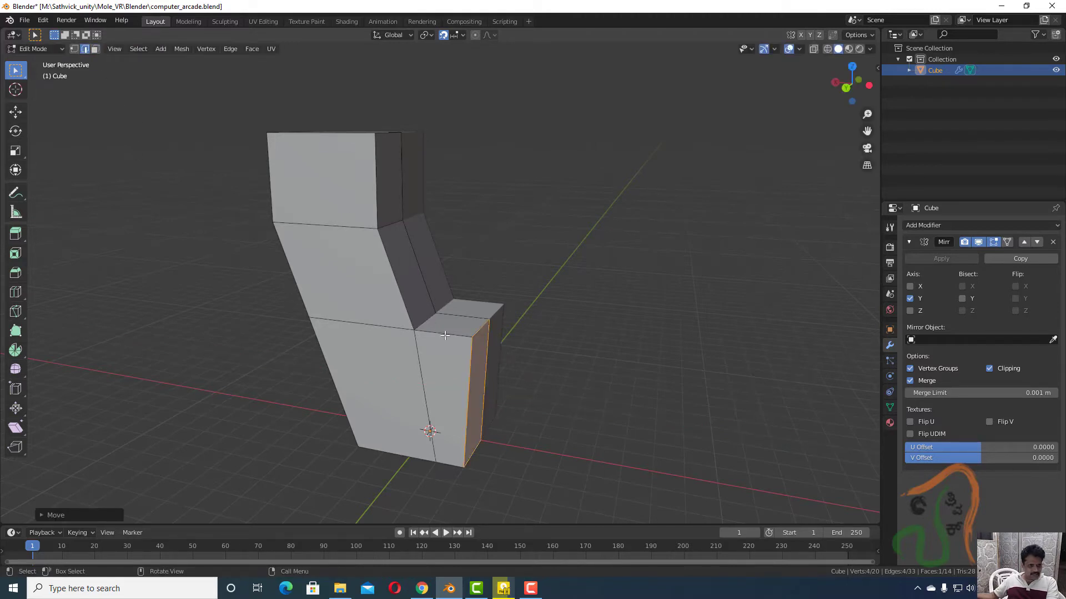
{"action": "left_click", "coordinate": [477, 332]}
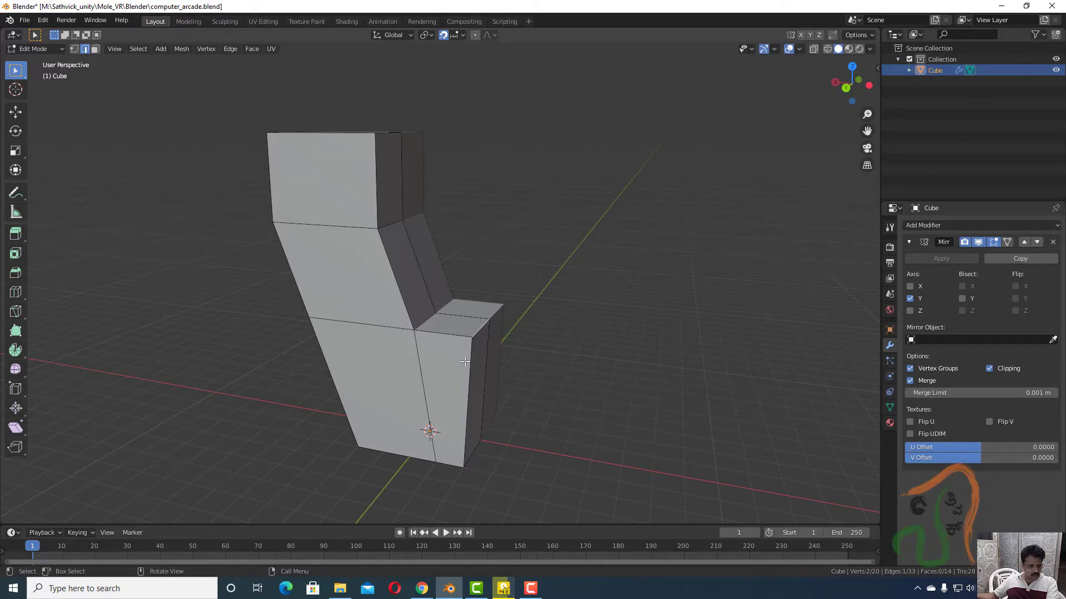
{"action": "key", "text": "g"}
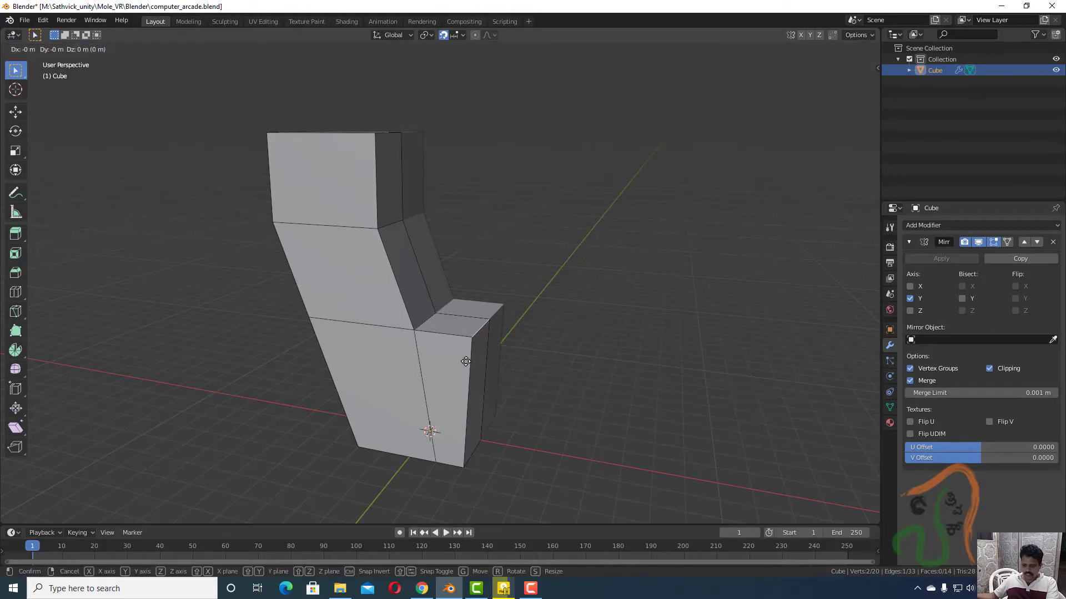
{"action": "key", "text": "z"}
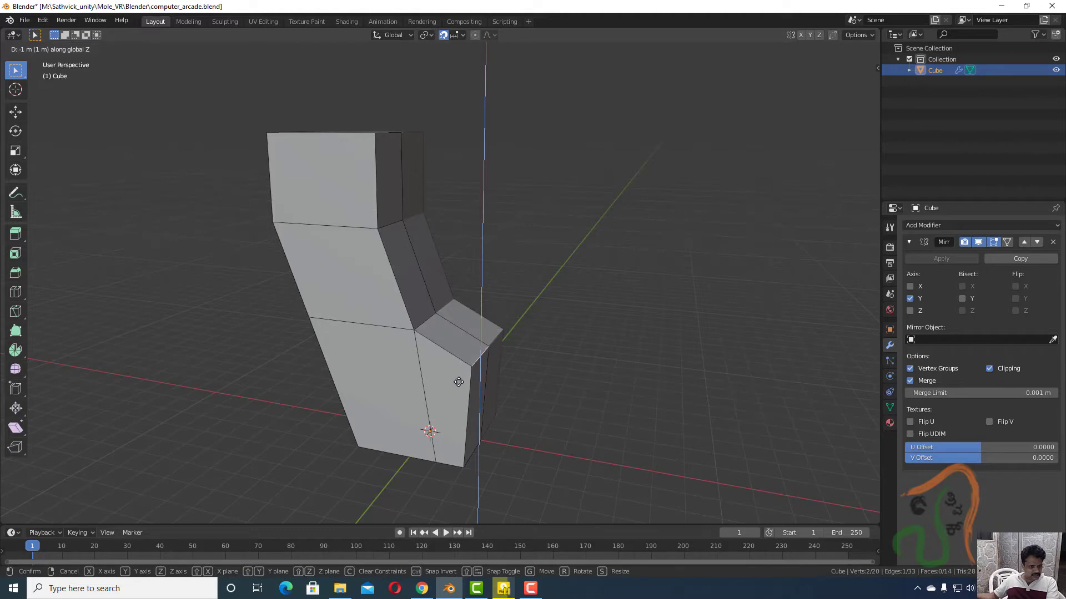
{"action": "left_click", "coordinate": [458, 382]}
{"action": "mouse_move", "coordinate": [480, 418]}
{"action": "middle_mouse_down"}
{"action": "mouse_move", "coordinate": [533, 414]}
{"action": "mouse_move", "coordinate": [486, 405]}
{"action": "middle_mouse_up"}
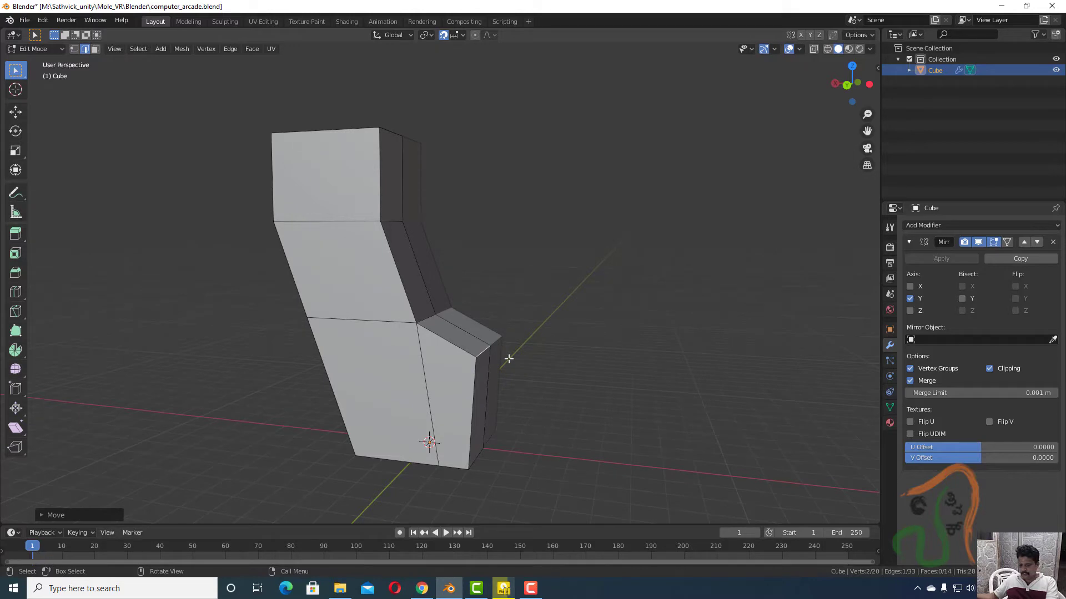
Turn off snapping and raise the ledge's upper front edge about 0.16 m along the global Z axis.
{"action": "key", "text": "shift+Tab"}
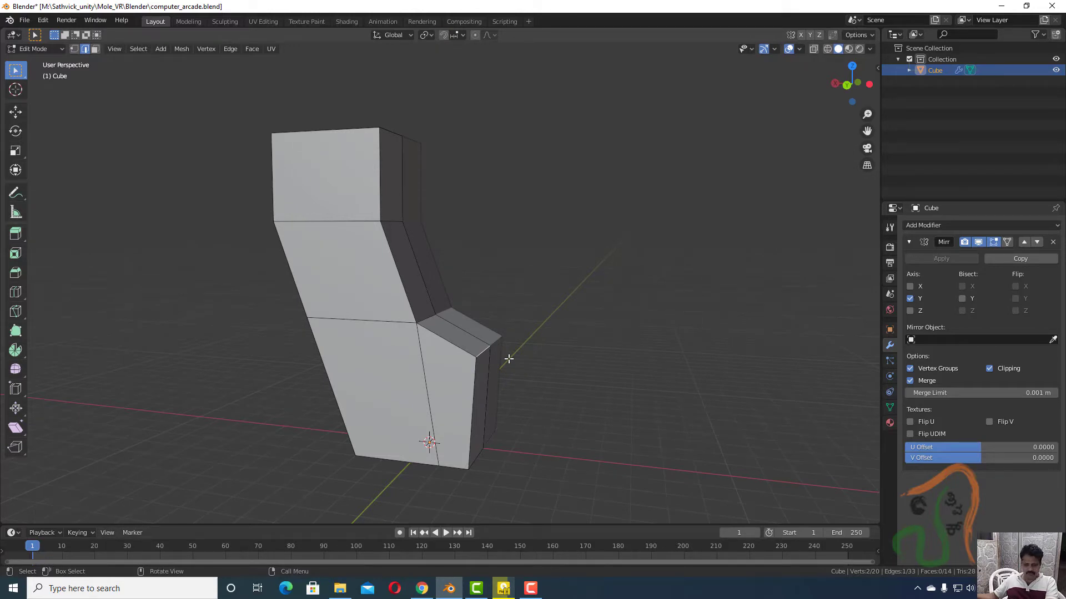
{"action": "key", "text": "g"}
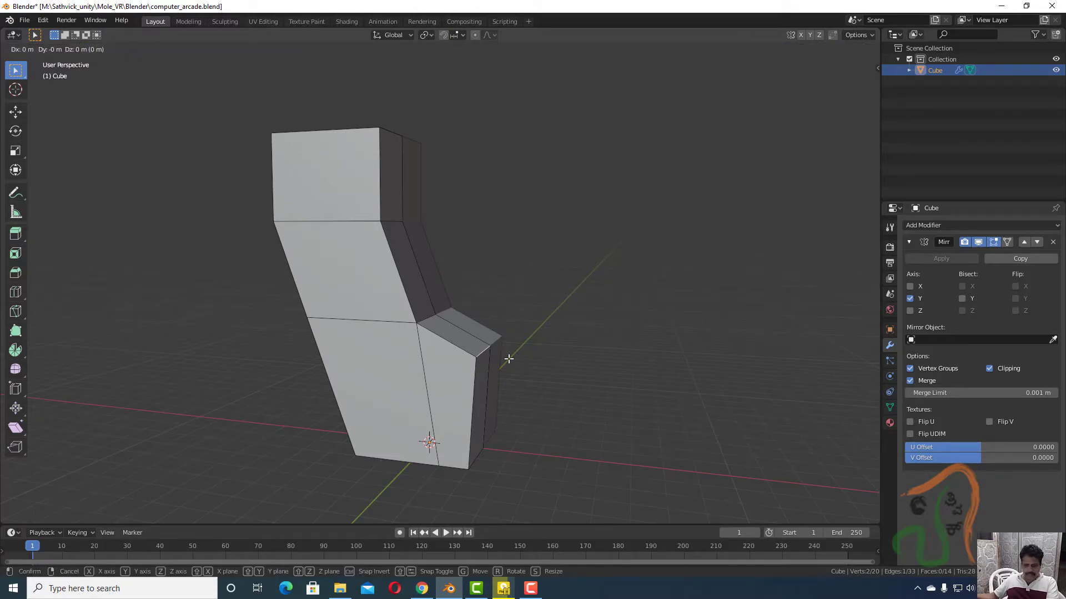
{"action": "key", "text": "z"}
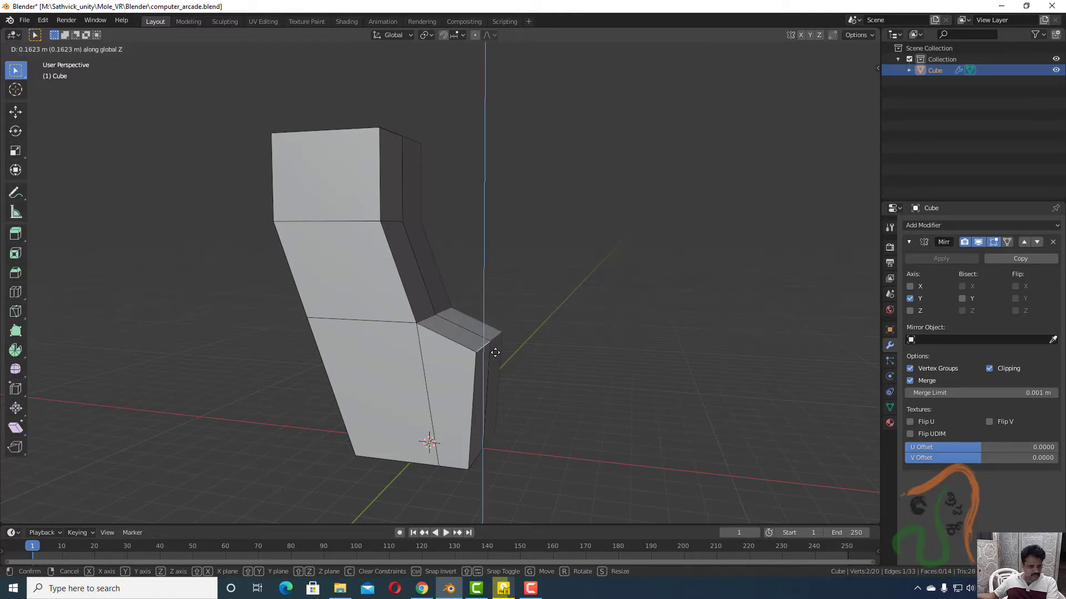
{"action": "left_click", "coordinate": [495, 355]}
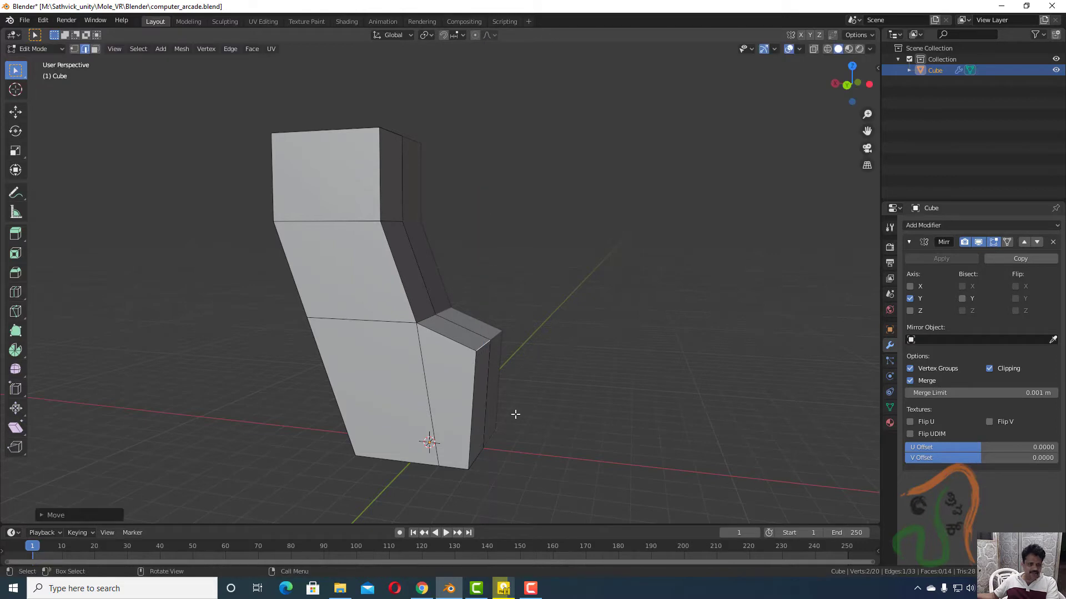
{"action": "mouse_move", "coordinate": [516, 414]}
{"action": "middle_mouse_down"}
{"action": "mouse_move", "coordinate": [475, 431]}
{"action": "mouse_move", "coordinate": [567, 411]}
{"action": "mouse_move", "coordinate": [512, 414]}
{"action": "middle_mouse_up"}
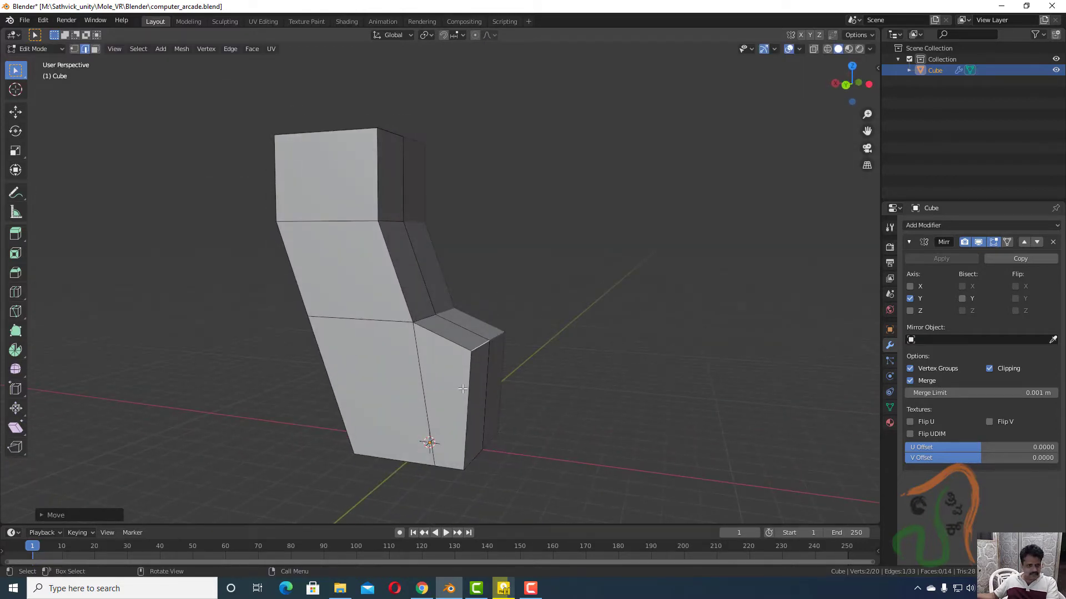
Move the ledge's front face about 0.12 m toward the body along the global X axis.
{"action": "key", "text": "3"}
{"action": "left_click", "coordinate": [480, 383]}
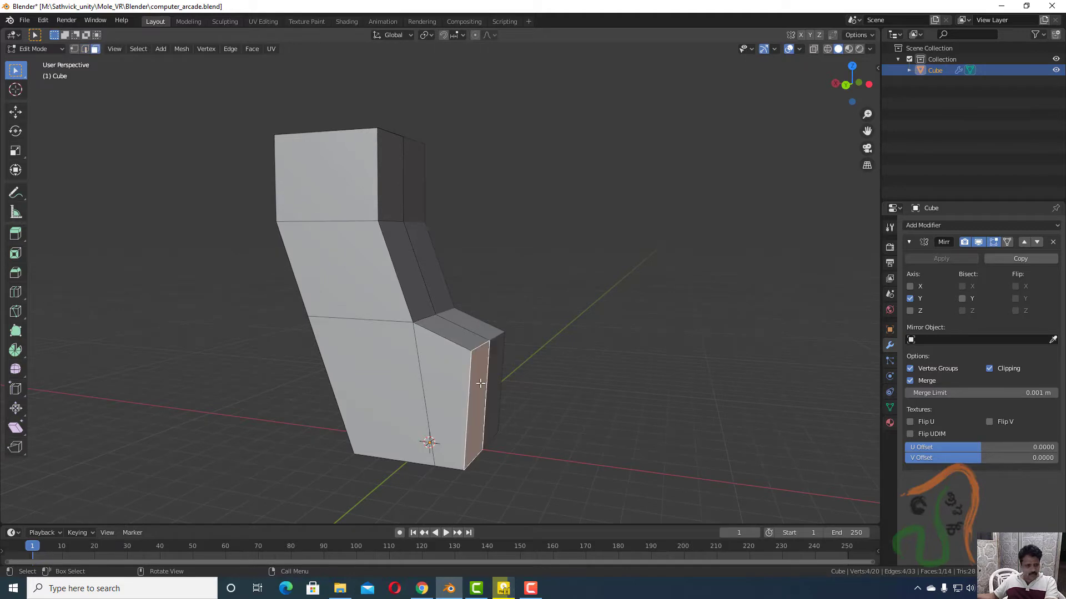
{"action": "key", "text": "g"}
{"action": "key", "text": "x"}
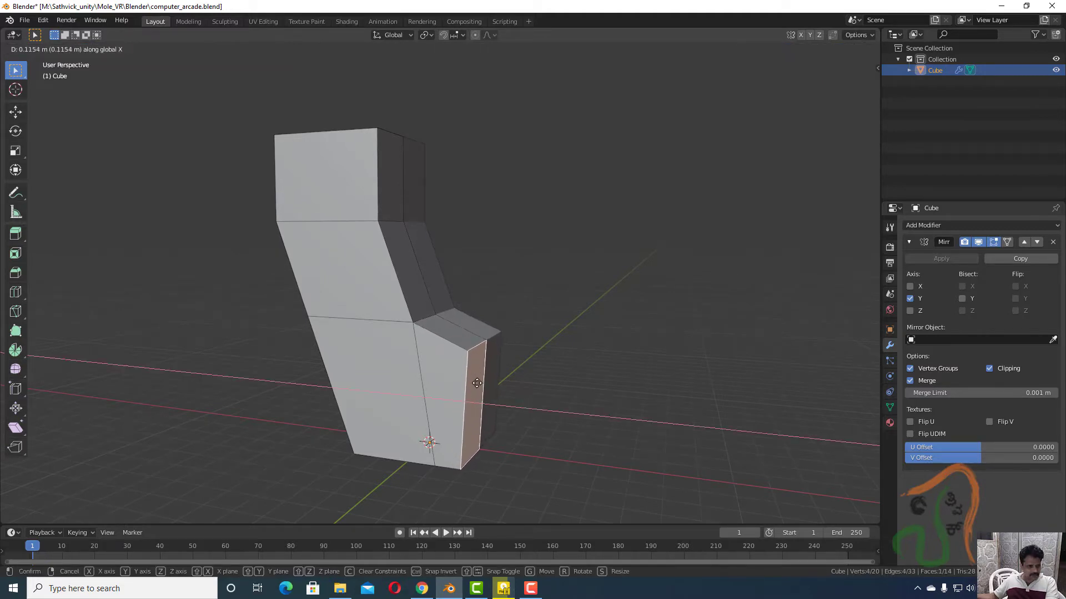
{"action": "left_click", "coordinate": [478, 383]}
{"action": "middle_click_drag", "start_coordinate": [523, 464], "coordinate": [426, 449]}
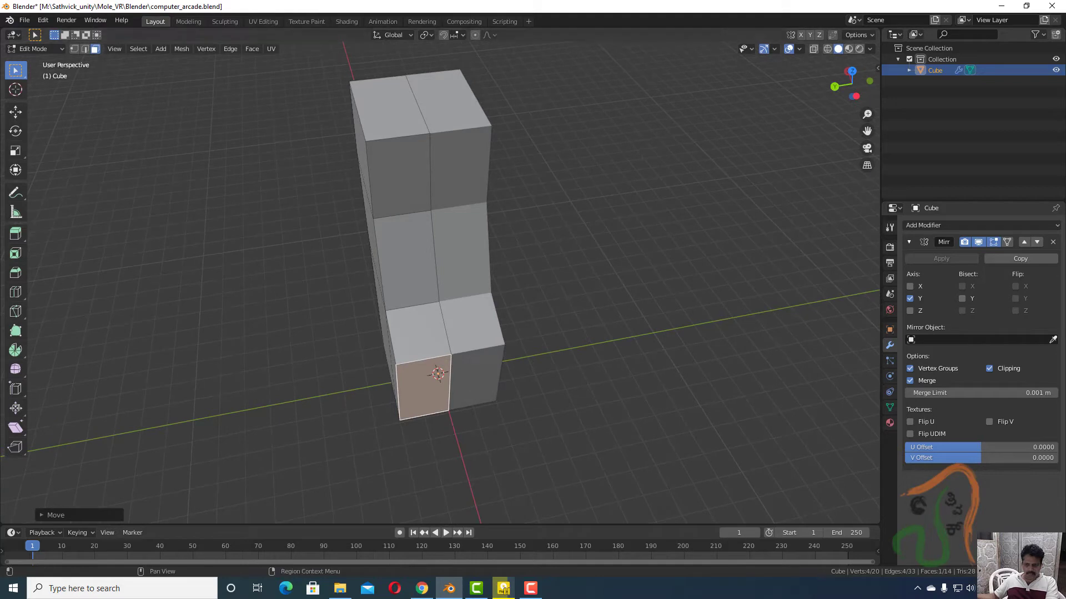
{"action": "middle_click_drag", "start_coordinate": [555, 444], "coordinate": [568, 405]}
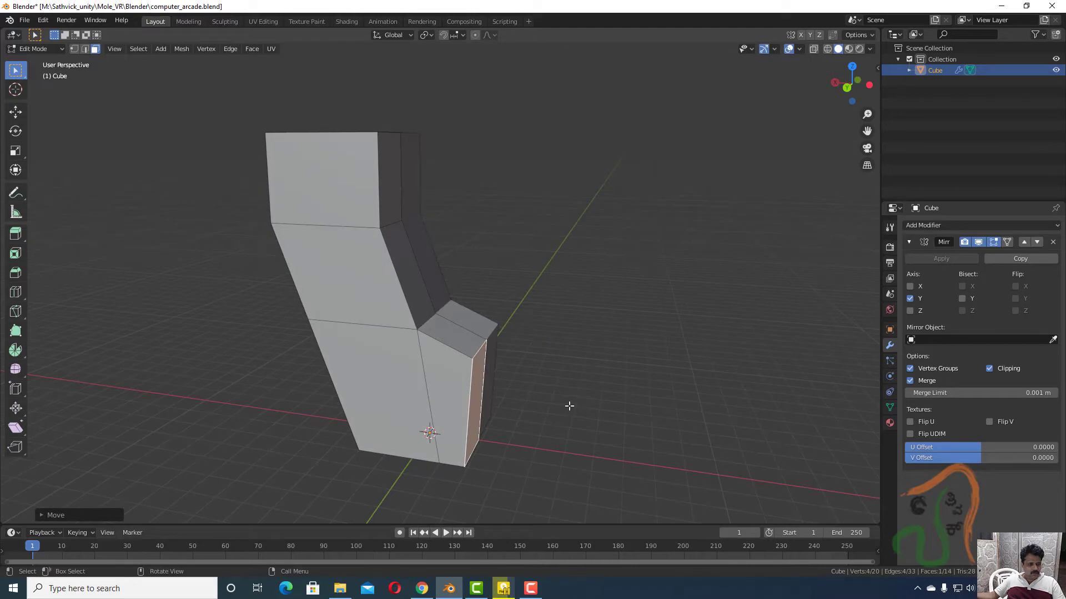
Select the horizontal edges below the cabinet's top section and raise them along the global Z axis to shorten that section.
{"action": "left_click", "coordinate": [353, 225]}
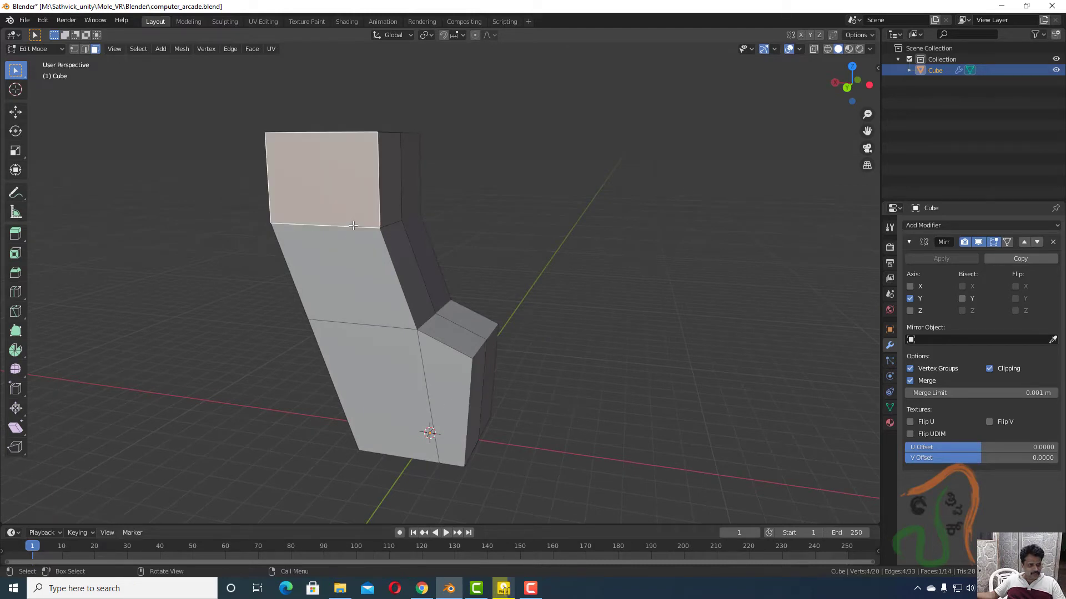
{"action": "left_click", "coordinate": [85, 48]}
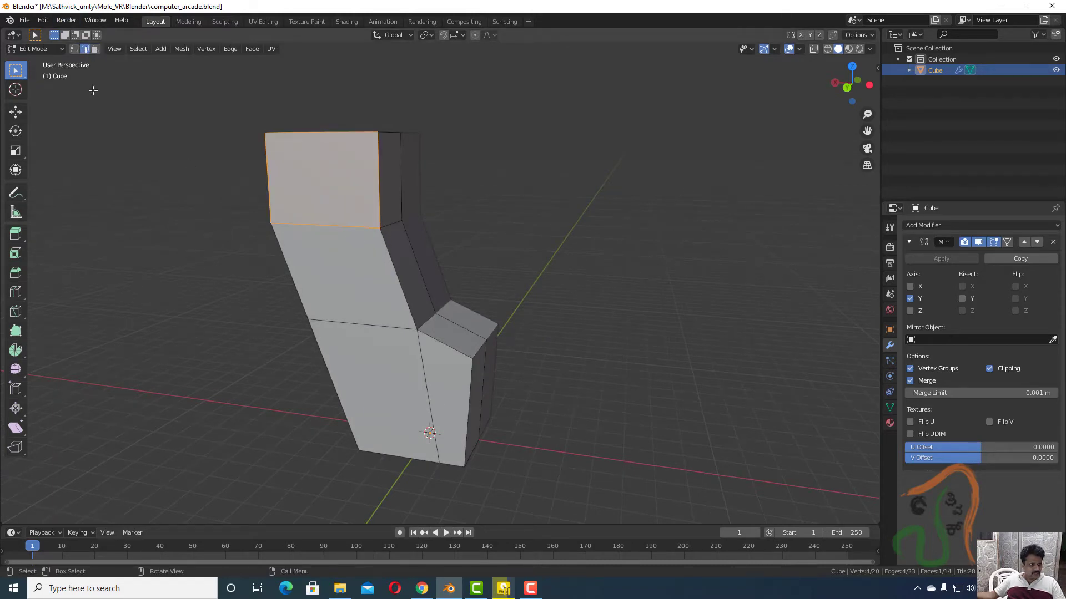
{"action": "left_click", "coordinate": [533, 227]}
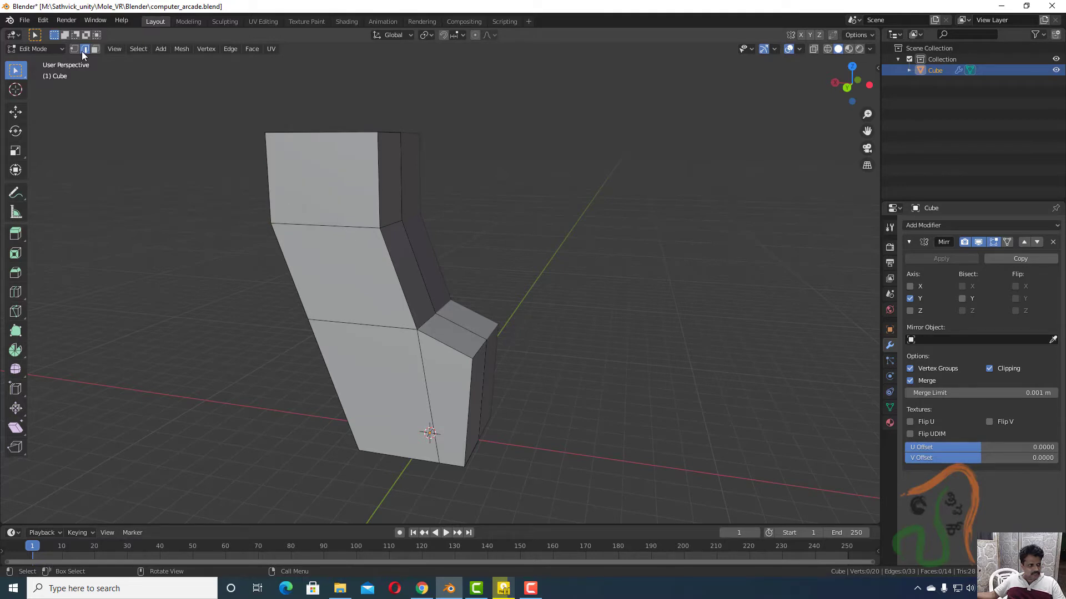
{"action": "left_click", "coordinate": [319, 223]}
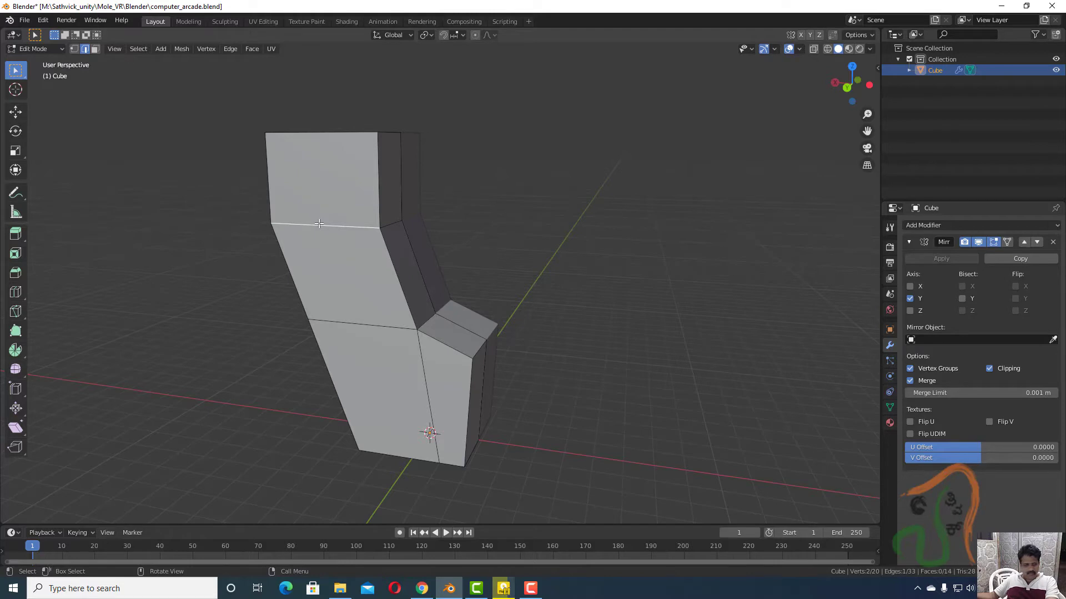
{"action": "key", "text": "g"}
{"action": "right_click", "coordinate": [318, 207]}
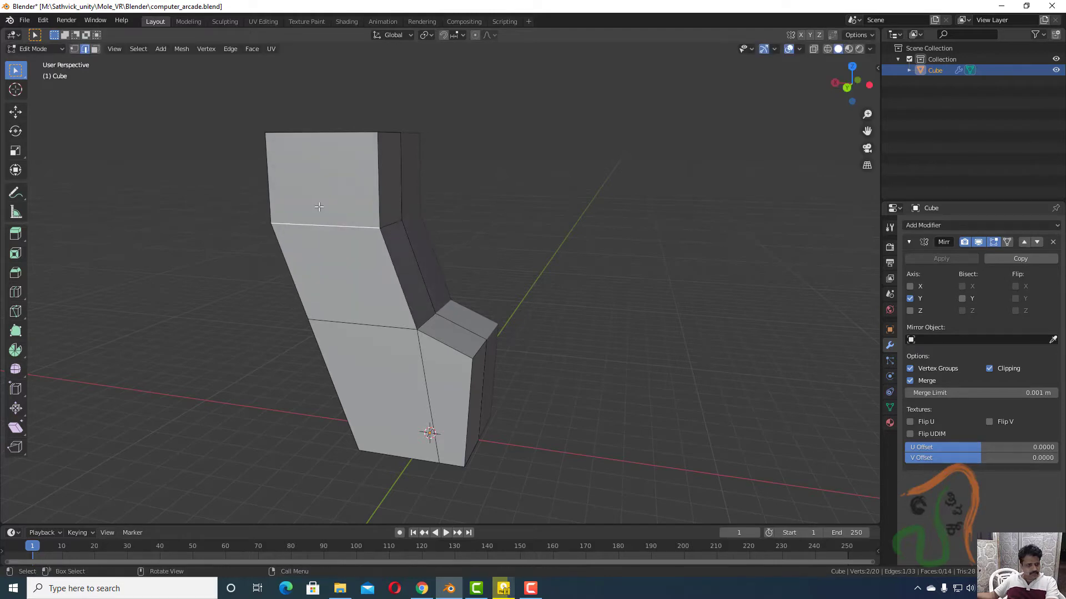
{"action": "middle_click_drag", "start_coordinate": [330, 273], "coordinate": [269, 286]}
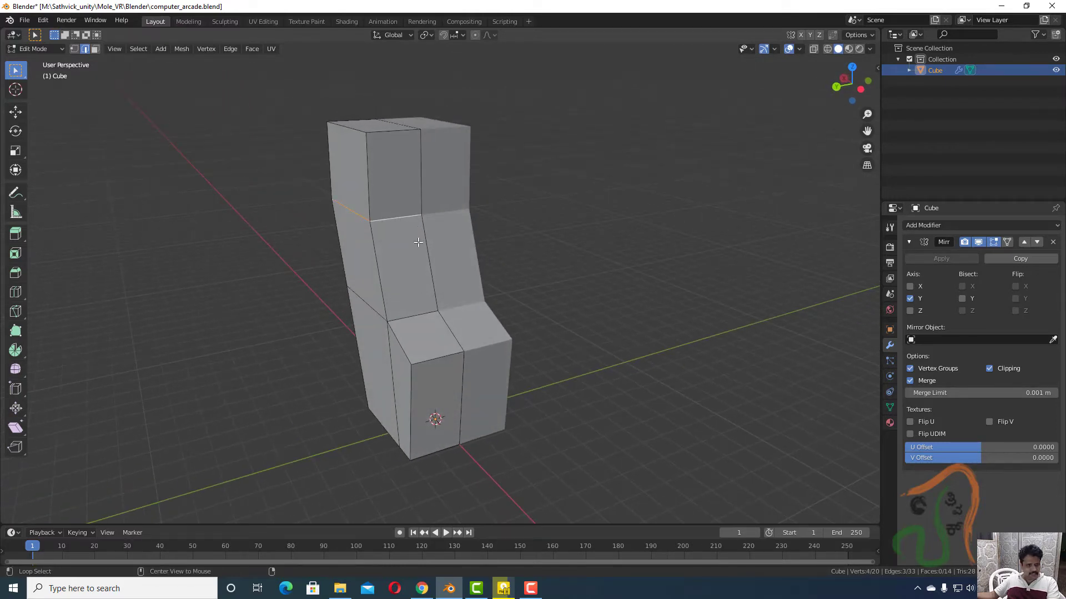
{"action": "key", "text": "g"}
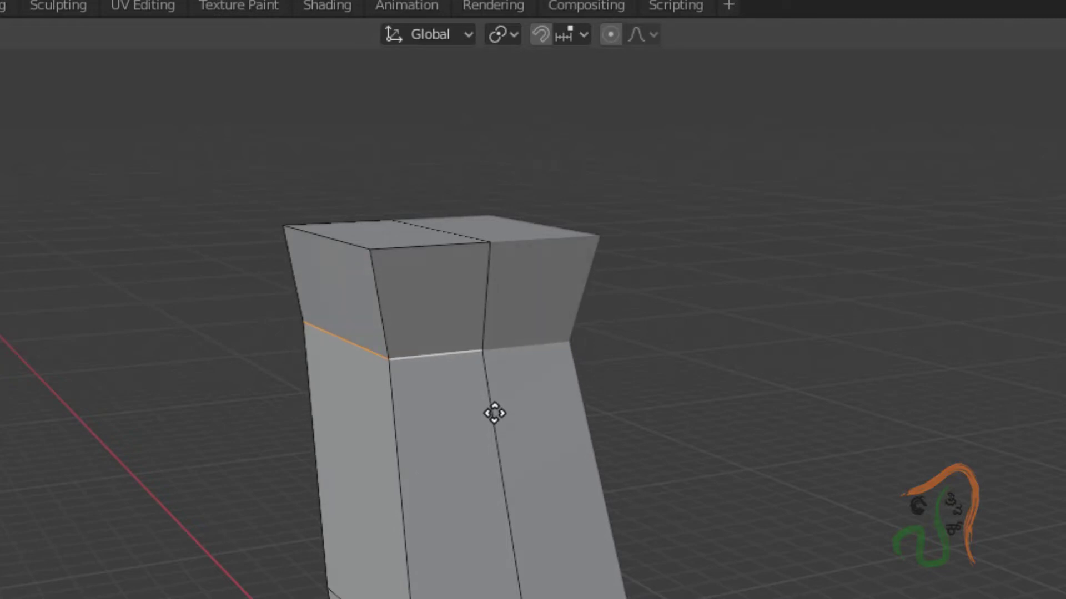
{"action": "key", "text": "z"}
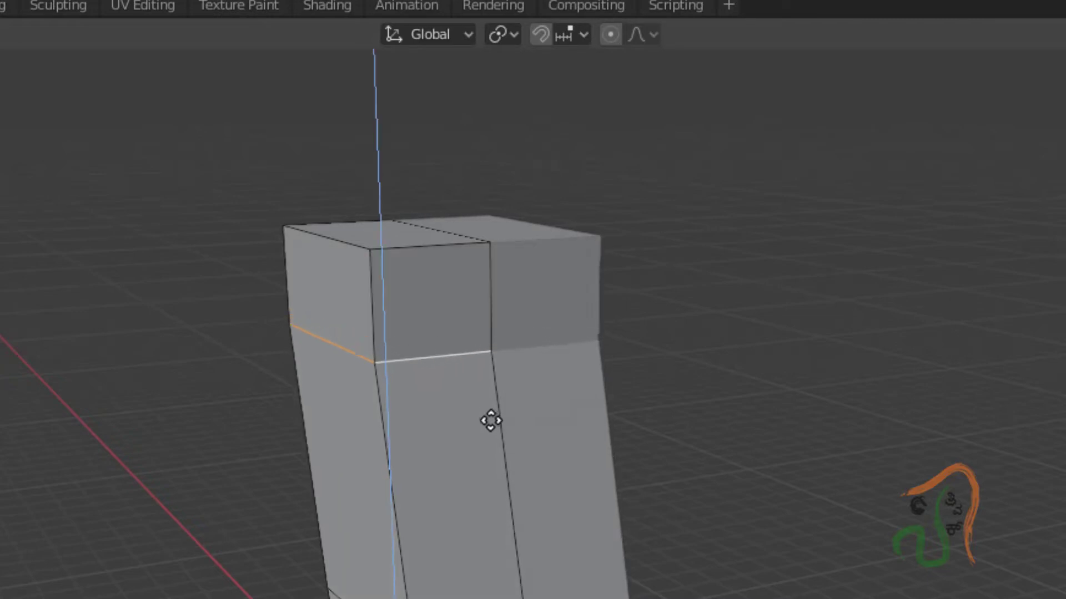
{"action": "left_click", "coordinate": [486, 387]}
Lower the rear face of the top section along the global Z axis so the roof slopes toward the back.
{"action": "middle_click_drag", "start_coordinate": [173, 533], "coordinate": [371, 542]}
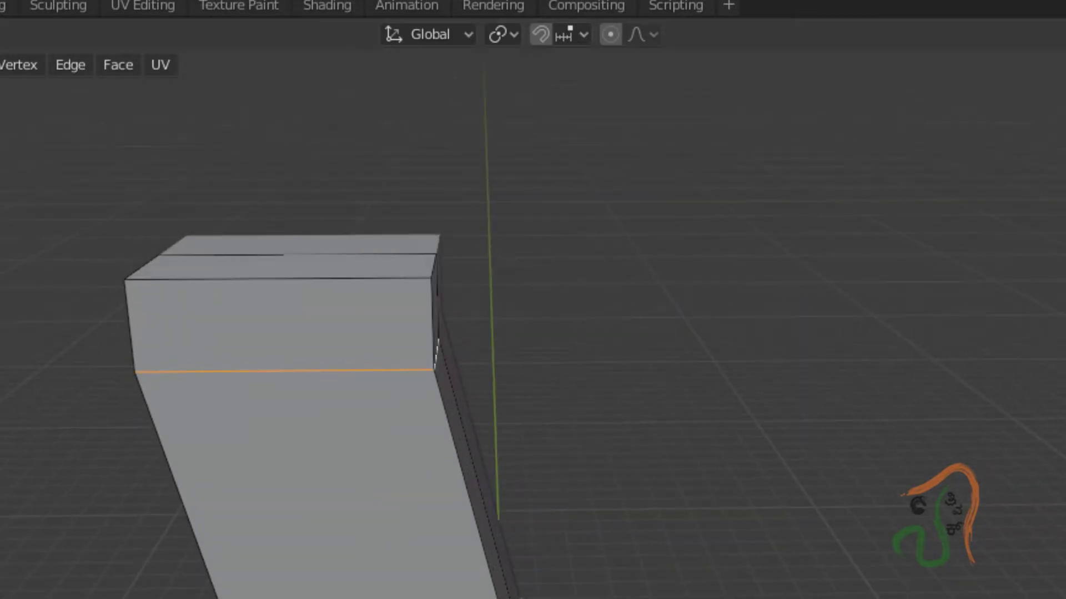
{"action": "middle_click_drag", "start_coordinate": [361, 598], "coordinate": [497, 593]}
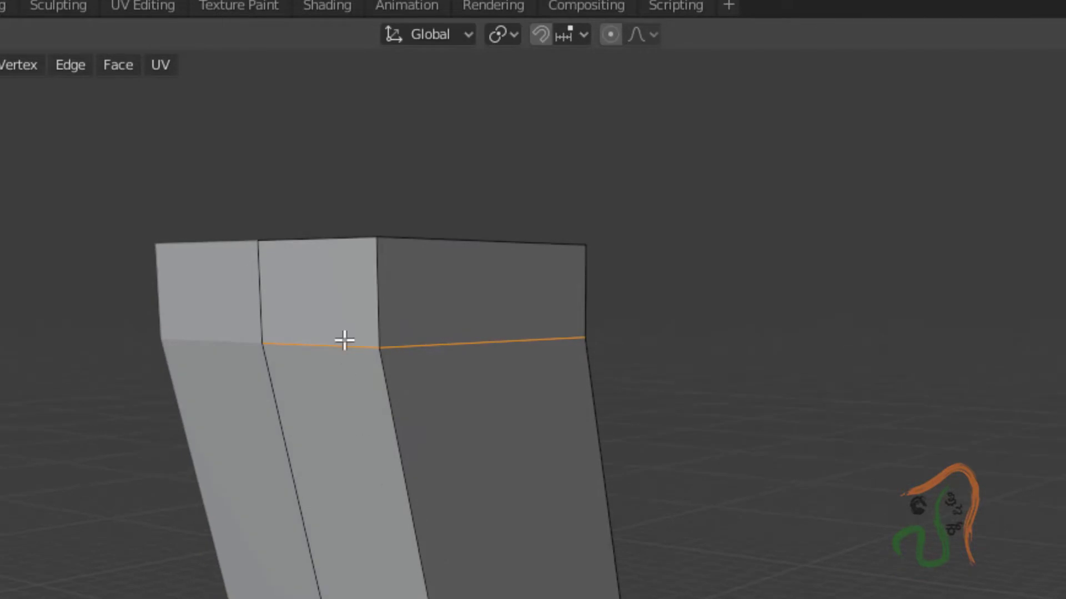
{"action": "key", "text": "alt+a"}
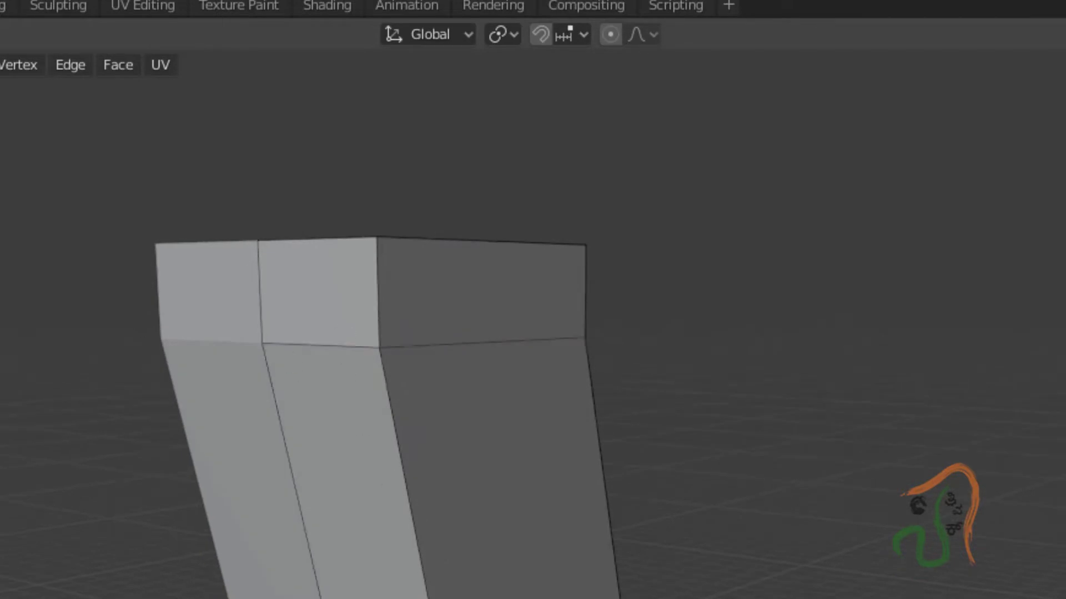
{"action": "left_click", "coordinate": [328, 286]}
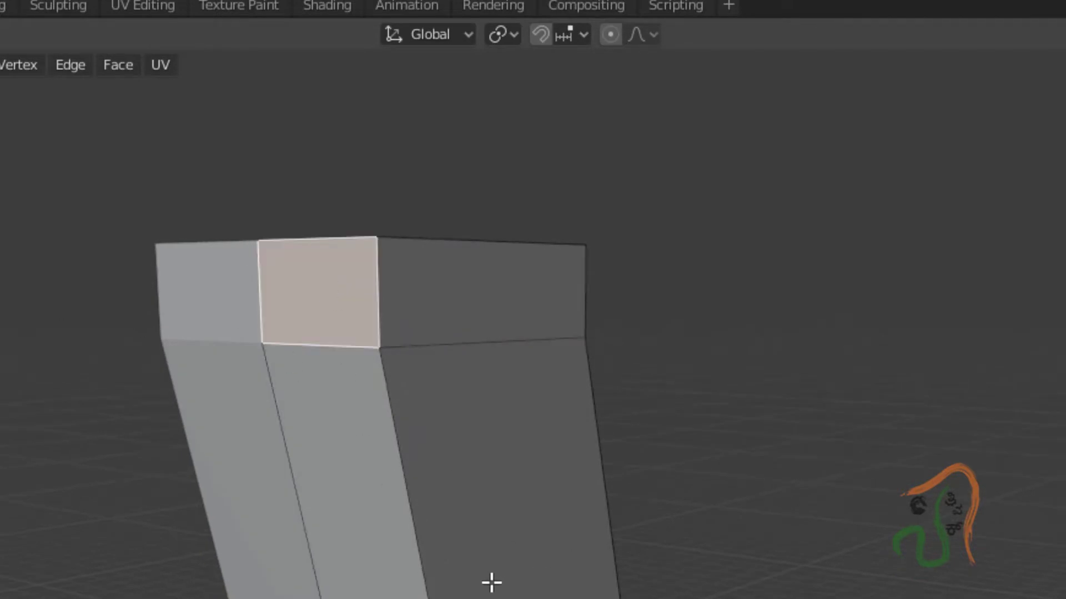
{"action": "key", "text": "g"}
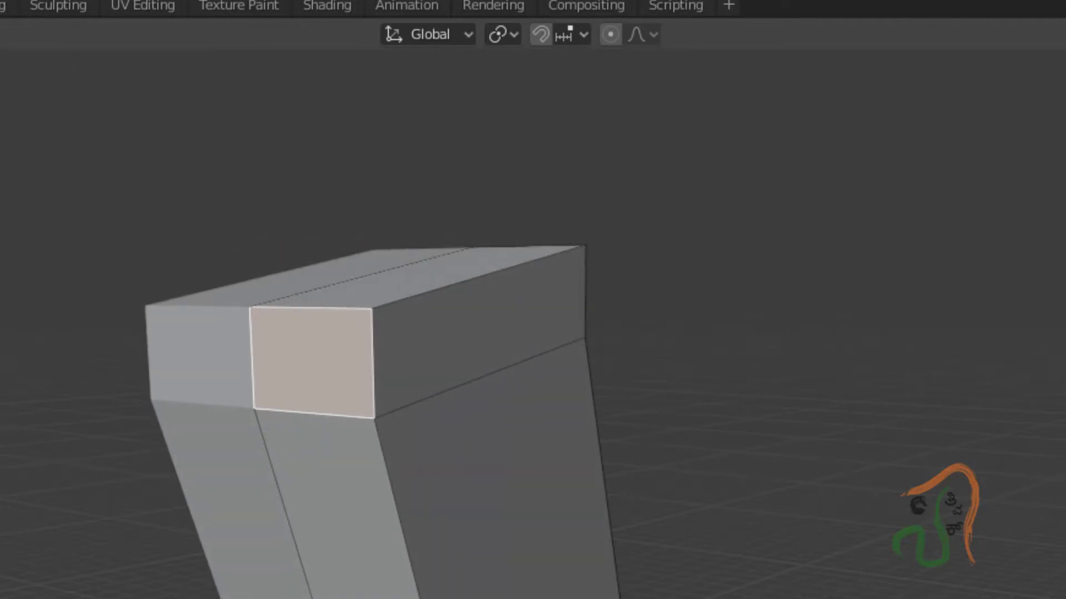
{"action": "key", "text": "z"}
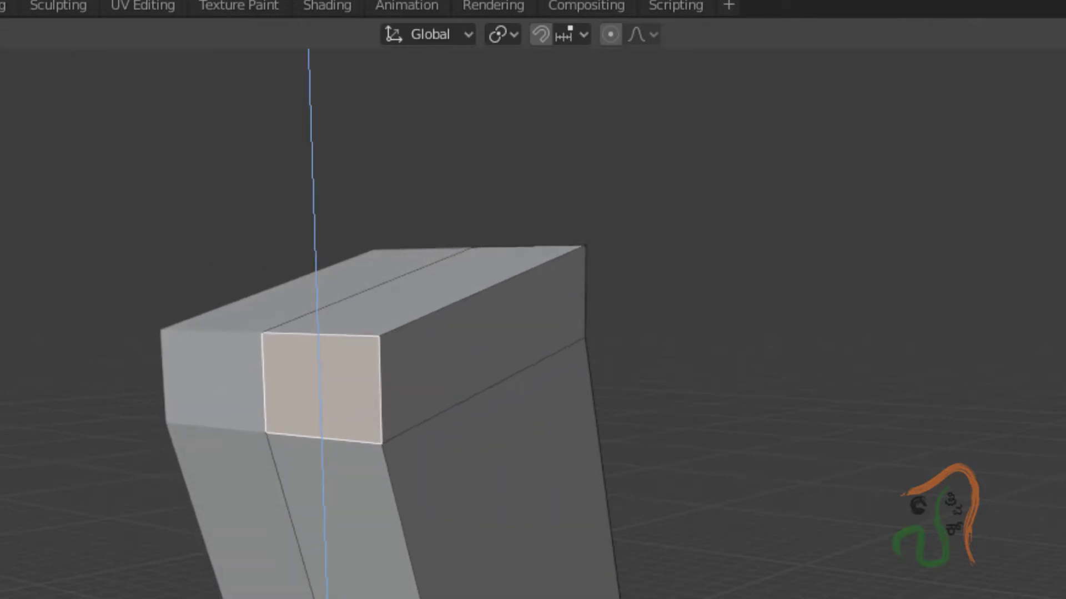
{"action": "left_click", "coordinate": [382, 389]}
Extrude the front face of the top section outward to form an overhang above the screen area.
{"action": "middle_click_drag", "start_coordinate": [383, 388], "coordinate": [303, 439]}
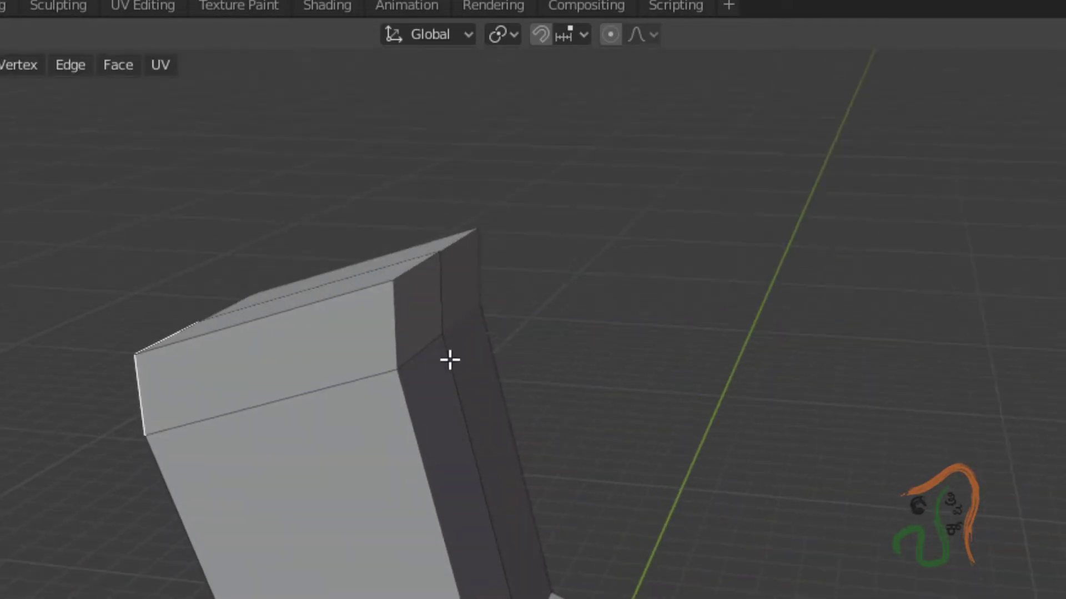
{"action": "left_click", "coordinate": [410, 313]}
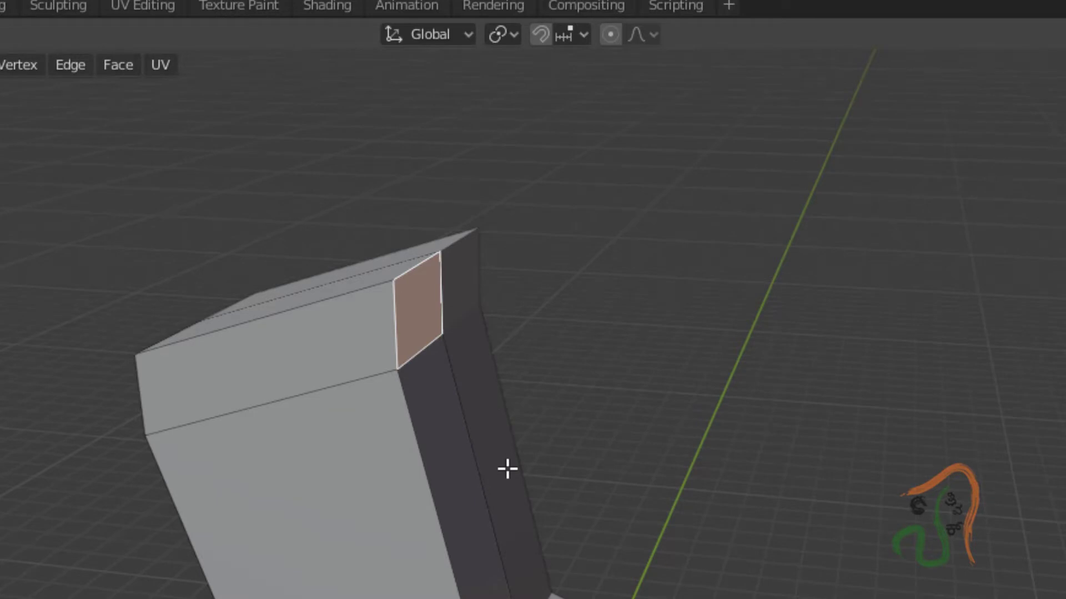
{"action": "key", "text": "e"}
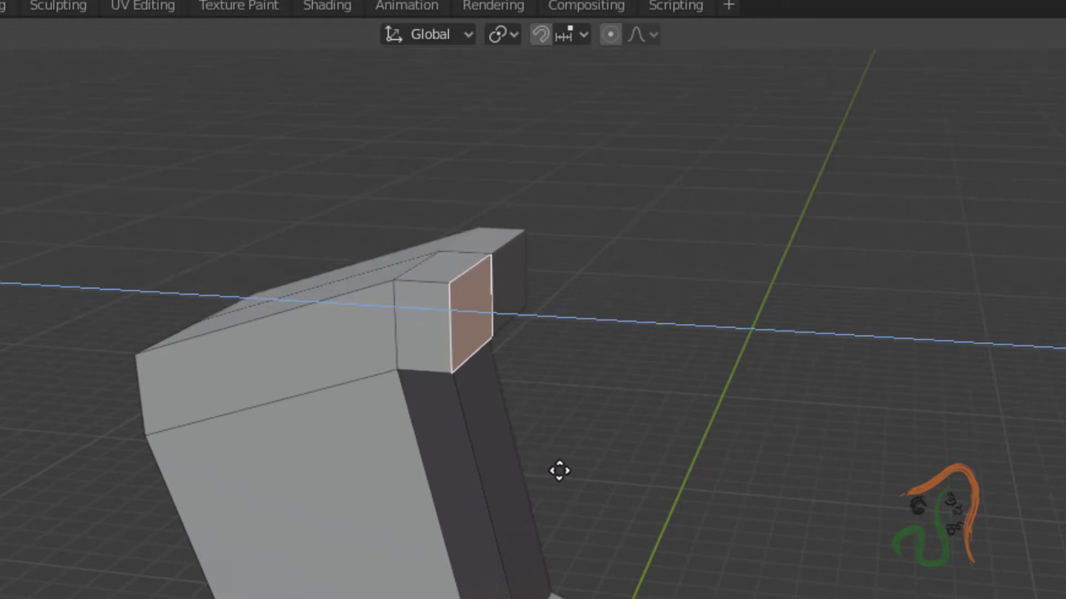
{"action": "left_click", "coordinate": [558, 471]}
Move the overhang's lower front edge outward along the global X axis to slant its front face.
{"action": "middle_click_drag", "start_coordinate": [557, 471], "coordinate": [550, 524]}
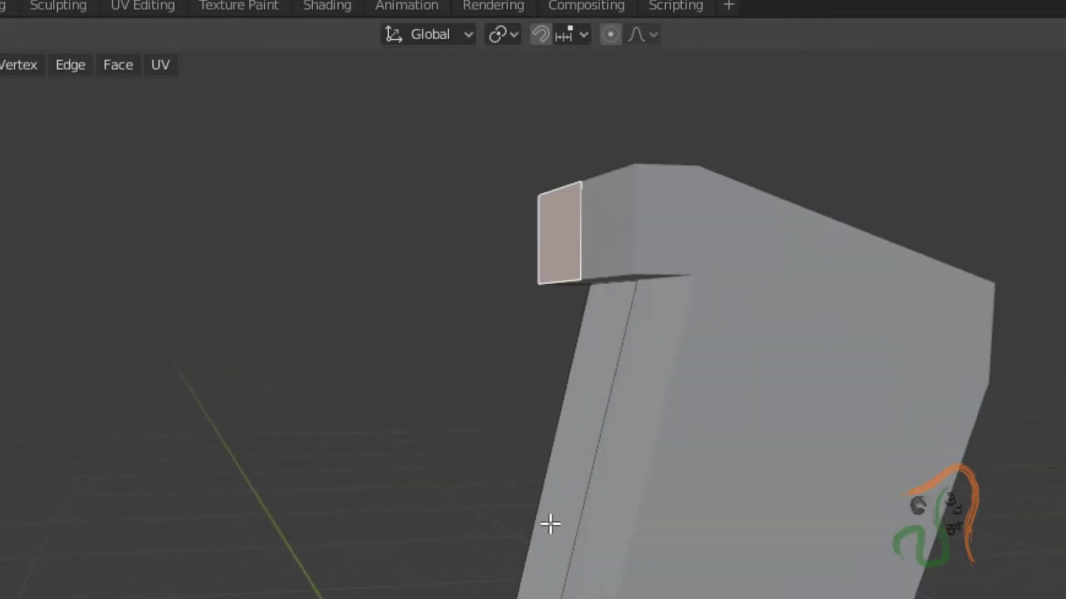
{"action": "middle_click_drag", "start_coordinate": [599, 435], "coordinate": [621, 321]}
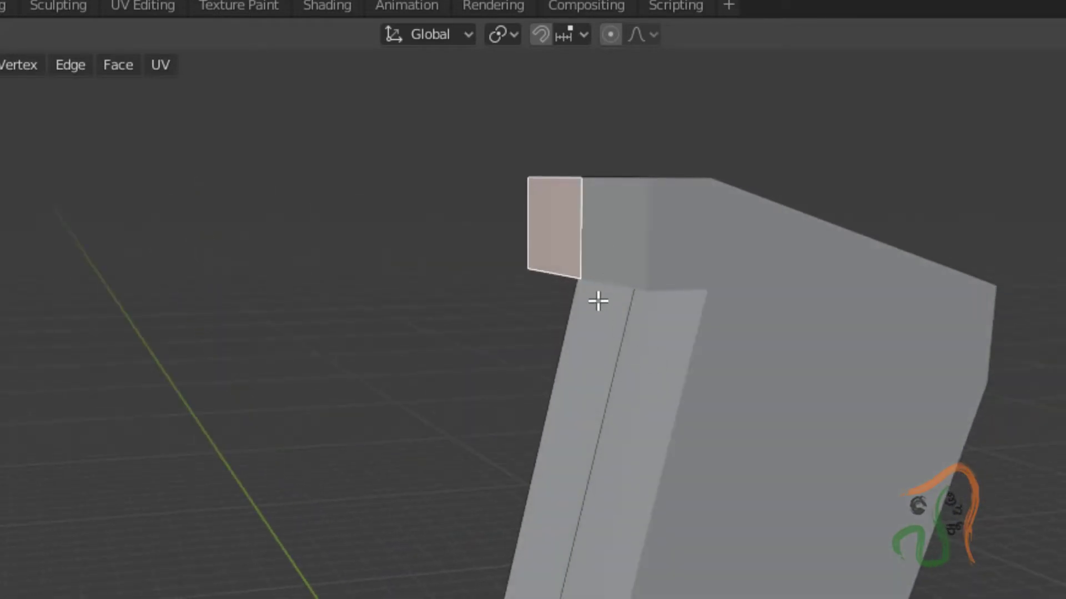
{"action": "key", "text": "2"}
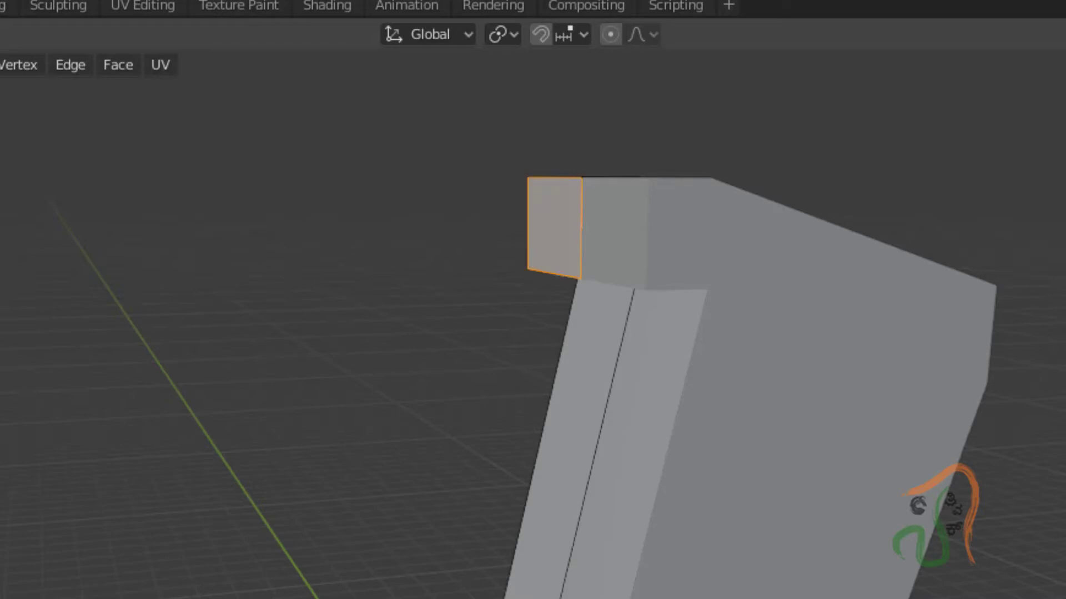
{"action": "left_click", "coordinate": [556, 271]}
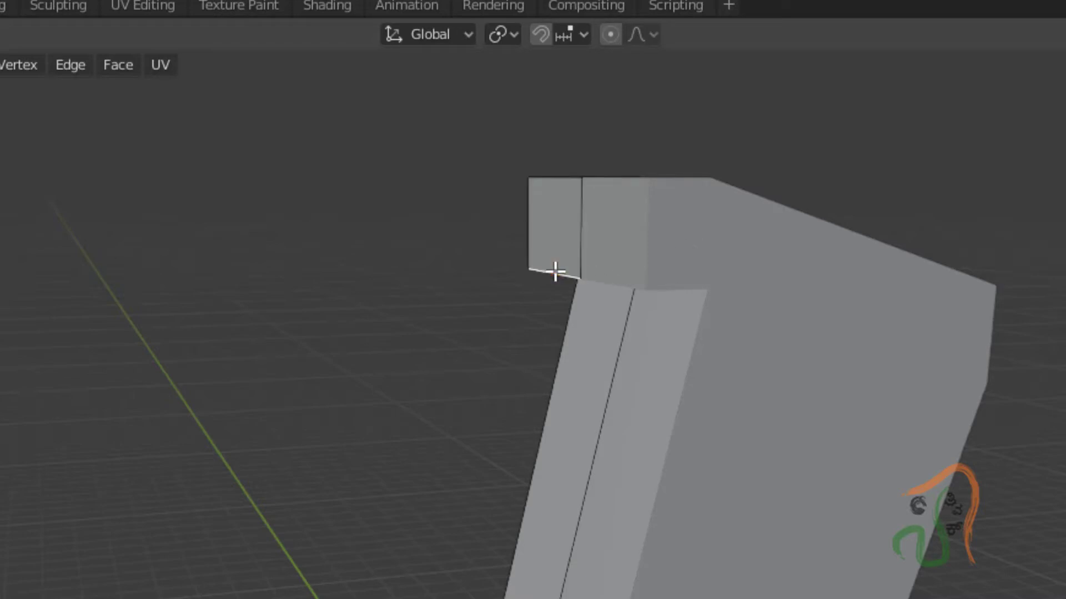
{"action": "middle_click_drag", "start_coordinate": [335, 399], "coordinate": [756, 373]}
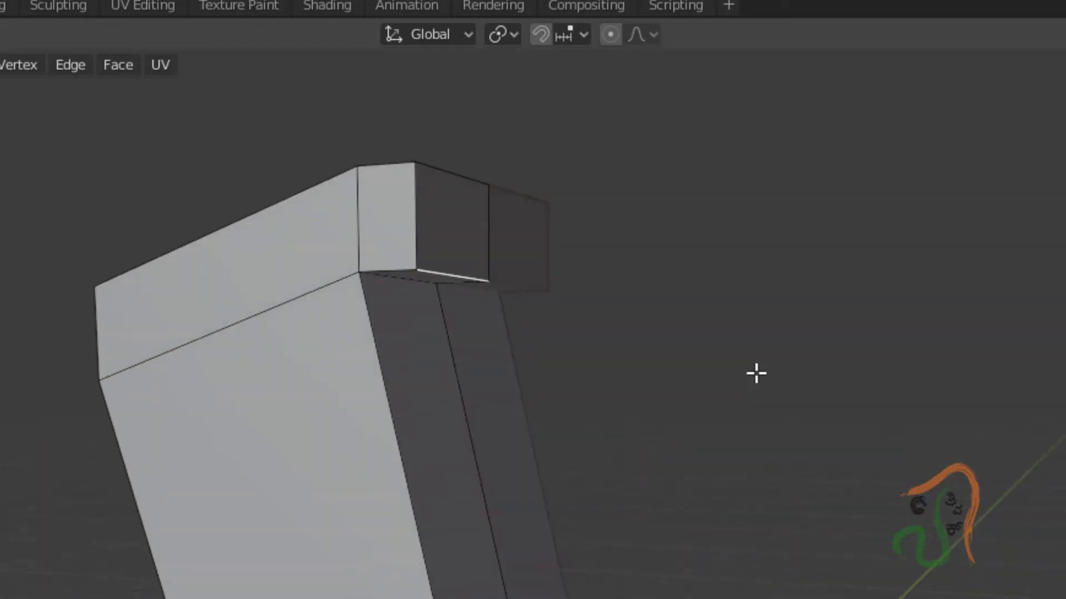
{"action": "key", "text": "g"}
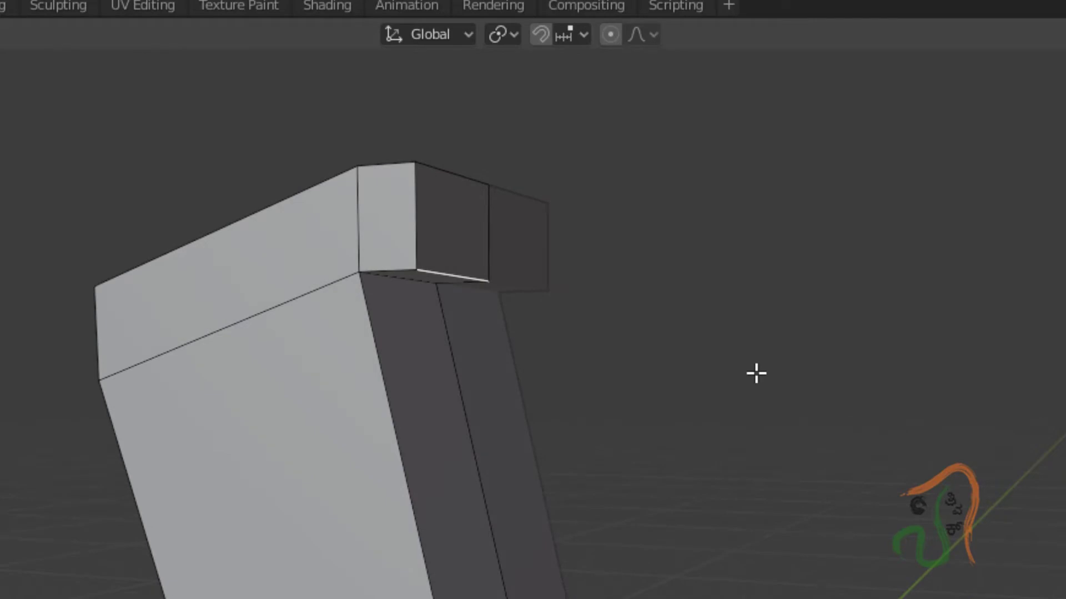
{"action": "key", "text": "x"}
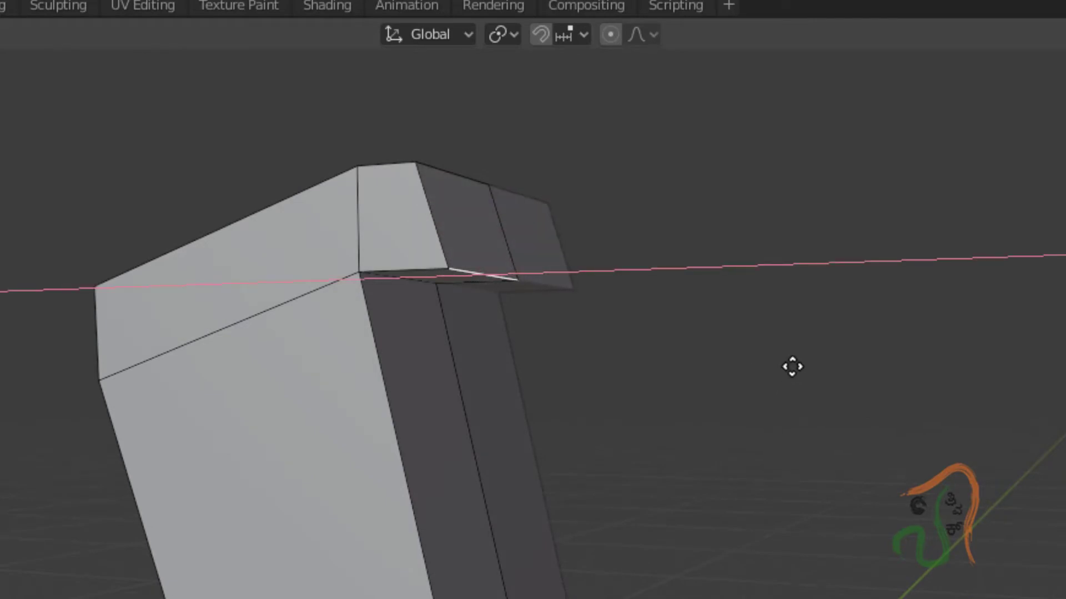
{"action": "left_click", "coordinate": [795, 362]}
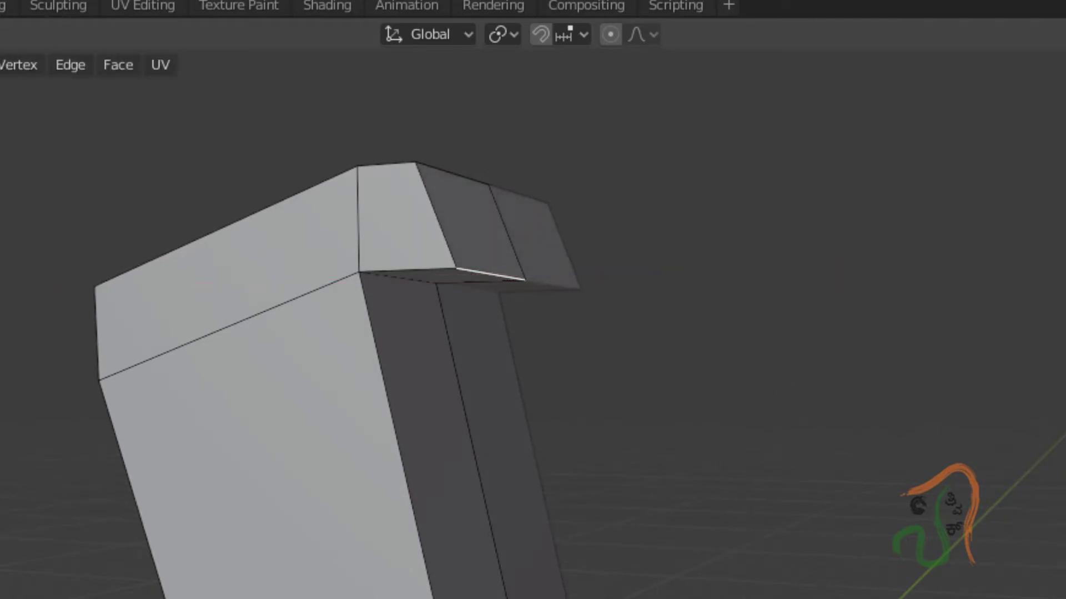
{"action": "mouse_move", "coordinate": [795, 383]}
{"action": "middle_mouse_down"}
{"action": "mouse_move", "coordinate": [680, 402]}
{"action": "mouse_move", "coordinate": [525, 389]}
{"action": "mouse_move", "coordinate": [652, 402]}
{"action": "mouse_move", "coordinate": [799, 391]}
{"action": "middle_mouse_up"}
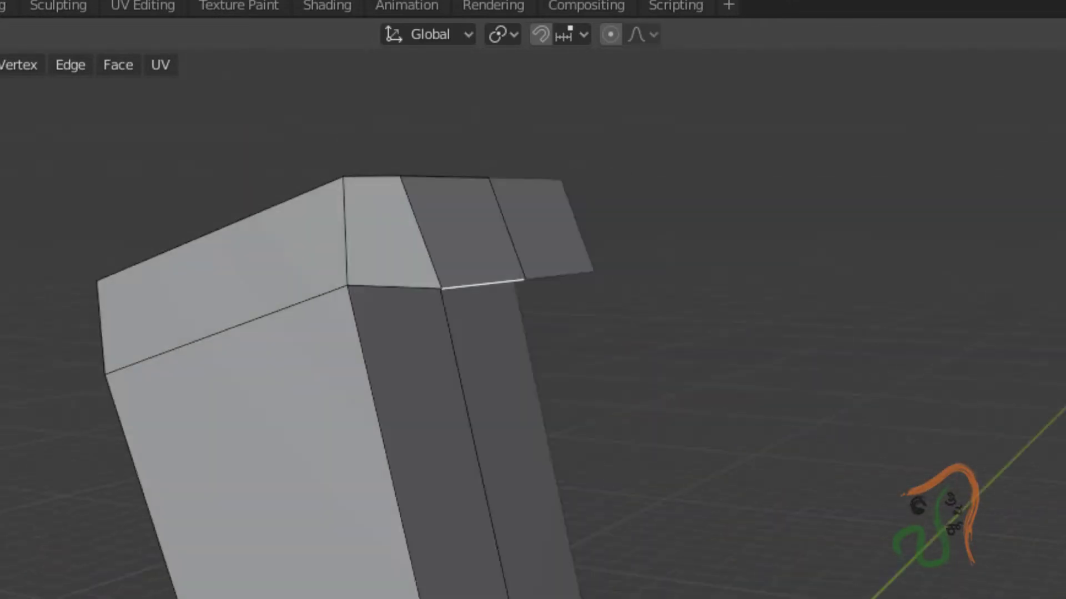
Select all the faces on the cabinet's outer side and extrude them outward about 0.48 m.
{"action": "middle_click_drag", "start_coordinate": [805, 598], "coordinate": [1057, 594]}
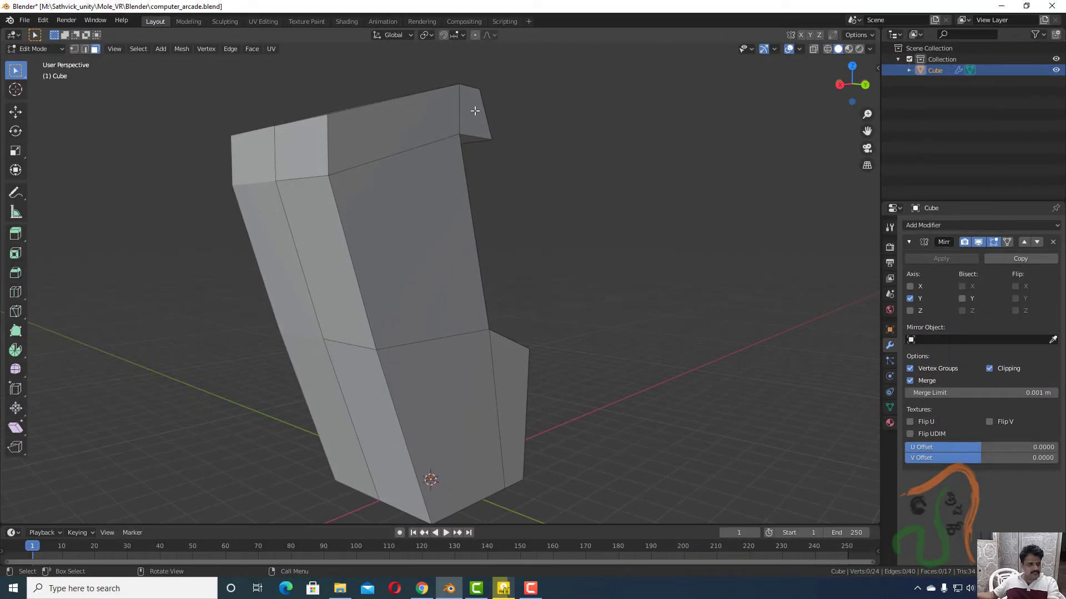
{"action": "left_click", "coordinate": [613, 193]}
{"action": "left_click", "coordinate": [411, 133], "text": "shift"}
{"action": "left_click", "coordinate": [411, 226], "text": "shift"}
{"action": "left_click", "coordinate": [443, 378], "text": "shift"}
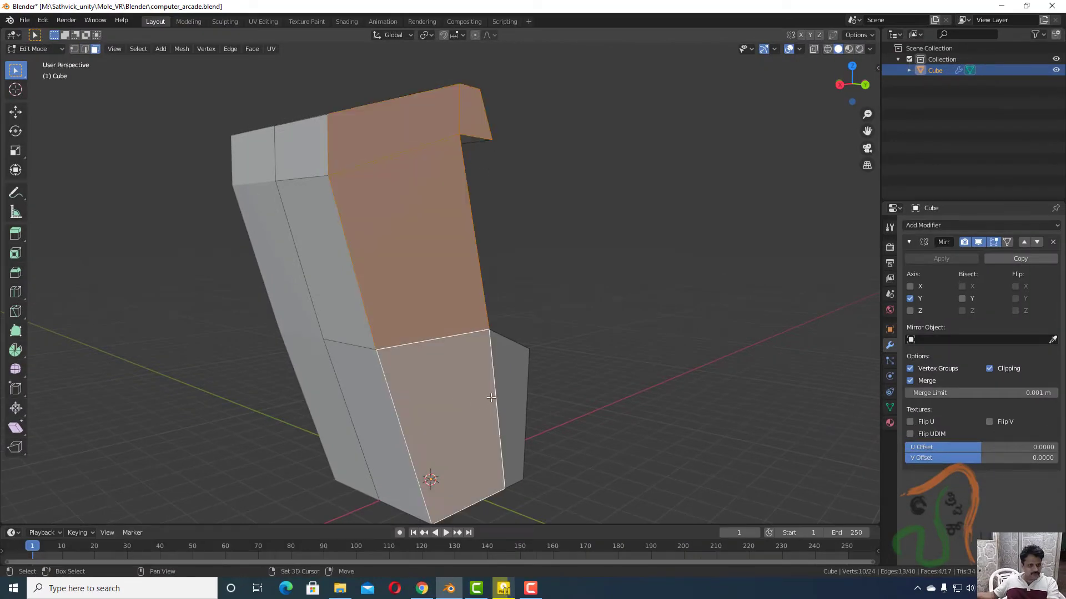
{"action": "left_click", "coordinate": [516, 401], "text": "shift"}
{"action": "middle_click_drag", "start_coordinate": [587, 435], "coordinate": [406, 447]}
{"action": "key", "text": "e"}
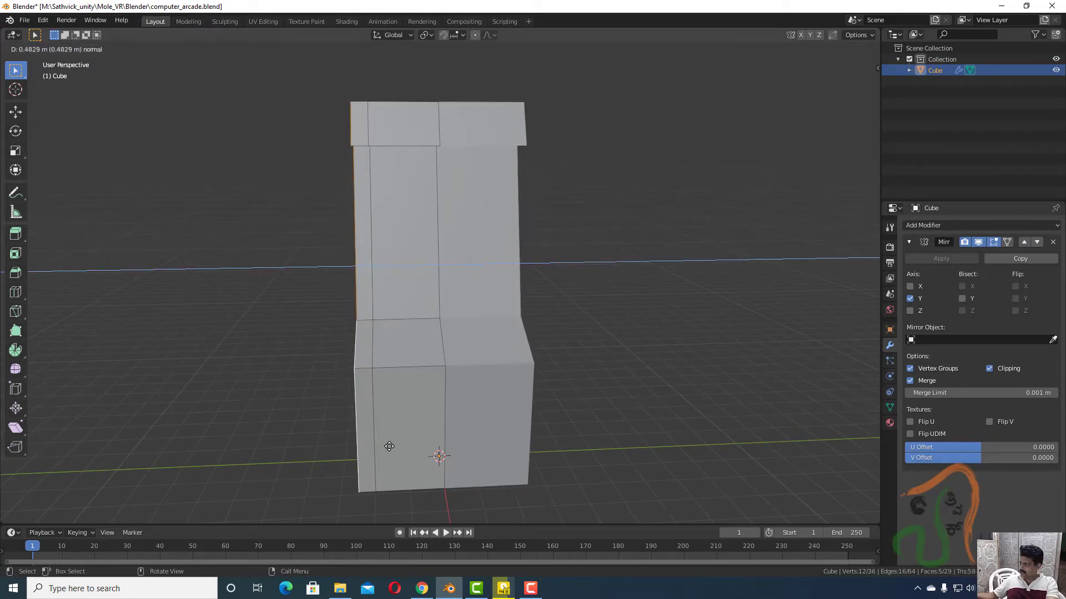
{"action": "left_click", "coordinate": [389, 446]}
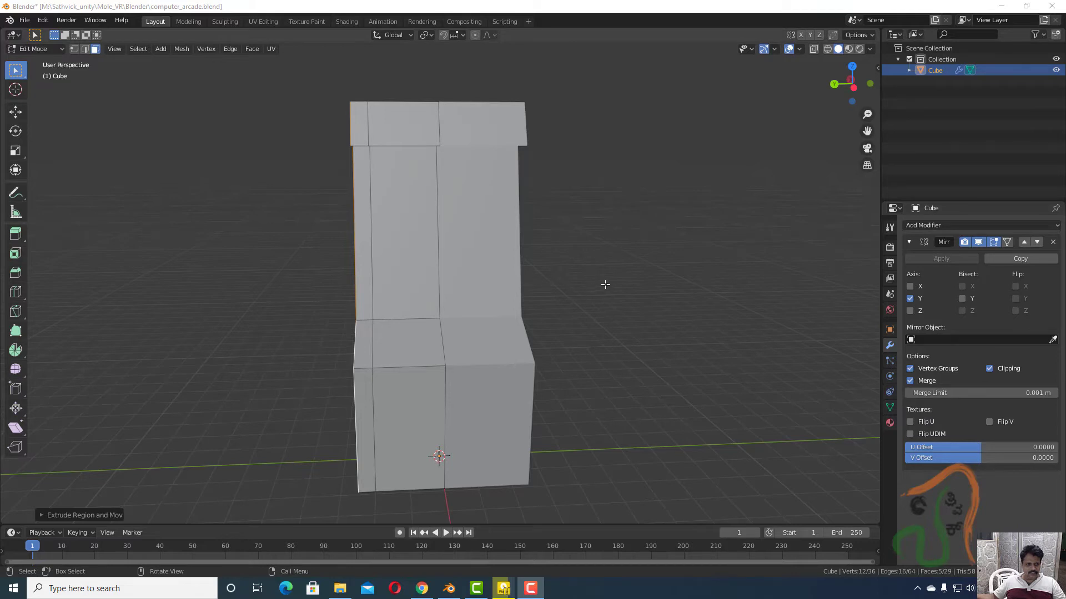
Switch to Object Mode and apply the Mirror modifier to the cabinet.
{"action": "left_click", "coordinate": [395, 249]}
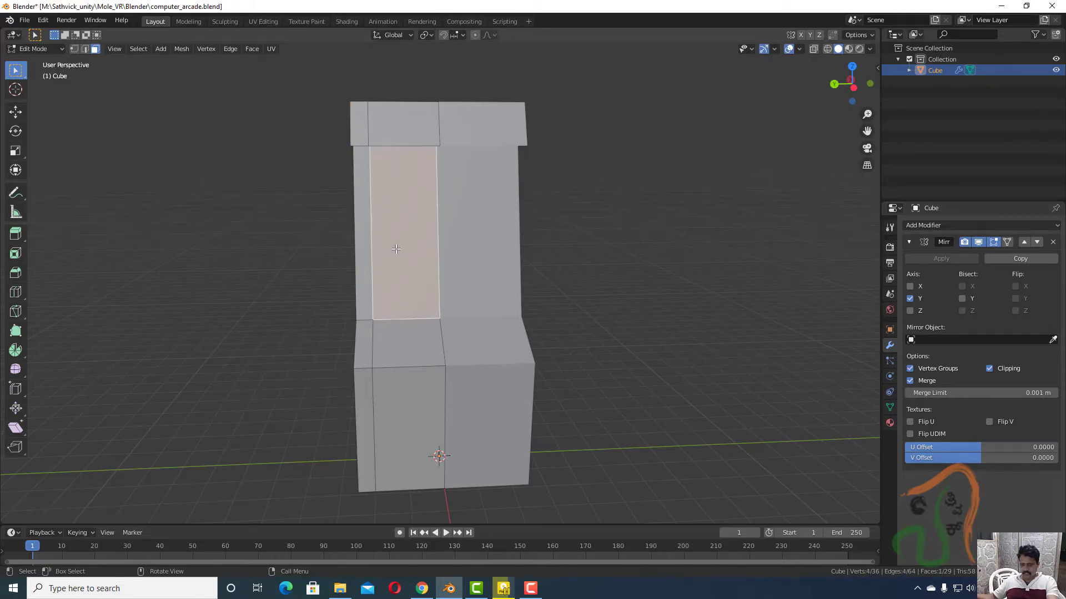
{"action": "key", "text": "Tab"}
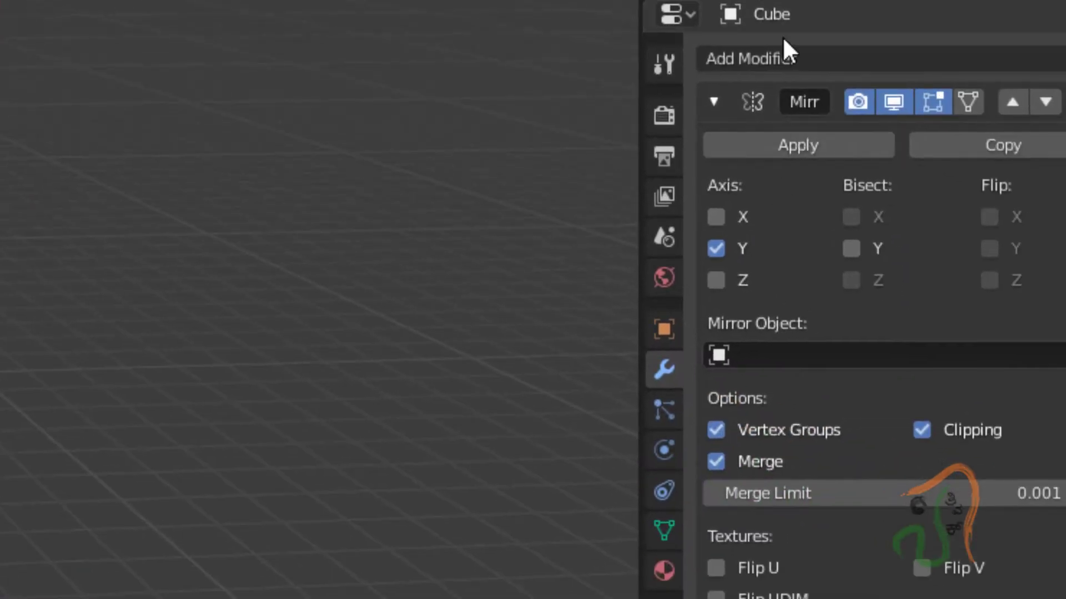
{"action": "left_click", "coordinate": [758, 144]}
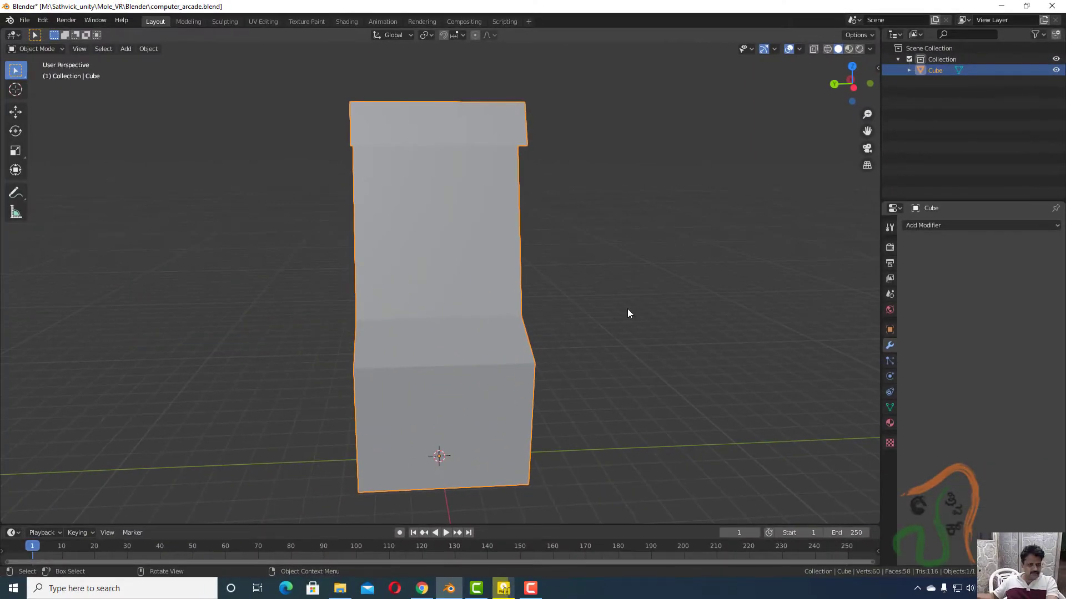
Enter Edit Mode and select the cabinet's entire mesh.
{"action": "middle_click_drag", "start_coordinate": [628, 313], "coordinate": [542, 331]}
{"action": "key", "text": "Tab"}
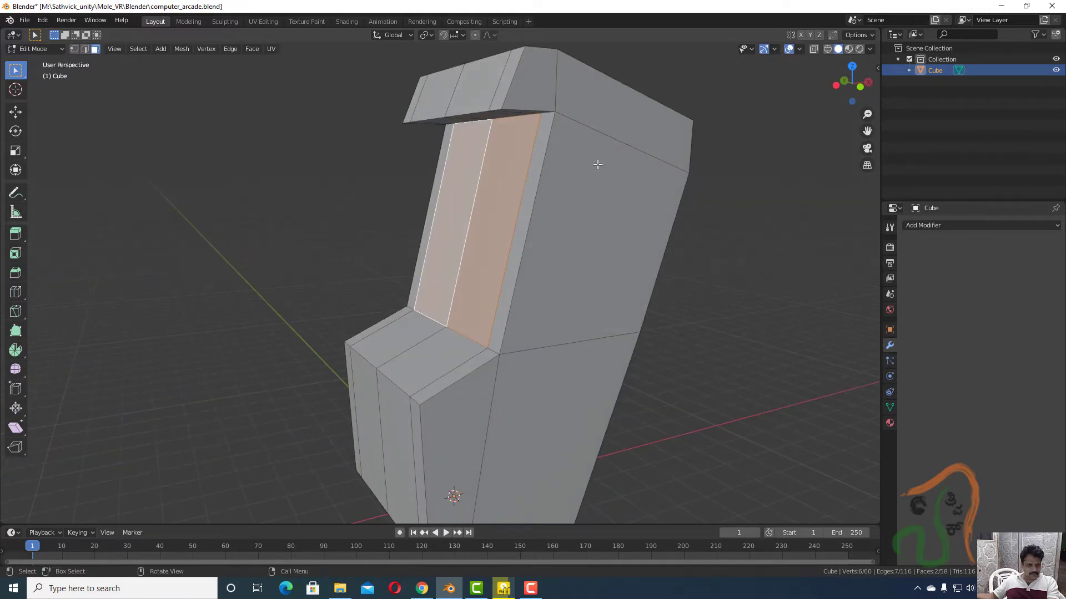
{"action": "middle_click_drag", "start_coordinate": [564, 266], "coordinate": [655, 269]}
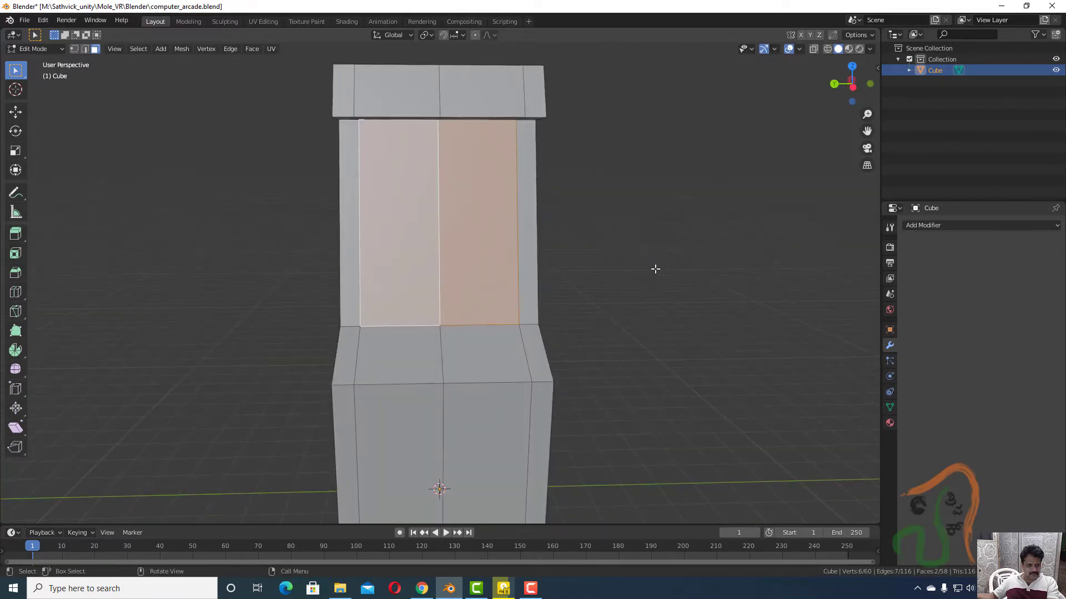
{"action": "key", "text": "a"}
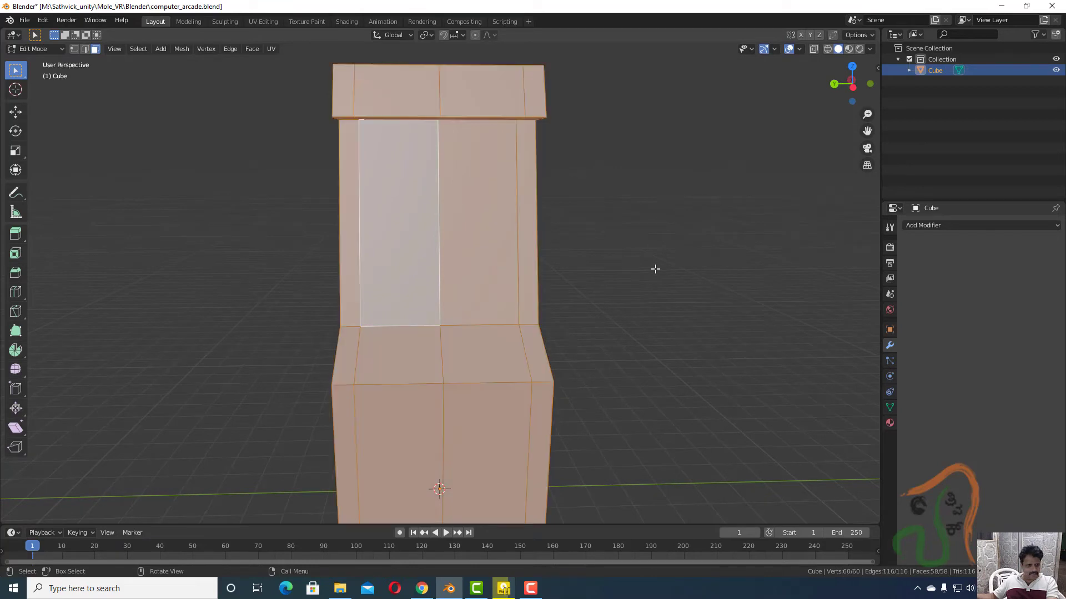
{"action": "key", "text": "s"}
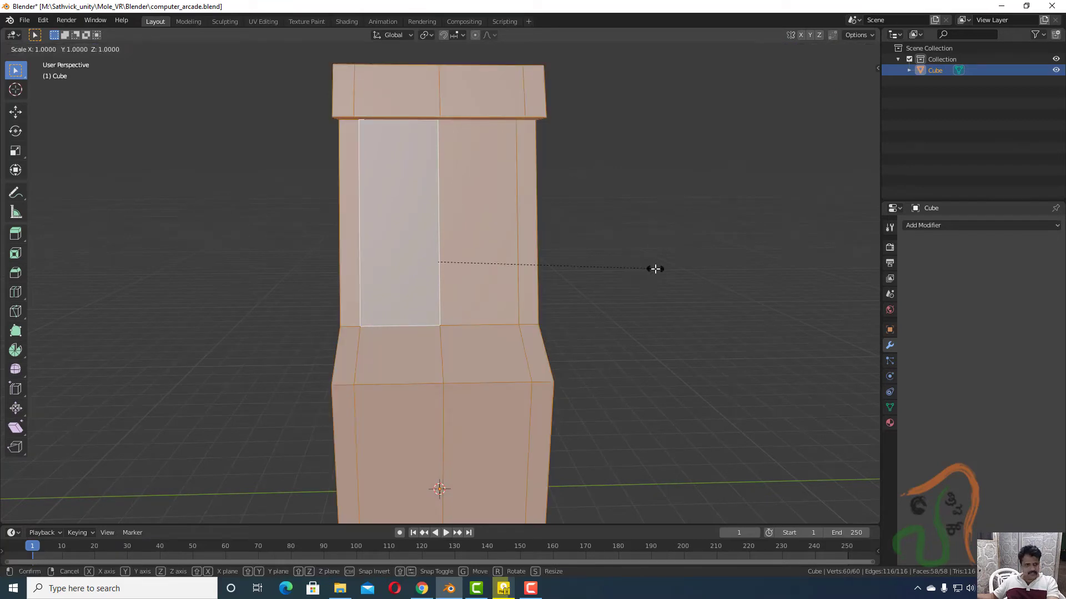
{"action": "key", "text": "x"}
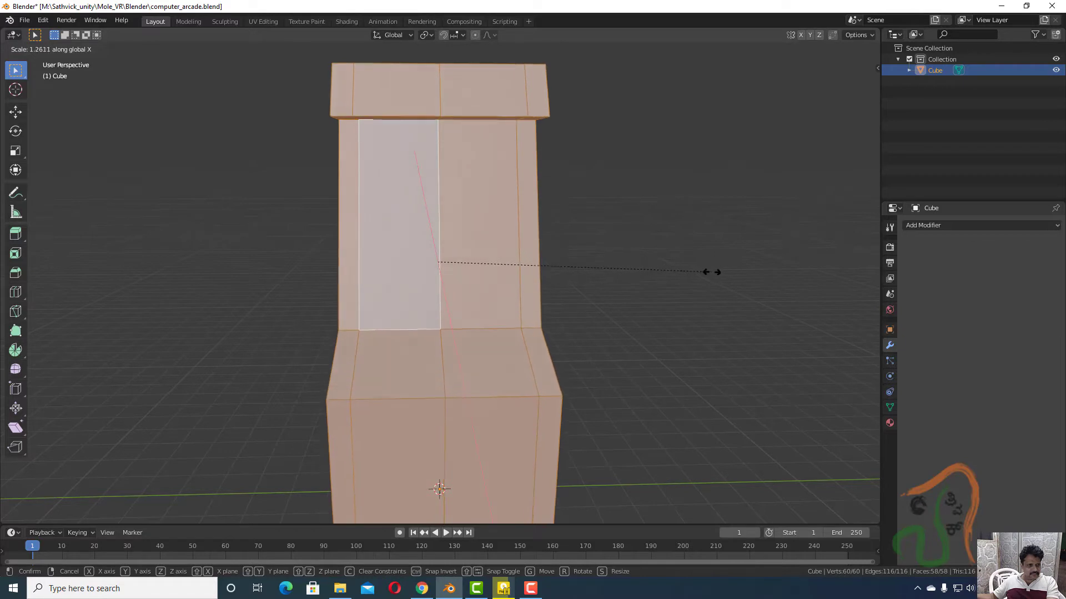
{"action": "key", "text": "Escape"}
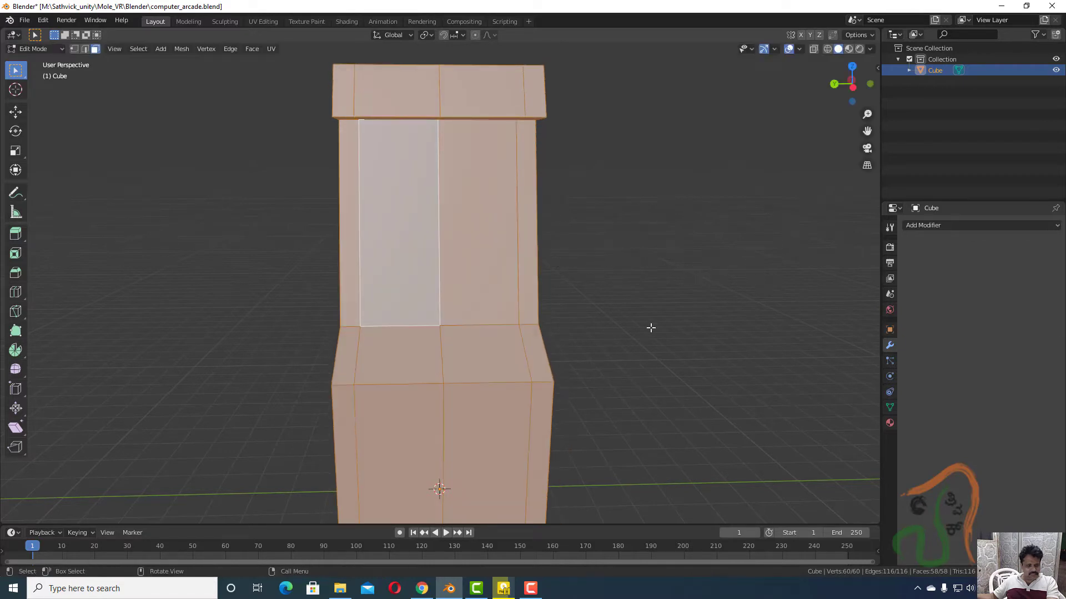
{"action": "middle_click_drag", "start_coordinate": [651, 328], "coordinate": [582, 341]}
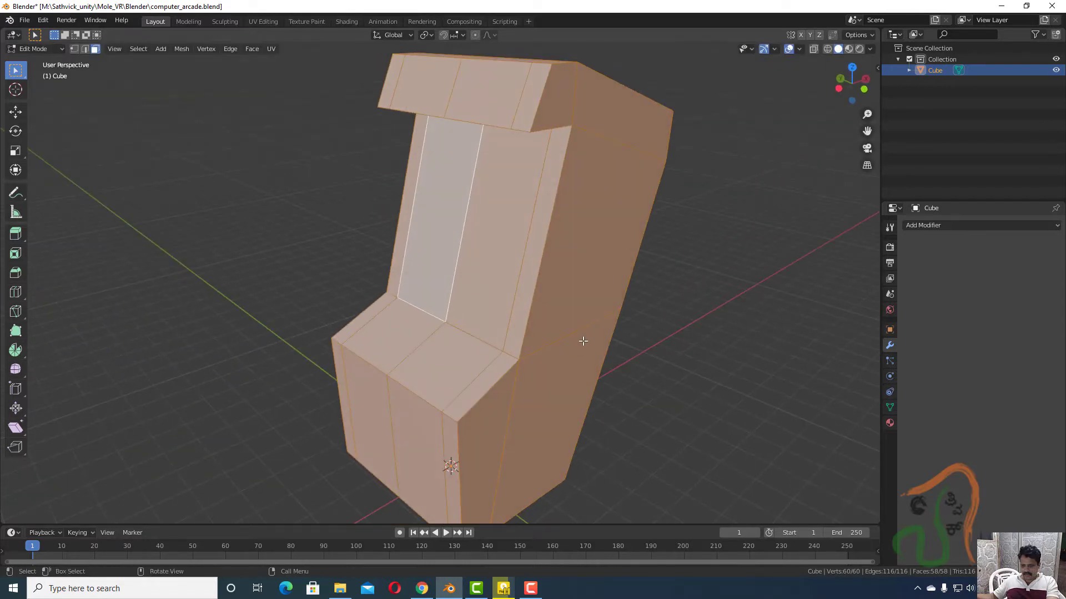
{"action": "key", "text": "s"}
{"action": "key", "text": "x"}
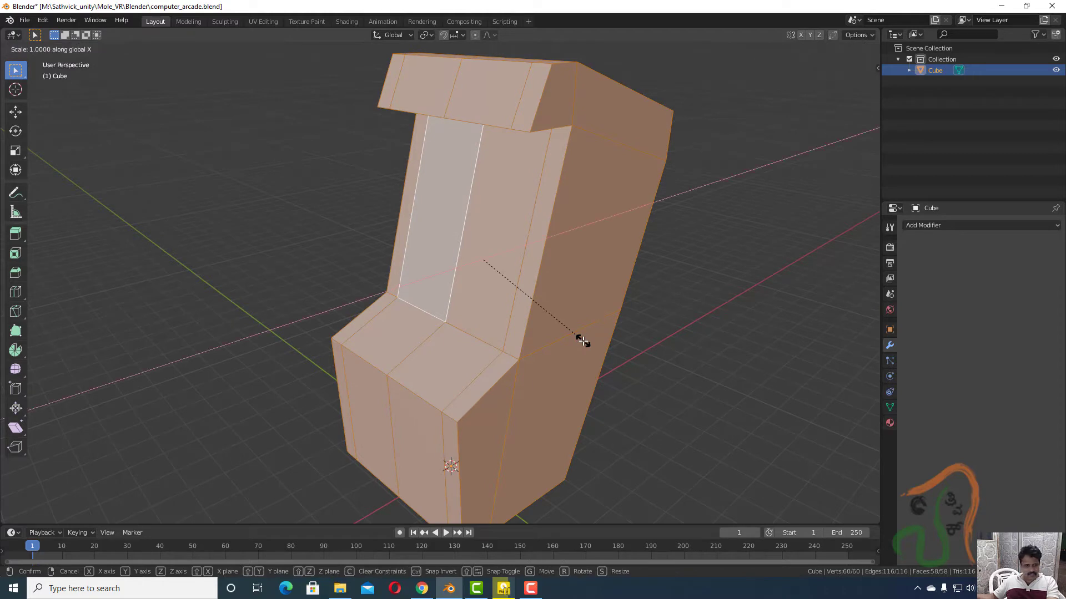
{"action": "right_click", "coordinate": [615, 352]}
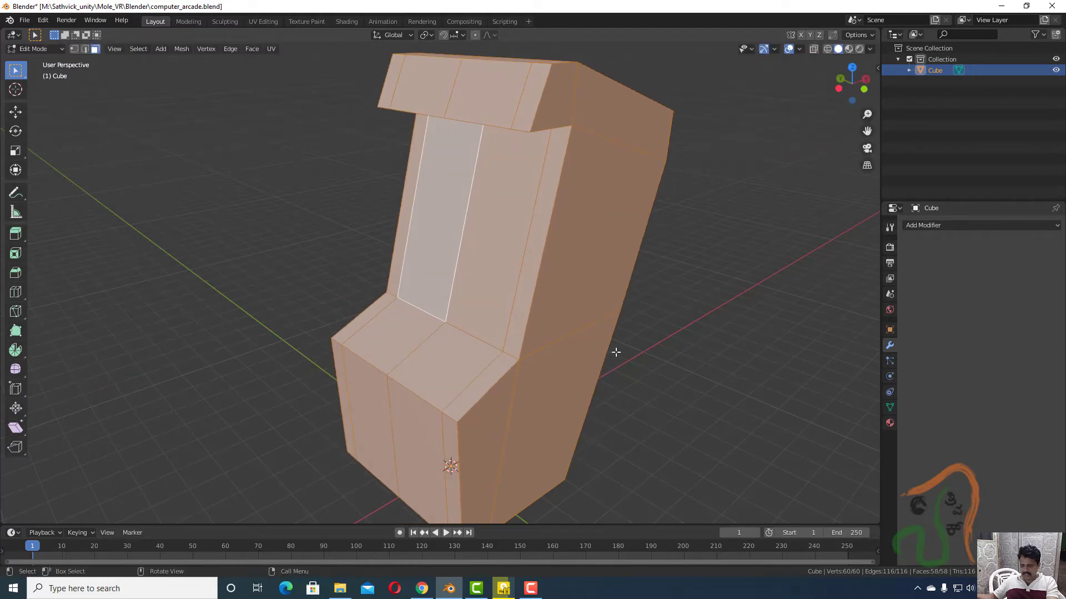
Widen the whole cabinet by scaling it about 1.2 along the global Y axis.
{"action": "key", "text": "s"}
{"action": "key", "text": "y"}
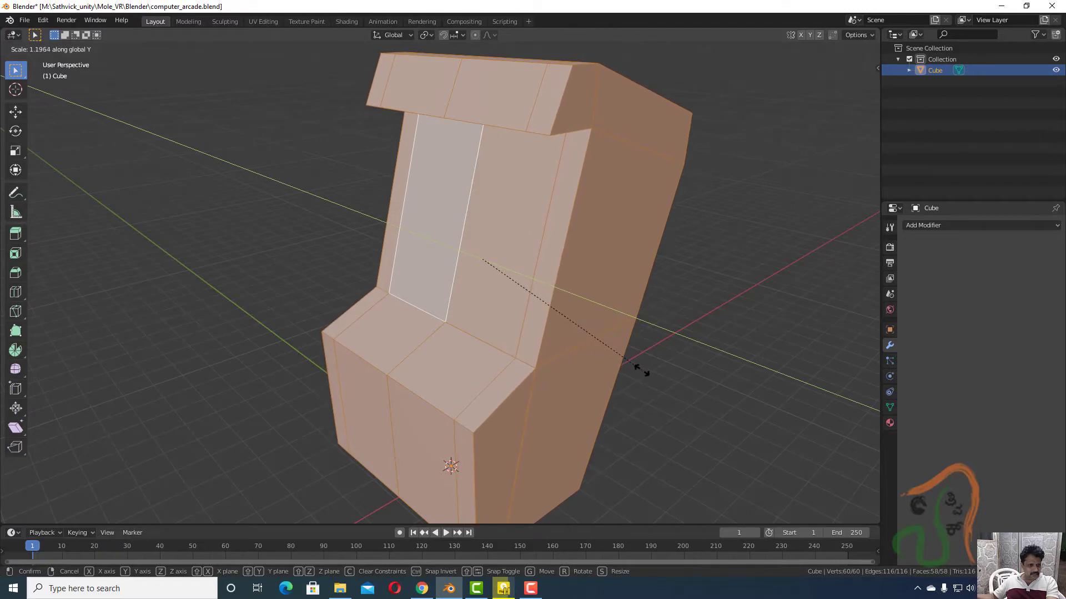
{"action": "left_click", "coordinate": [638, 370]}
Deselect the right half of the screen face and extrude the rest of the mesh by about 0.06 m.
{"action": "middle_click_drag", "start_coordinate": [638, 369], "coordinate": [571, 367]}
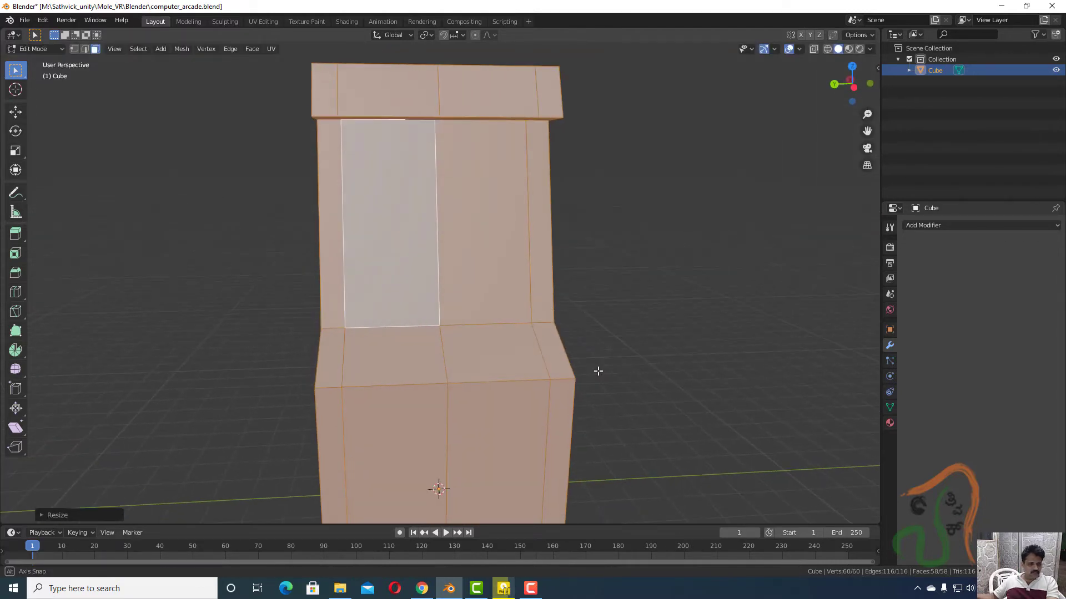
{"action": "left_click", "coordinate": [471, 249], "text": "shift"}
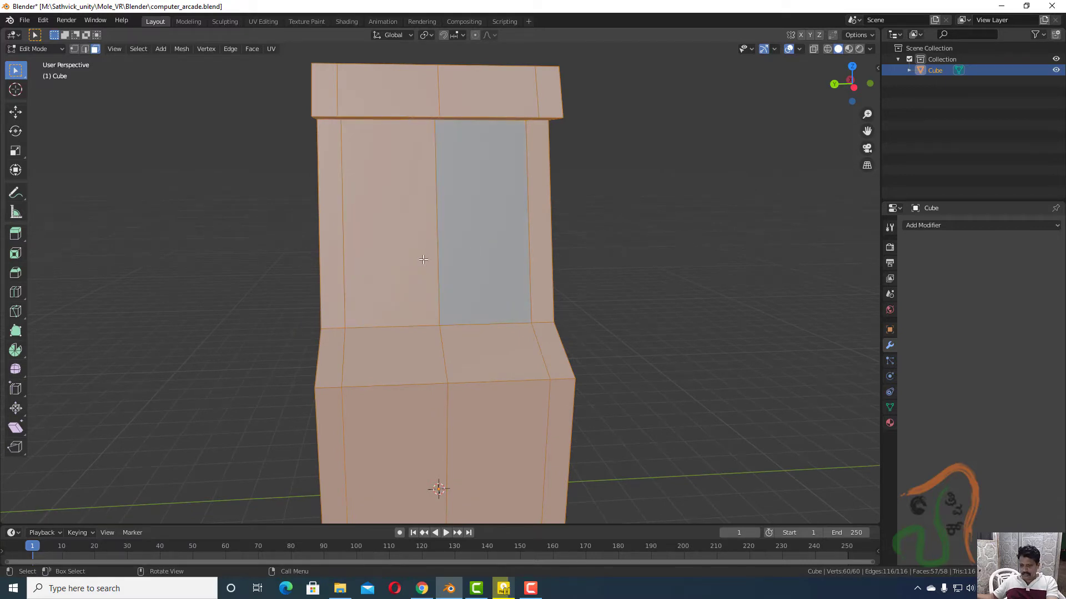
{"action": "key", "text": "e"}
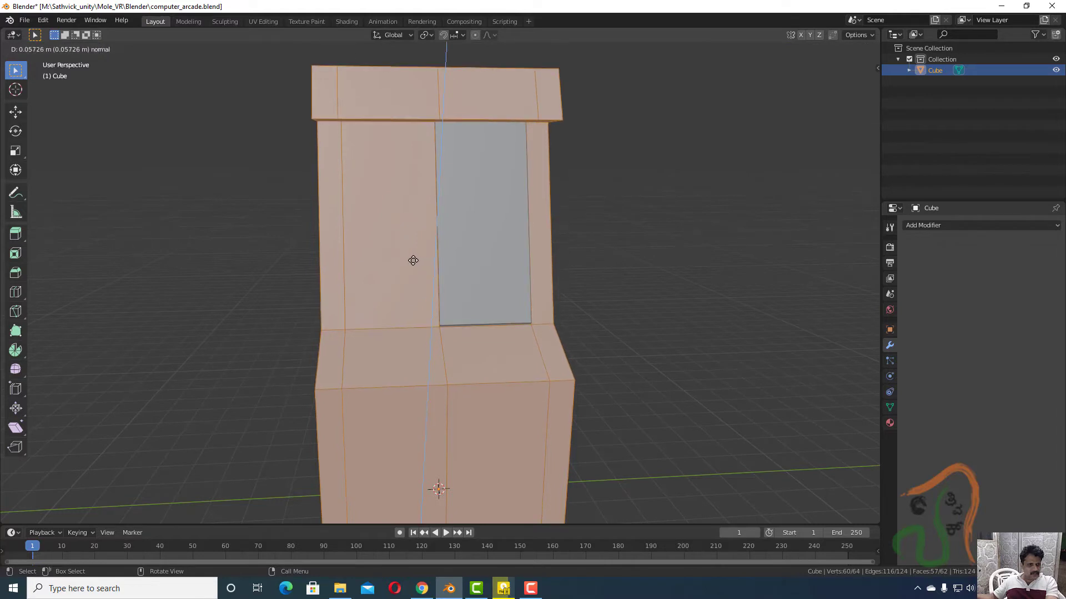
{"action": "left_click", "coordinate": [413, 260]}
Select only the two screen faces and extrude them about 0.67 m into the cabinet.
{"action": "key", "text": "alt+a"}
{"action": "left_click", "coordinate": [403, 245]}
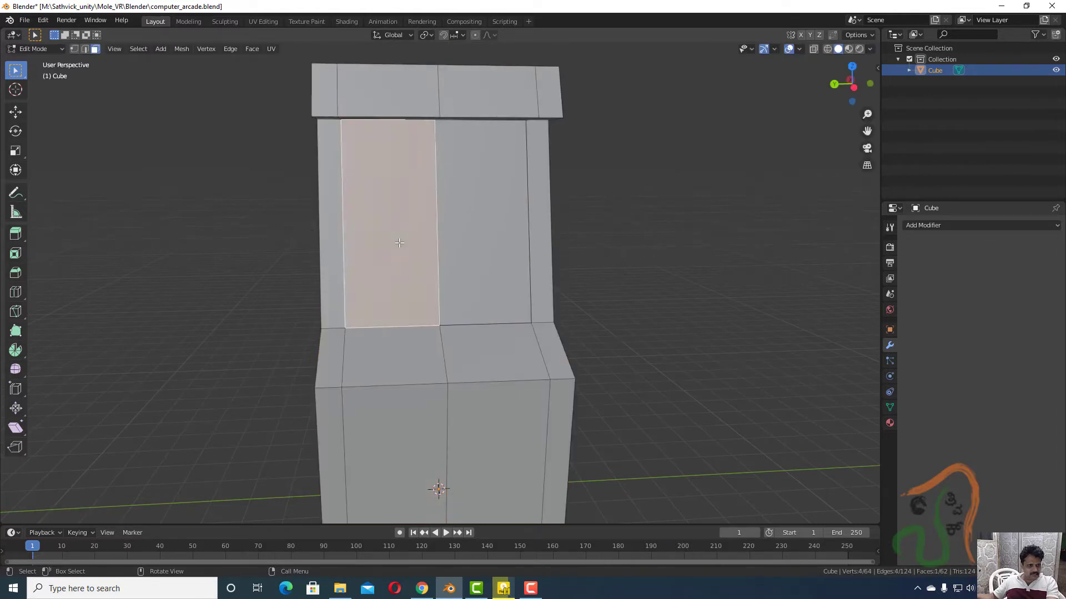
{"action": "left_click", "coordinate": [486, 251], "text": "shift"}
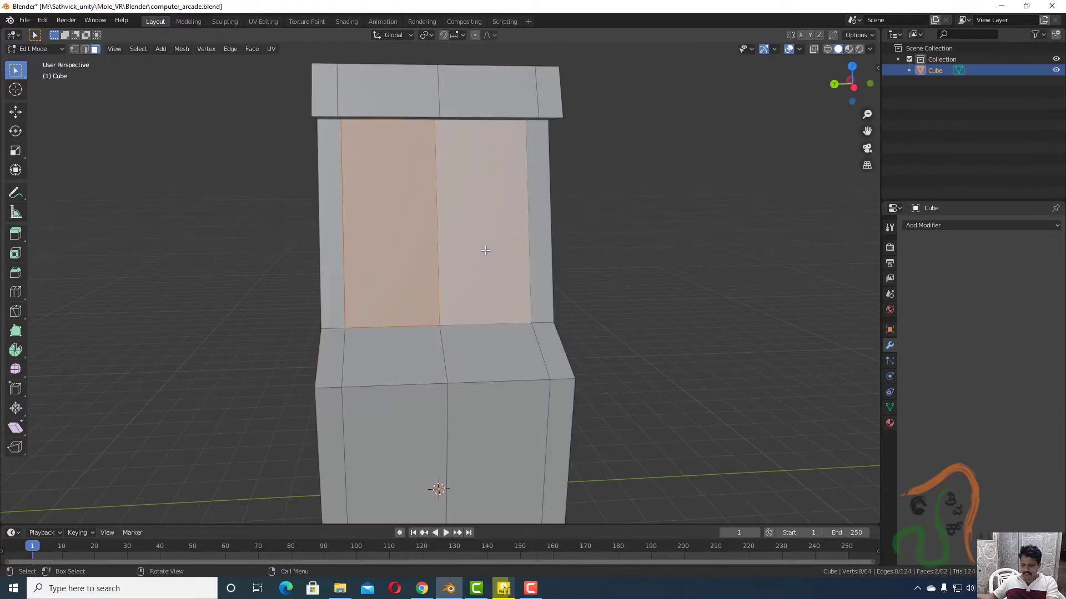
{"action": "key", "text": "e"}
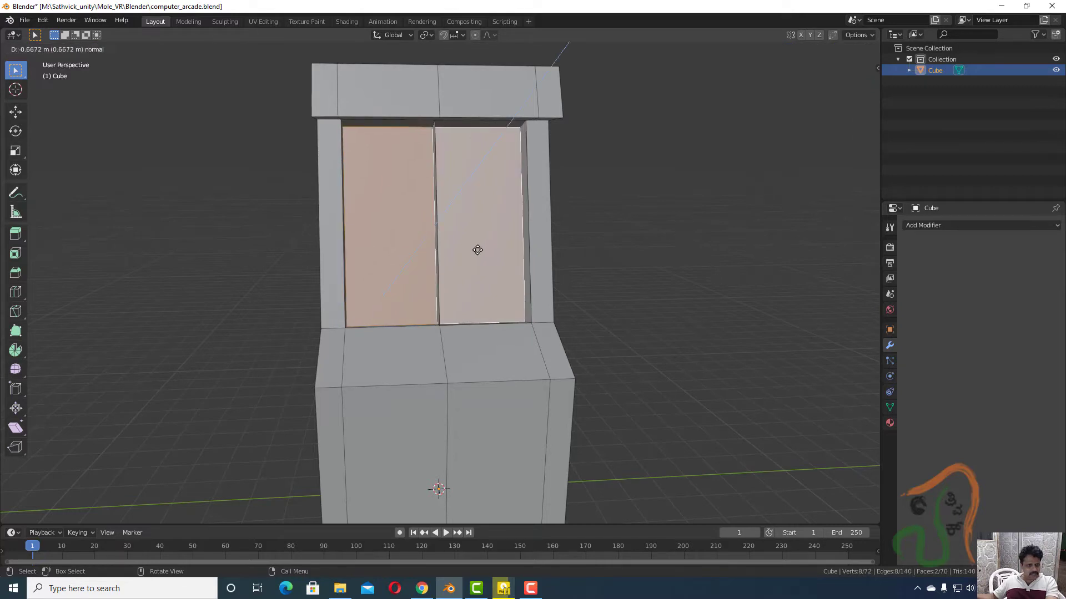
{"action": "left_click", "coordinate": [478, 250]}
{"action": "middle_click_drag", "start_coordinate": [477, 252], "coordinate": [559, 276]}
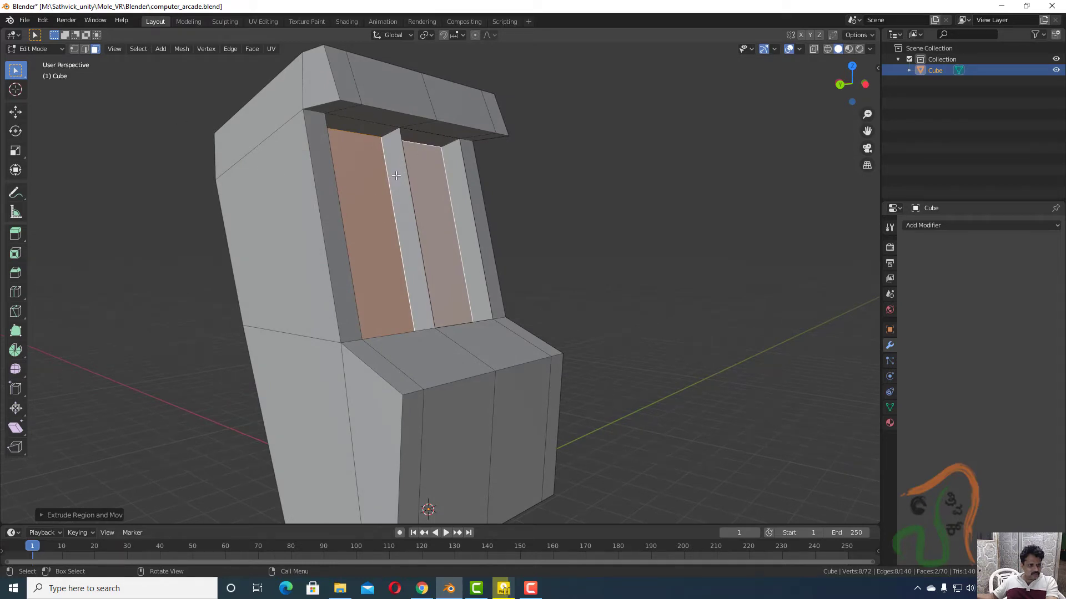
Delete the divider faces standing between the two recessed screen panels.
{"action": "left_click", "coordinate": [396, 176]}
{"action": "middle_click_drag", "start_coordinate": [396, 176], "coordinate": [359, 252]}
{"action": "key", "text": "x"}
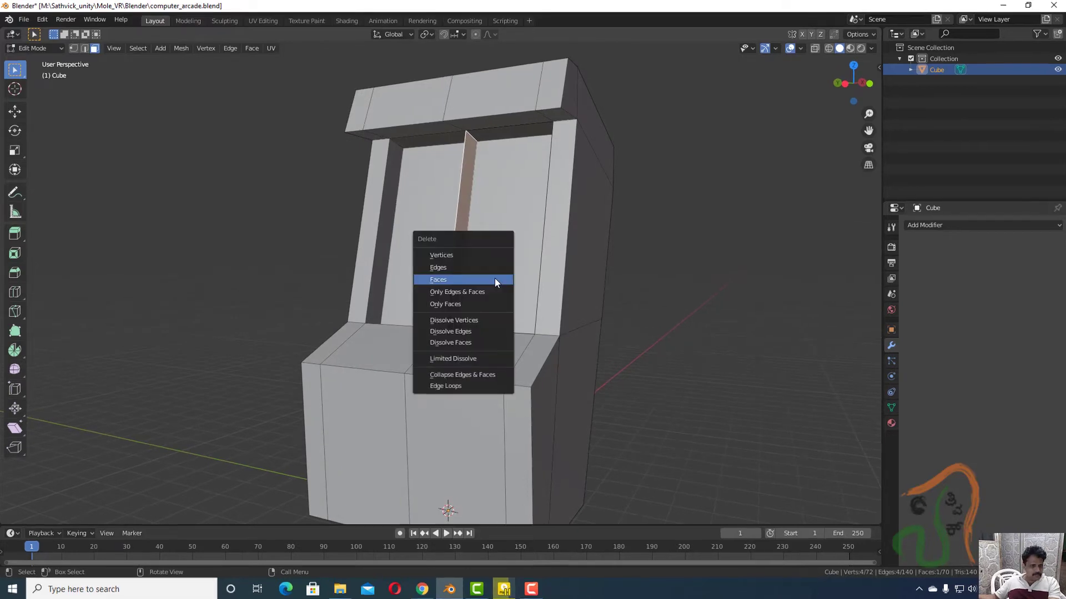
{"action": "left_click", "coordinate": [685, 272]}
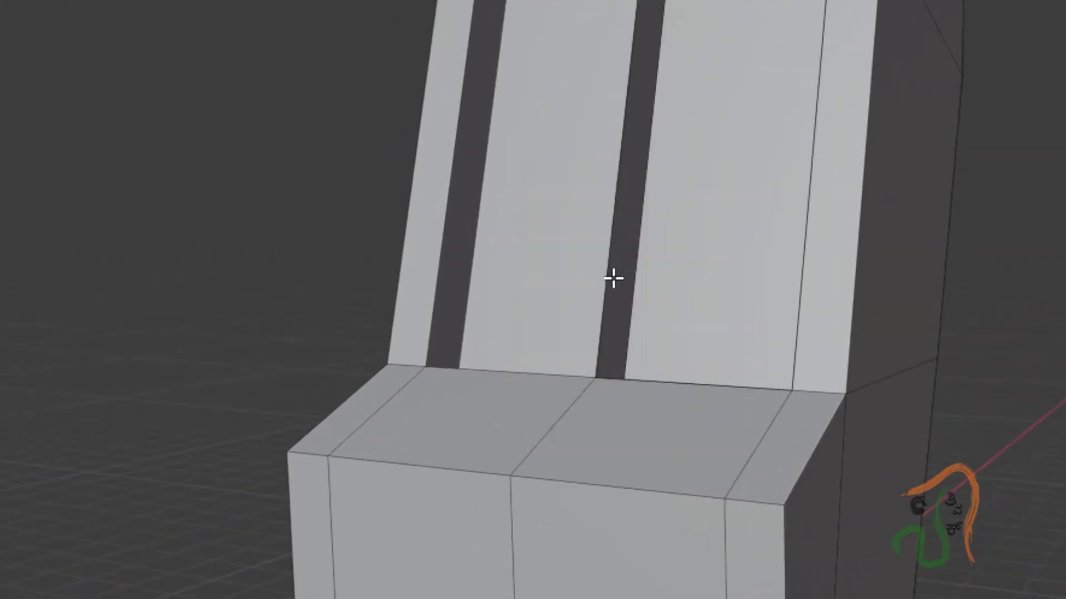
{"action": "key", "text": "f"}
{"action": "key", "text": "x"}
{"action": "key", "text": "Escape"}
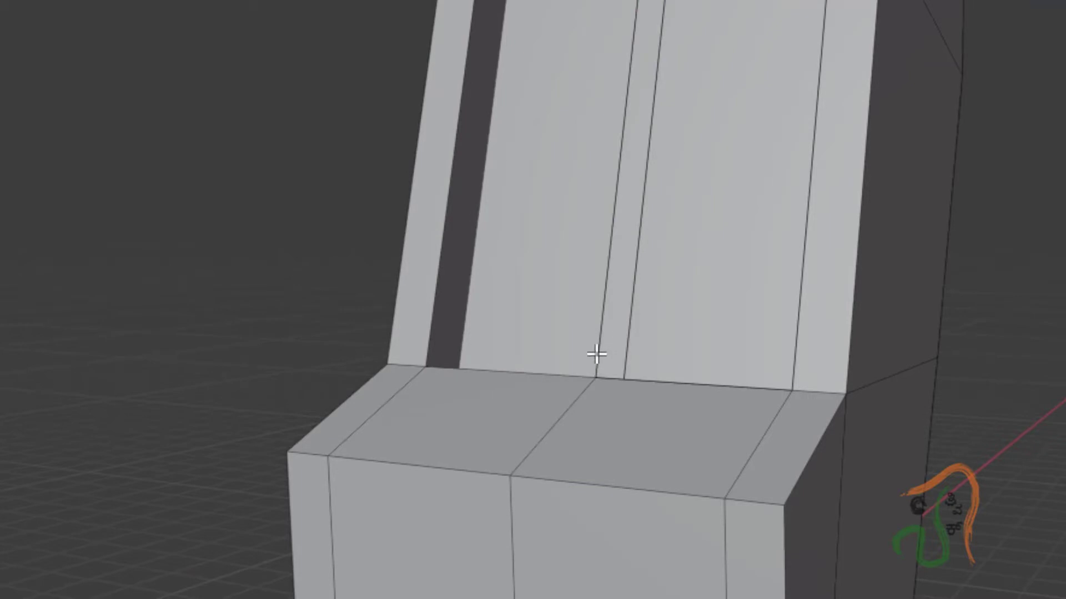
Delete the leftover overlapping front edges along the centreline of the screen recess.
{"action": "middle_click_drag", "start_coordinate": [596, 354], "coordinate": [796, 346]}
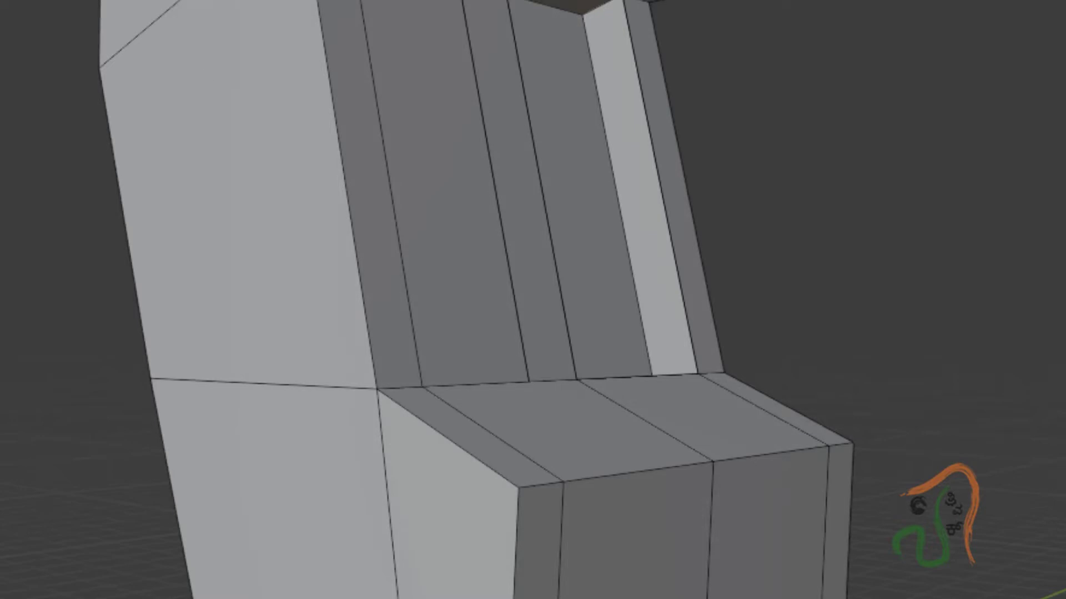
{"action": "left_click", "coordinate": [535, 161]}
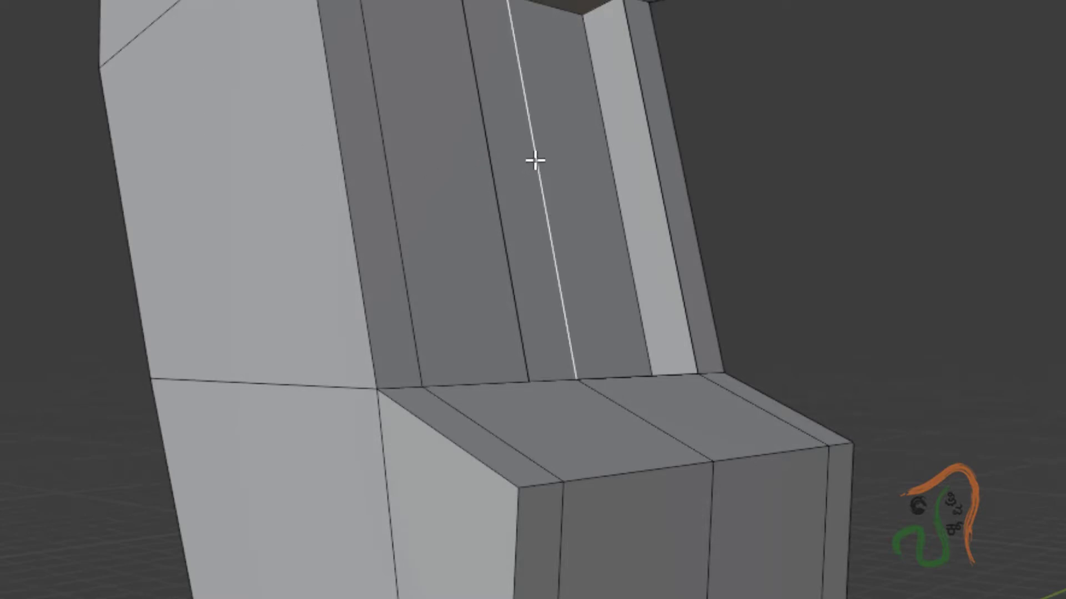
{"action": "key", "text": "x"}
{"action": "key", "text": "Escape"}
{"action": "key", "text": "x"}
{"action": "left_click", "coordinate": [522, 146]}
{"action": "middle_click_drag", "start_coordinate": [611, 245], "coordinate": [544, 269]}
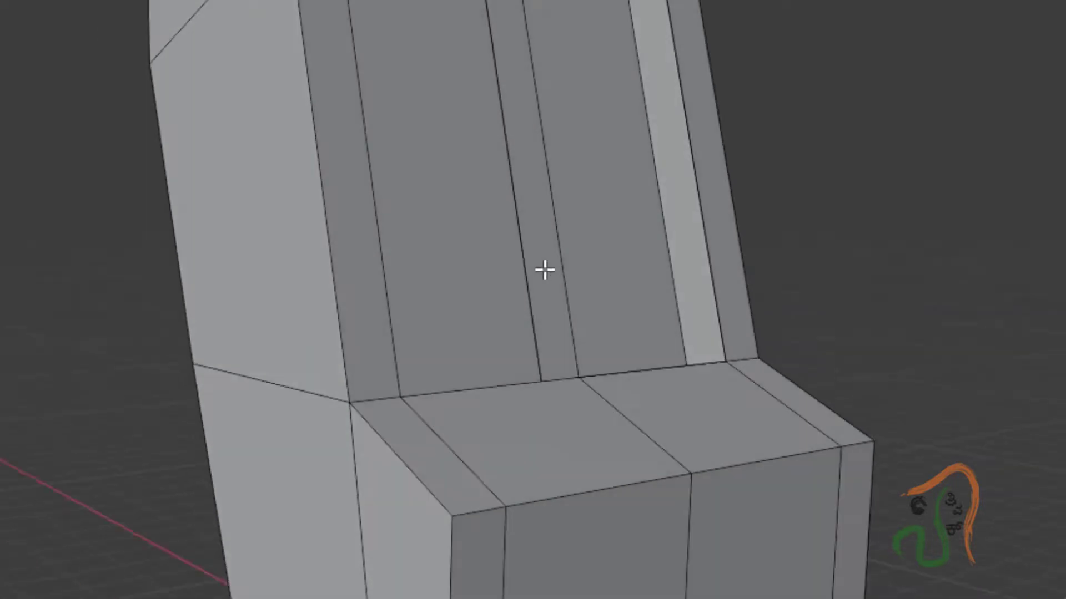
{"action": "scroll", "coordinate": [584, 246], "scroll_direction": "up", "scroll_amount": 3}
{"action": "left_click", "coordinate": [570, 243]}
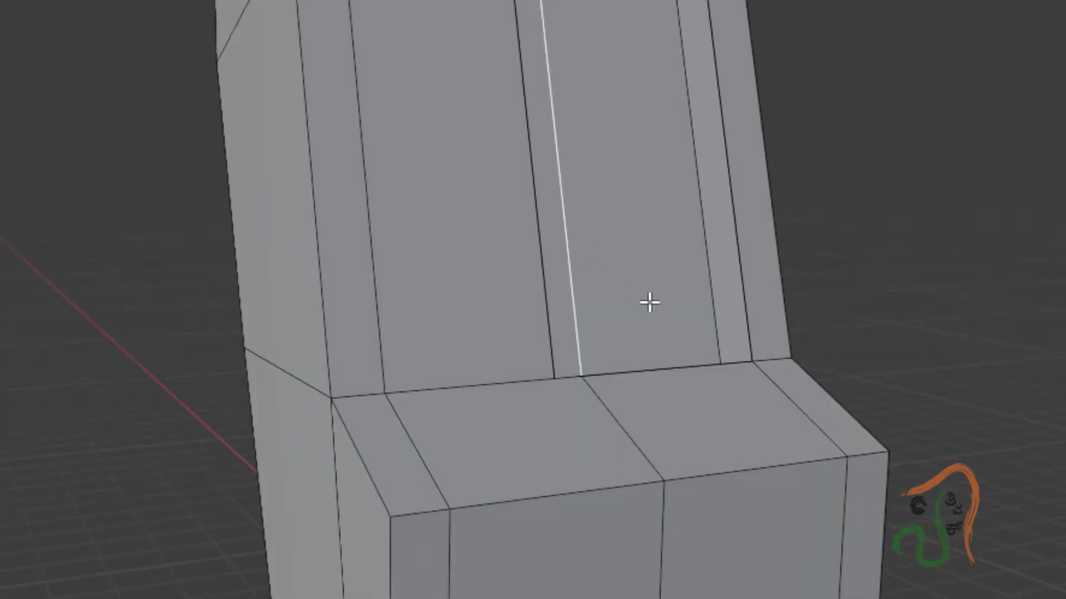
{"action": "middle_click_drag", "start_coordinate": [650, 302], "coordinate": [603, 275]}
{"action": "key", "text": "x"}
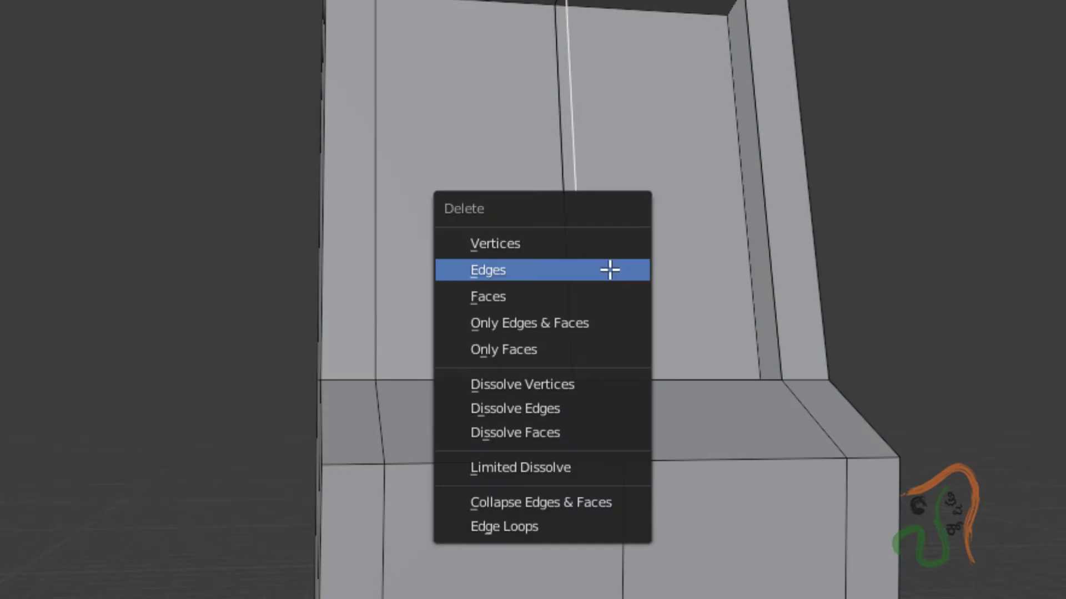
{"action": "left_click", "coordinate": [616, 269]}
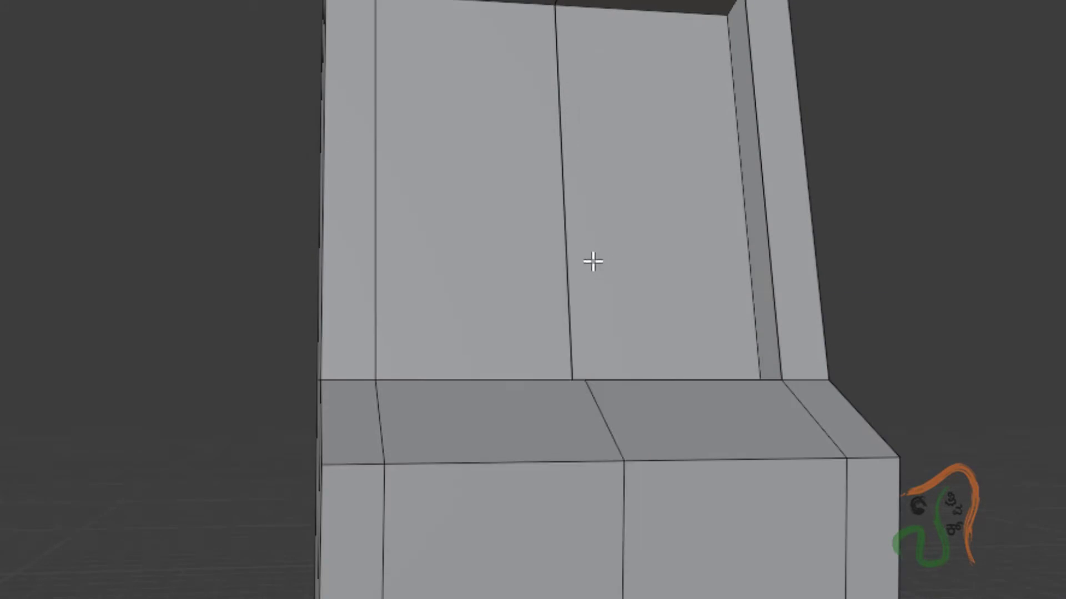
Delete the vertical centre edge between the two recessed screen panels.
{"action": "middle_click_drag", "start_coordinate": [618, 266], "coordinate": [589, 263]}
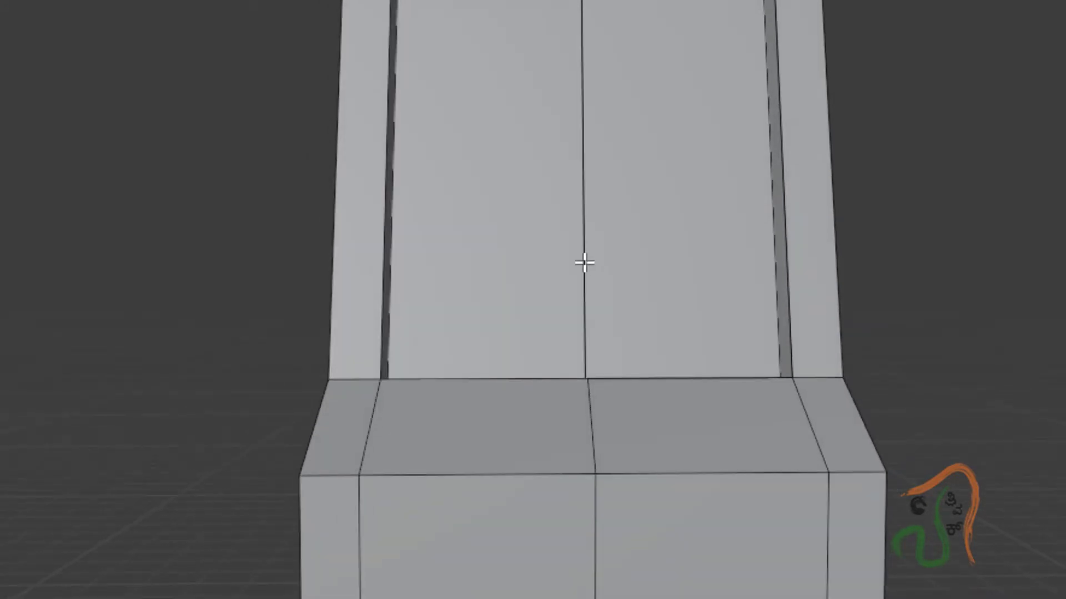
{"action": "left_click", "coordinate": [585, 263]}
{"action": "key", "text": "x"}
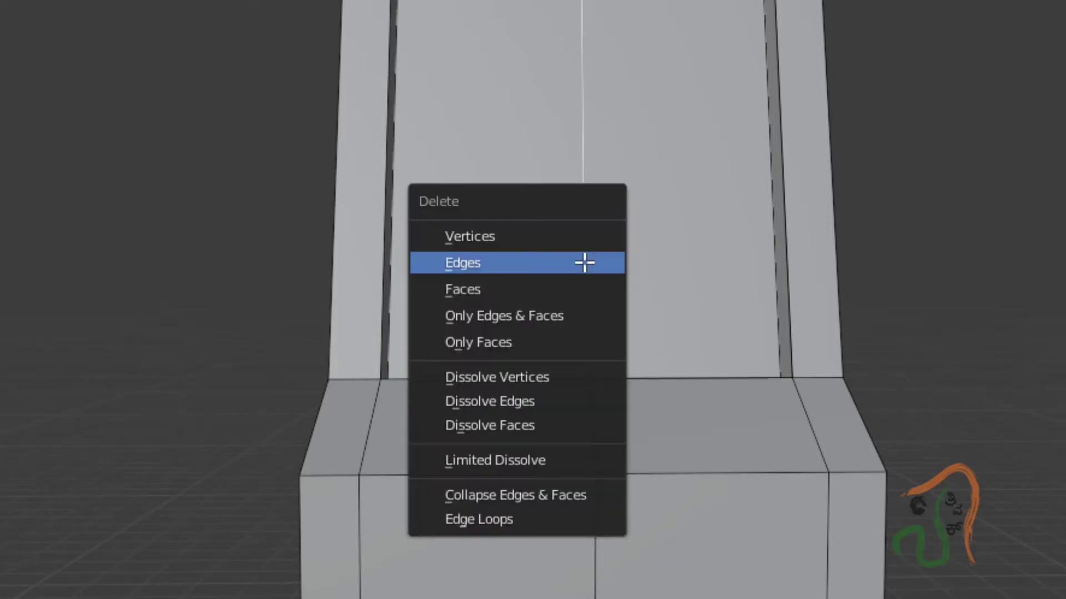
{"action": "left_click", "coordinate": [584, 263]}
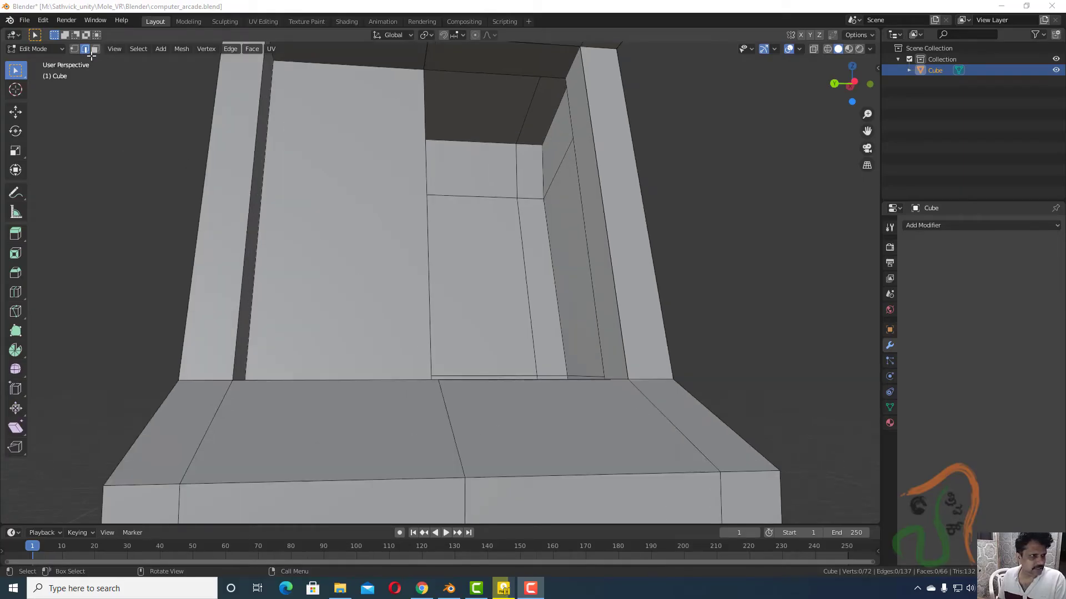
Switch to face selection and delete the left recessed screen panel together with its edges.
{"action": "left_click", "coordinate": [410, 205]}
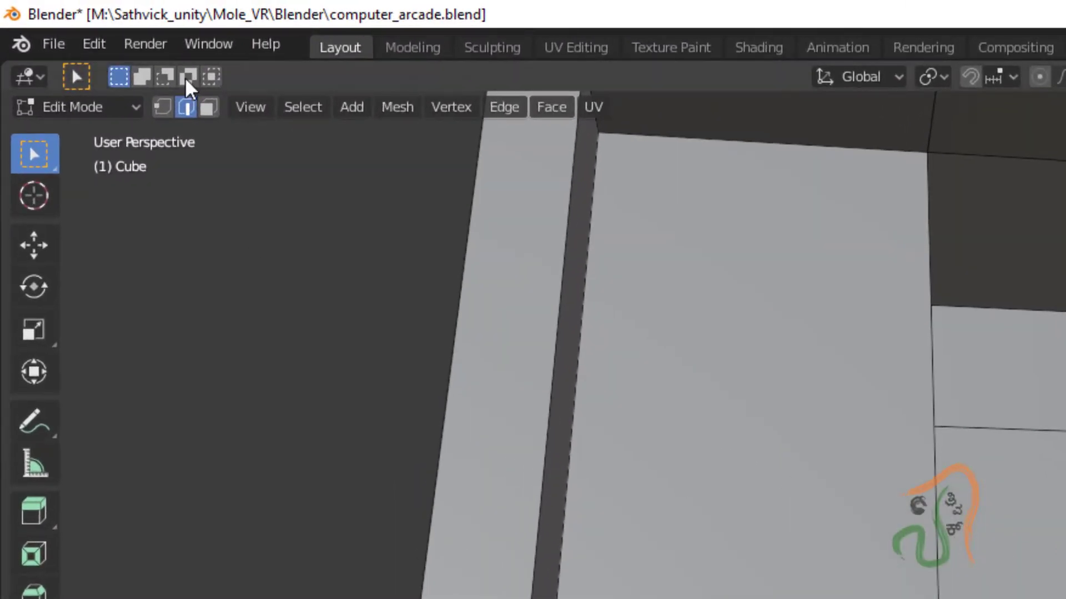
{"action": "left_click", "coordinate": [95, 48]}
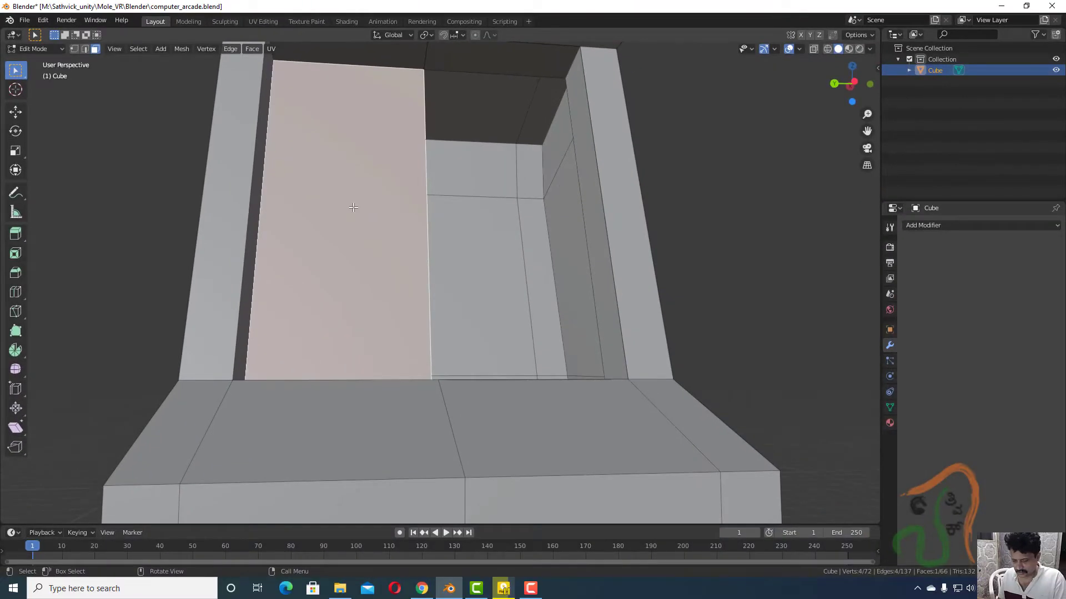
{"action": "key", "text": "x"}
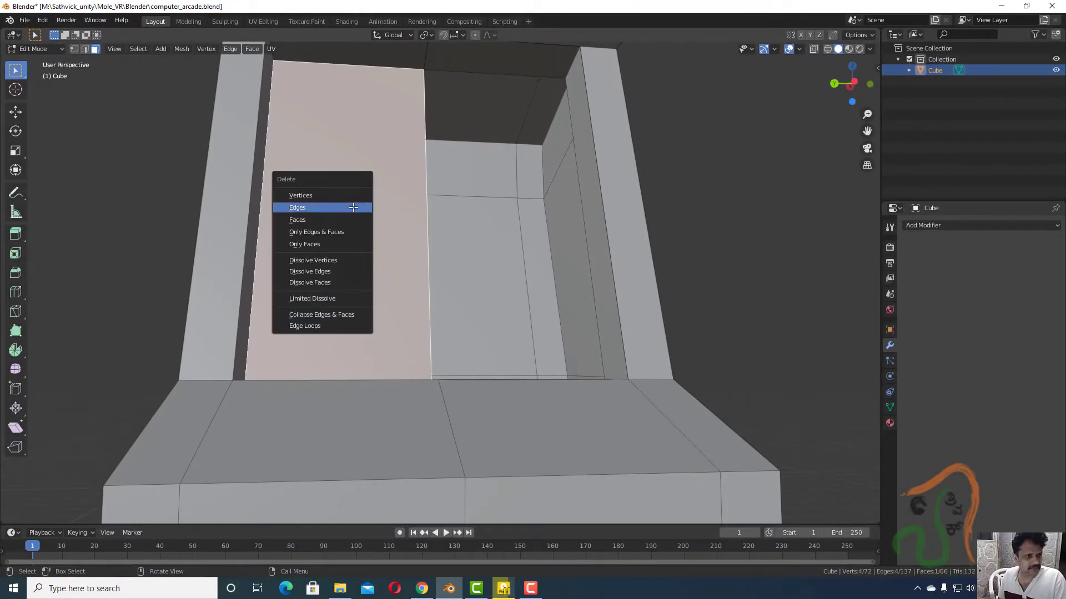
{"action": "left_click", "coordinate": [353, 208]}
Select the front boundary edges around the recessed screen opening in edge mode and fill them with a single face.
{"action": "mouse_move", "coordinate": [368, 217]}
{"action": "middle_mouse_down"}
{"action": "mouse_move", "coordinate": [369, 178]}
{"action": "mouse_move", "coordinate": [369, 195]}
{"action": "mouse_move", "coordinate": [383, 196]}
{"action": "mouse_move", "coordinate": [380, 220]}
{"action": "middle_mouse_up"}
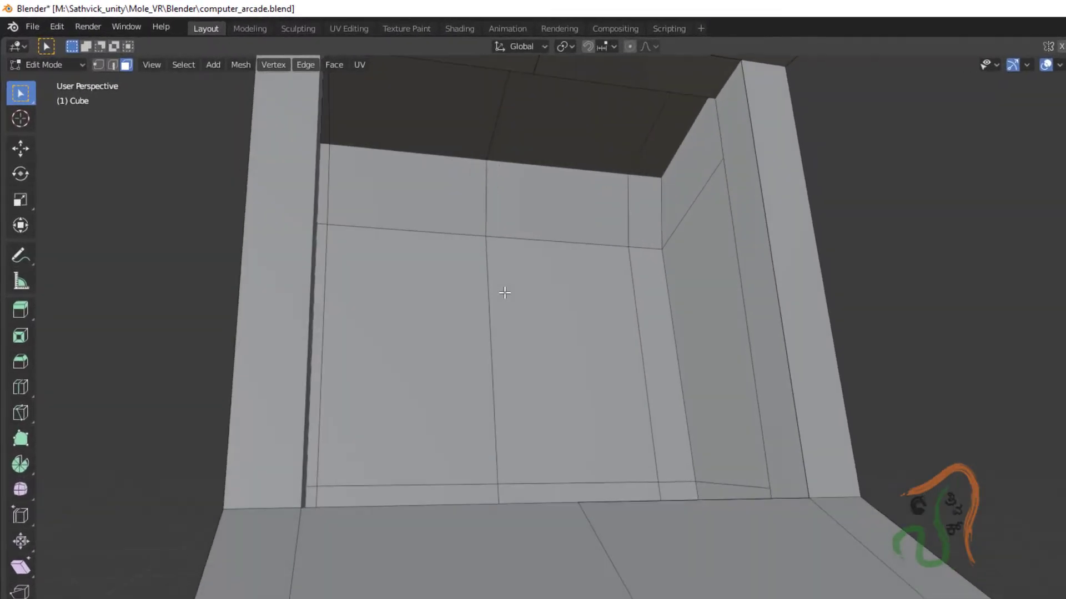
{"action": "mouse_move", "coordinate": [504, 293]}
{"action": "middle_mouse_down"}
{"action": "mouse_move", "coordinate": [524, 288]}
{"action": "mouse_move", "coordinate": [516, 283]}
{"action": "middle_mouse_up"}
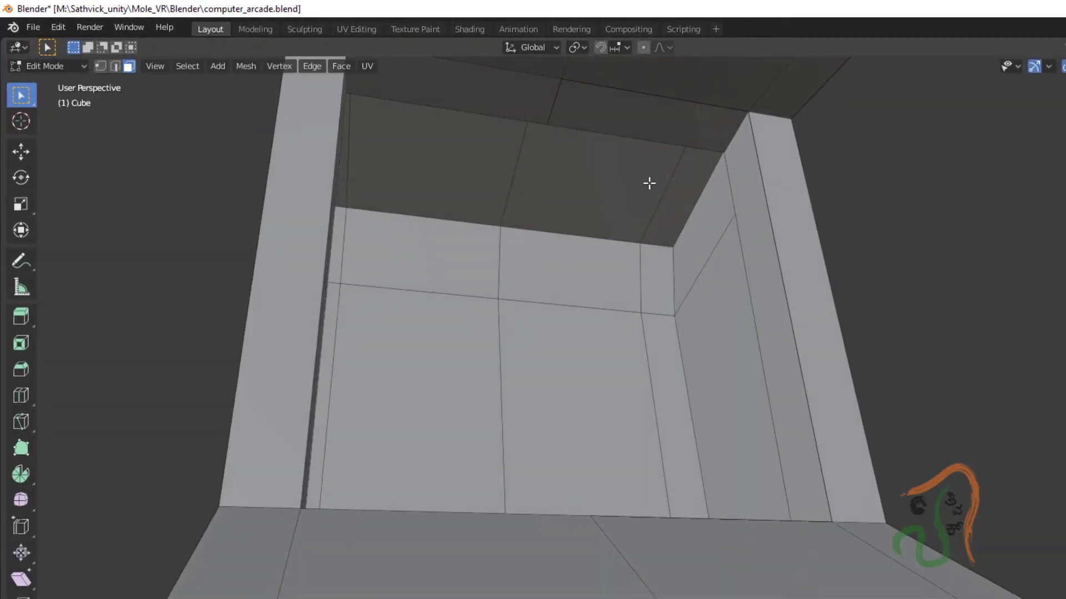
{"action": "left_click", "coordinate": [624, 140]}
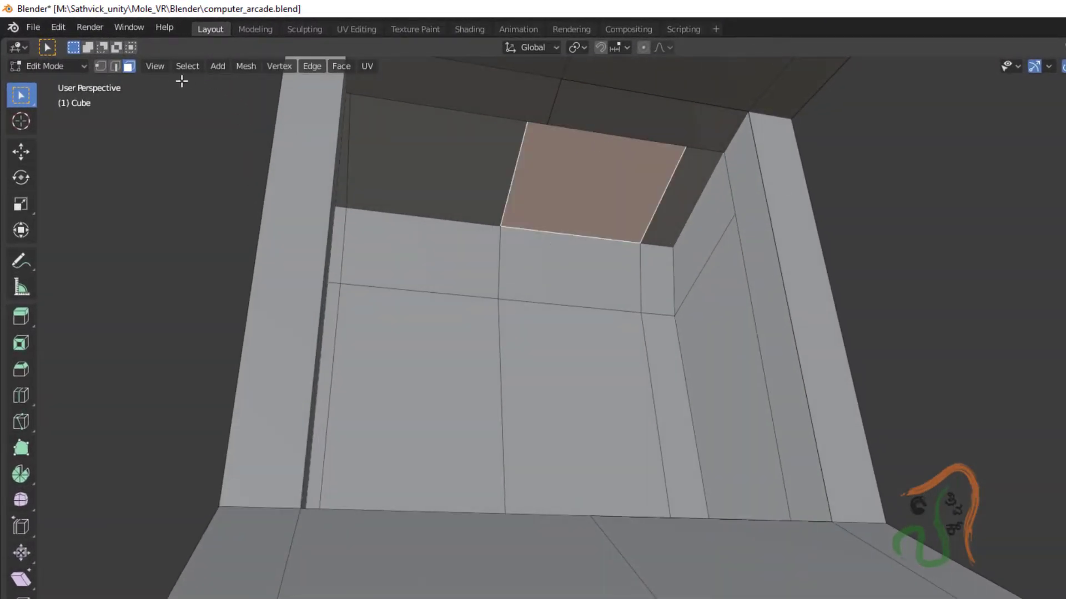
{"action": "left_click", "coordinate": [115, 65]}
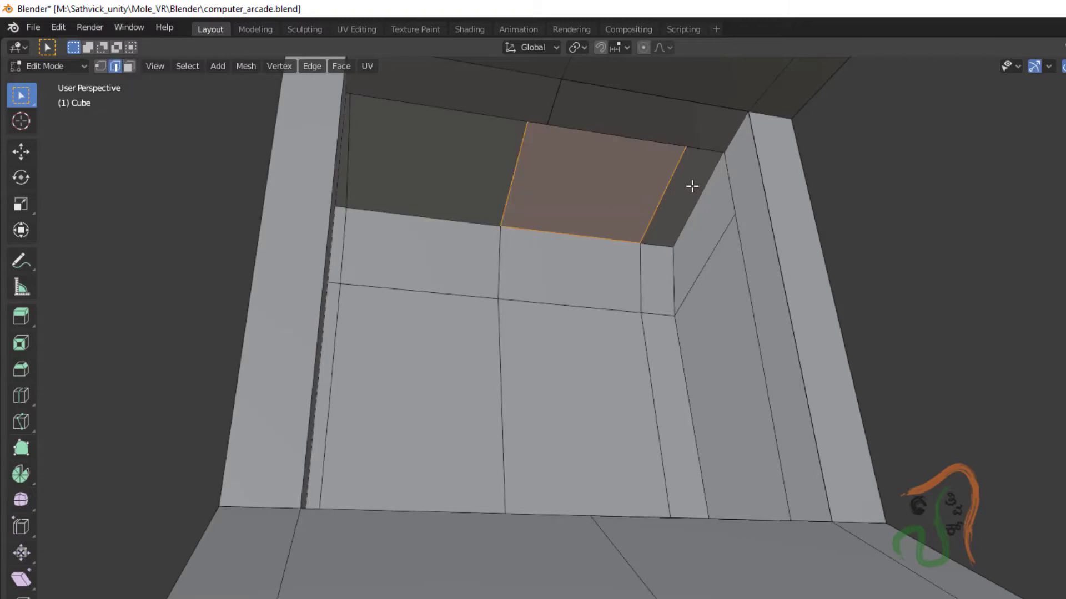
{"action": "left_click", "coordinate": [729, 182], "text": "alt"}
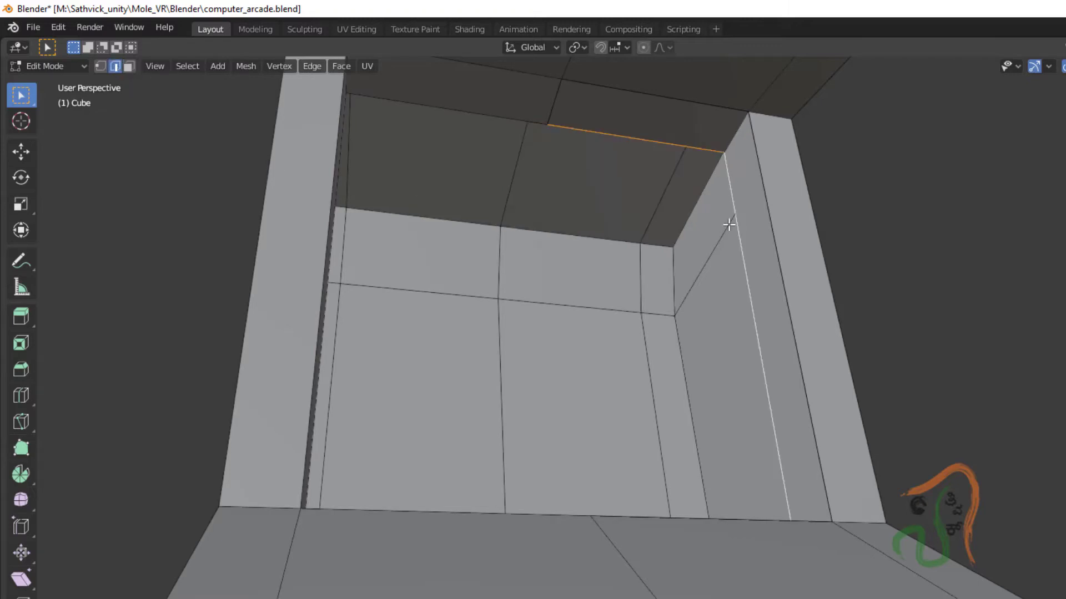
{"action": "left_click", "coordinate": [491, 120], "text": "alt+shift"}
{"action": "middle_click_drag", "start_coordinate": [512, 288], "coordinate": [542, 265]}
{"action": "key", "text": "f"}
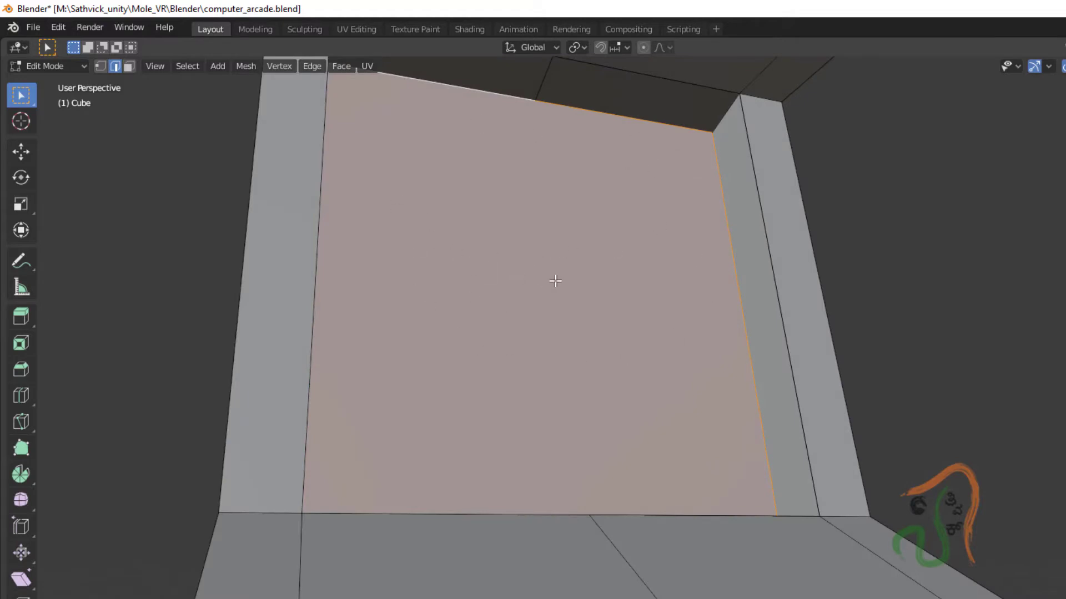
{"action": "middle_click_drag", "start_coordinate": [555, 280], "coordinate": [522, 281]}
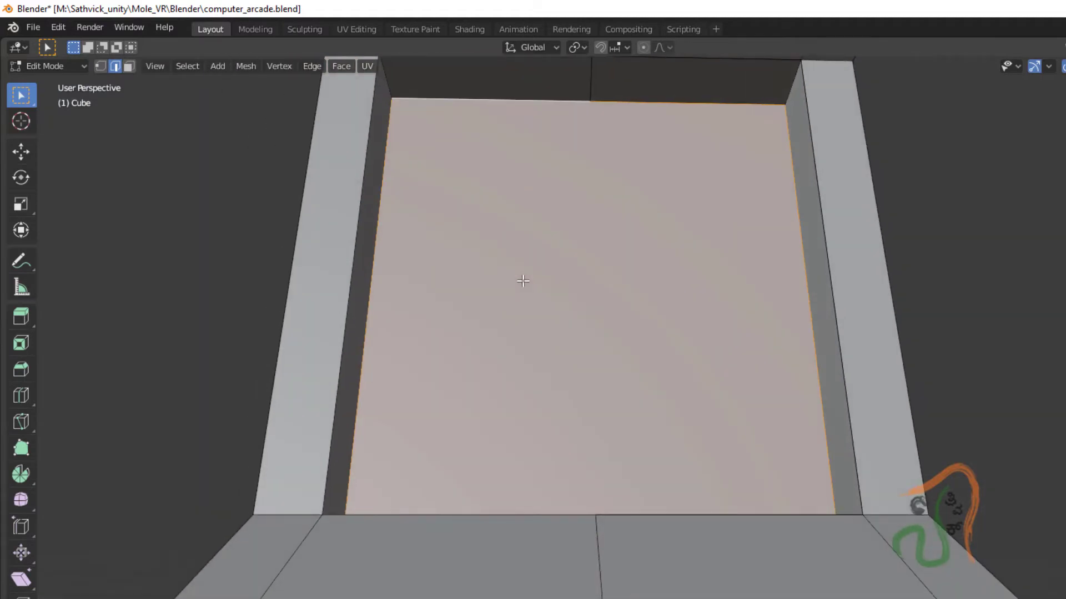
Inset the new screen face by about 0.16 m and extrude it outward, scaling its front down to give tapered sides.
{"action": "key", "text": "i"}
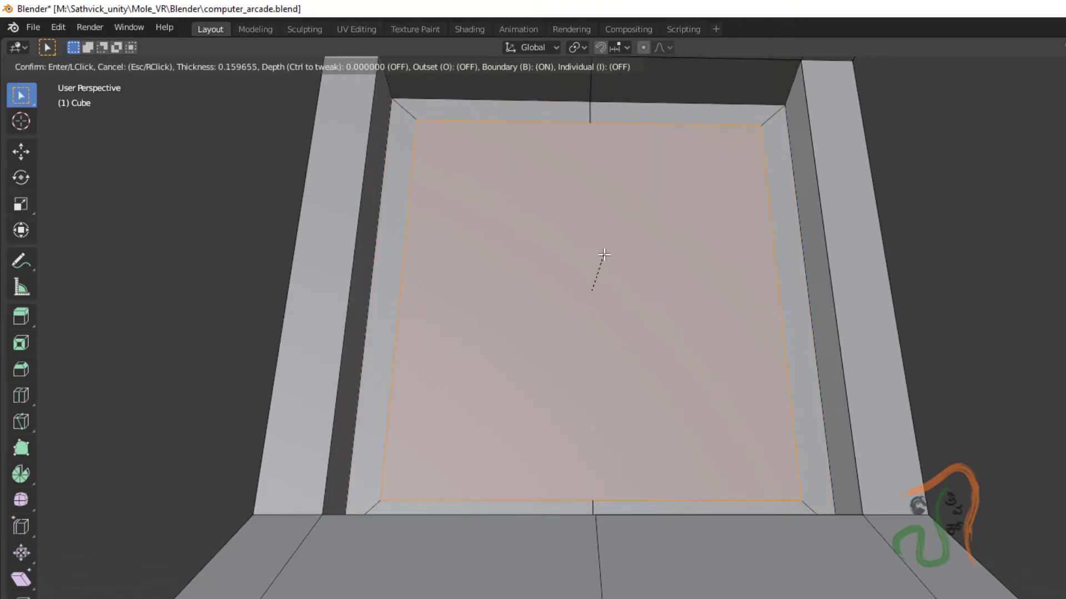
{"action": "left_click", "coordinate": [604, 254]}
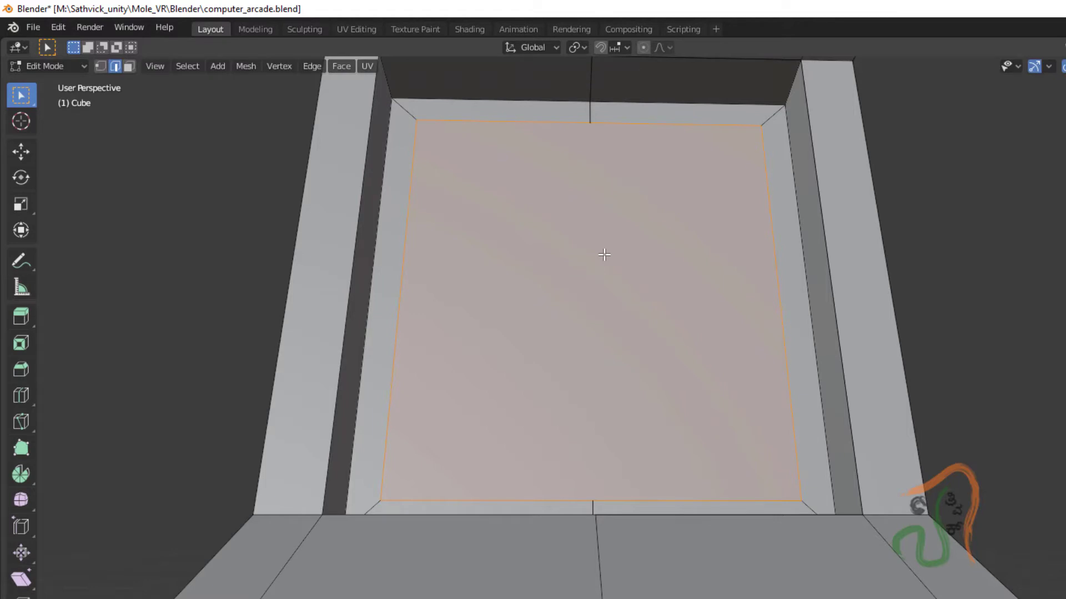
{"action": "key", "text": "e"}
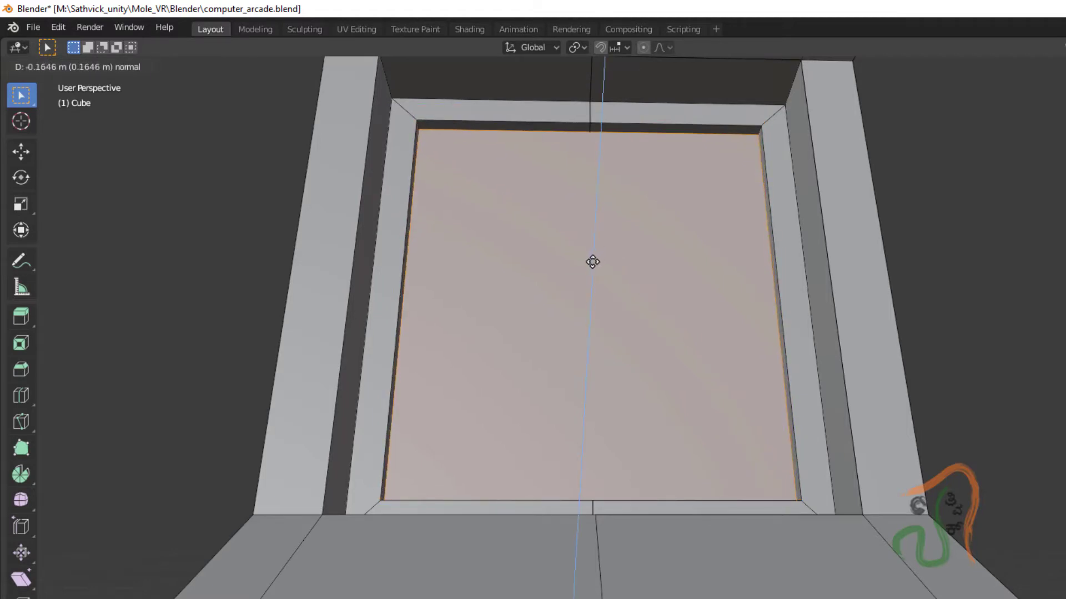
{"action": "left_click", "coordinate": [628, 247]}
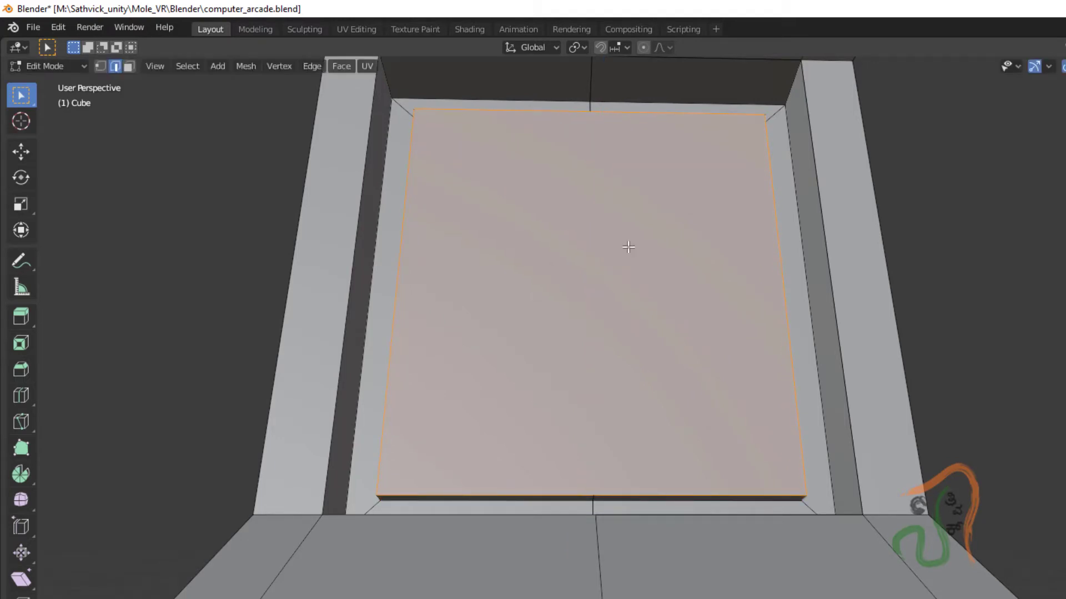
{"action": "key", "text": "s"}
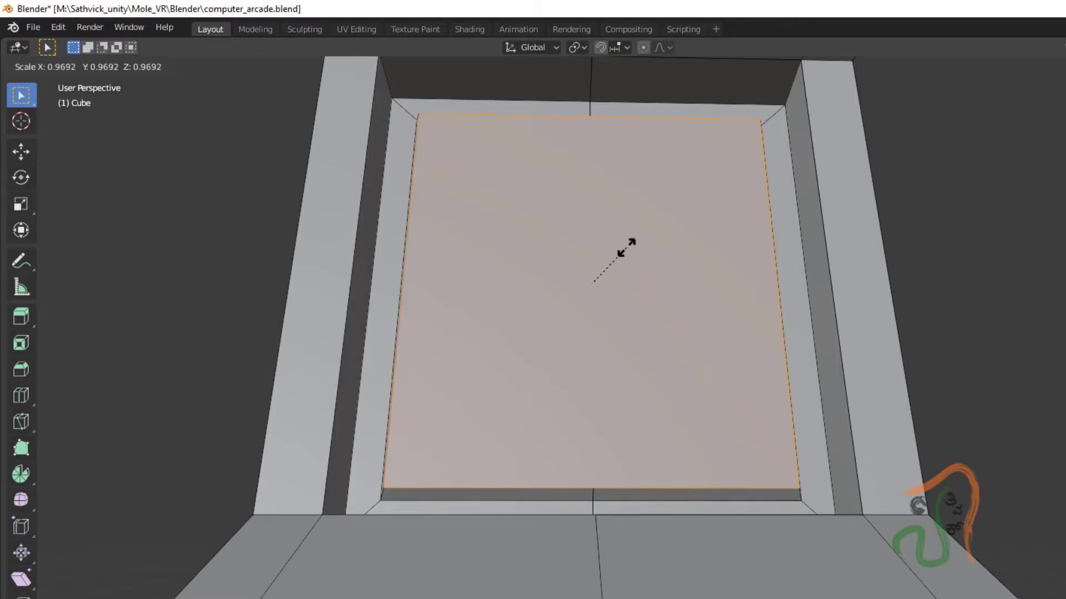
{"action": "left_click", "coordinate": [623, 250]}
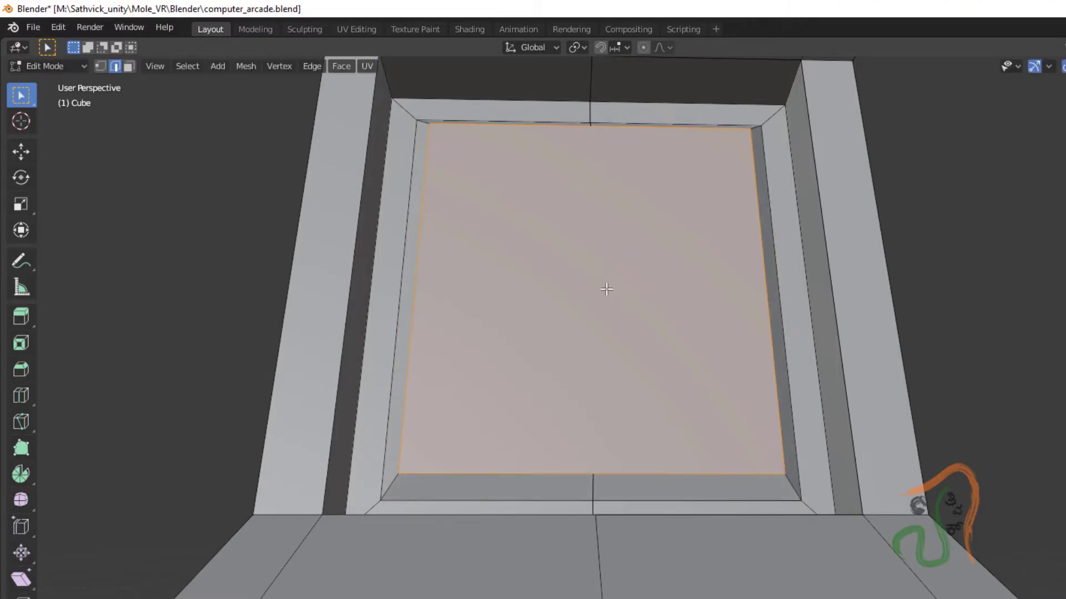
{"action": "middle_click_drag", "start_coordinate": [606, 290], "coordinate": [576, 307]}
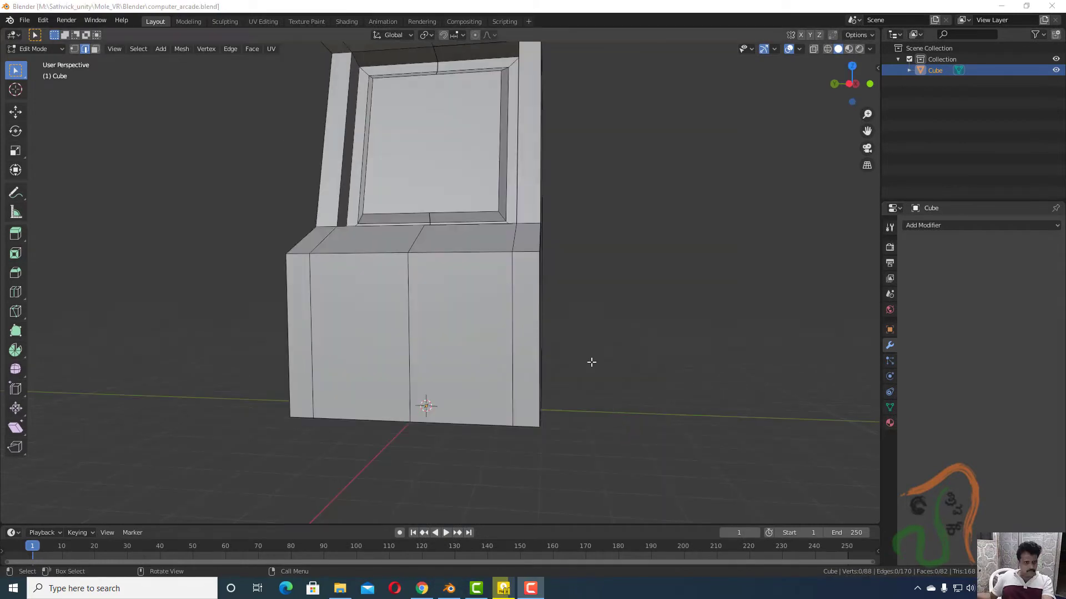
Select the two middle faces of the sloped control panel, inset them together and extrude them inward as a recess.
{"action": "middle_click_drag", "start_coordinate": [590, 362], "coordinate": [578, 393]}
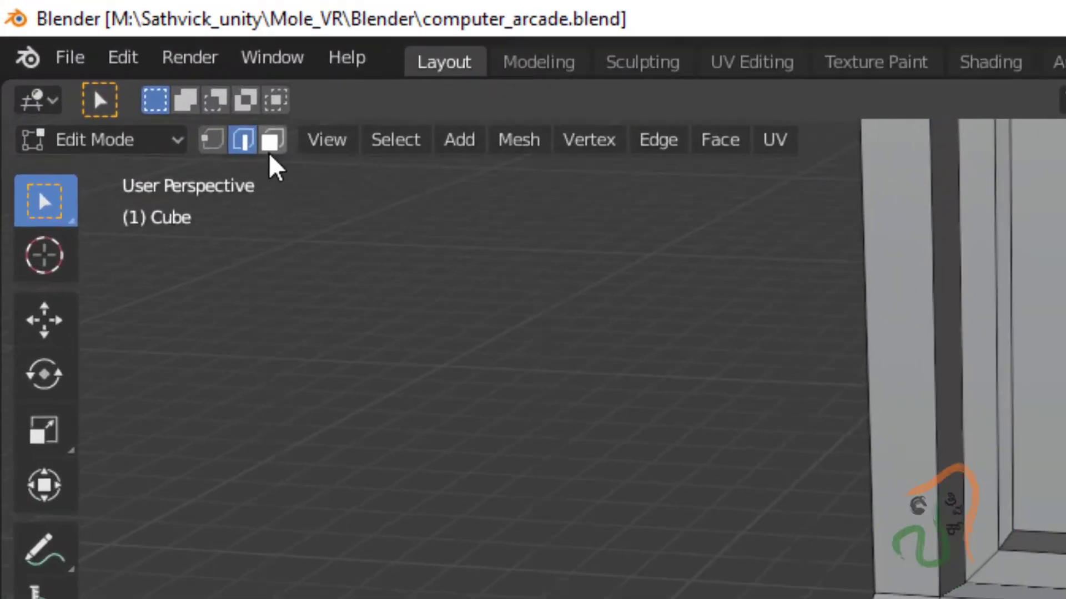
{"action": "left_click", "coordinate": [272, 143]}
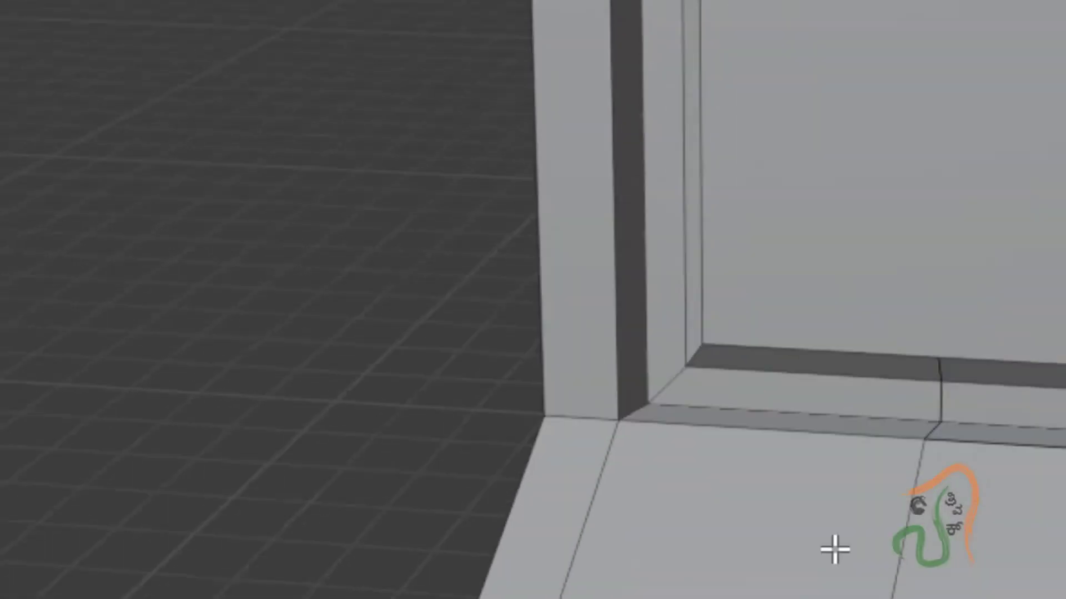
{"action": "left_click", "coordinate": [392, 292]}
{"action": "left_click", "coordinate": [589, 308], "text": "shift"}
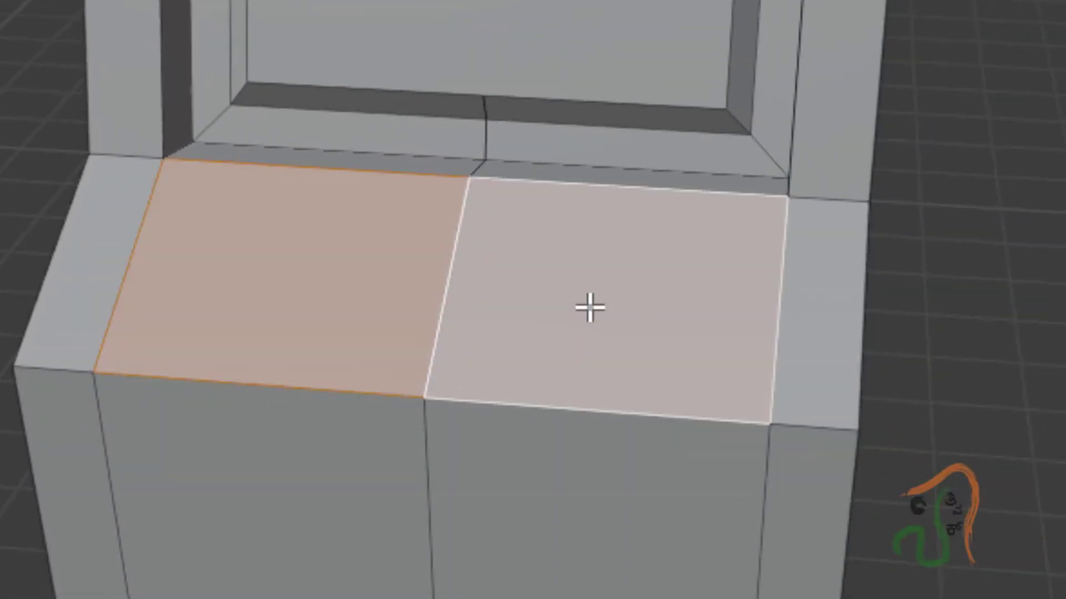
{"action": "middle_click_drag", "start_coordinate": [1052, 575], "coordinate": [1018, 598]}
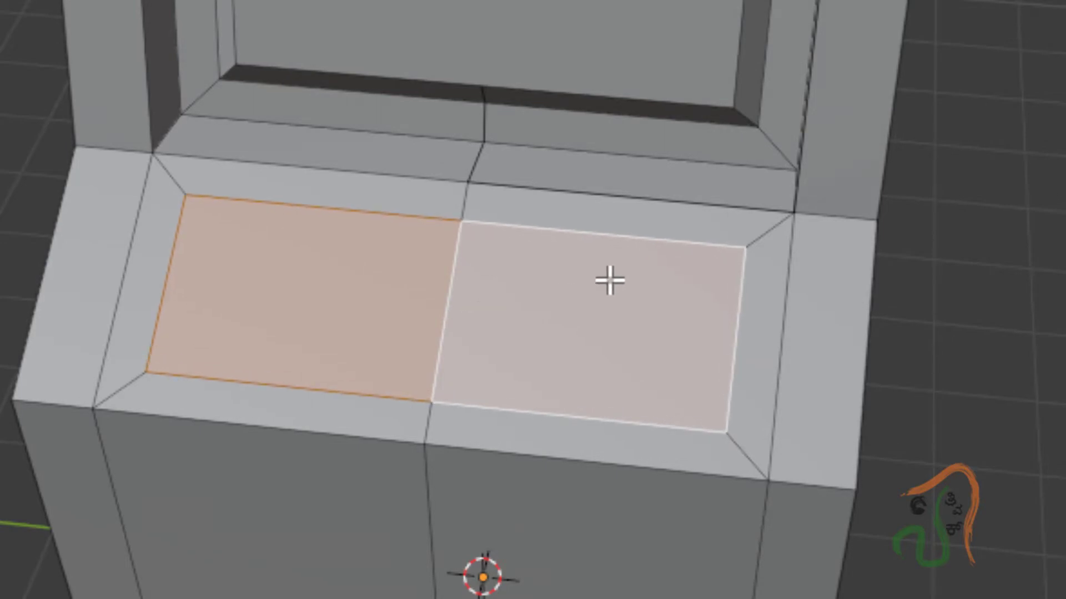
{"action": "key", "text": "e"}
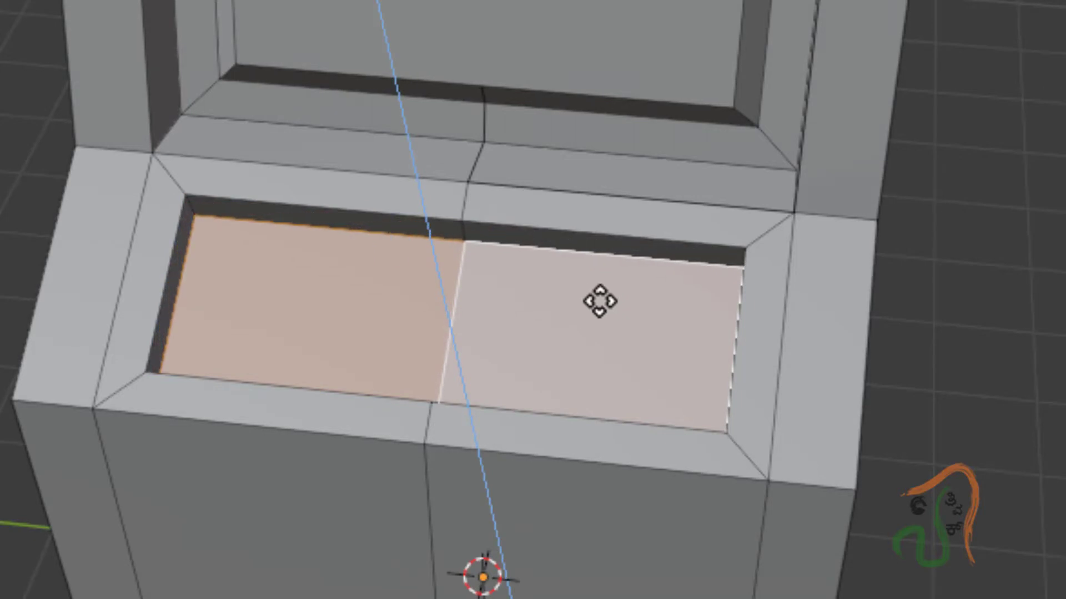
{"action": "left_click", "coordinate": [598, 305]}
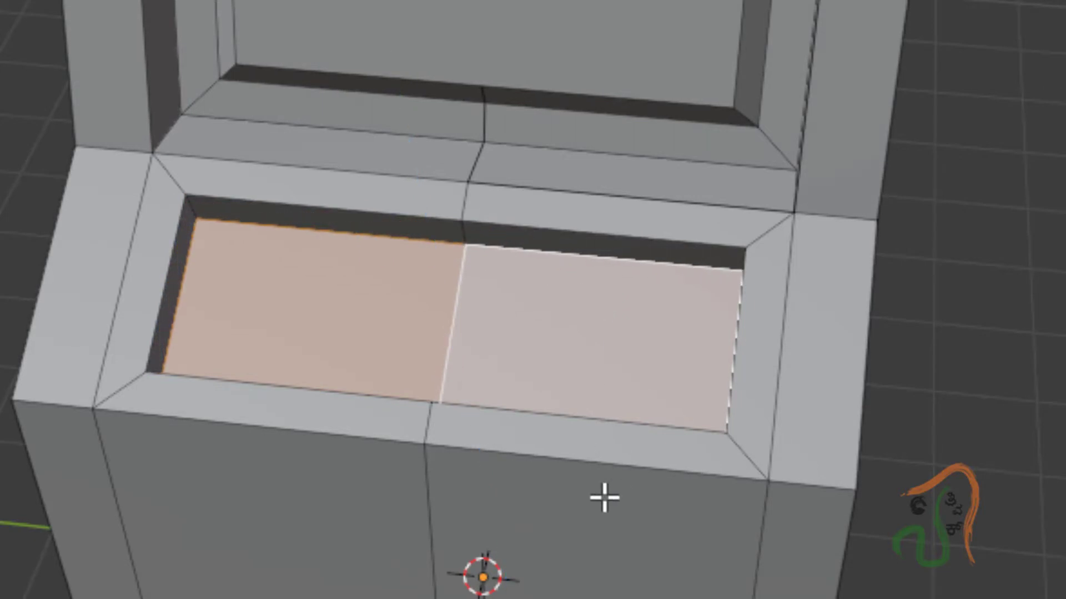
Add a horizontal loop cut around the lower cabinet body at mid-height.
{"action": "middle_click_drag", "start_coordinate": [604, 498], "coordinate": [642, 414]}
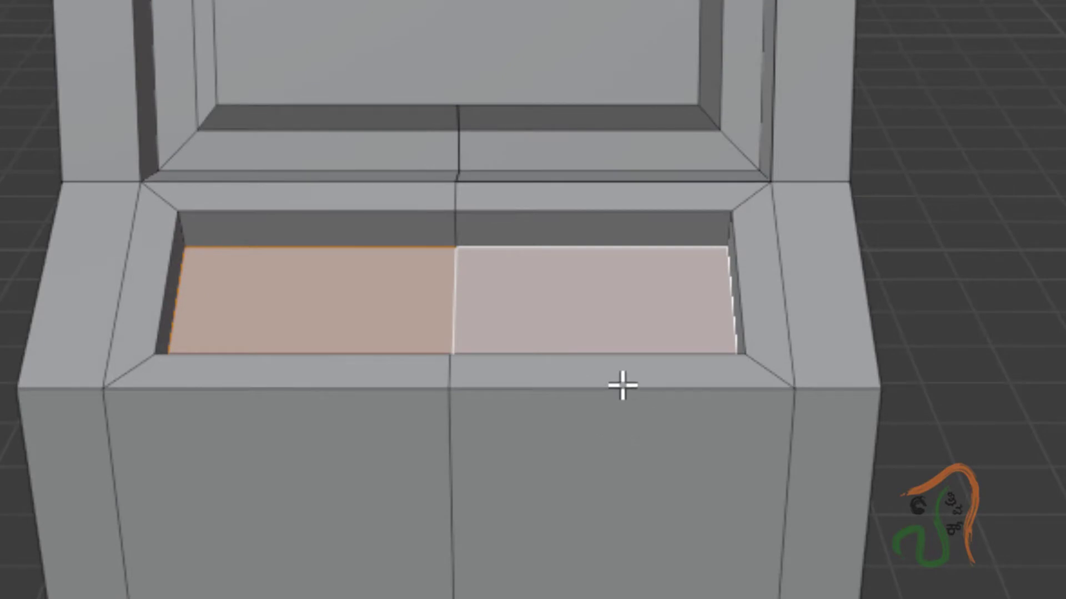
{"action": "middle_click_drag", "start_coordinate": [592, 564], "coordinate": [601, 440]}
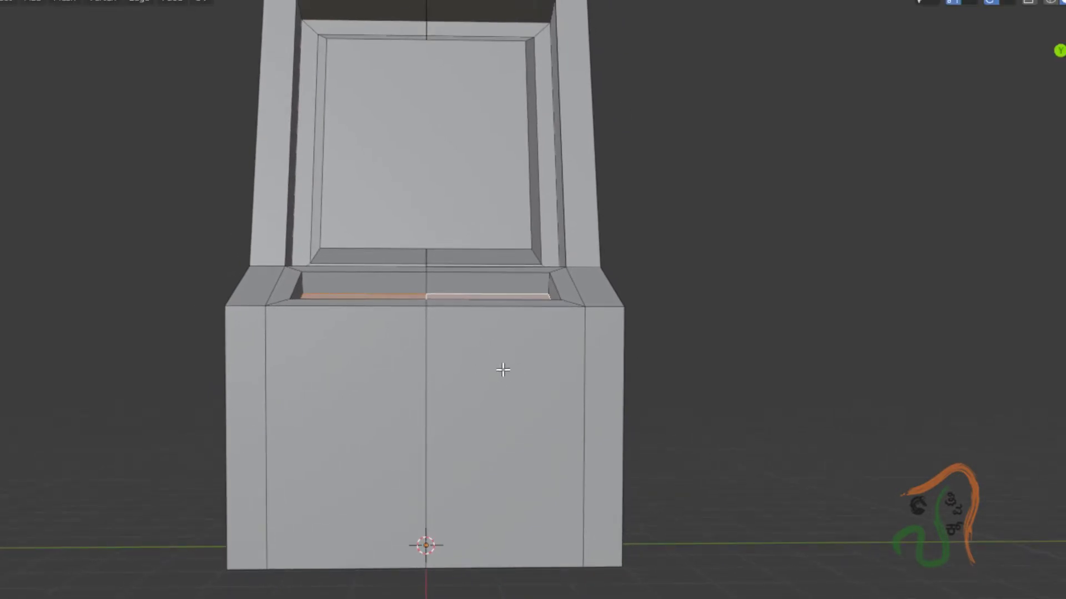
{"action": "middle_click_drag", "start_coordinate": [511, 384], "coordinate": [504, 405]}
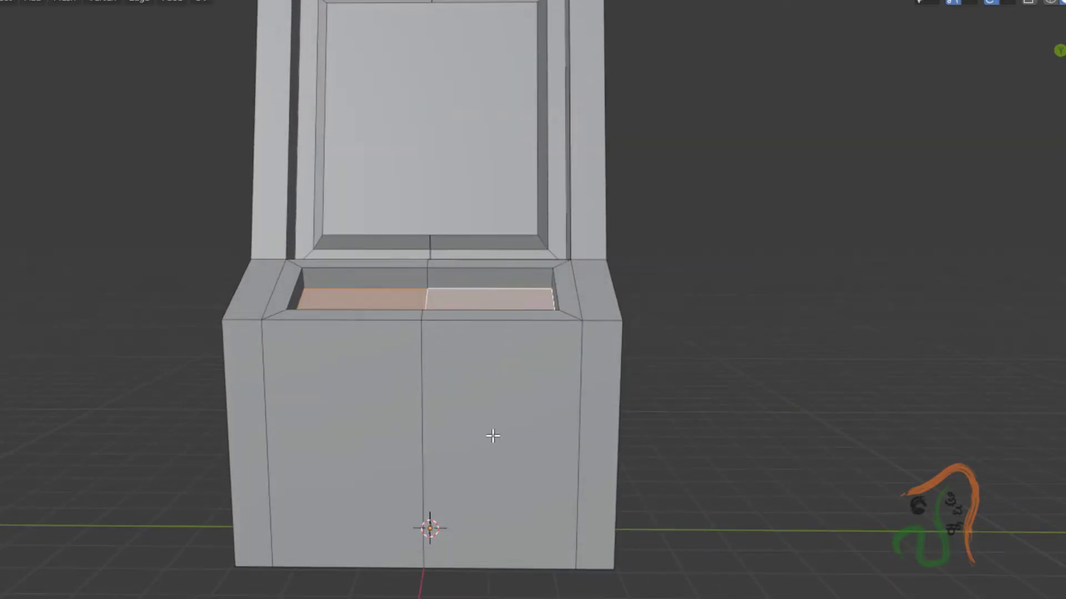
{"action": "key", "text": "ctrl+r"}
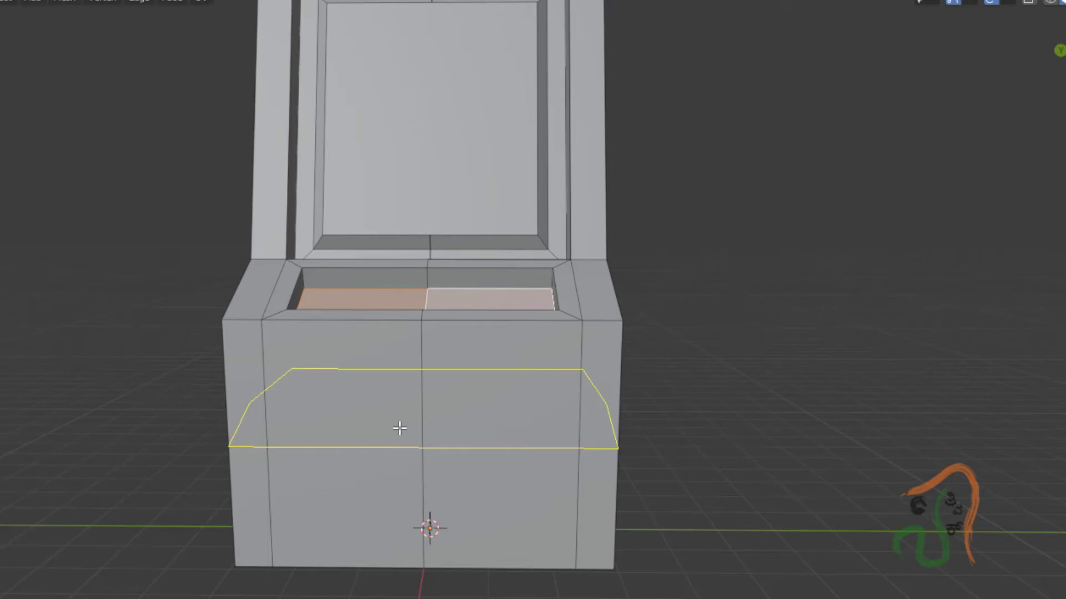
{"action": "left_click", "coordinate": [400, 428]}
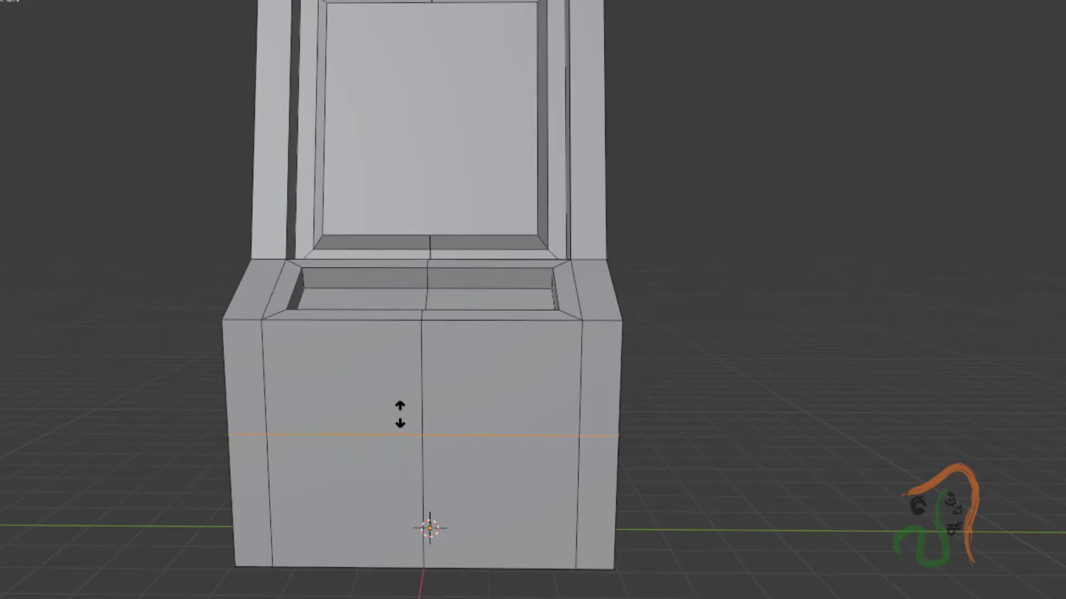
{"action": "left_click", "coordinate": [408, 450]}
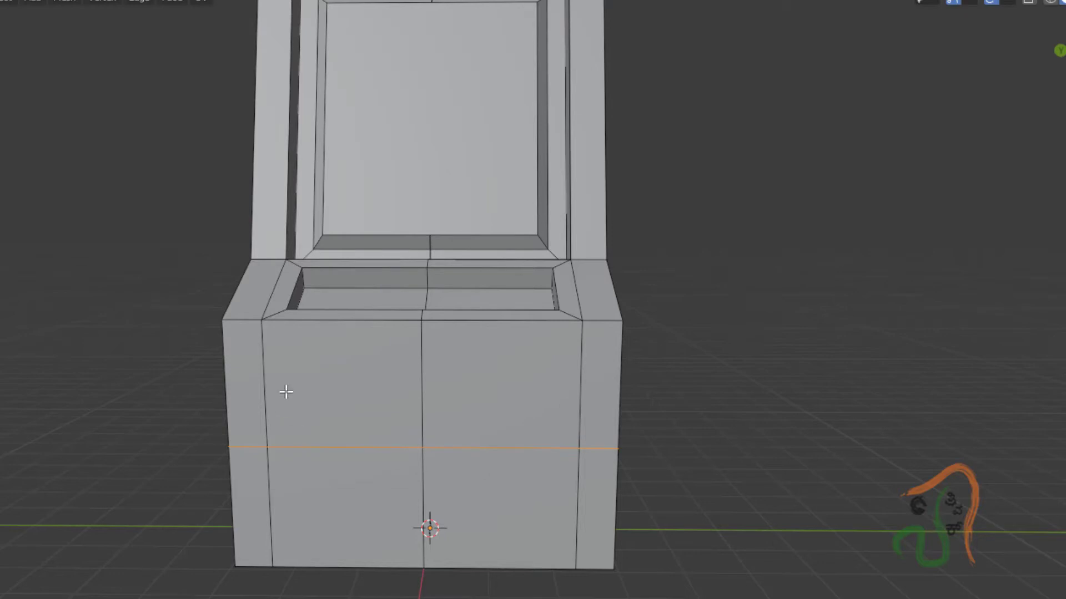
Inset the upper-right middle face of the lower front and scale it along Y into a narrow vertical rectangle.
{"action": "left_click", "coordinate": [36, 68]}
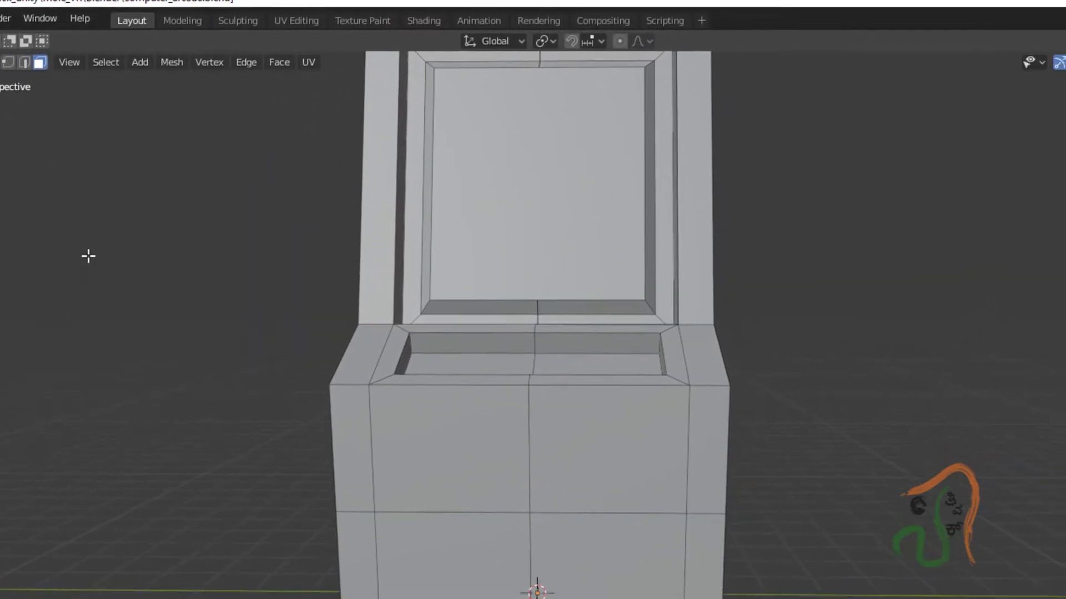
{"action": "left_click", "coordinate": [513, 339]}
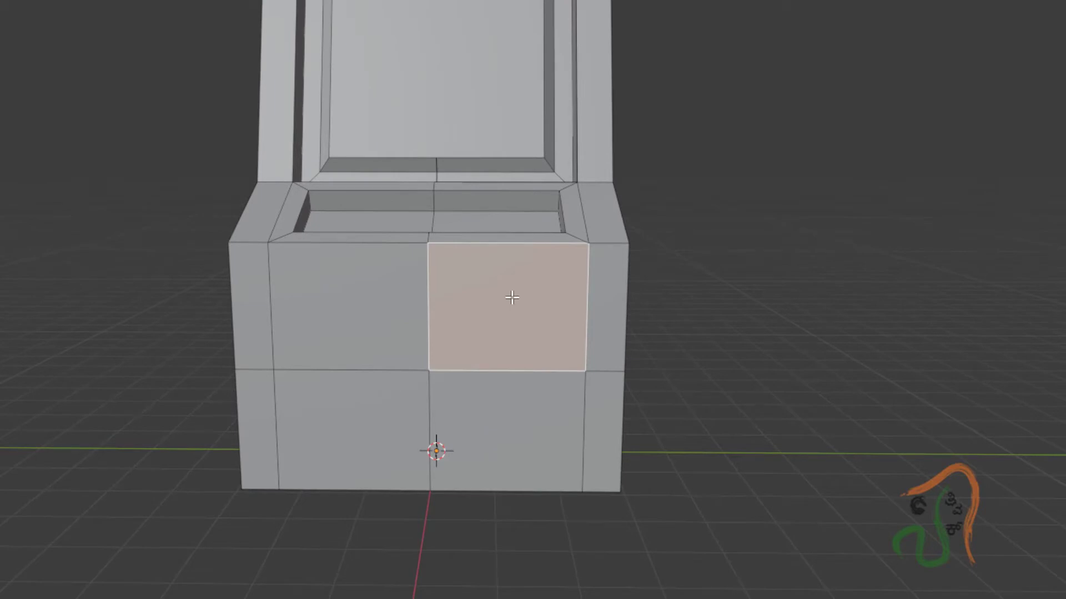
{"action": "key", "text": "e"}
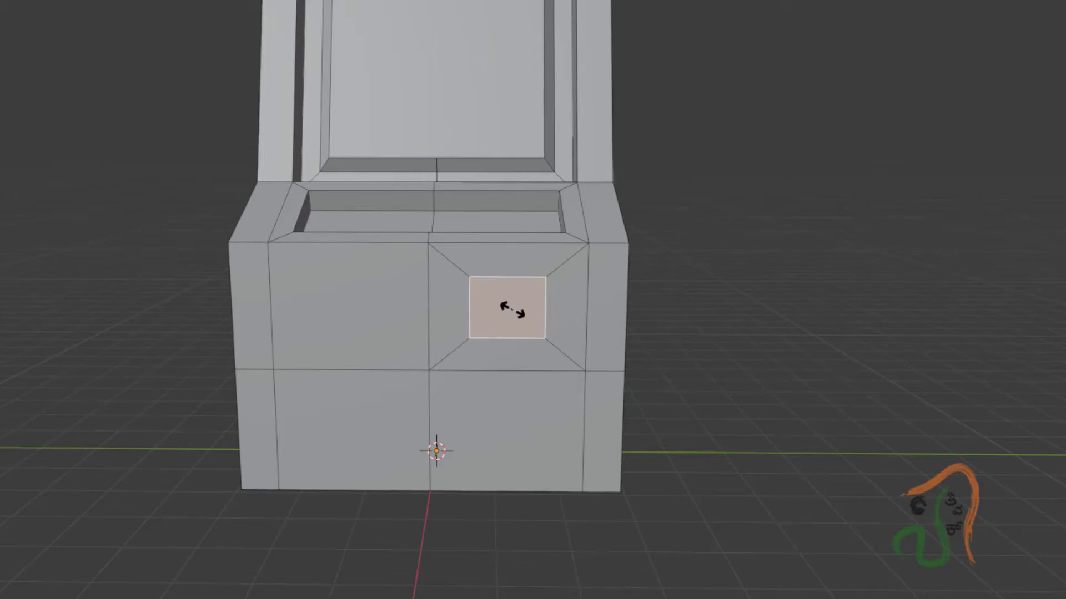
{"action": "right_click", "coordinate": [504, 306]}
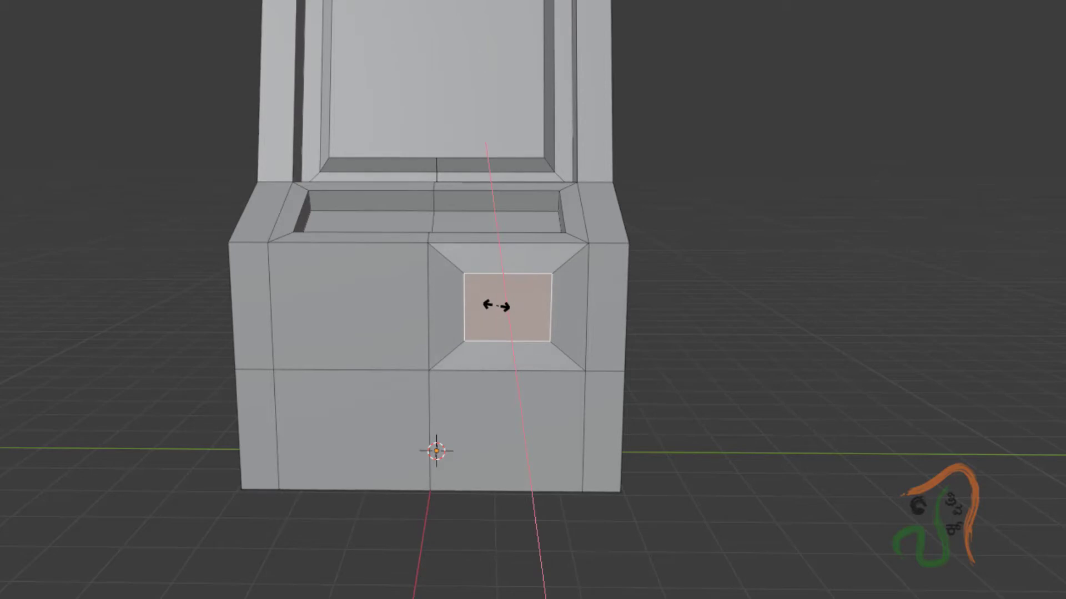
{"action": "right_click", "coordinate": [495, 305]}
{"action": "key", "text": "y"}
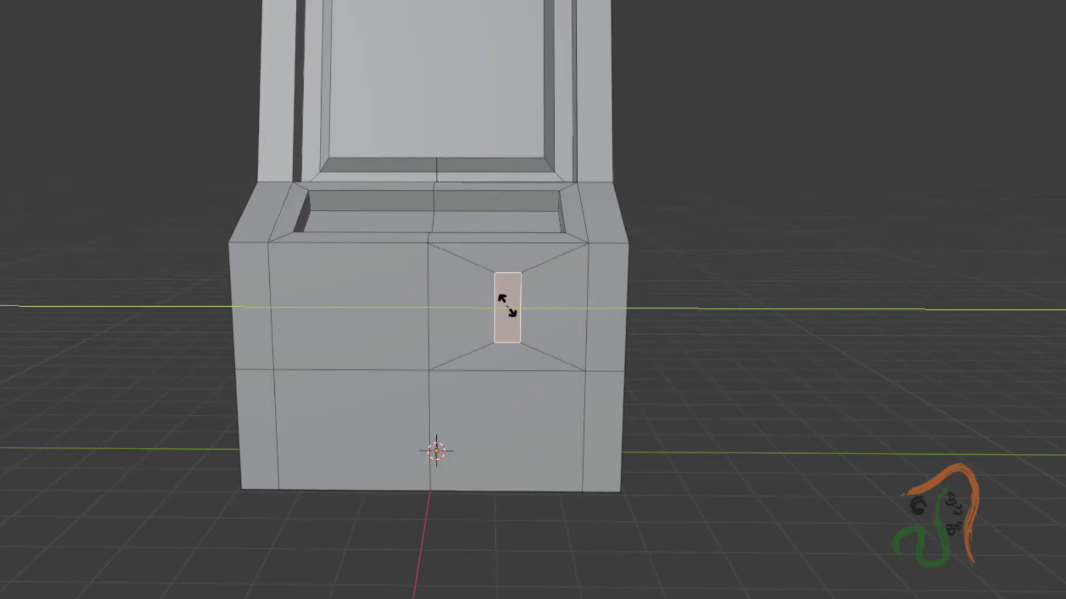
{"action": "left_click", "coordinate": [506, 305]}
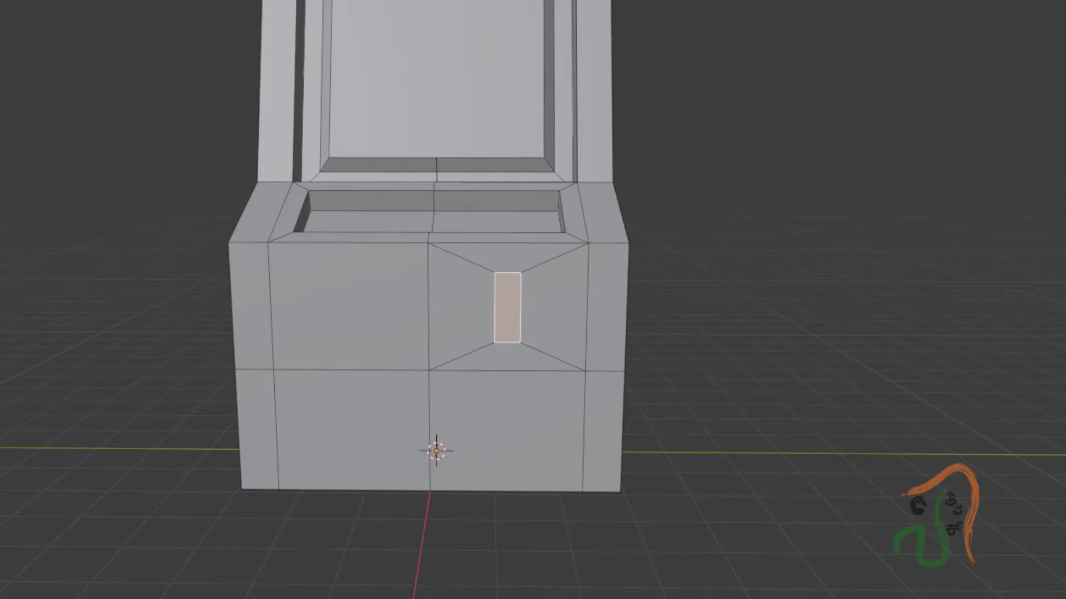
Extrude the narrow vertical rectangle on the lower front slightly inward to form a shallow recess.
{"action": "scroll", "coordinate": [494, 389], "scroll_direction": "up", "scroll_amount": 4}
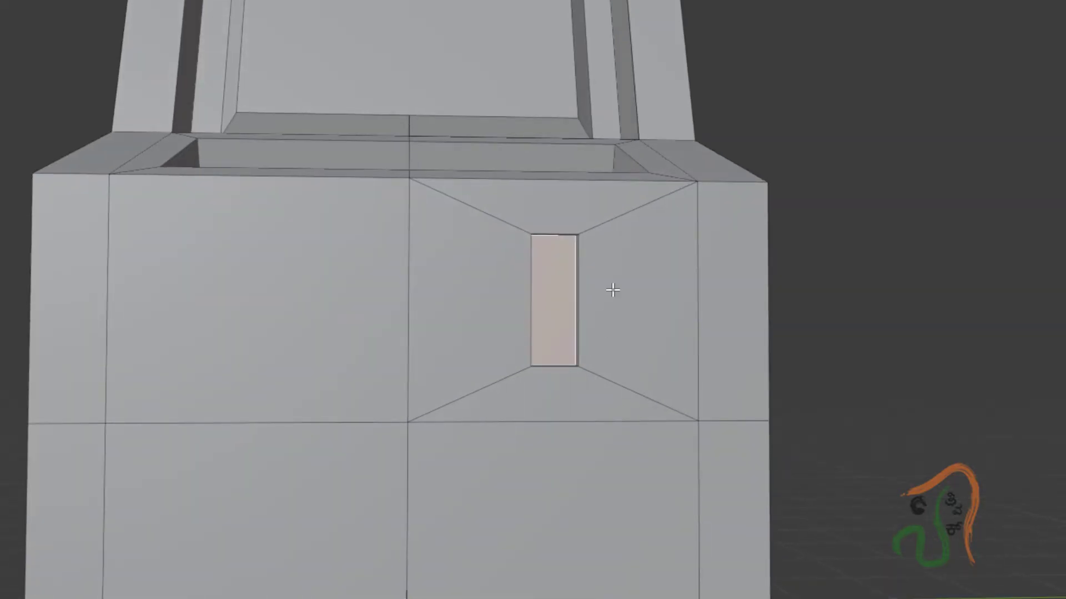
{"action": "key", "text": "g"}
{"action": "key", "text": "z"}
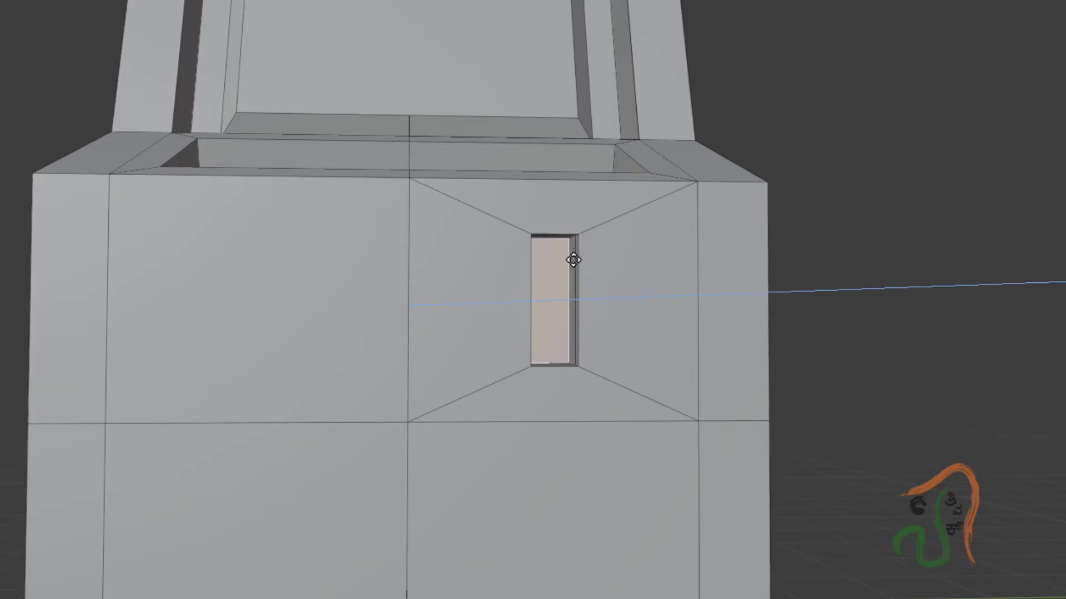
{"action": "left_click", "coordinate": [577, 263]}
Inset the floor face of the shallow recess and scale it along Y into a thinner slot shape.
{"action": "key", "text": "i"}
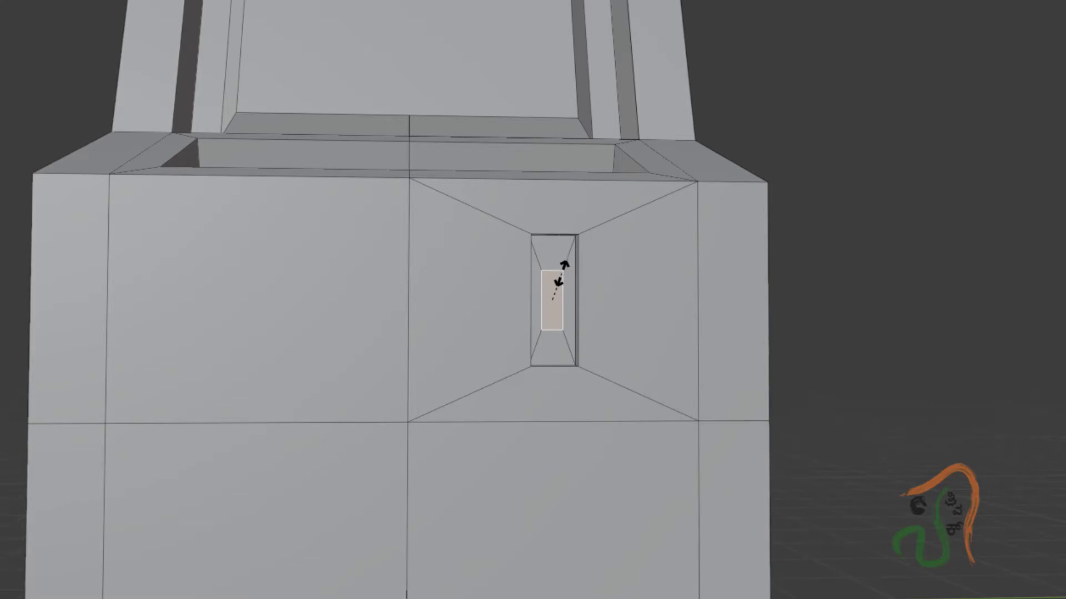
{"action": "left_click", "coordinate": [565, 267]}
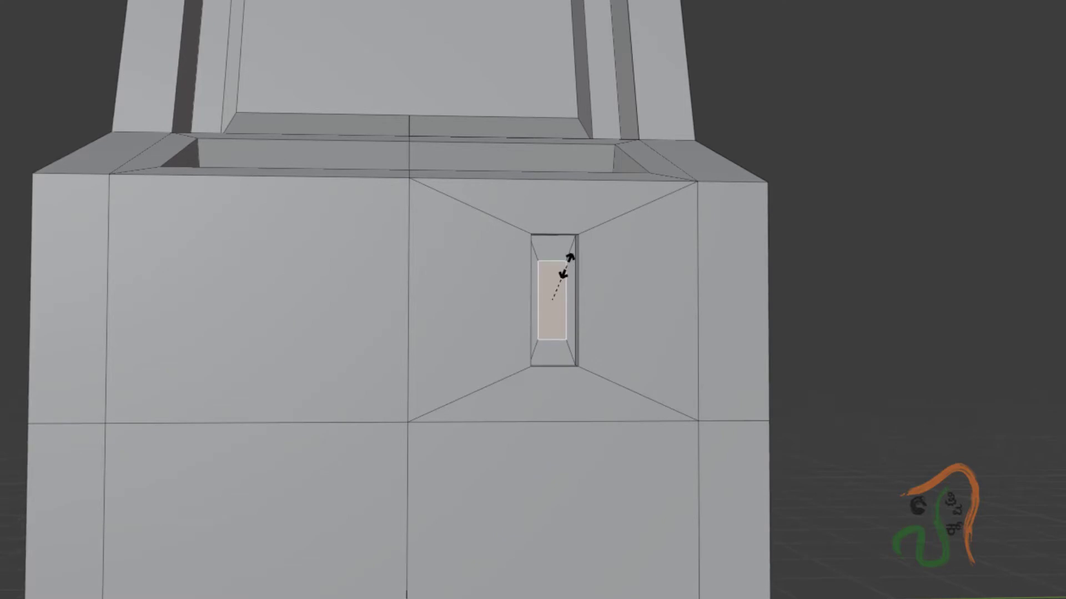
{"action": "key", "text": "y"}
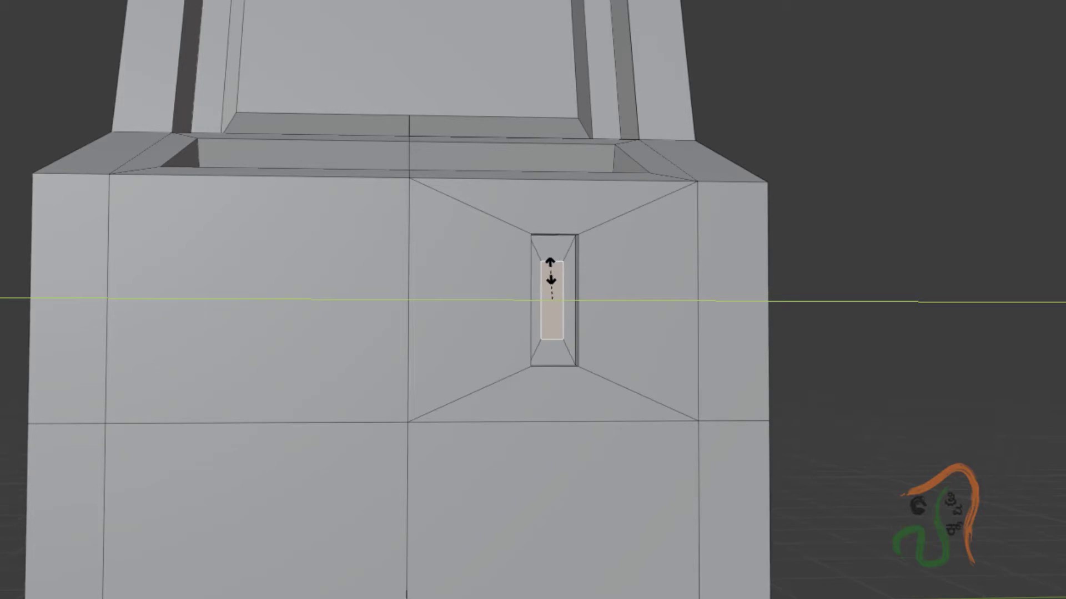
{"action": "left_click", "coordinate": [555, 281]}
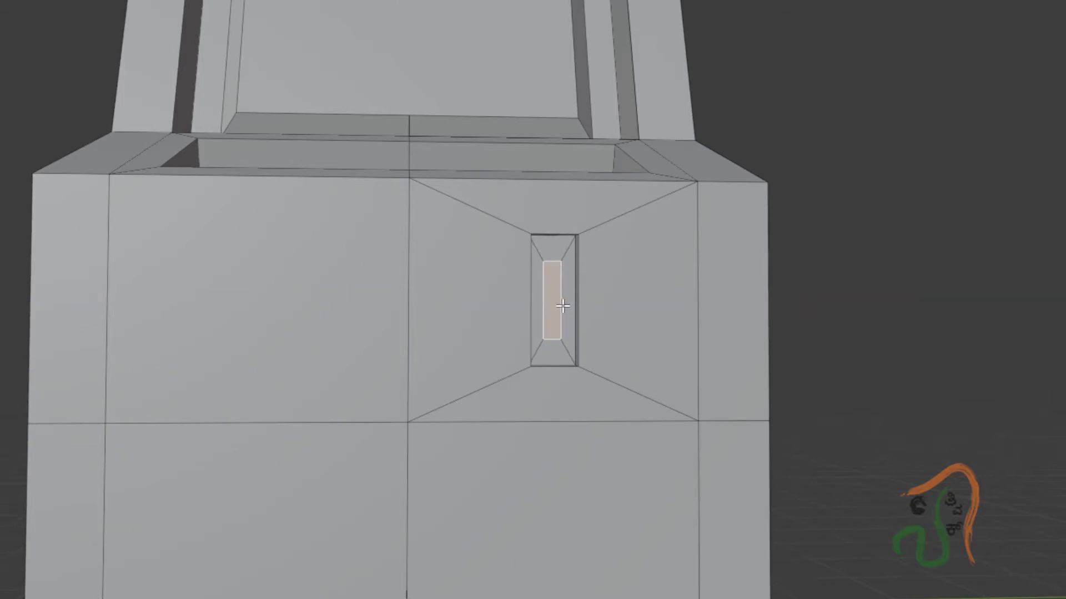
Extrude the thin slot face deep into the cabinet and check the opening in Object Mode with everything deselected.
{"action": "key", "text": "g"}
{"action": "key", "text": "z"}
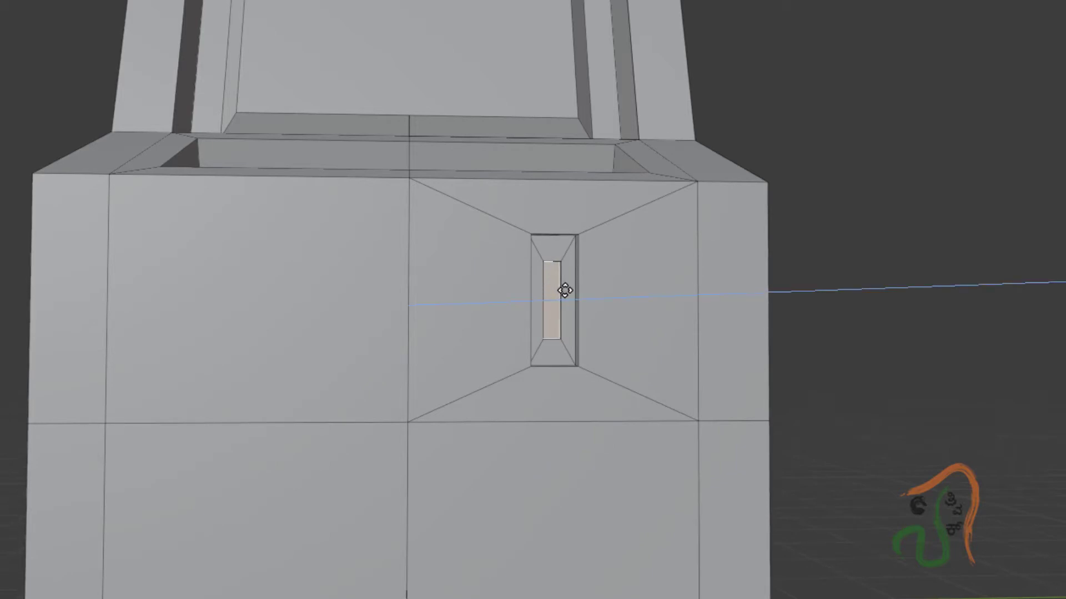
{"action": "left_click", "coordinate": [538, 237]}
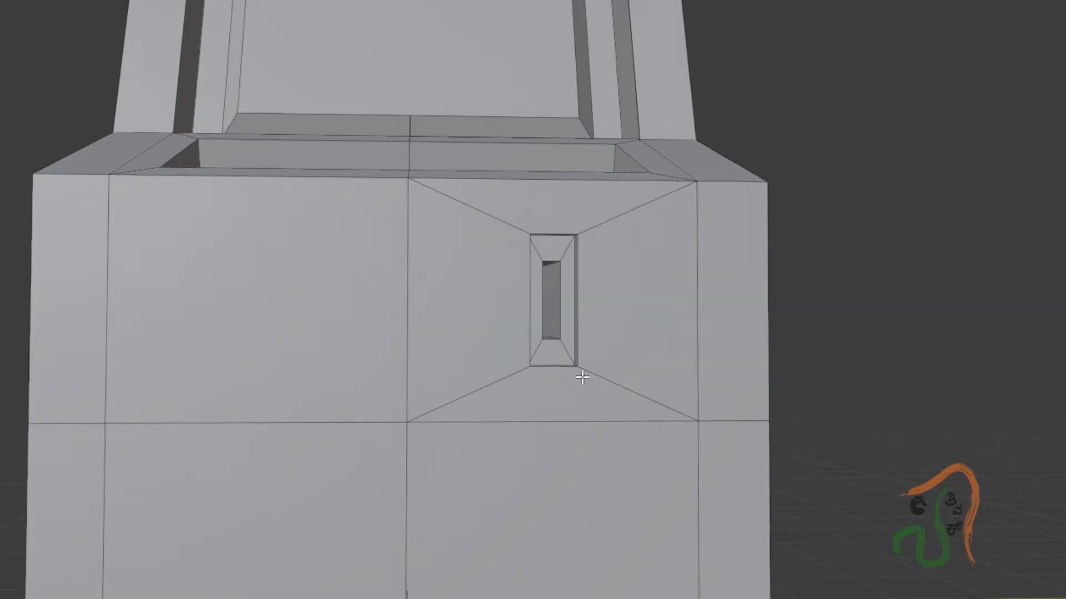
{"action": "mouse_move", "coordinate": [577, 374]}
{"action": "middle_mouse_down"}
{"action": "mouse_move", "coordinate": [554, 373]}
{"action": "mouse_move", "coordinate": [576, 340]}
{"action": "mouse_move", "coordinate": [588, 360]}
{"action": "mouse_move", "coordinate": [571, 365]}
{"action": "middle_mouse_up"}
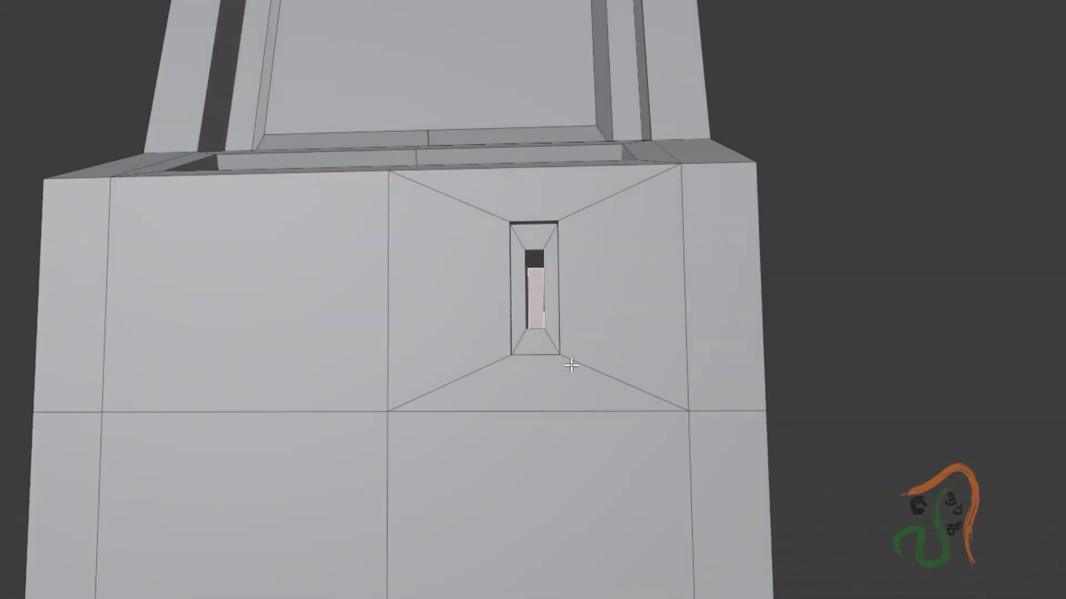
{"action": "middle_click_drag", "start_coordinate": [523, 268], "coordinate": [537, 321]}
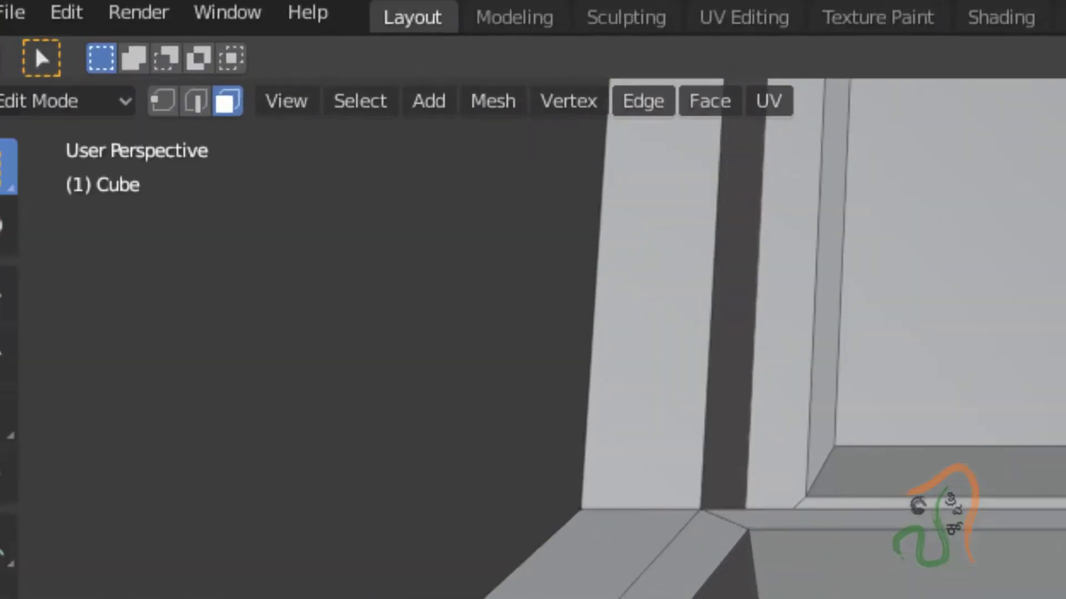
{"action": "key", "text": "Tab"}
{"action": "key", "text": "alt+a"}
{"action": "middle_click_drag", "start_coordinate": [832, 444], "coordinate": [660, 347]}
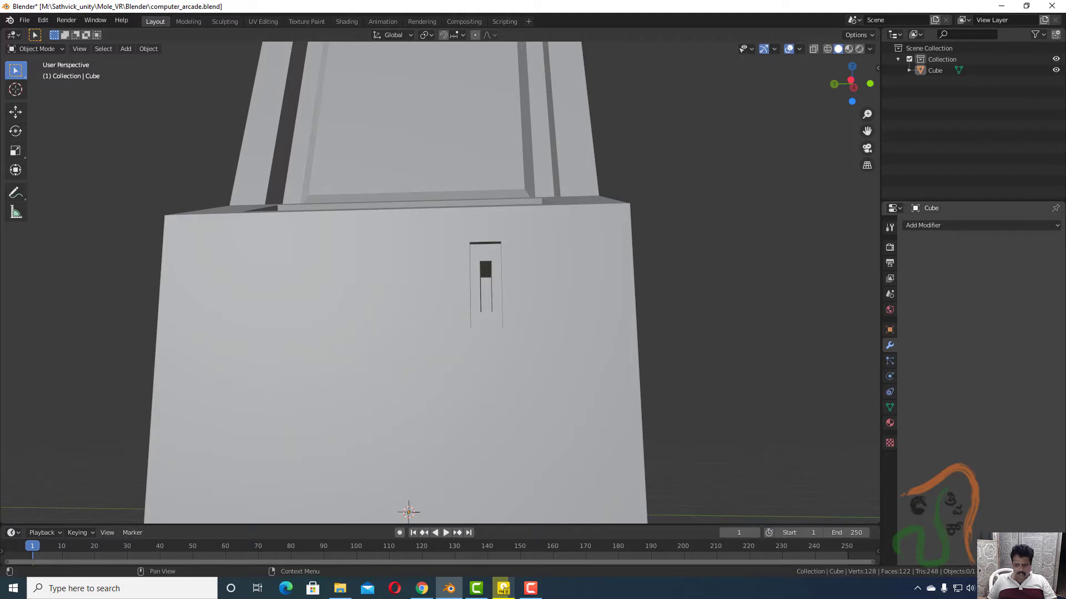
{"action": "middle_click_drag", "start_coordinate": [467, 345], "coordinate": [520, 378]}
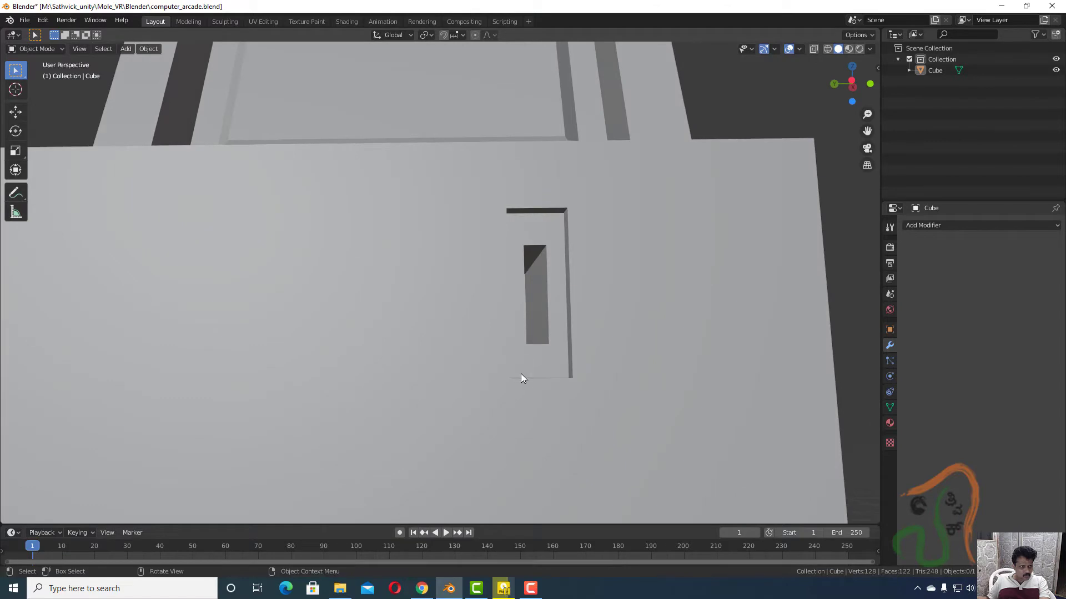
Return the cabinet to Edit Mode and bevel the edge loop around the inner slot opening.
{"action": "left_click", "coordinate": [336, 228]}
{"action": "key", "text": "Tab"}
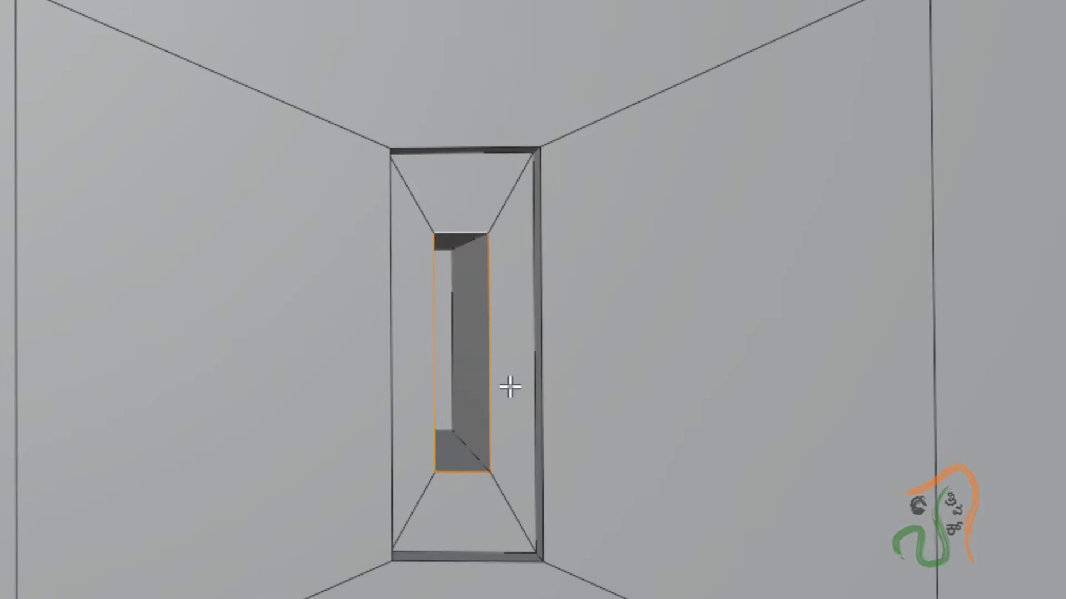
{"action": "middle_click_drag", "start_coordinate": [512, 385], "coordinate": [544, 335]}
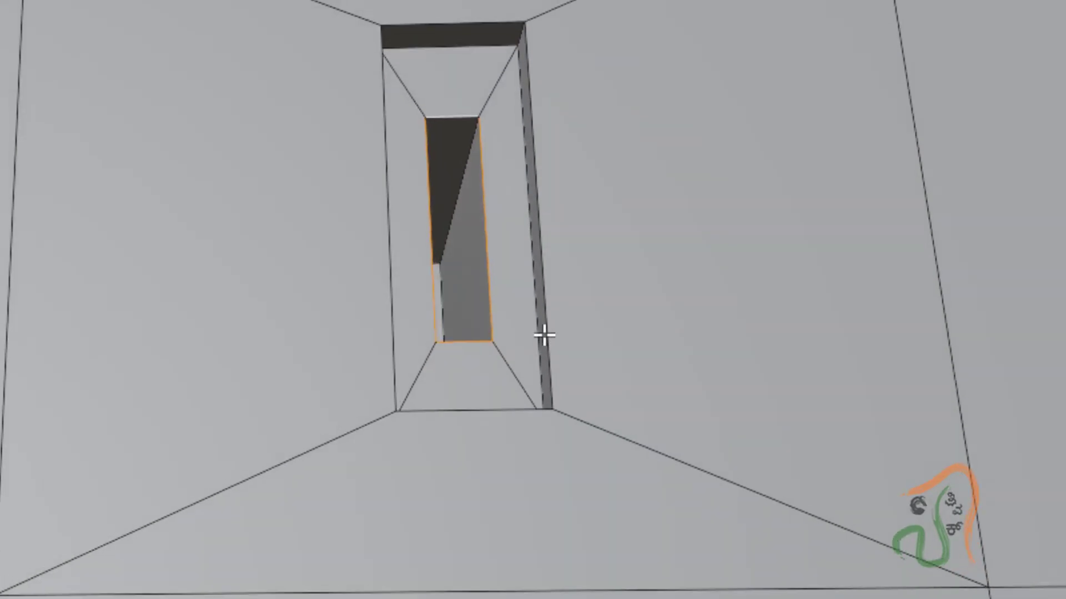
{"action": "key", "text": "i"}
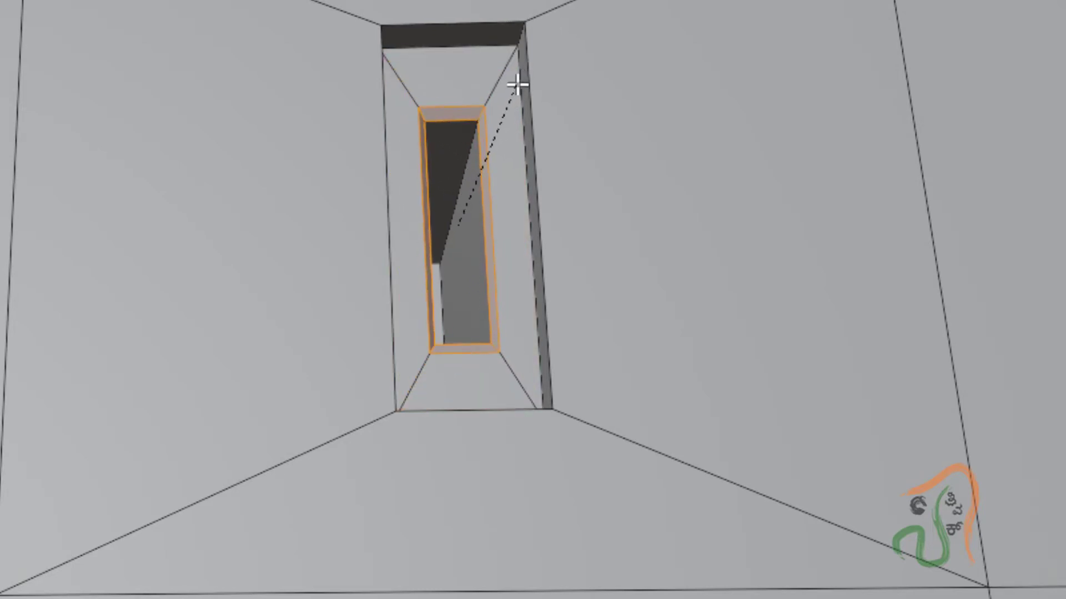
{"action": "scroll", "coordinate": [466, 240], "scroll_direction": "up", "scroll_amount": 10}
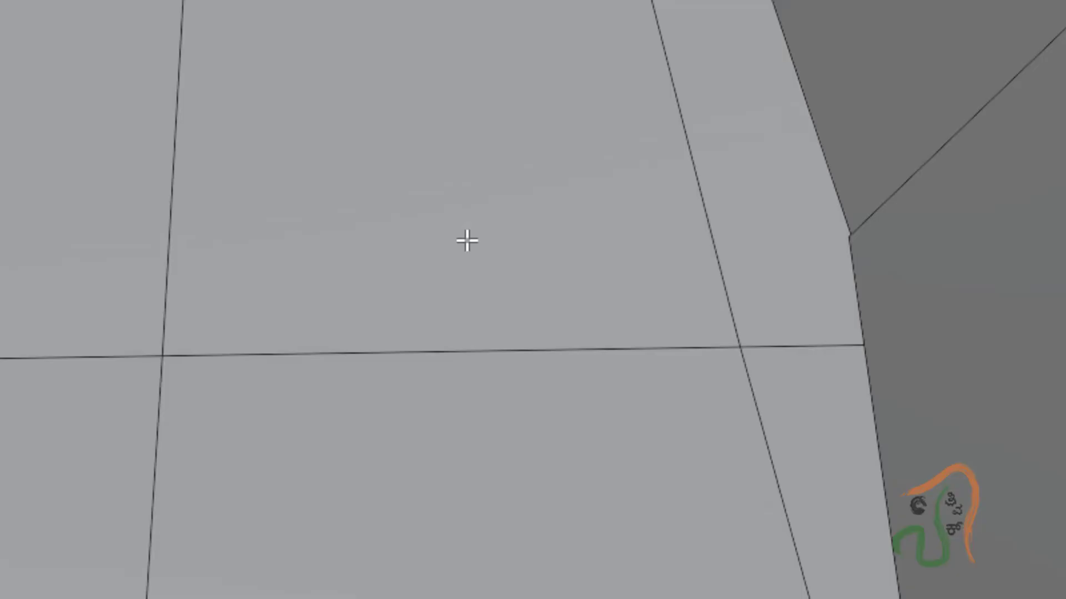
{"action": "scroll", "coordinate": [466, 228], "scroll_direction": "down", "scroll_amount": 8}
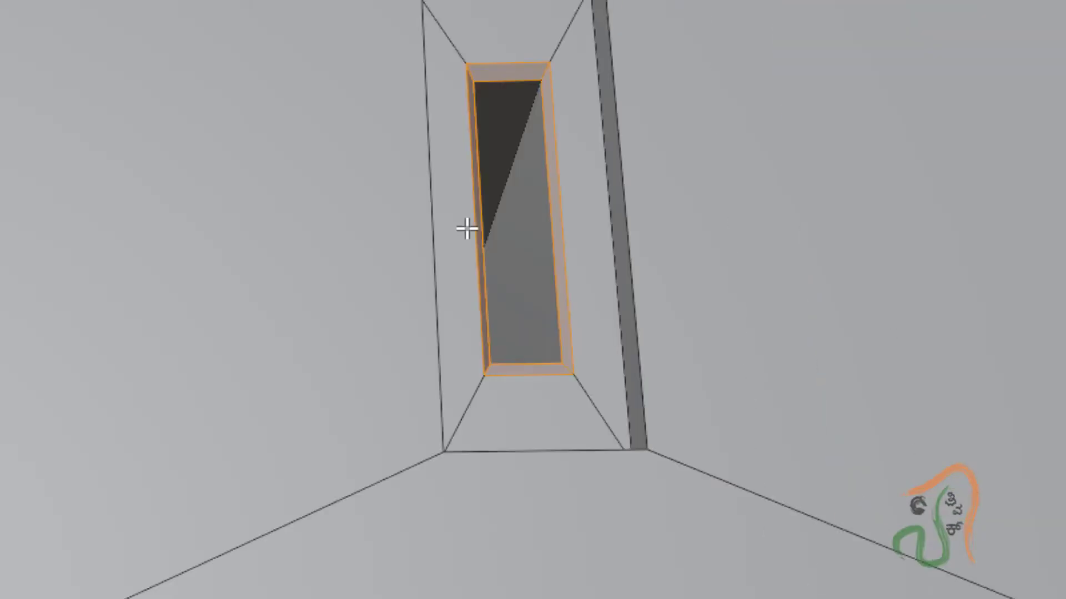
{"action": "scroll", "coordinate": [467, 228], "scroll_direction": "up", "scroll_amount": 2}
Bevel the edge loop around the floor of the slot's outer recess with a narrow width and clear the selection.
{"action": "left_click", "coordinate": [496, 276]}
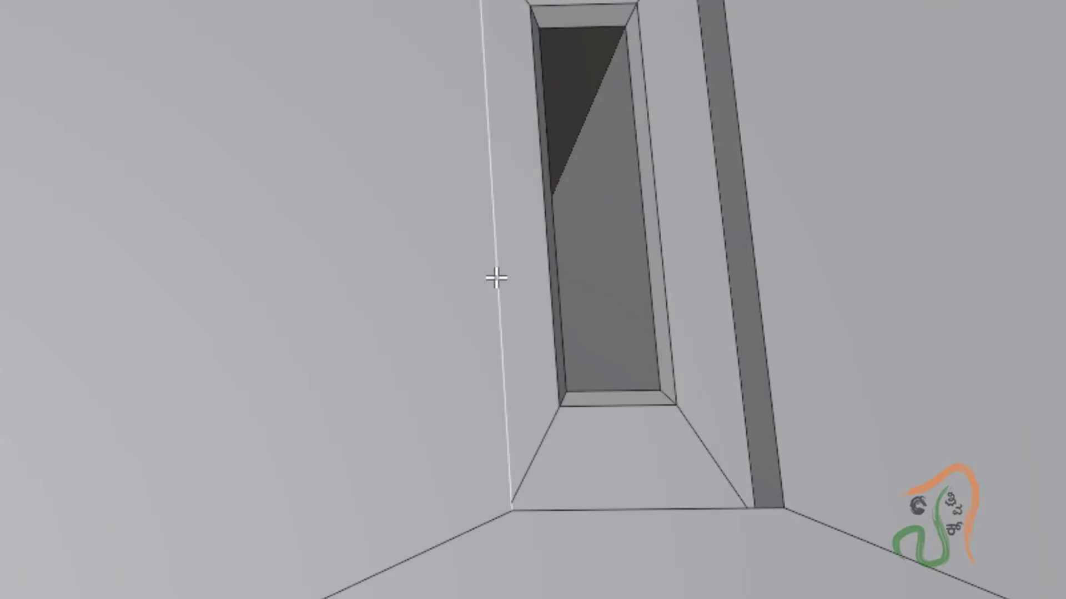
{"action": "middle_click_drag", "start_coordinate": [606, 301], "coordinate": [605, 343]}
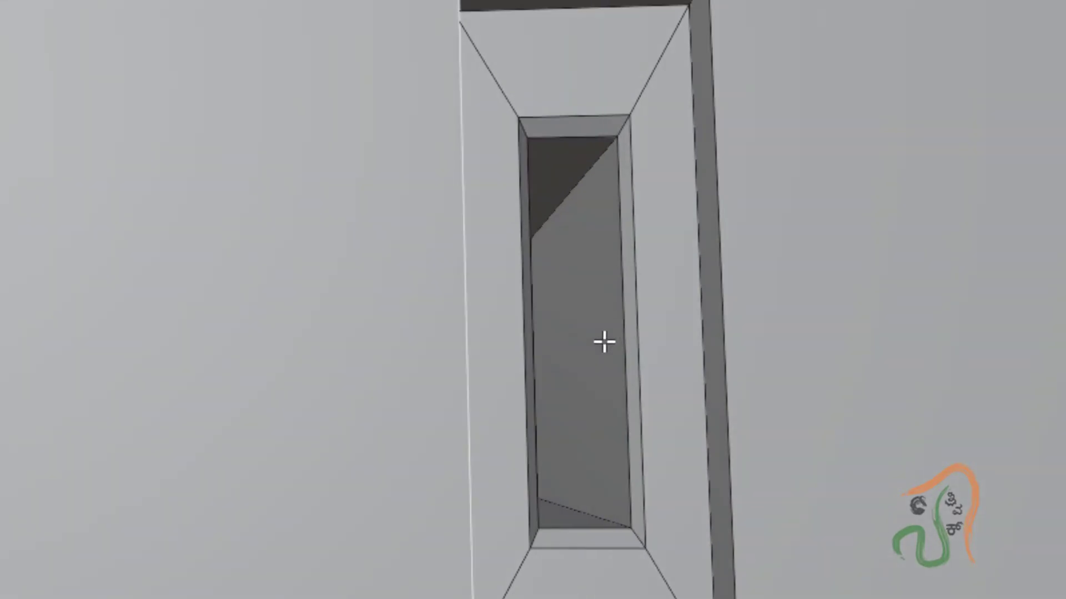
{"action": "left_click", "coordinate": [692, 71]}
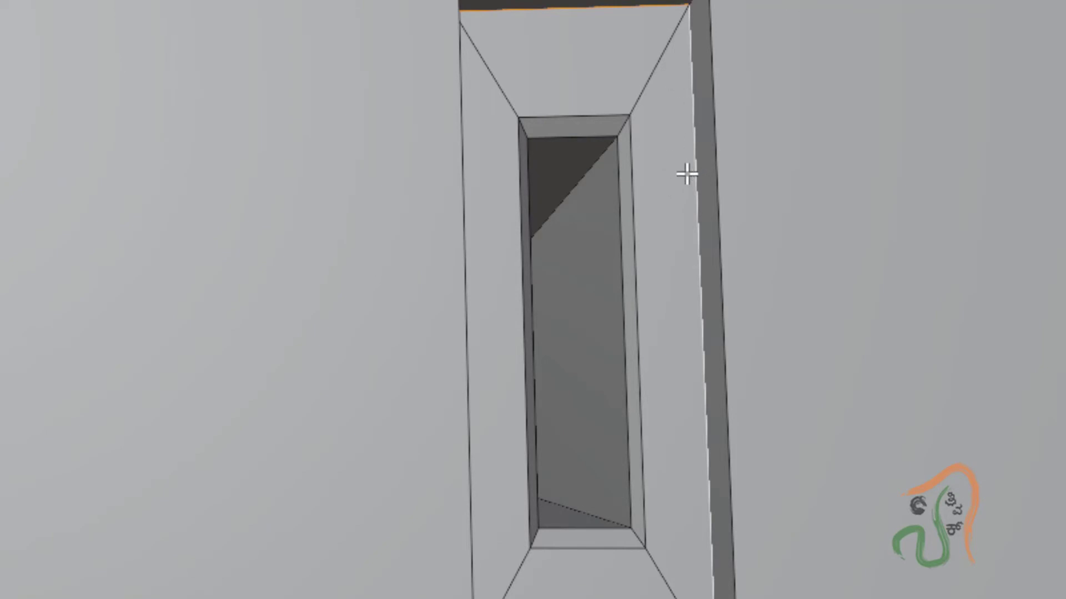
{"action": "key", "text": "ctrl+b"}
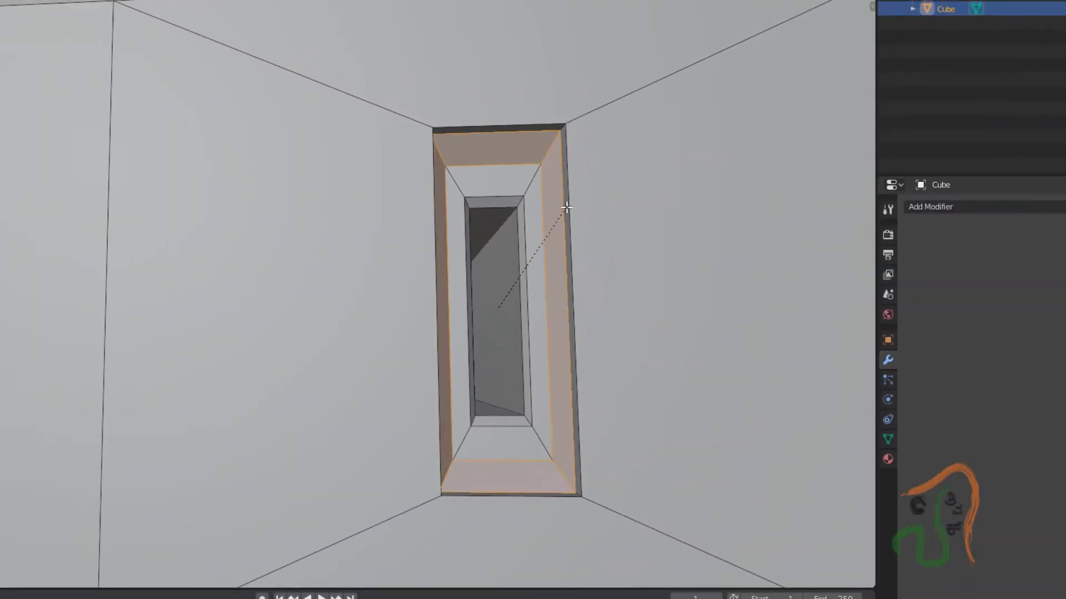
{"action": "left_click", "coordinate": [554, 217]}
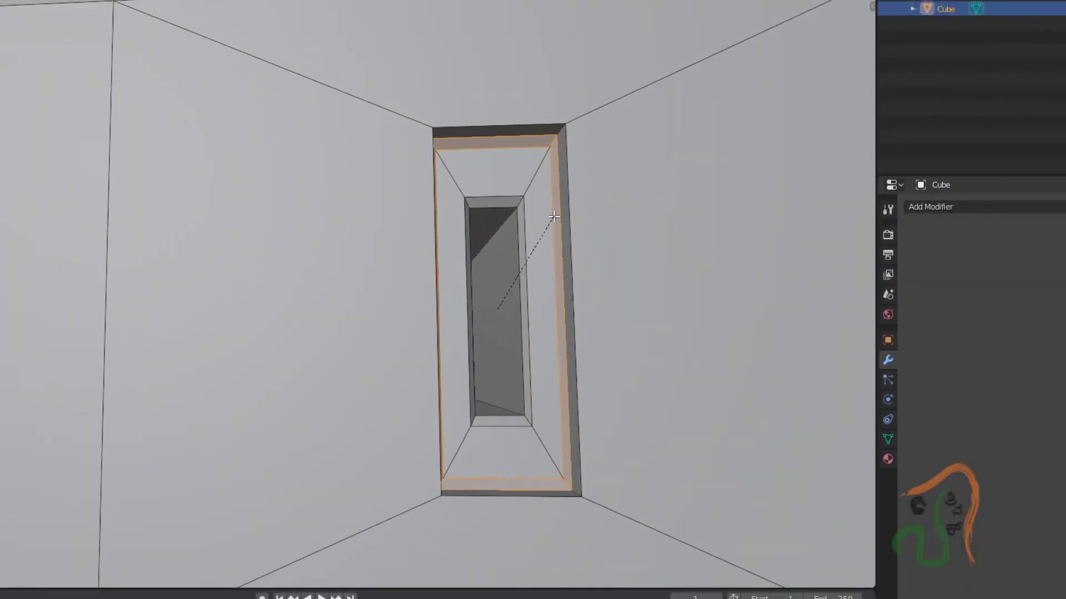
{"action": "middle_click_drag", "start_coordinate": [613, 309], "coordinate": [662, 316]}
{"action": "key", "text": "alt+a"}
{"action": "middle_click_drag", "start_coordinate": [522, 193], "coordinate": [506, 242]}
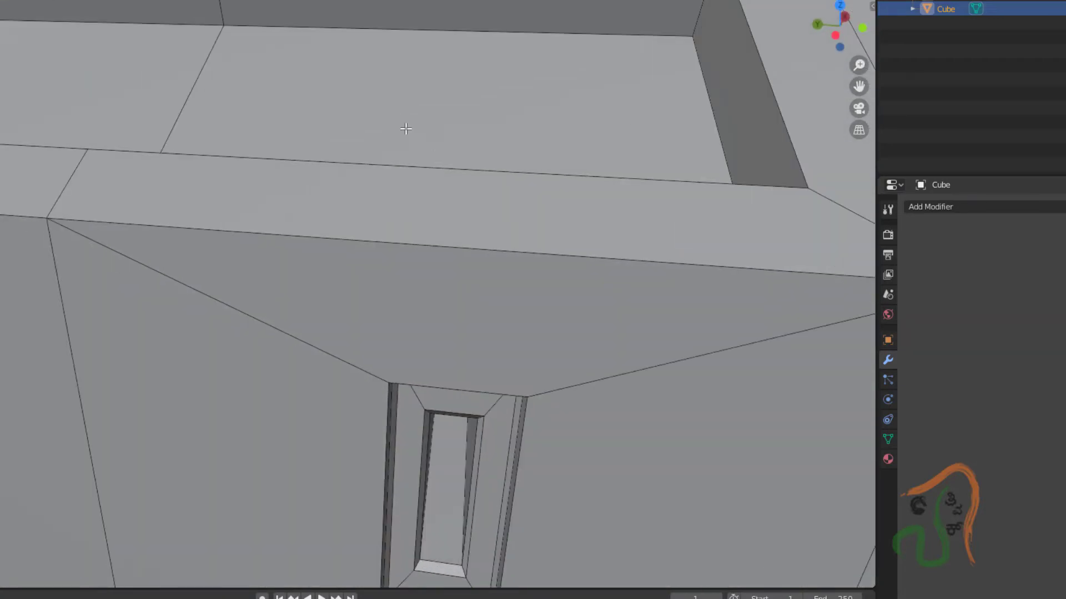
Inset the upper-left middle face of the lower front and extrude it inward as a rectangular recess.
{"action": "scroll", "coordinate": [282, 479], "scroll_direction": "down", "scroll_amount": 3}
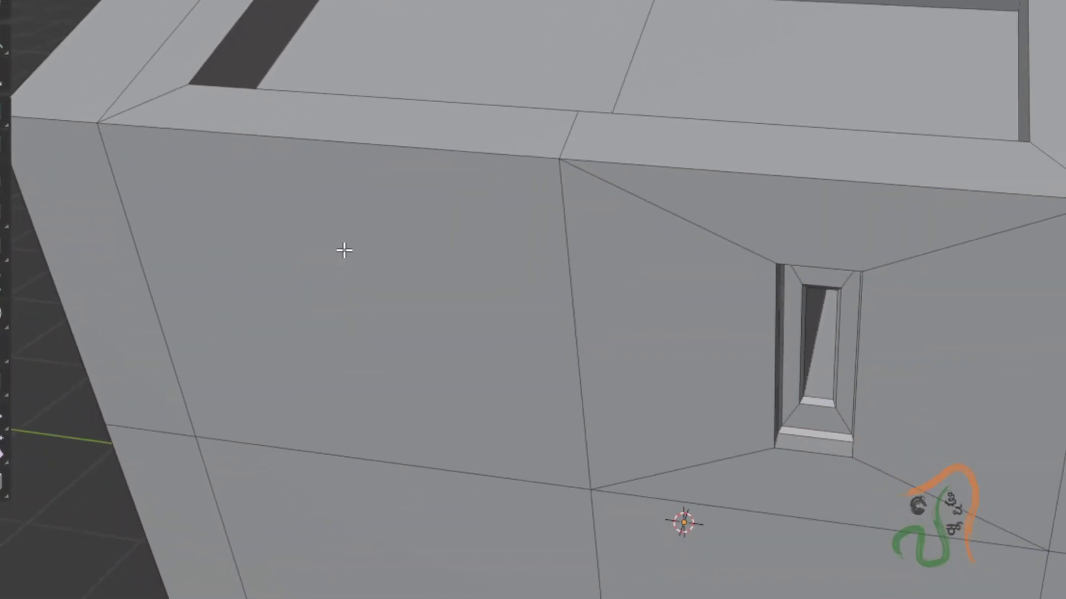
{"action": "left_click", "coordinate": [355, 269]}
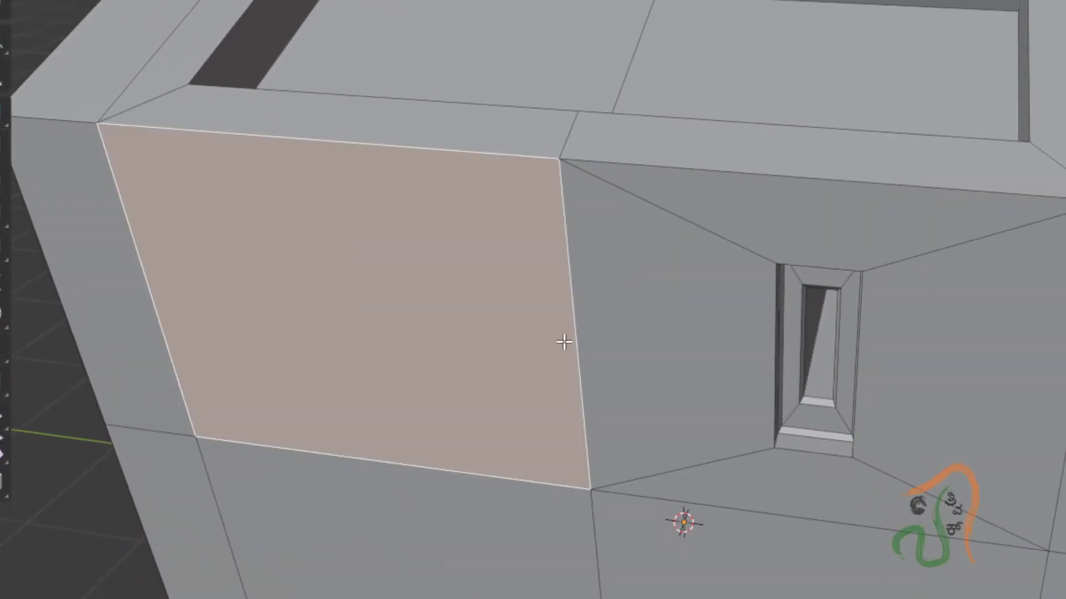
{"action": "key", "text": "i"}
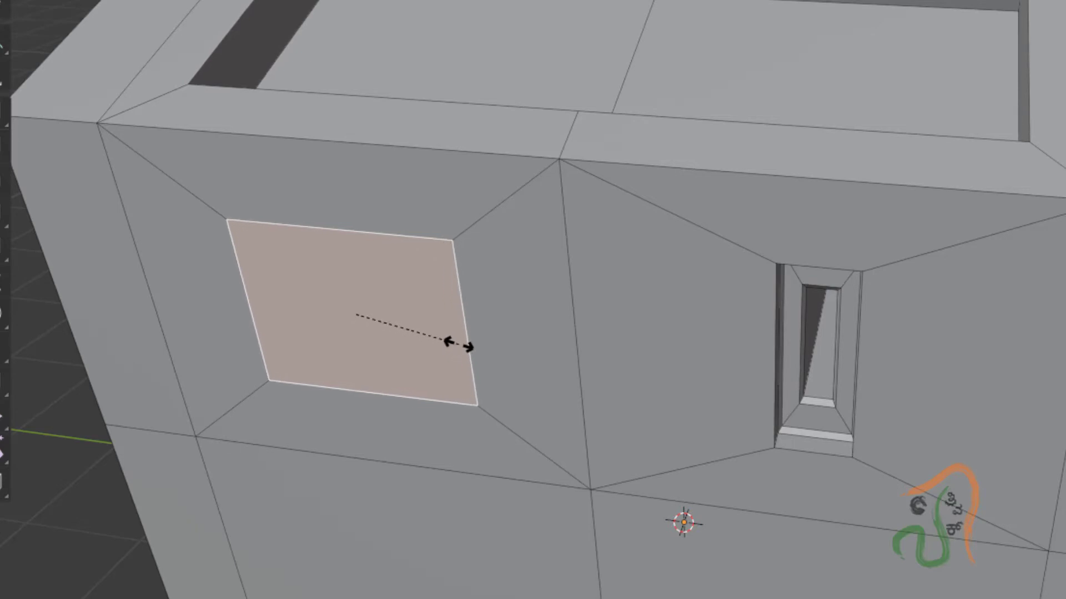
{"action": "left_click", "coordinate": [459, 345]}
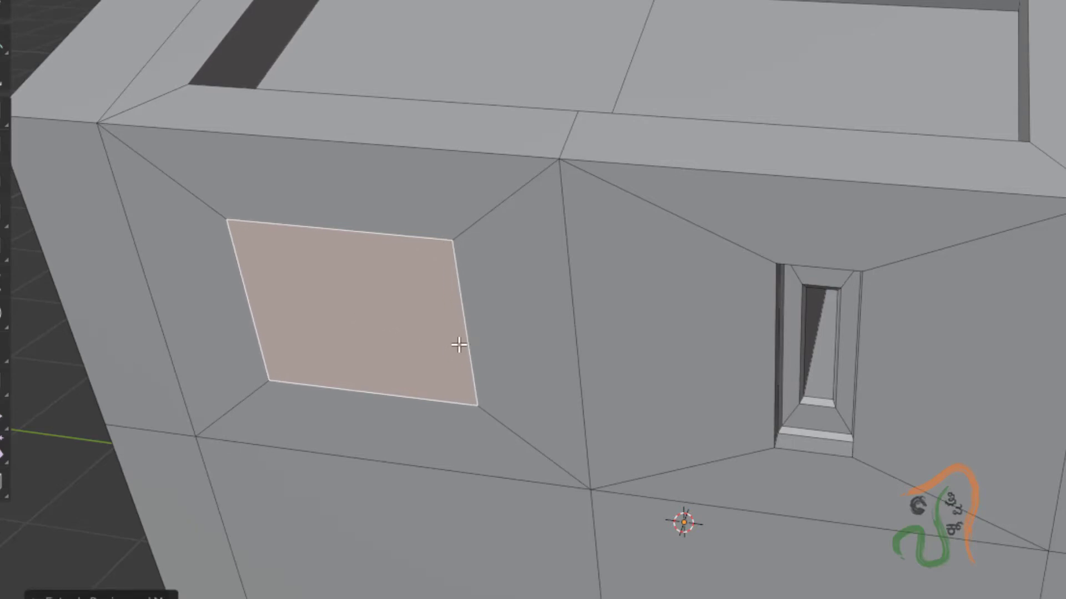
{"action": "key", "text": "e"}
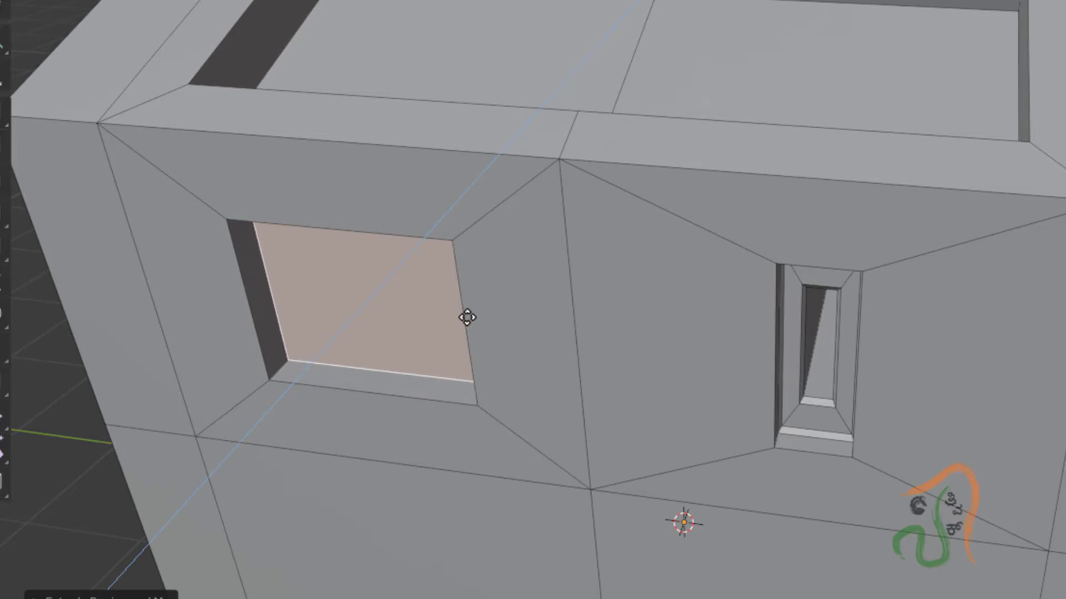
{"action": "left_click", "coordinate": [465, 318]}
Inset the floor of the left recess to a small rectangle and stretch it along Y into a wide horizontal strip.
{"action": "middle_click_drag", "start_coordinate": [483, 388], "coordinate": [519, 344]}
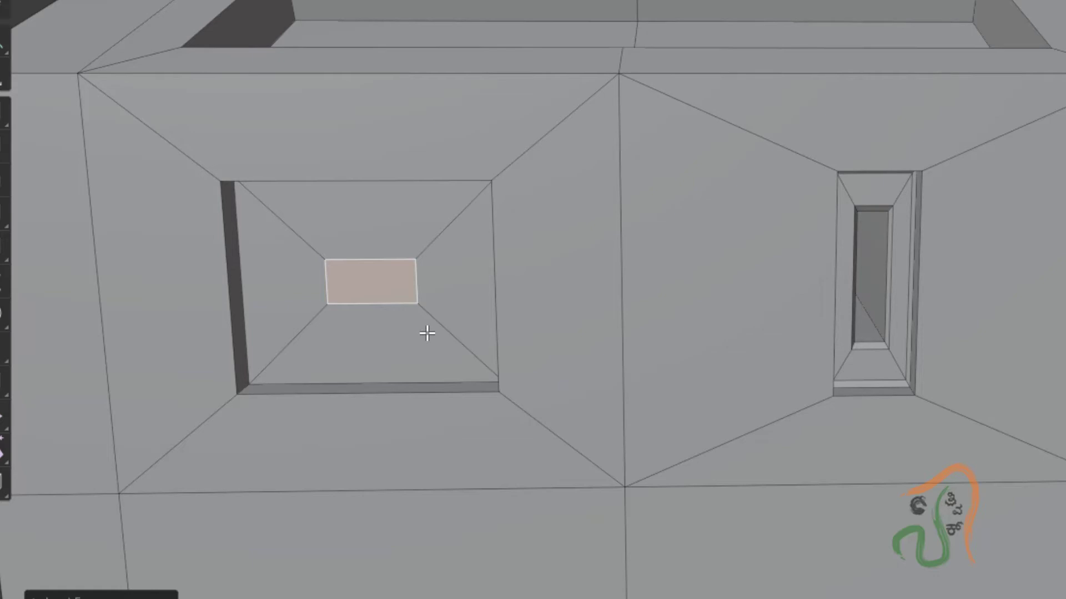
{"action": "key", "text": "i"}
{"action": "key", "text": "x"}
{"action": "right_click", "coordinate": [536, 187]}
{"action": "key", "text": "s"}
{"action": "key", "text": "y"}
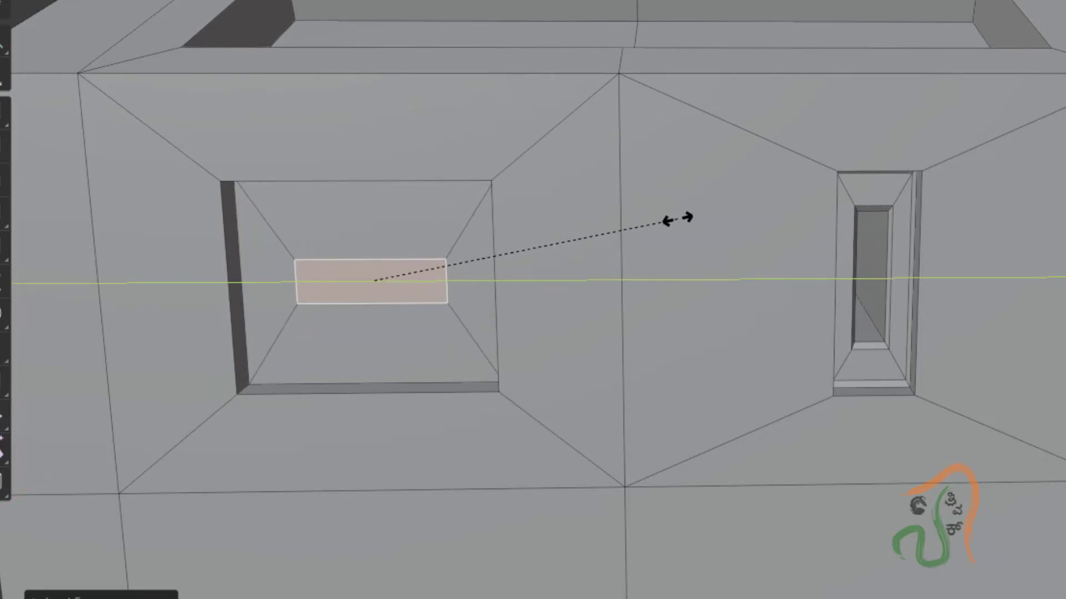
{"action": "left_click", "coordinate": [705, 217]}
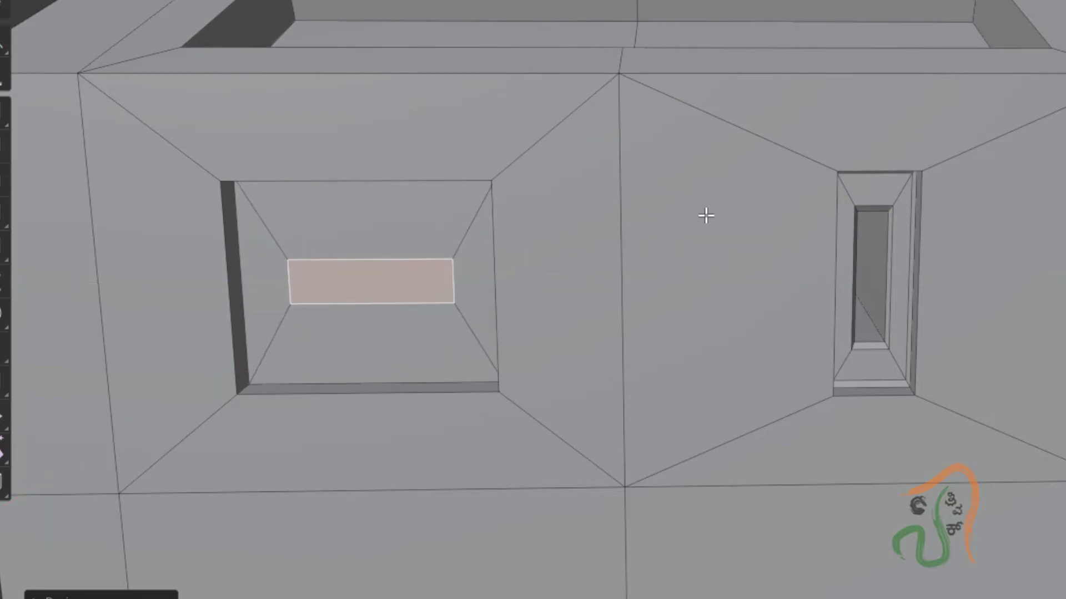
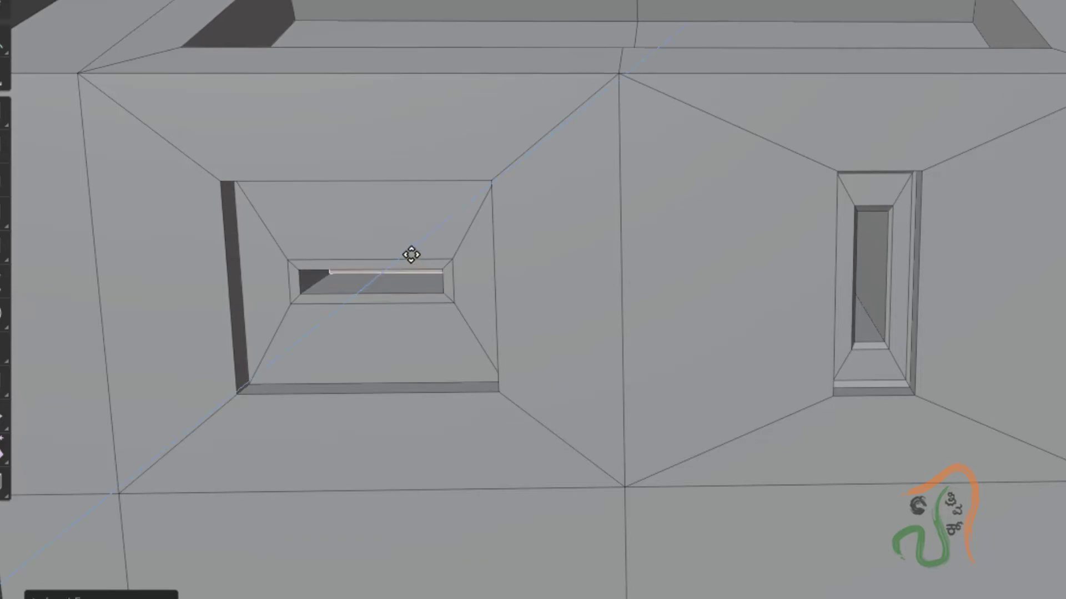
Inset the wide horizontal strip slightly and extrude its inner face deep into the cabinet as a slot.
{"action": "left_click", "coordinate": [423, 229]}
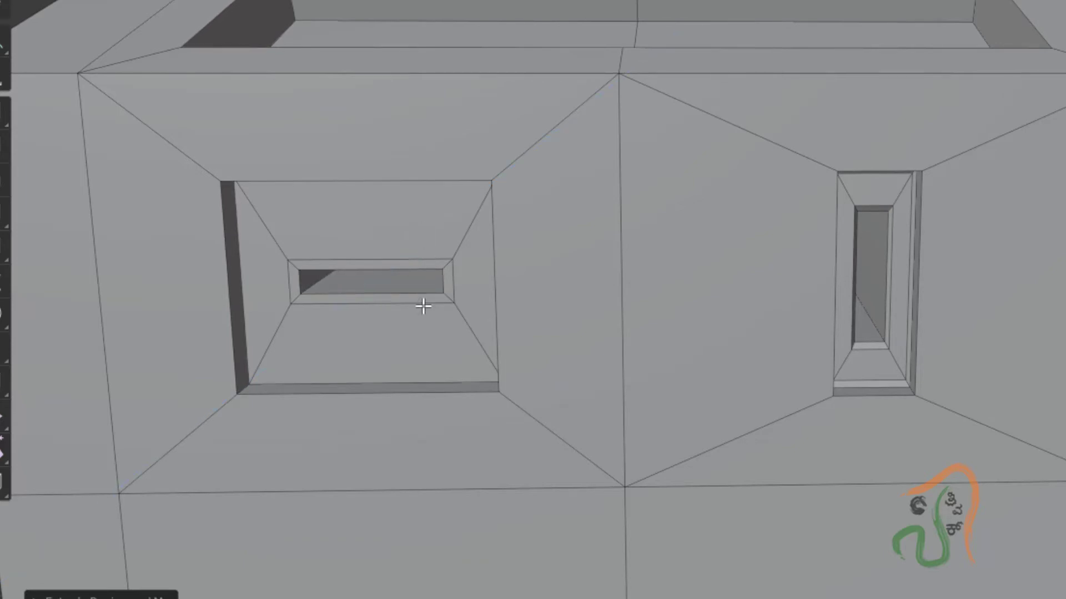
{"action": "middle_click_drag", "start_coordinate": [423, 337], "coordinate": [423, 267]}
{"action": "middle_click_drag", "start_coordinate": [394, 327], "coordinate": [395, 224]}
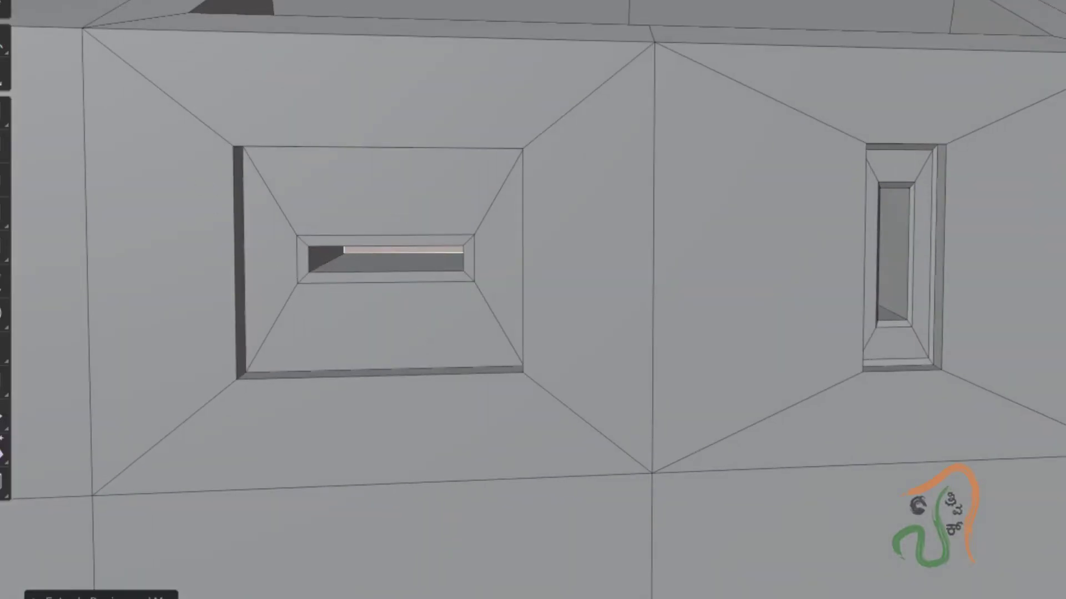
Bevel the edge loop around the floor of the left recess on the lower front with a narrow width.
{"action": "left_click", "coordinate": [149, 111]}
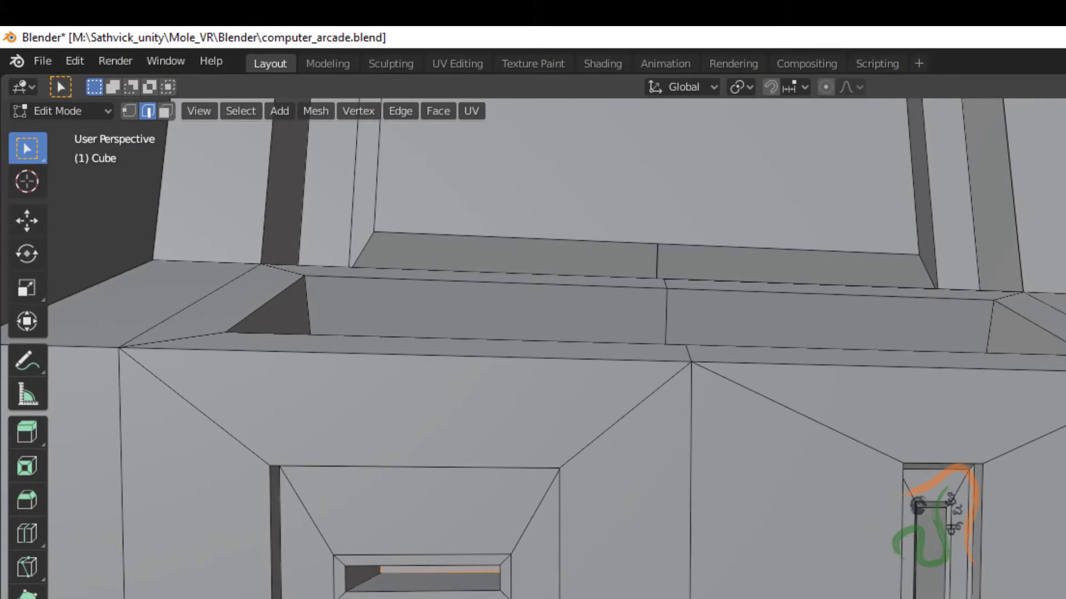
{"action": "middle_click_drag", "start_coordinate": [546, 593], "coordinate": [519, 383]}
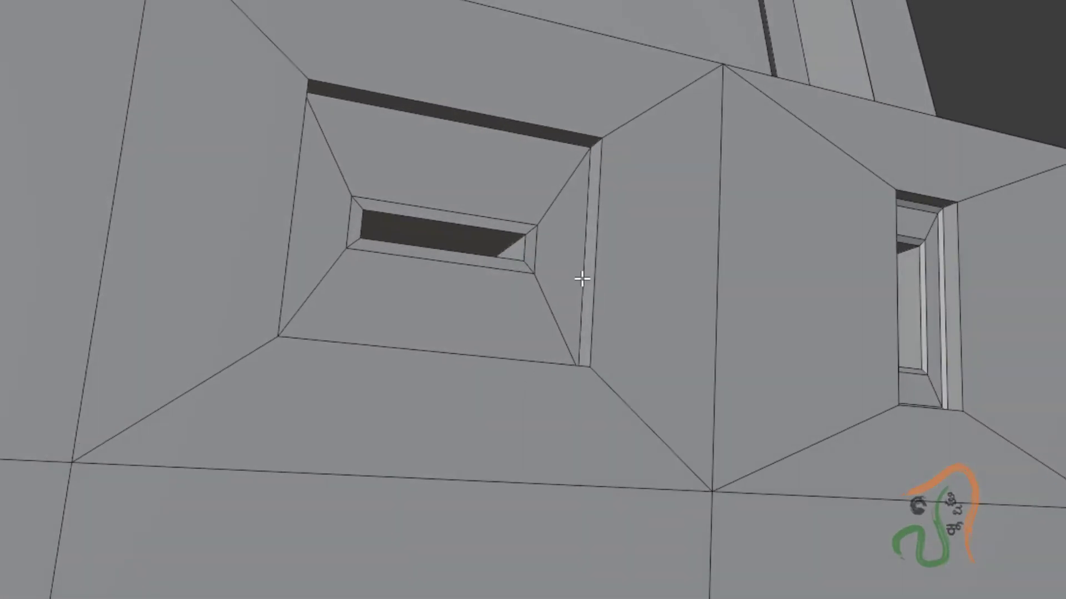
{"action": "left_click", "coordinate": [582, 279], "text": "alt"}
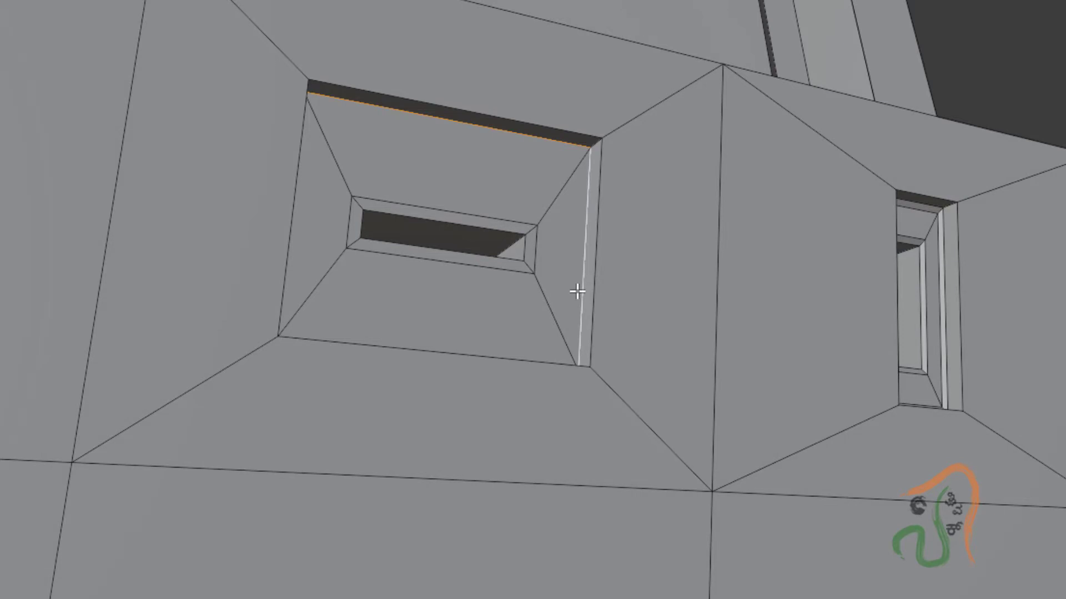
{"action": "key", "text": "e"}
{"action": "key", "text": "s"}
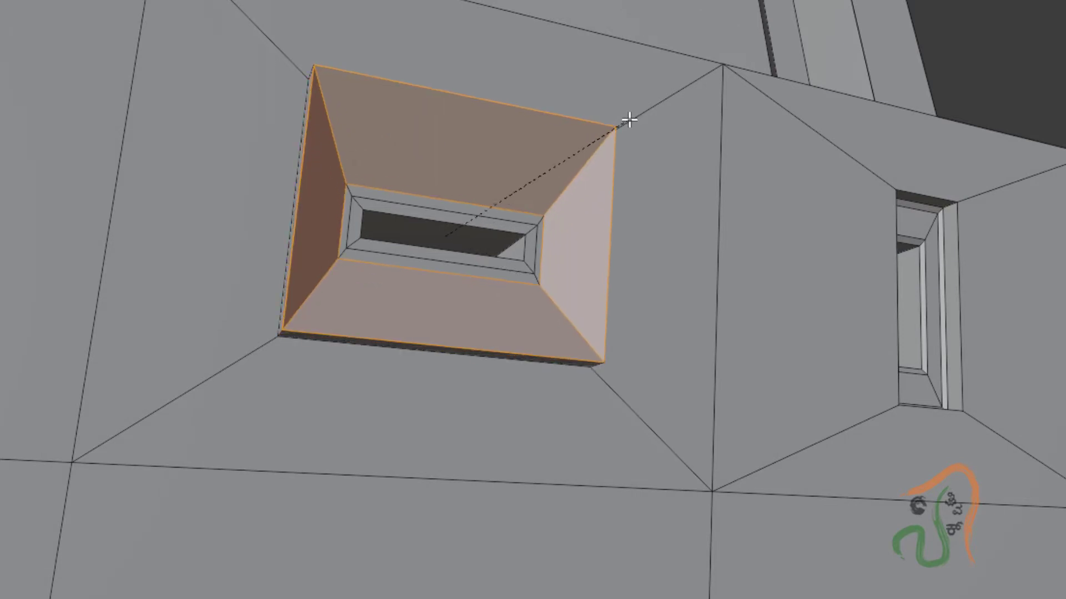
{"action": "right_click", "coordinate": [578, 158]}
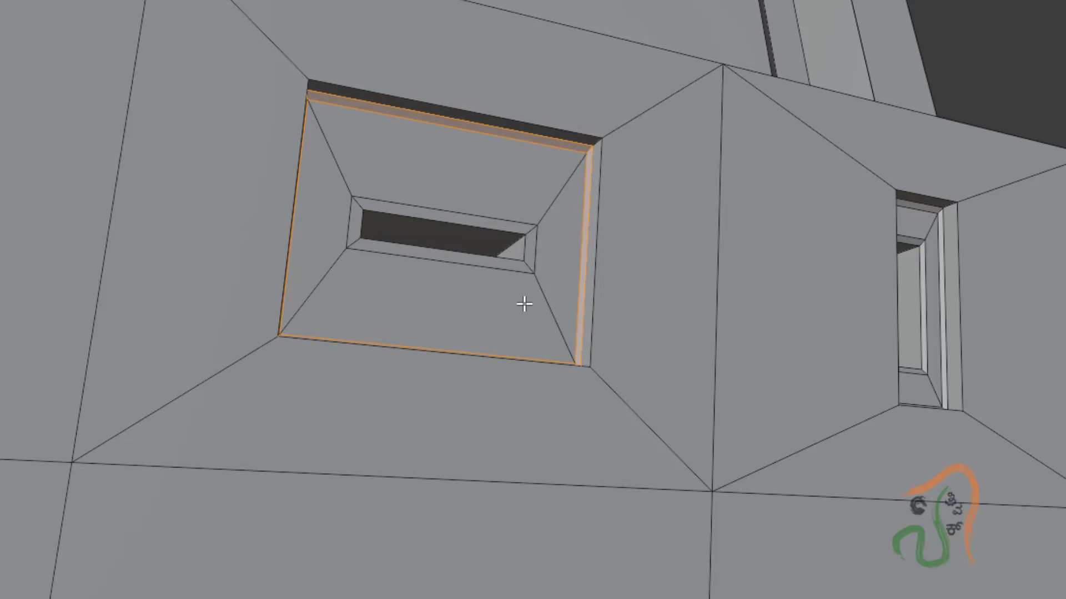
{"action": "middle_click_drag", "start_coordinate": [524, 303], "coordinate": [510, 316]}
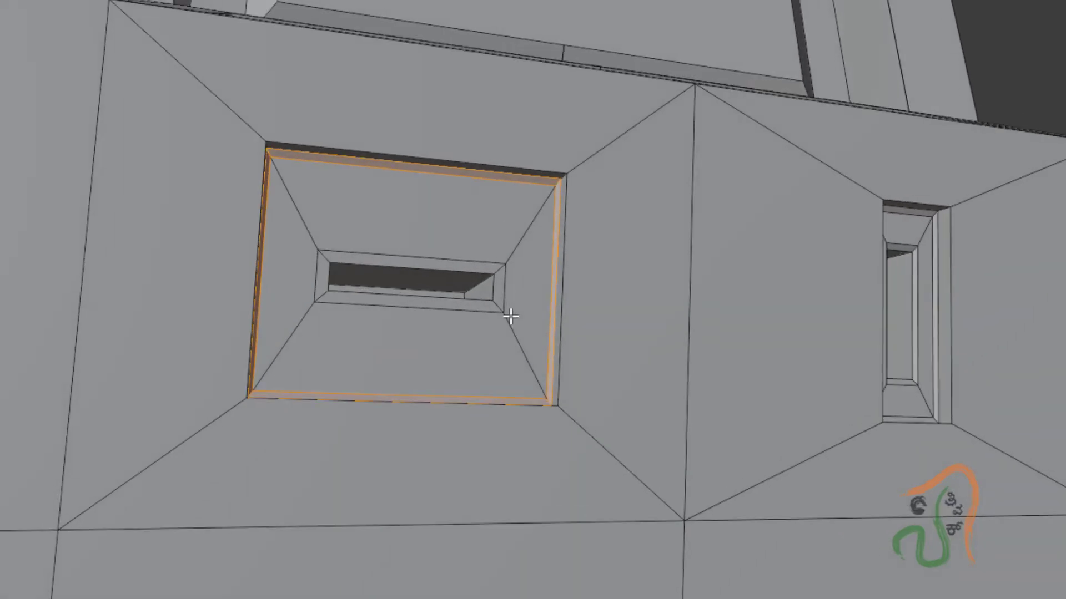
Bevel the edge loop around the horizontal slot's opening narrowly and check the shape in Object Mode before resuming editing.
{"action": "left_click", "coordinate": [484, 273], "text": "alt"}
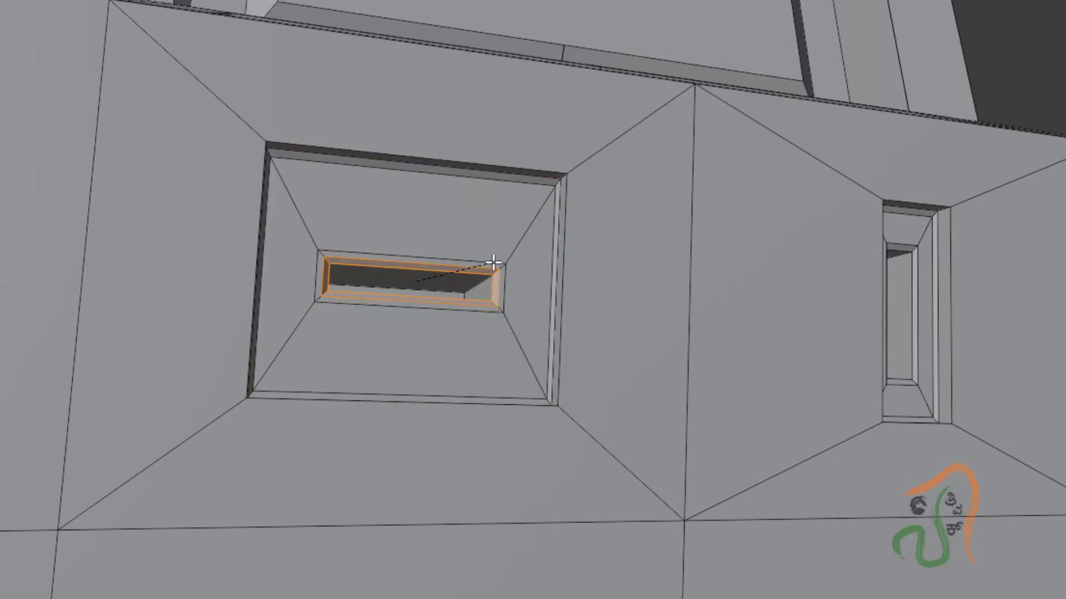
{"action": "mouse_move", "coordinate": [498, 336]}
{"action": "middle_mouse_down"}
{"action": "mouse_move", "coordinate": [469, 380]}
{"action": "mouse_move", "coordinate": [473, 408]}
{"action": "mouse_move", "coordinate": [477, 361]}
{"action": "mouse_move", "coordinate": [463, 370]}
{"action": "middle_mouse_up"}
{"action": "key", "text": "Tab"}
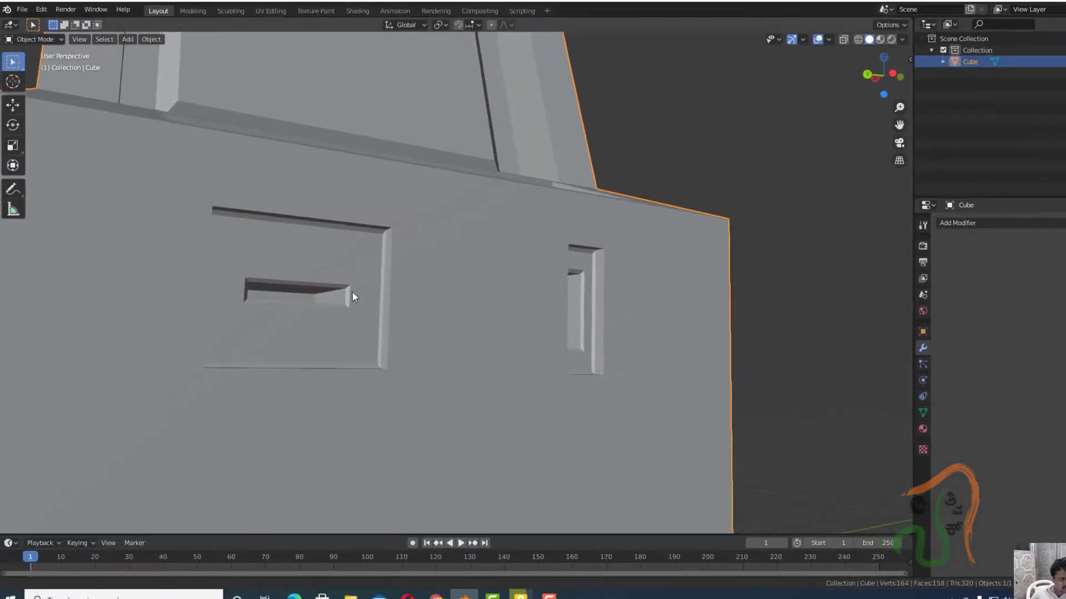
{"action": "middle_click_drag", "start_coordinate": [349, 290], "coordinate": [317, 317]}
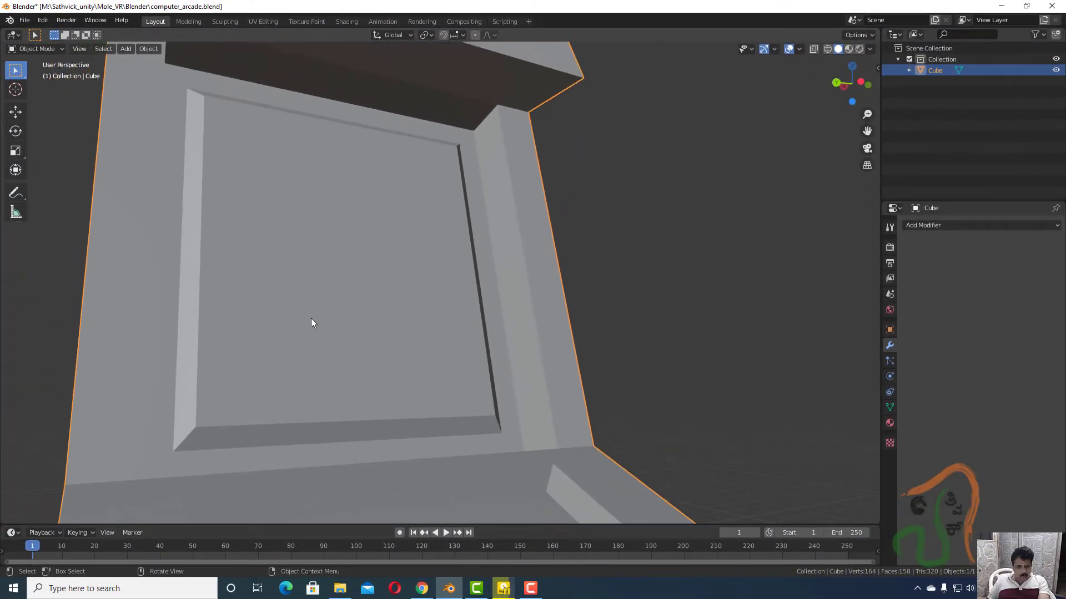
{"action": "key", "text": "Tab"}
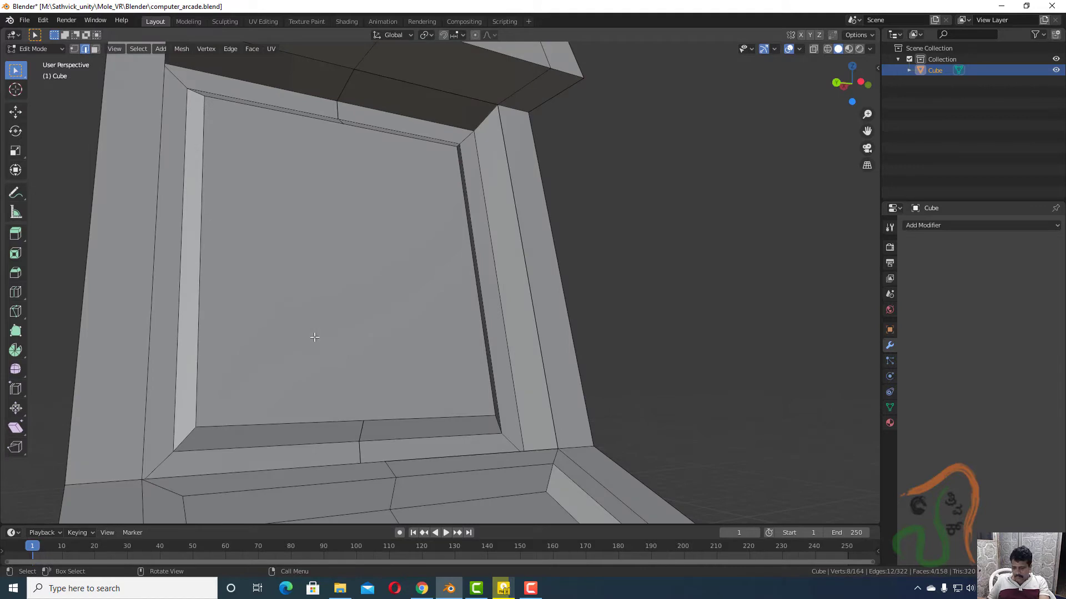
{"action": "left_click", "coordinate": [270, 423], "text": "alt"}
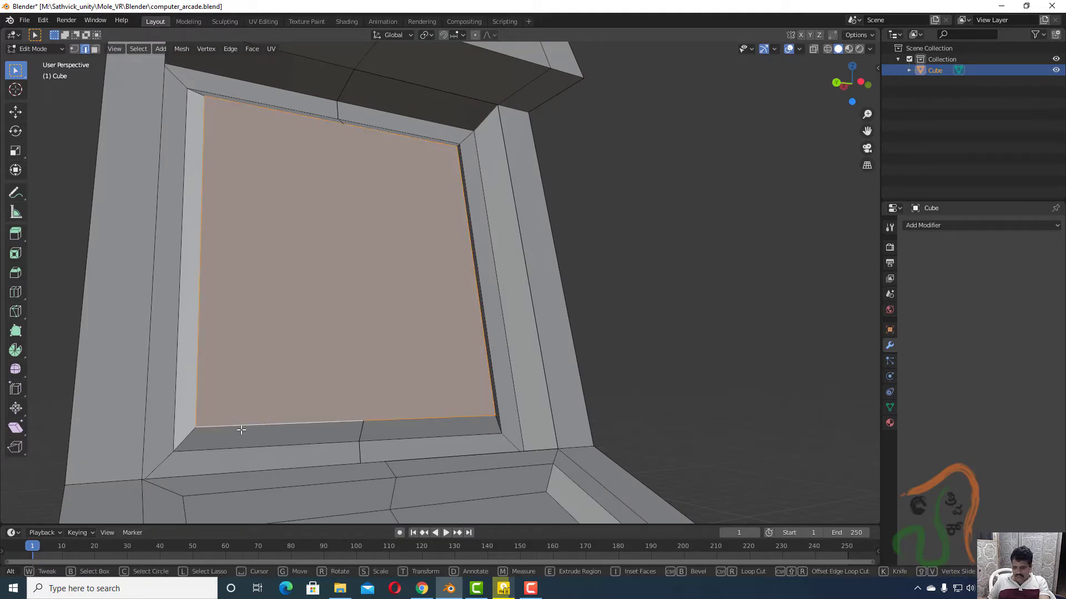
{"action": "key", "text": "ctrl+b"}
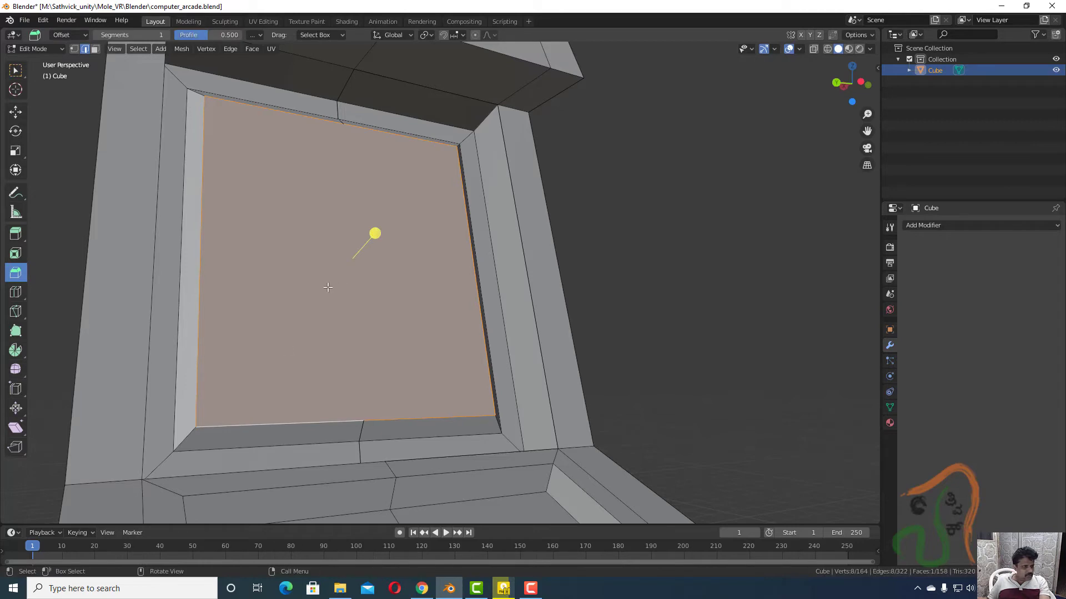
{"action": "right_click", "coordinate": [355, 340]}
{"action": "left_click", "coordinate": [433, 353]}
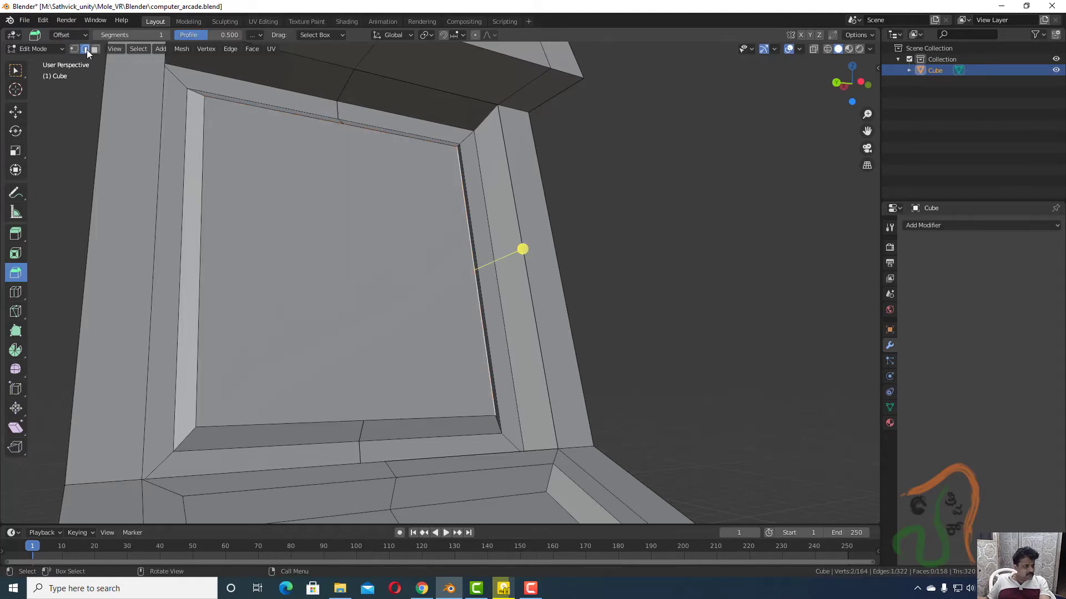
Bevel the edge loop around the recessed screen face by about 0.03 m and clear the selection.
{"action": "left_click", "coordinate": [265, 422], "text": "alt"}
{"action": "key", "text": "ctrl+b"}
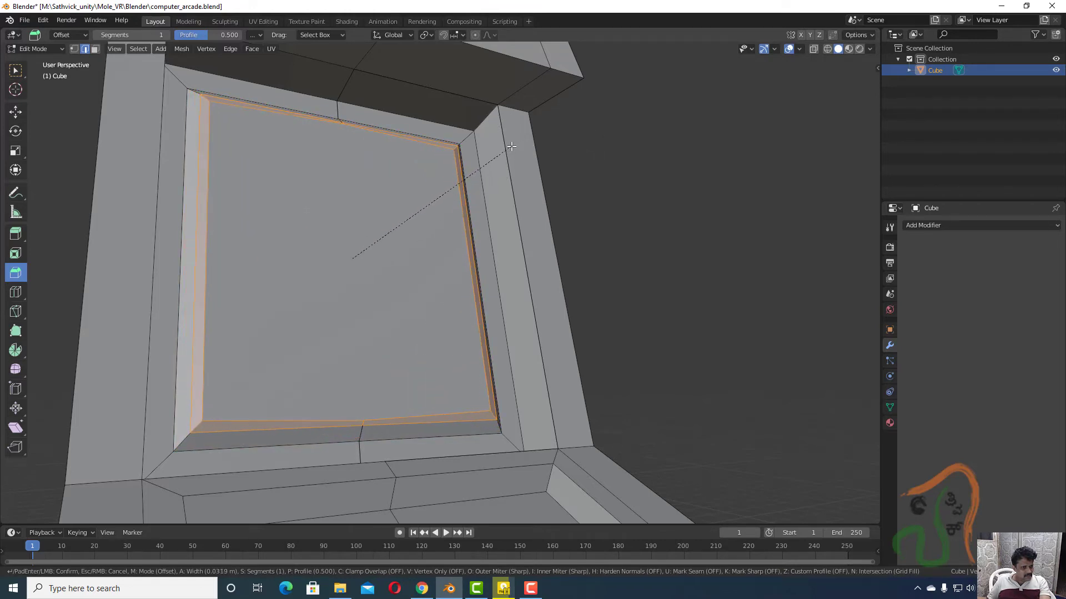
{"action": "left_click", "coordinate": [374, 238]}
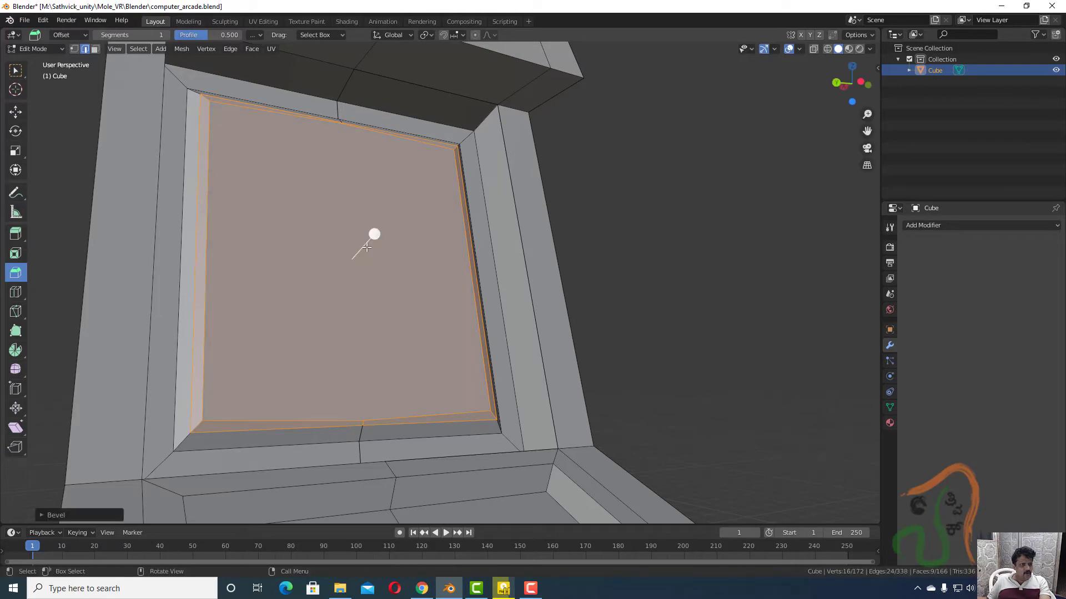
{"action": "key", "text": "alt+a"}
{"action": "middle_click_drag", "start_coordinate": [374, 239], "coordinate": [374, 317]}
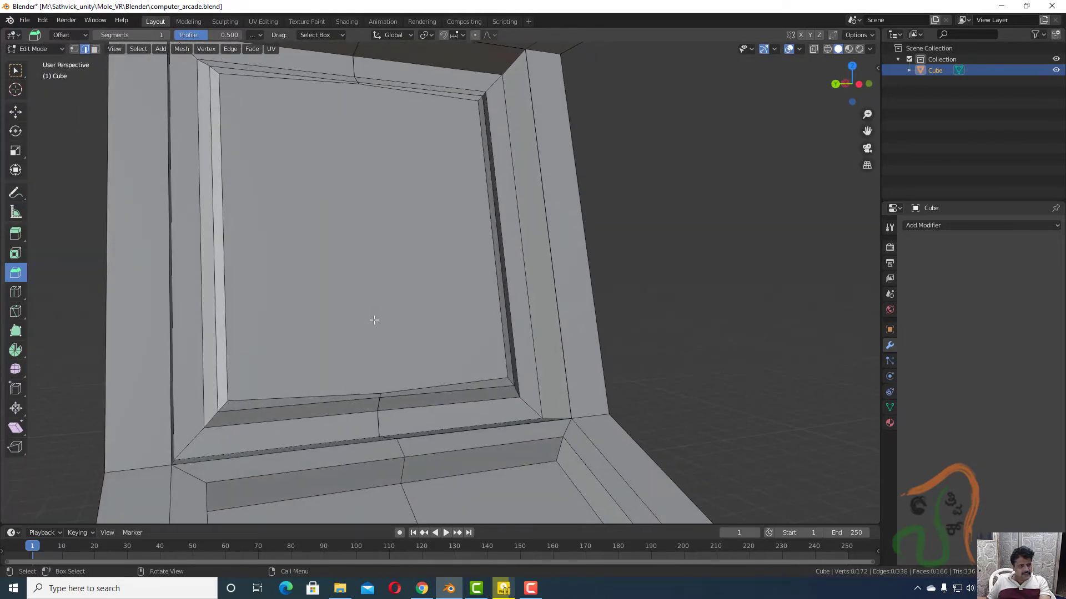
Examine the whole cabinet from the front and side, including the top overhang's edges.
{"action": "scroll", "coordinate": [377, 317], "scroll_direction": "down", "scroll_amount": 8}
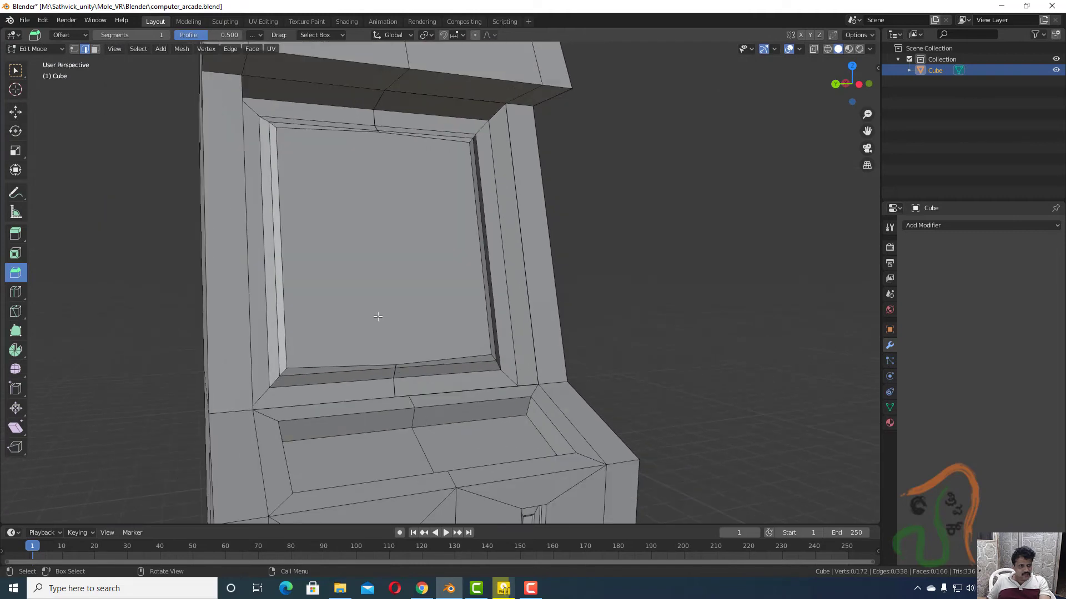
{"action": "middle_click_drag", "start_coordinate": [377, 316], "coordinate": [383, 369]}
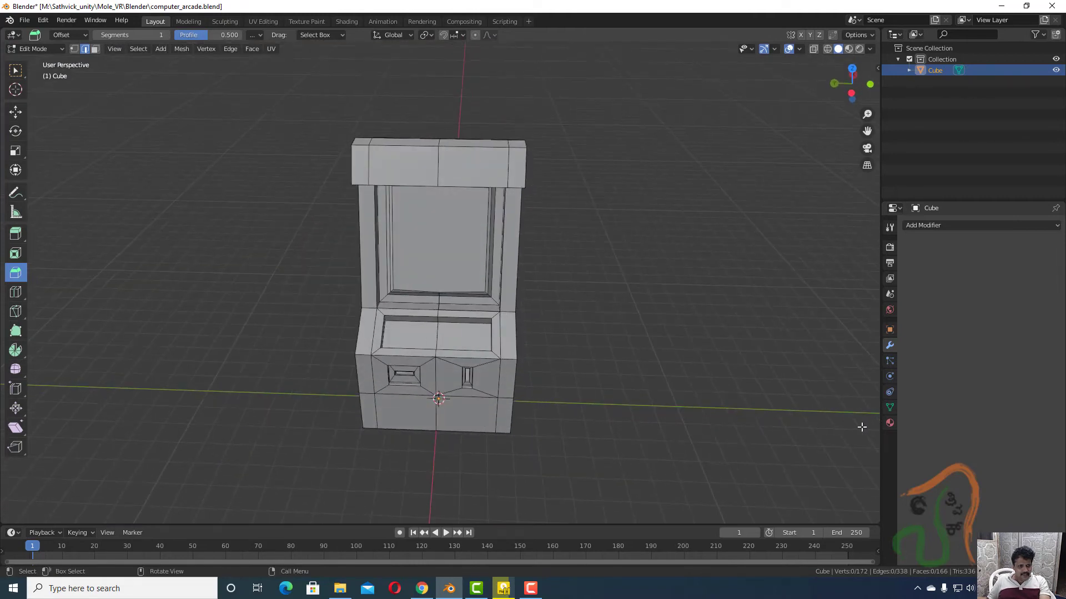
{"action": "middle_click_drag", "start_coordinate": [487, 321], "coordinate": [605, 311]}
{"action": "scroll", "coordinate": [429, 266], "scroll_direction": "up", "scroll_amount": 5}
{"action": "scroll", "coordinate": [416, 267], "scroll_direction": "down", "scroll_amount": 5}
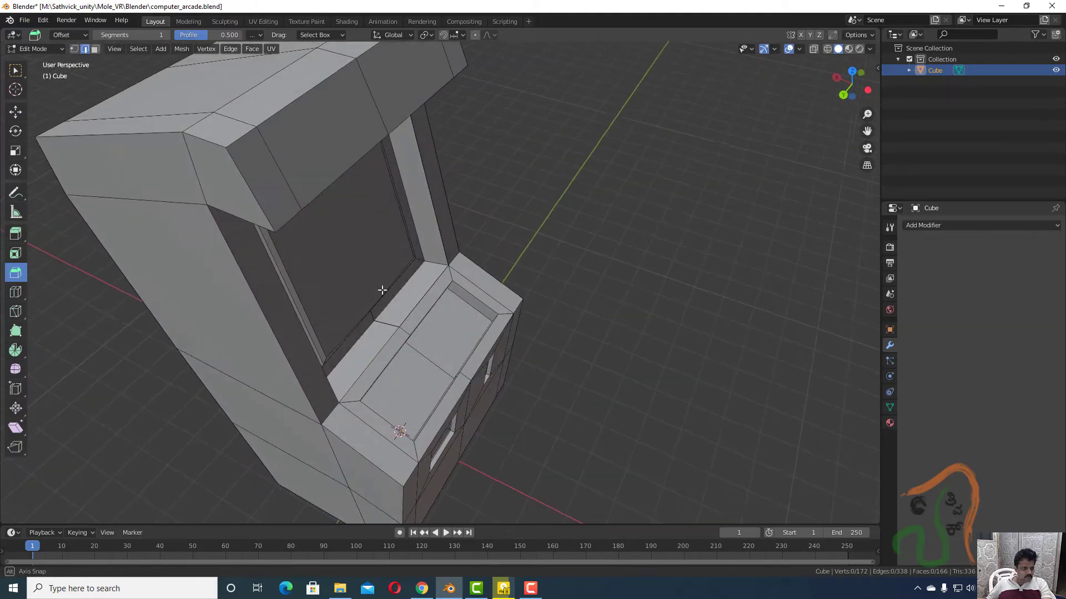
{"action": "mouse_move", "coordinate": [381, 290]}
{"action": "middle_mouse_down"}
{"action": "mouse_move", "coordinate": [394, 266]}
{"action": "mouse_move", "coordinate": [392, 283]}
{"action": "middle_mouse_up"}
{"action": "scroll", "coordinate": [386, 288], "scroll_direction": "up", "scroll_amount": 5}
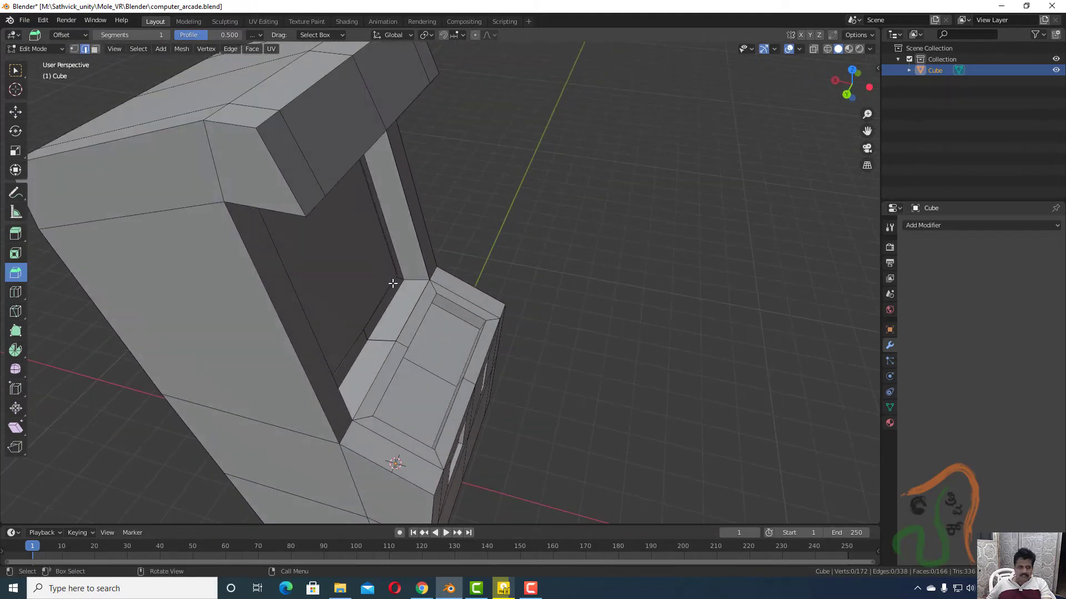
{"action": "middle_click_drag", "start_coordinate": [300, 237], "coordinate": [243, 263]}
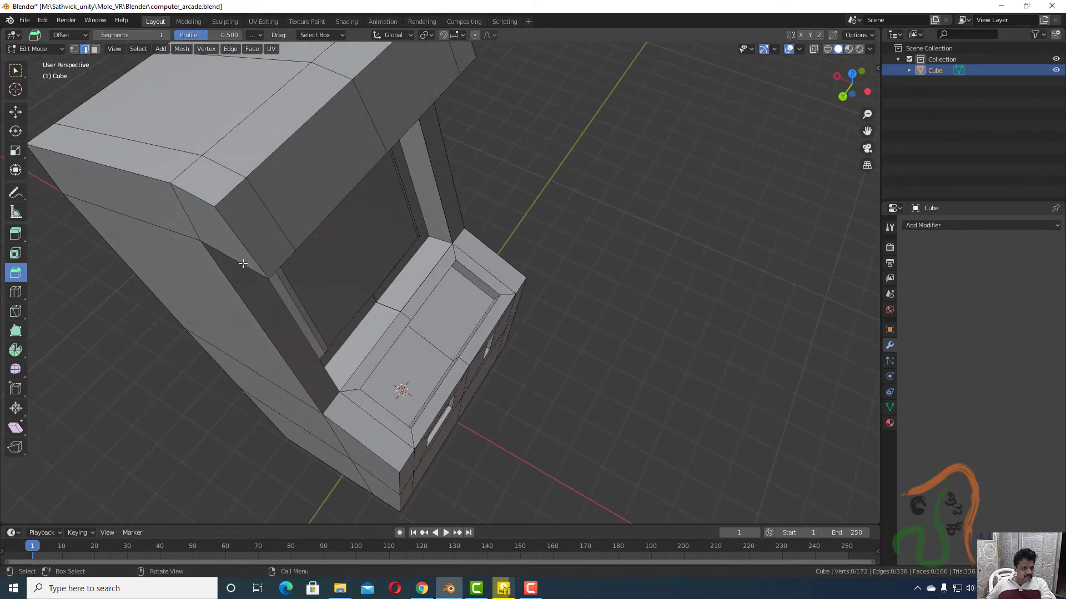
Bevel all the outer edges bordering the front face of the top overhang by about 0.036 m.
{"action": "left_click", "coordinate": [250, 256], "text": "alt"}
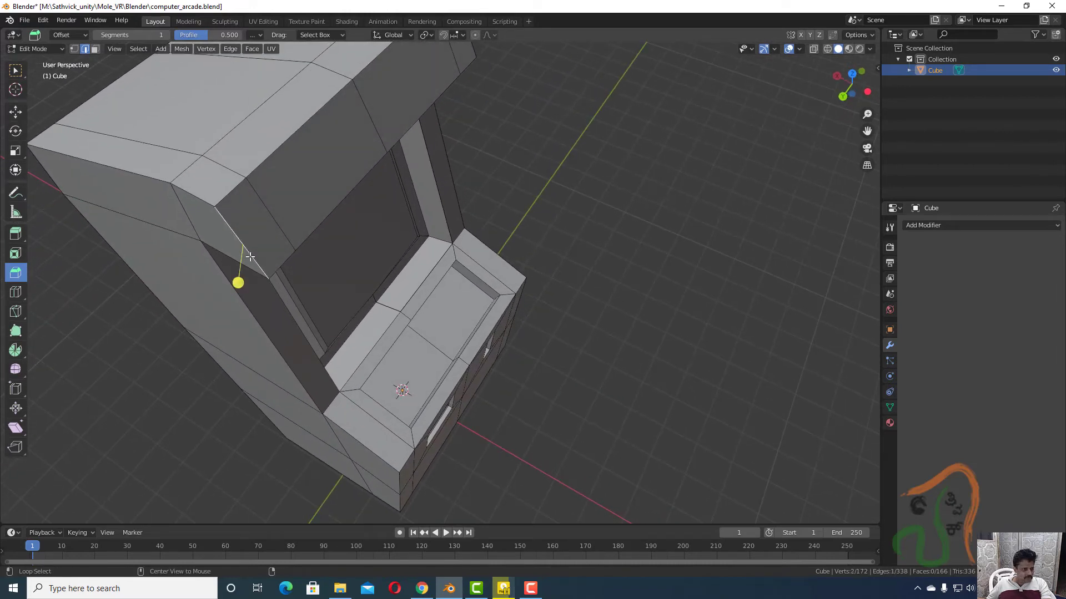
{"action": "left_click", "coordinate": [288, 256], "text": "alt"}
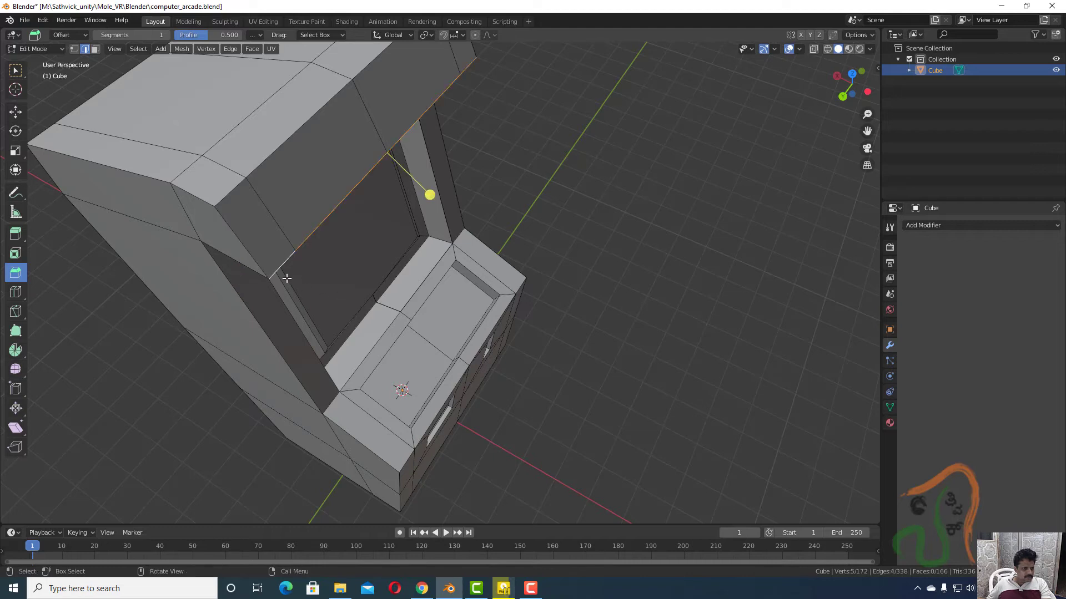
{"action": "left_click", "coordinate": [244, 246], "text": "alt+shift"}
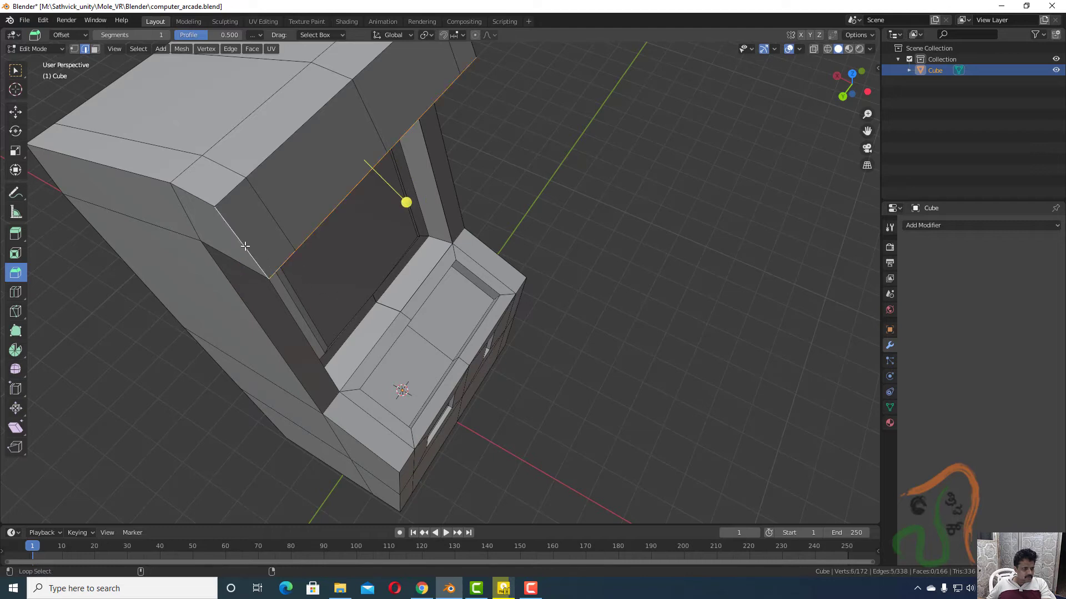
{"action": "left_click", "coordinate": [294, 134], "text": "alt+shift"}
{"action": "middle_click_drag", "start_coordinate": [412, 224], "coordinate": [330, 159]}
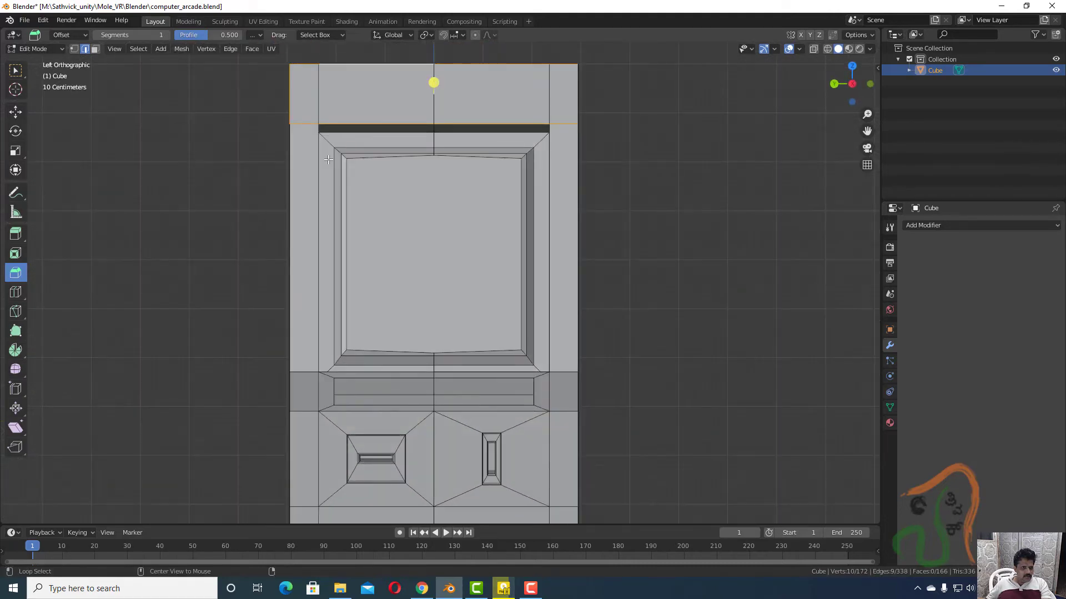
{"action": "left_click", "coordinate": [577, 93], "text": "alt+shift"}
{"action": "middle_click_drag", "start_coordinate": [592, 164], "coordinate": [578, 269]}
{"action": "key", "text": "ctrl+b"}
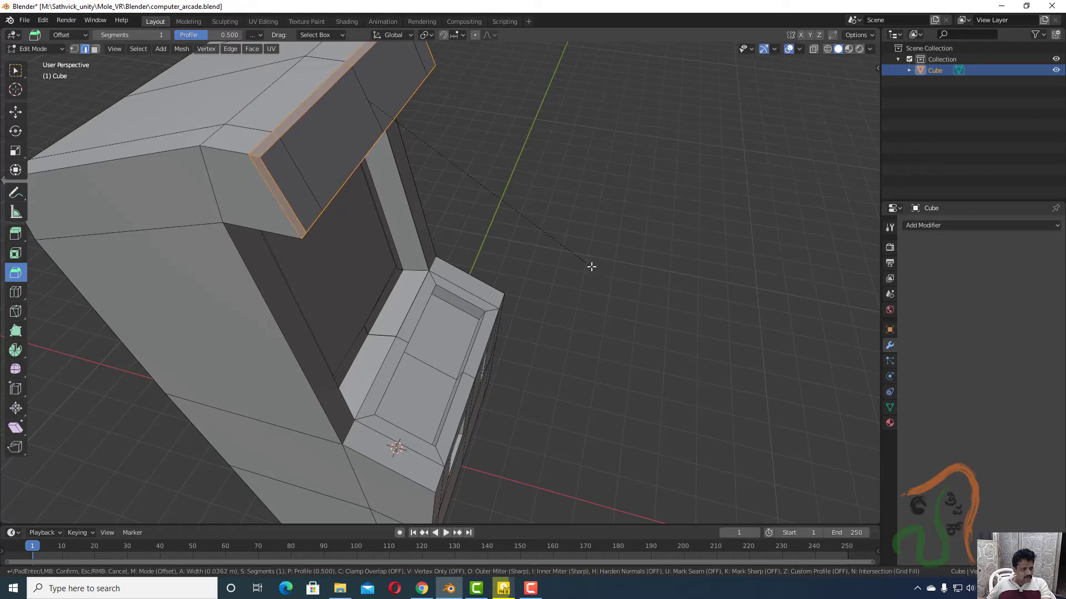
{"action": "left_click", "coordinate": [591, 266]}
{"action": "middle_click_drag", "start_coordinate": [532, 331], "coordinate": [562, 314]}
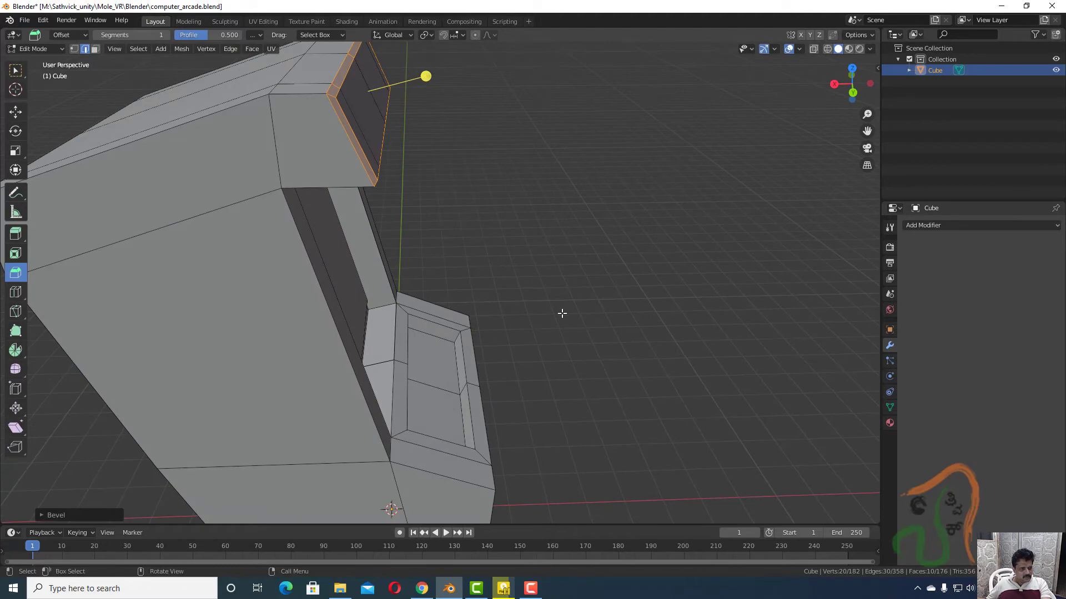
{"action": "left_click", "coordinate": [511, 315]}
Restore the box selection tool, switch the cabinet to Object Mode and inspect it from several angles.
{"action": "middle_click_drag", "start_coordinate": [571, 369], "coordinate": [443, 361]}
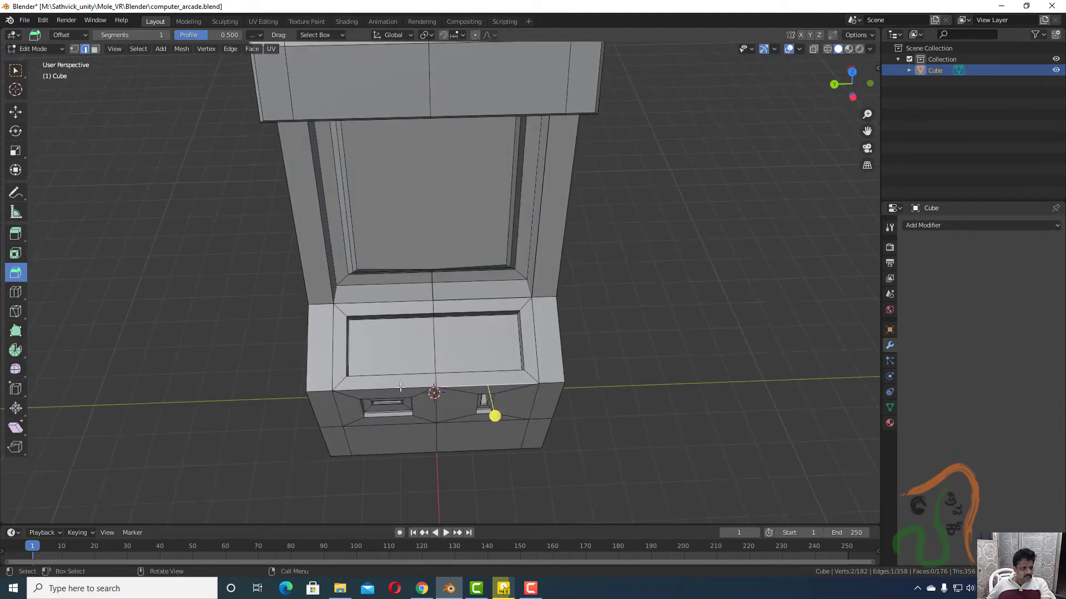
{"action": "left_click", "coordinate": [19, 75]}
{"action": "middle_click_drag", "start_coordinate": [133, 264], "coordinate": [267, 202]}
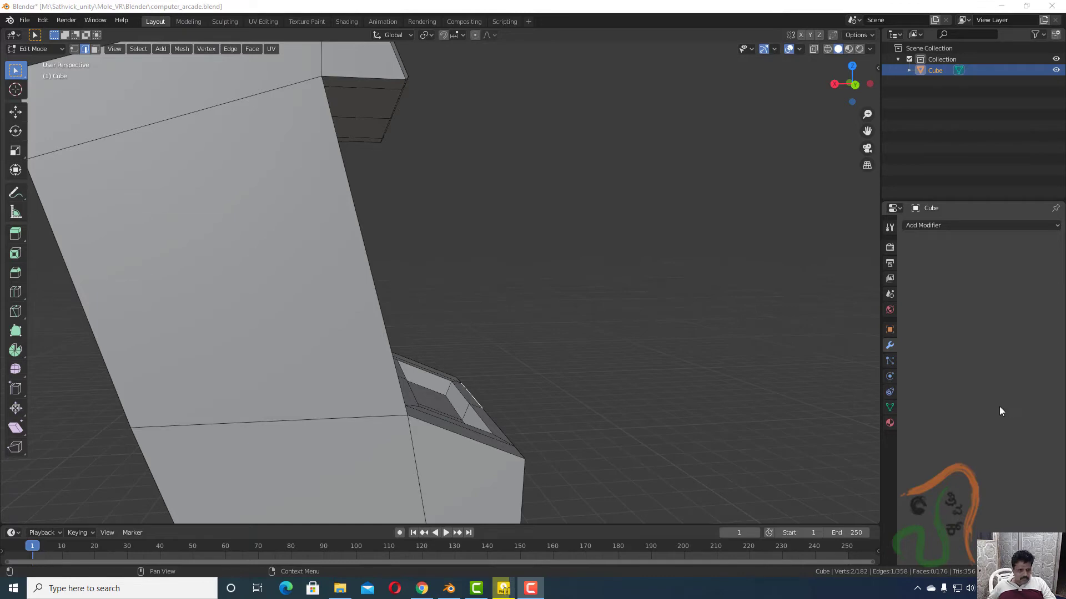
{"action": "middle_click_drag", "start_coordinate": [630, 385], "coordinate": [562, 405]}
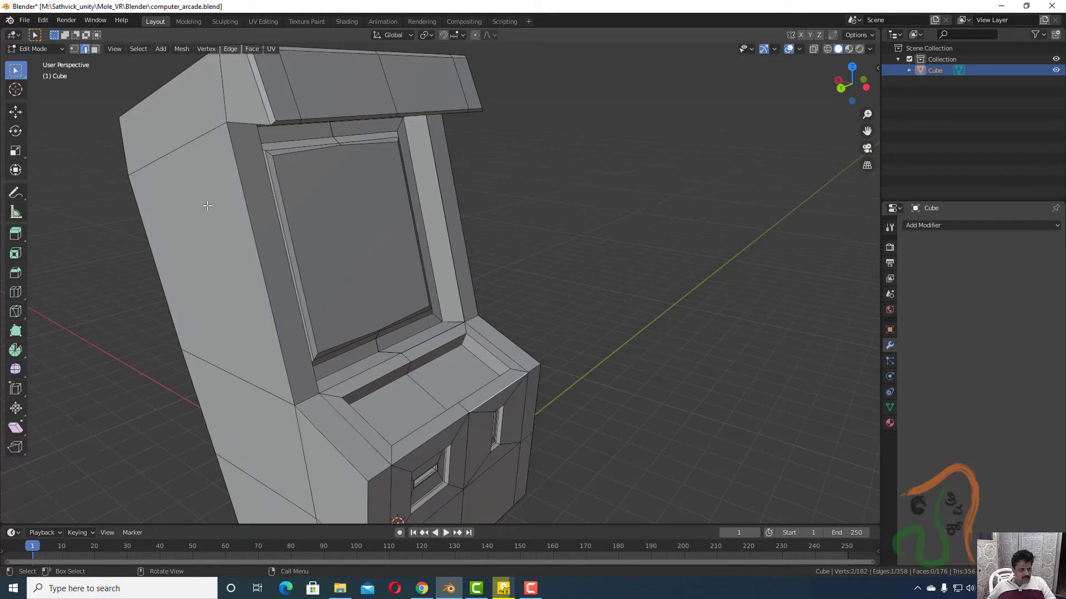
{"action": "left_click", "coordinate": [48, 48]}
{"action": "left_click", "coordinate": [40, 63]}
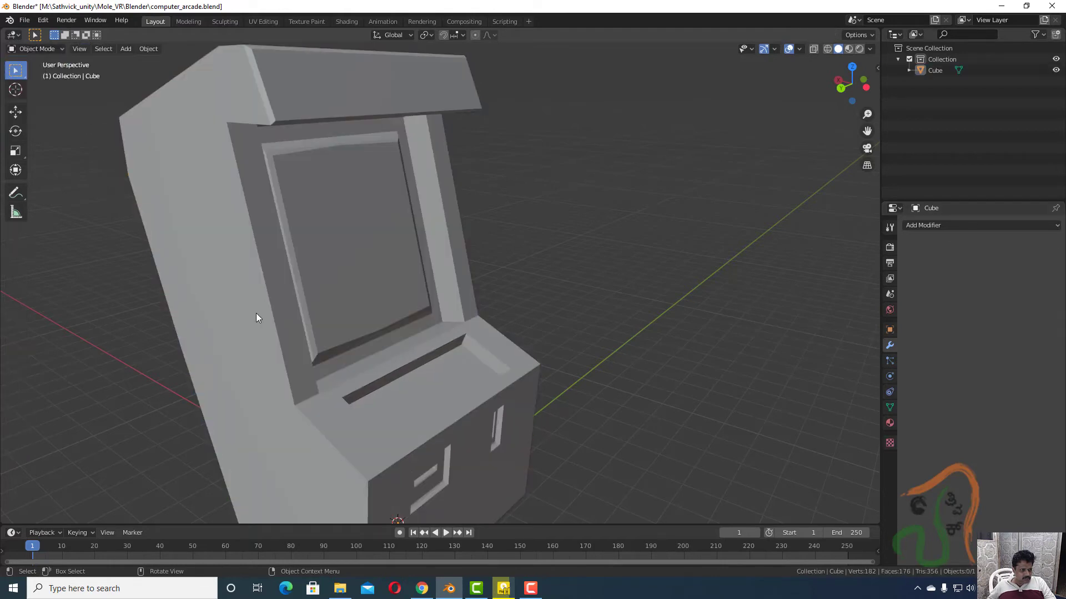
{"action": "middle_click_drag", "start_coordinate": [257, 317], "coordinate": [251, 360]}
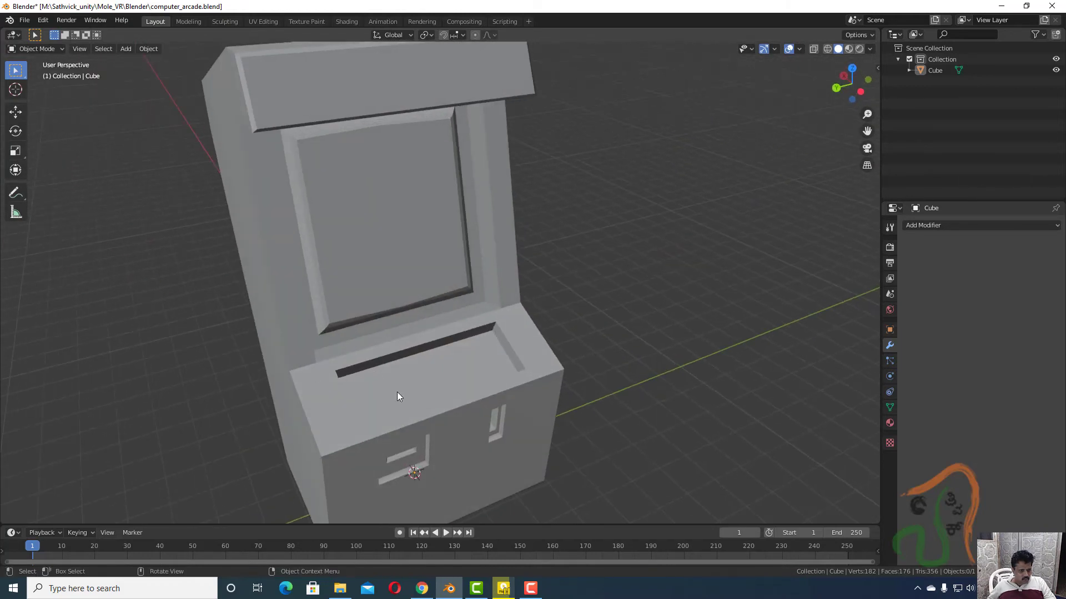
{"action": "middle_click_drag", "start_coordinate": [398, 392], "coordinate": [408, 379]}
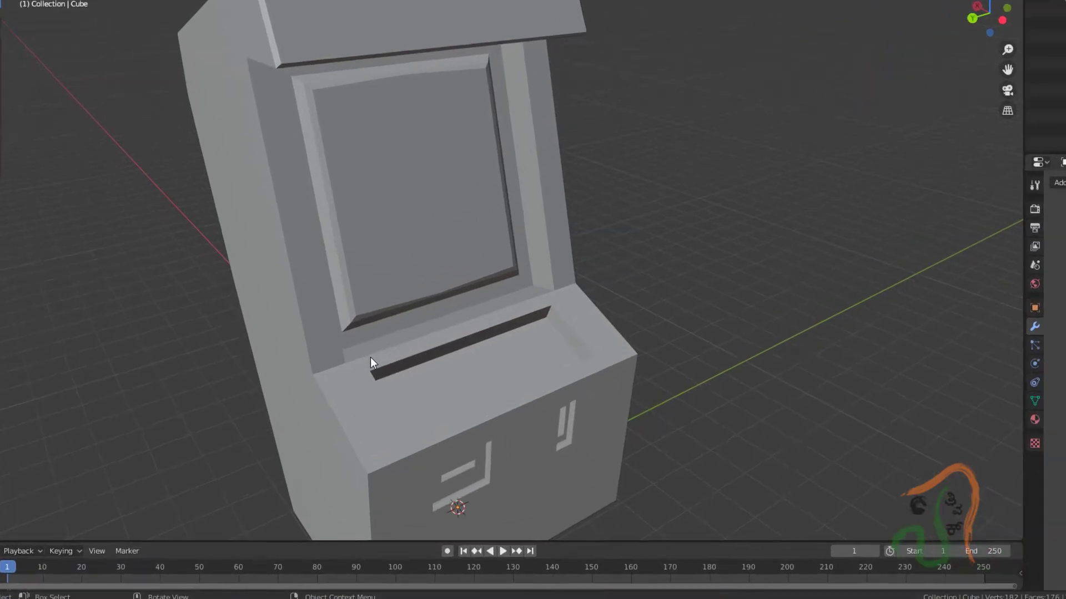
Add a mesh cylinder as a new object in the scene.
{"action": "key", "text": "shift+a"}
{"action": "mouse_move", "coordinate": [339, 348]}
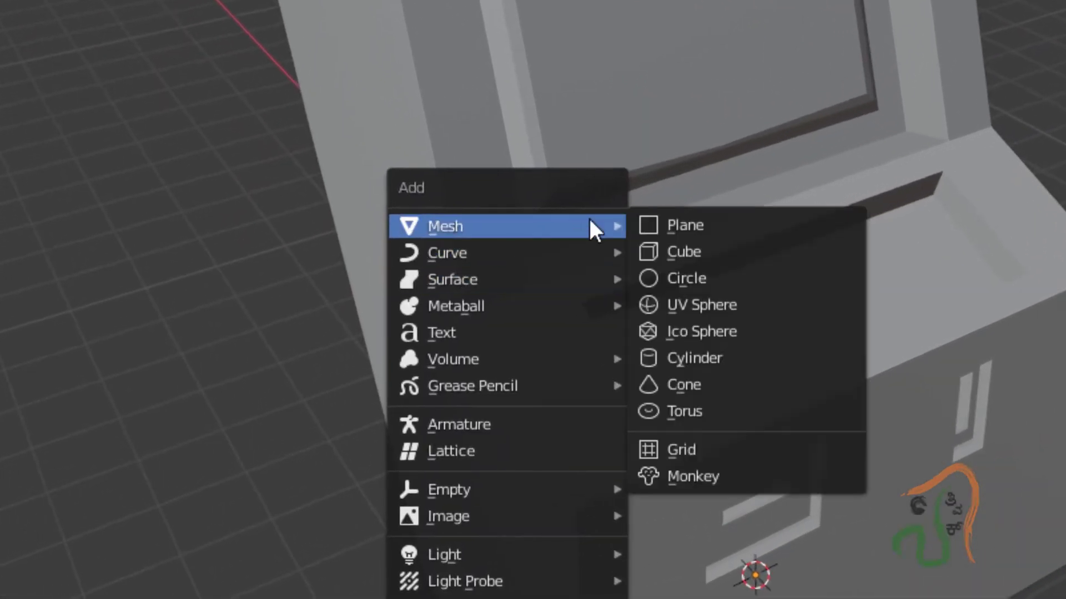
{"action": "left_click", "coordinate": [764, 362]}
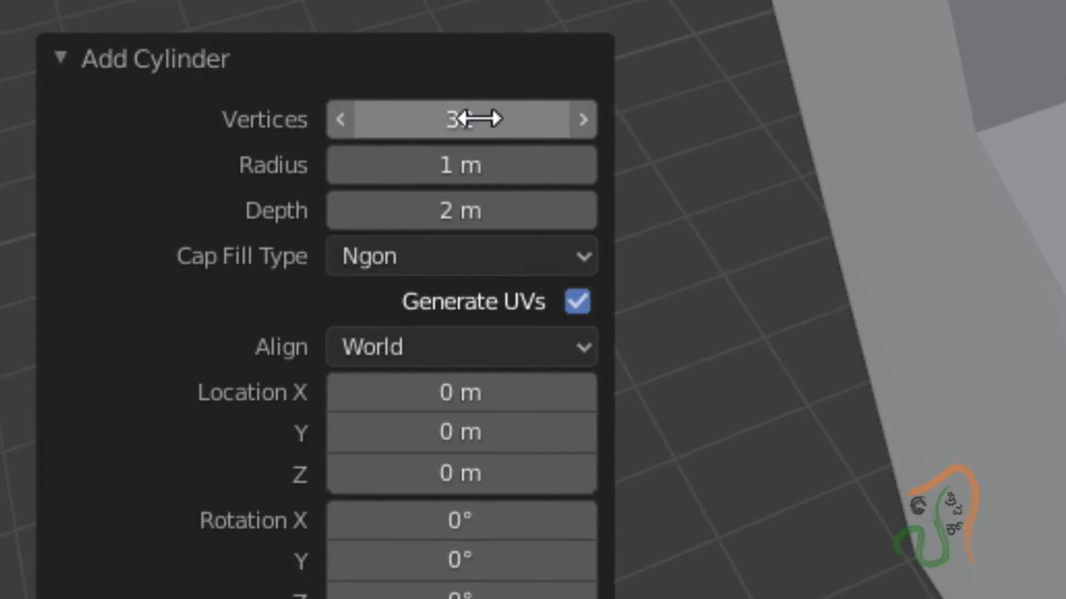
Set the new cylinder's vertex count to 8.
{"action": "left_click", "coordinate": [92, 411]}
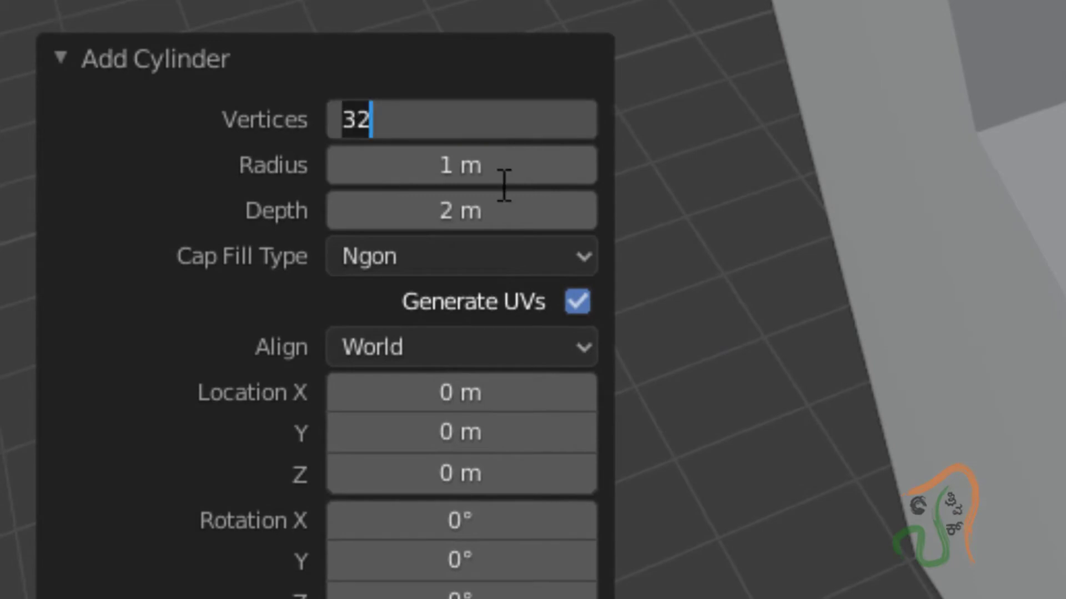
{"action": "type", "text": "8"}
{"action": "key", "text": "Return"}
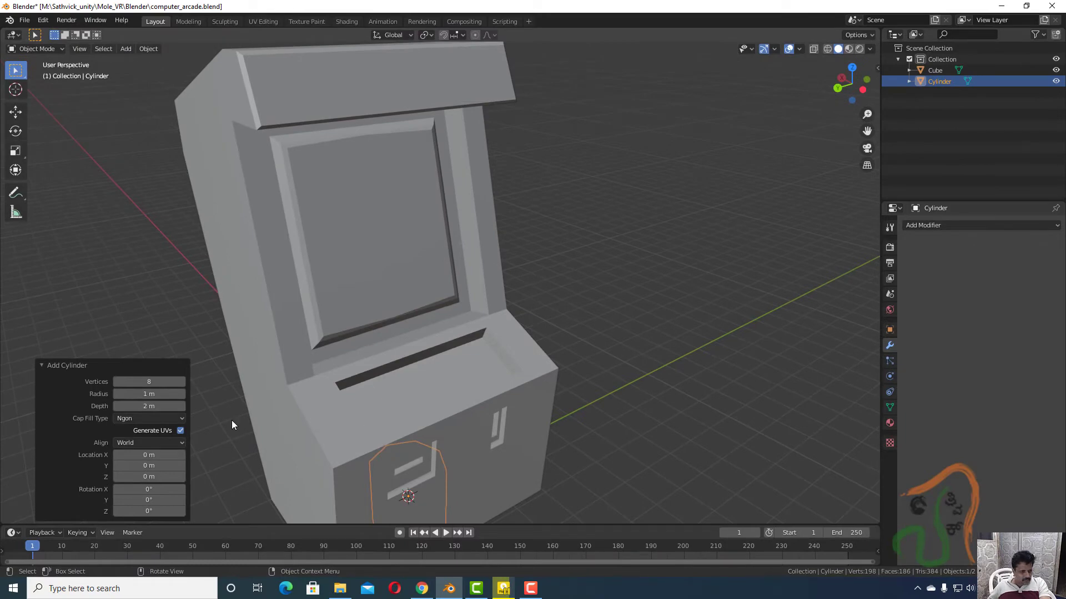
{"action": "left_click", "coordinate": [232, 425]}
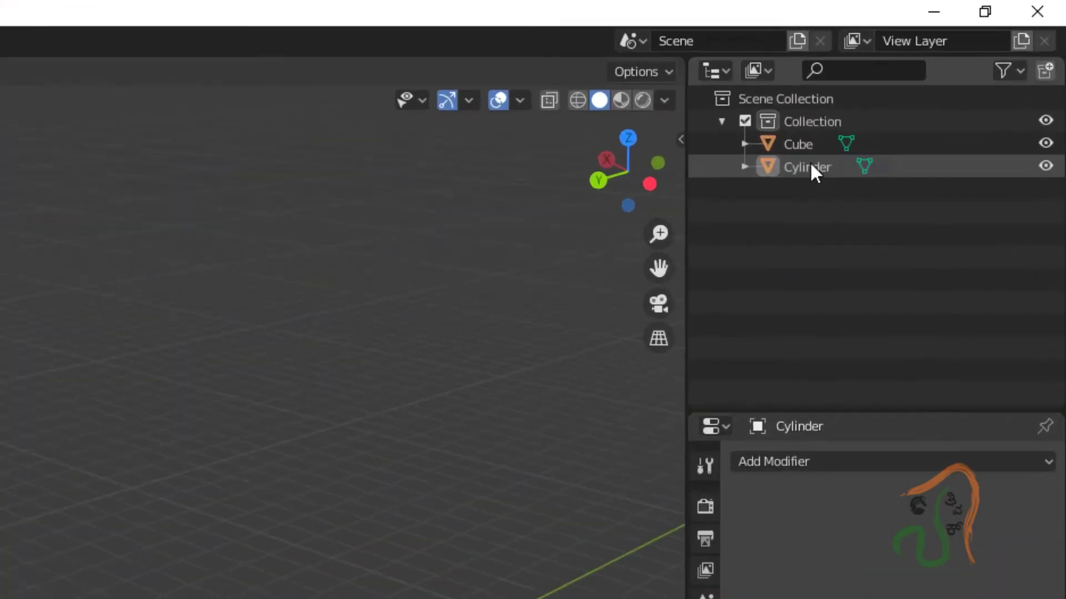
Move the cylinder out of the cabinet to free space beside its right side, about level with the screen frame's lower edge.
{"action": "left_click", "coordinate": [939, 81]}
{"action": "key", "text": "g"}
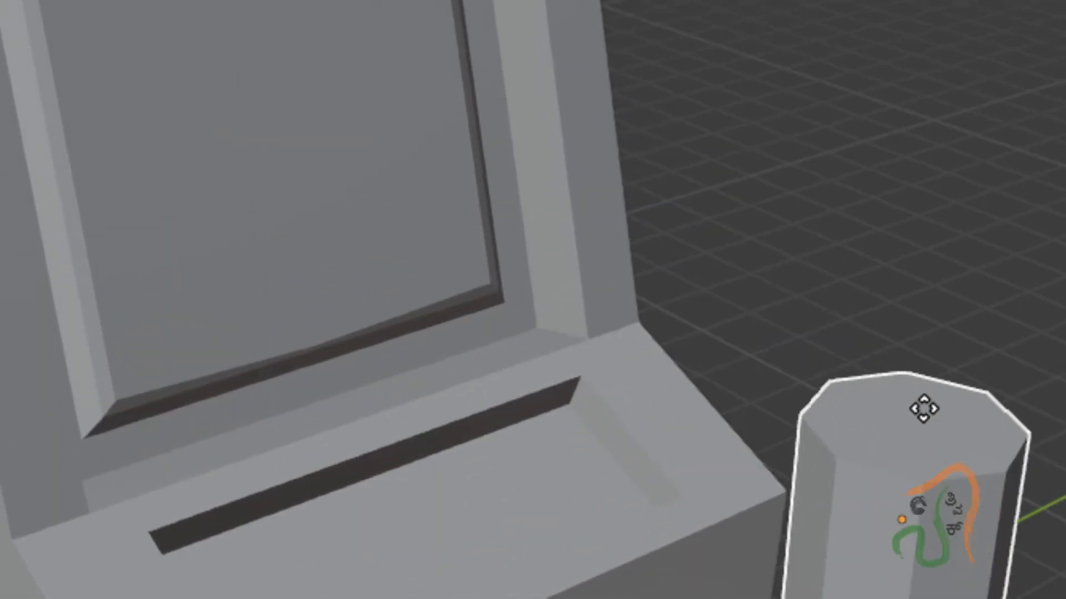
{"action": "left_click", "coordinate": [754, 365]}
{"action": "middle_click_drag", "start_coordinate": [722, 597], "coordinate": [751, 598]}
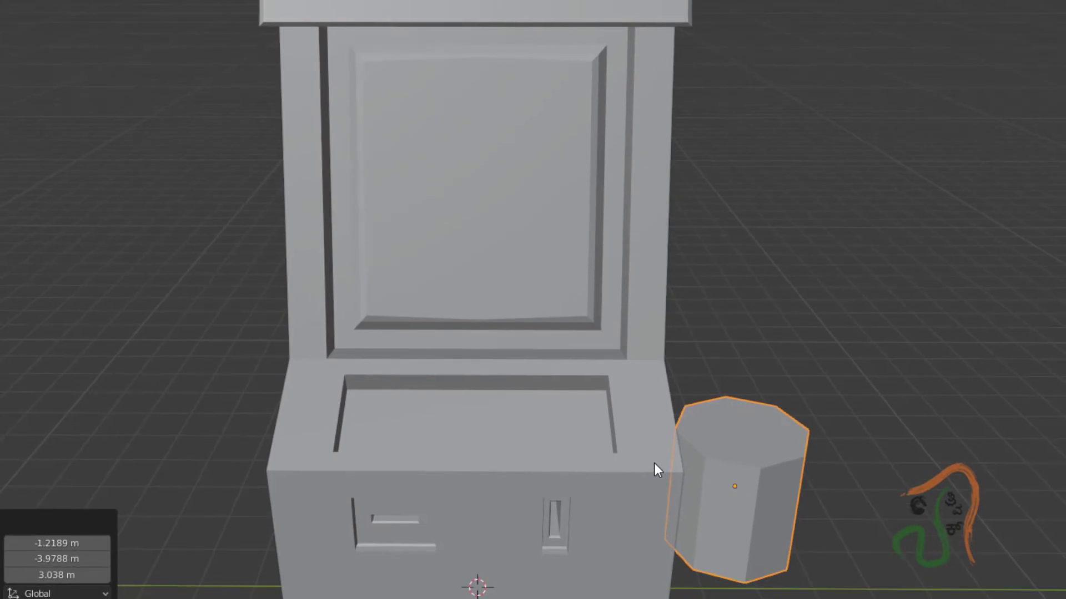
{"action": "key", "text": "g"}
{"action": "left_click", "coordinate": [671, 342]}
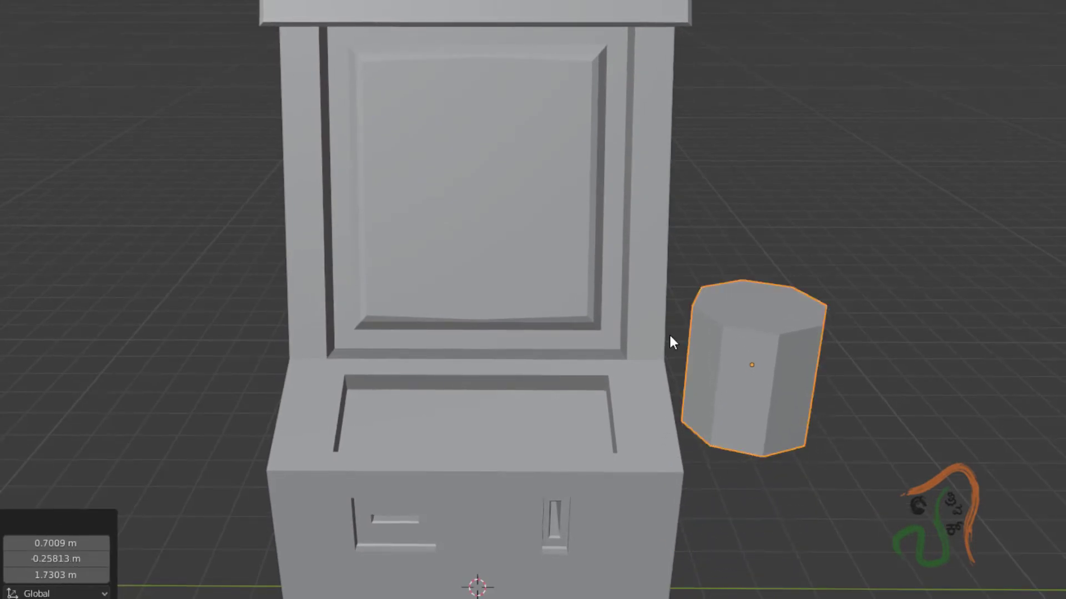
Raise the octagonal cylinder beside the arcade cabinet by about 0.51 m.
{"action": "key", "text": "KP_3"}
{"action": "key", "text": "KP_1"}
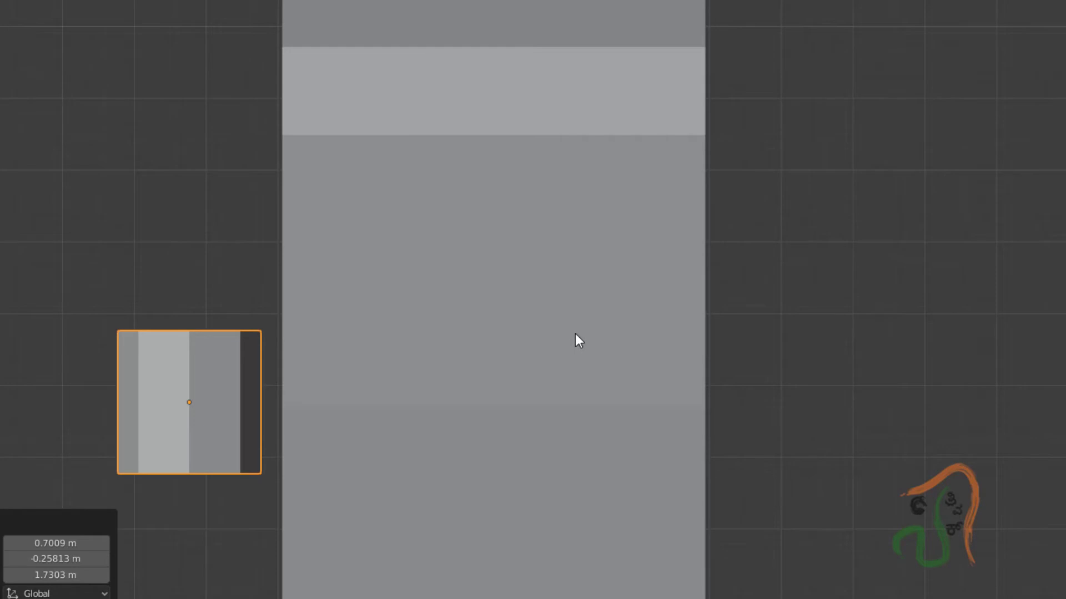
{"action": "key", "text": "ctrl+KP_1"}
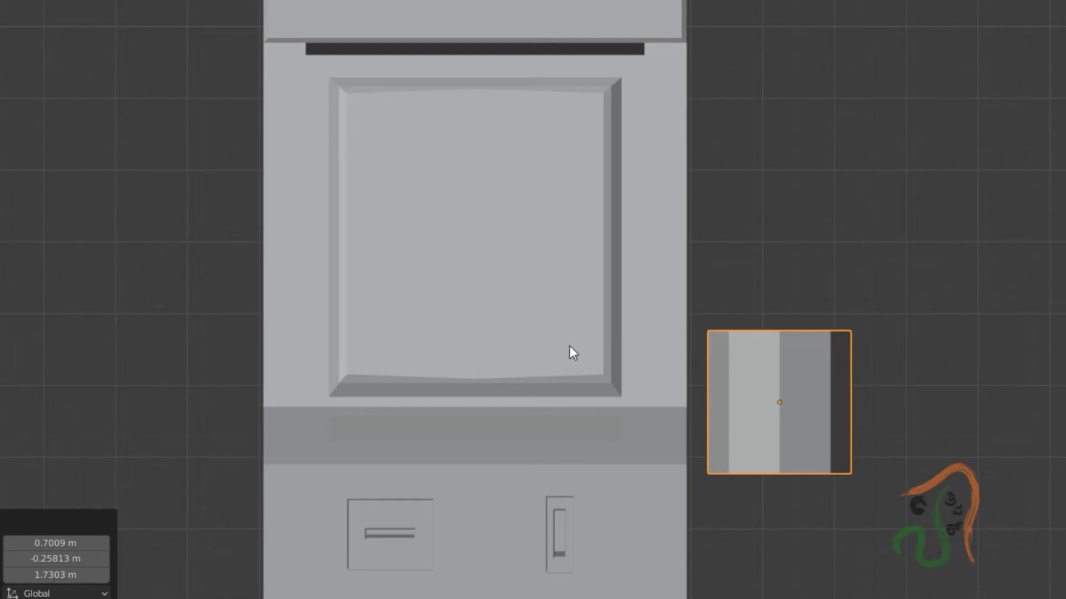
{"action": "key", "text": "g"}
{"action": "left_click", "coordinate": [575, 308]}
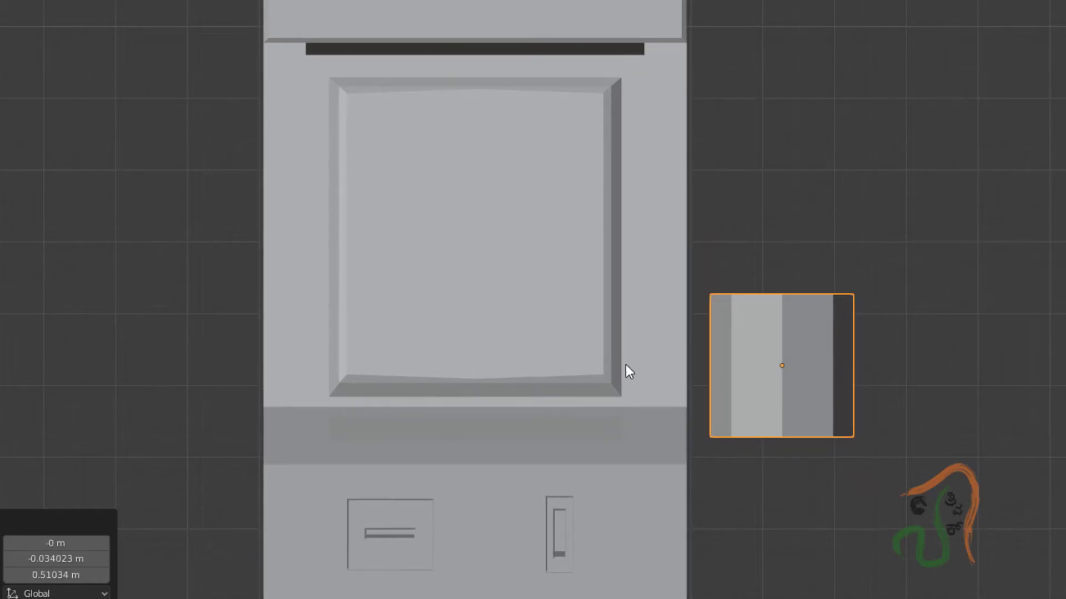
{"action": "middle_click_drag", "start_coordinate": [625, 365], "coordinate": [611, 449]}
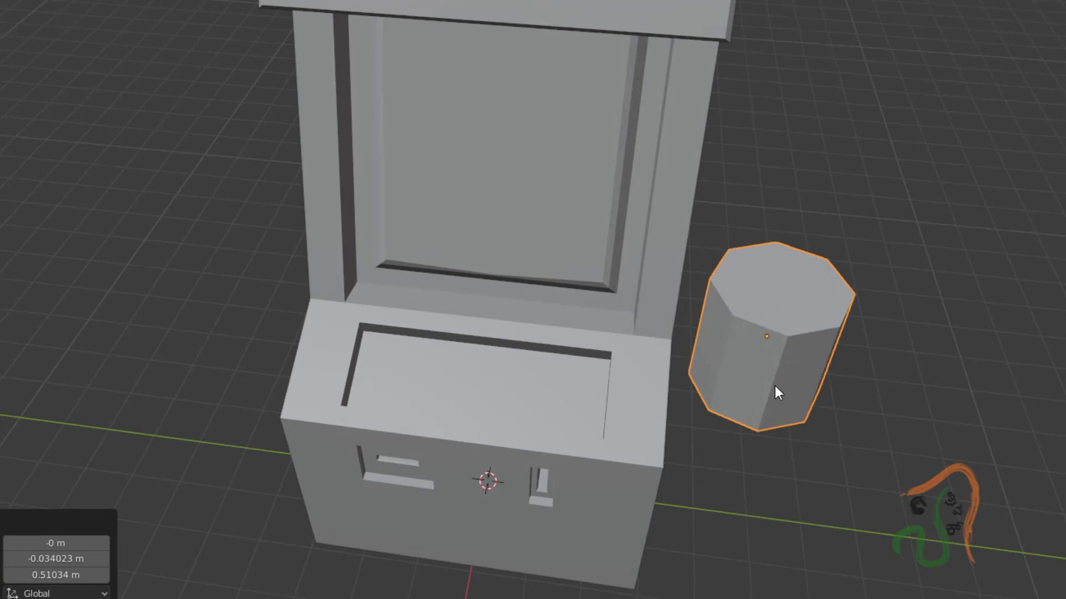
Duplicate the cylinder, place the copy over the cabinet's control panel and scale it uniformly to about 0.126.
{"action": "key", "text": "shift+d"}
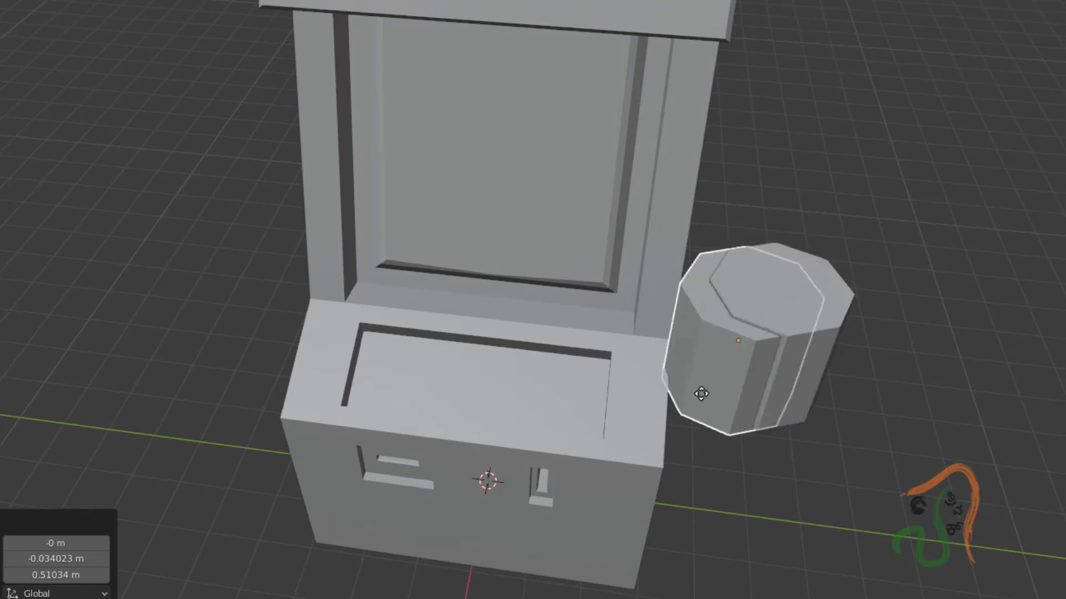
{"action": "left_click", "coordinate": [462, 377]}
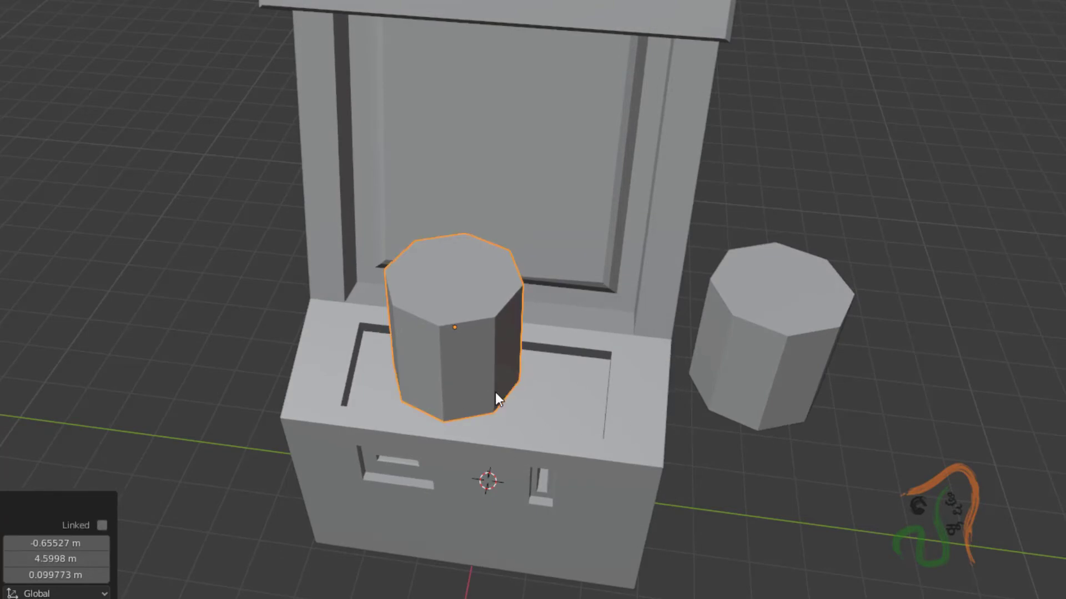
{"action": "middle_click_drag", "start_coordinate": [495, 392], "coordinate": [536, 299]}
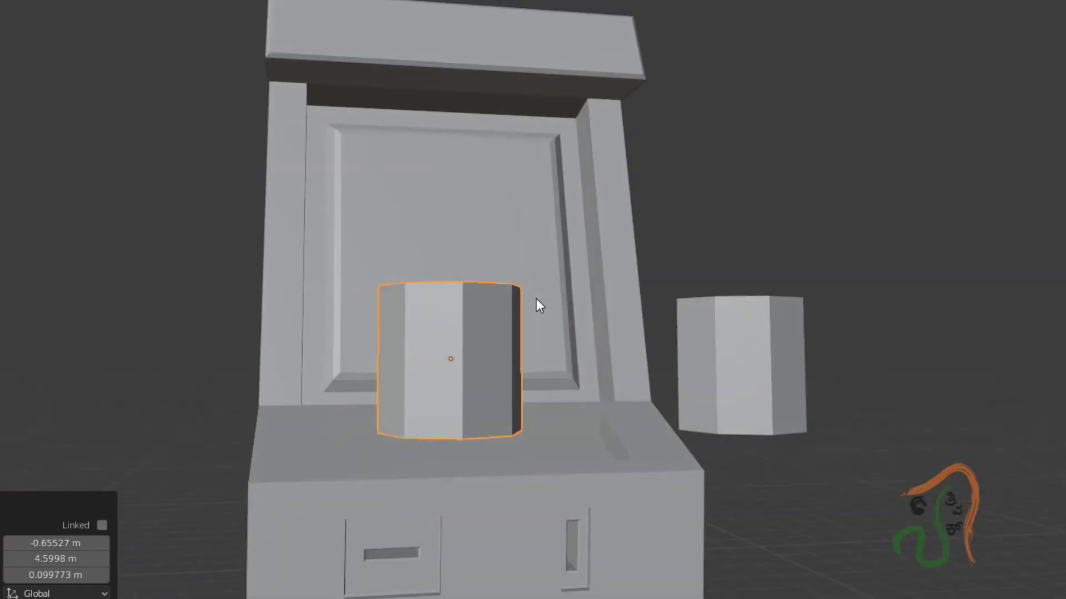
{"action": "key", "text": "s"}
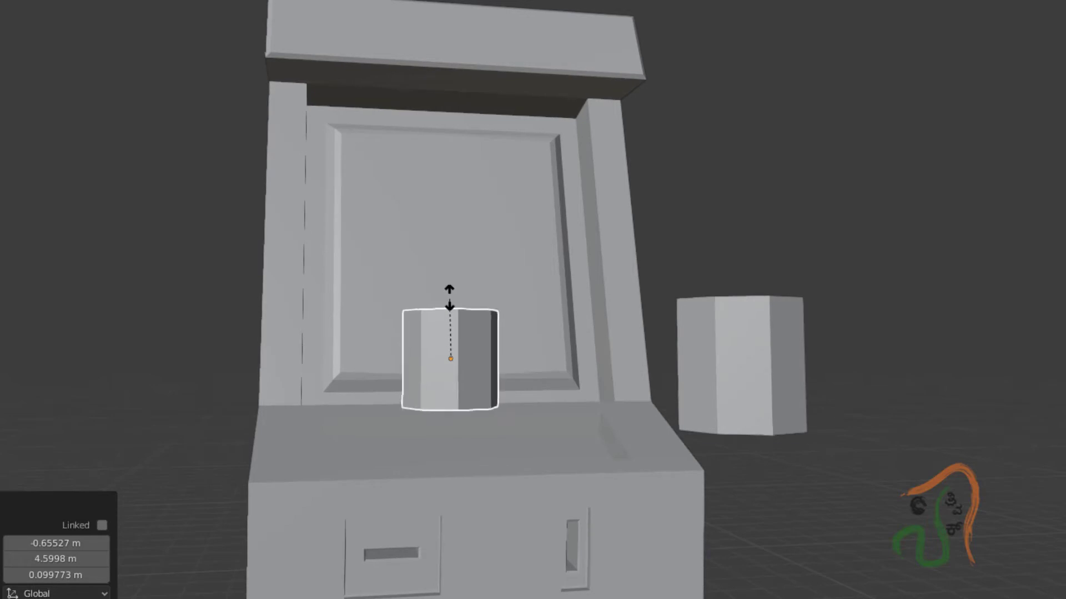
{"action": "left_click", "coordinate": [452, 348]}
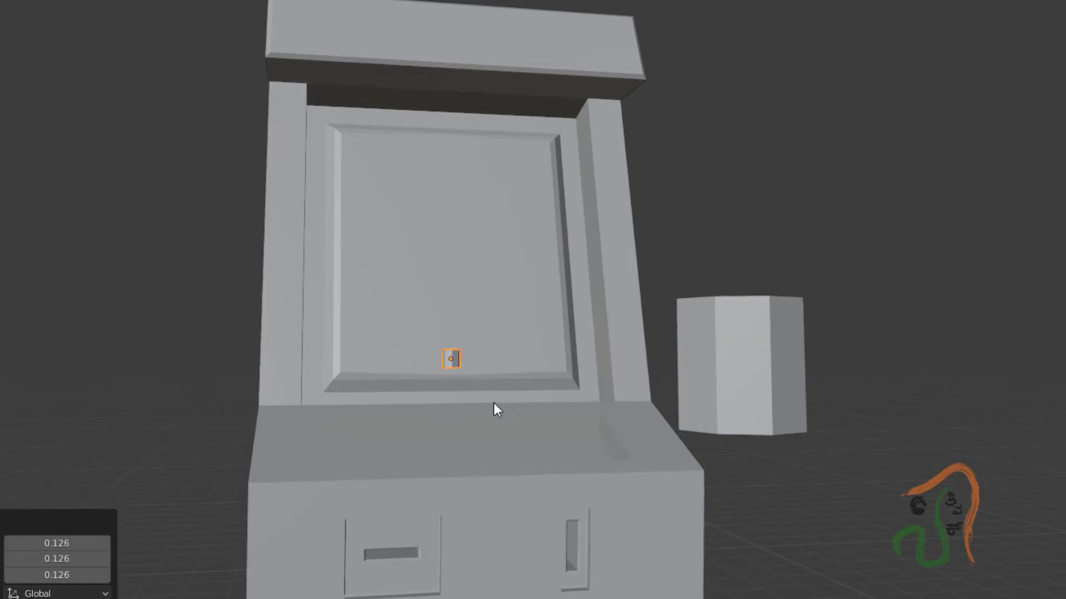
{"action": "middle_click_drag", "start_coordinate": [491, 405], "coordinate": [481, 429]}
{"action": "scroll", "coordinate": [483, 395], "scroll_direction": "up", "scroll_amount": 5}
{"action": "scroll", "coordinate": [483, 394], "scroll_direction": "down", "scroll_amount": 2}
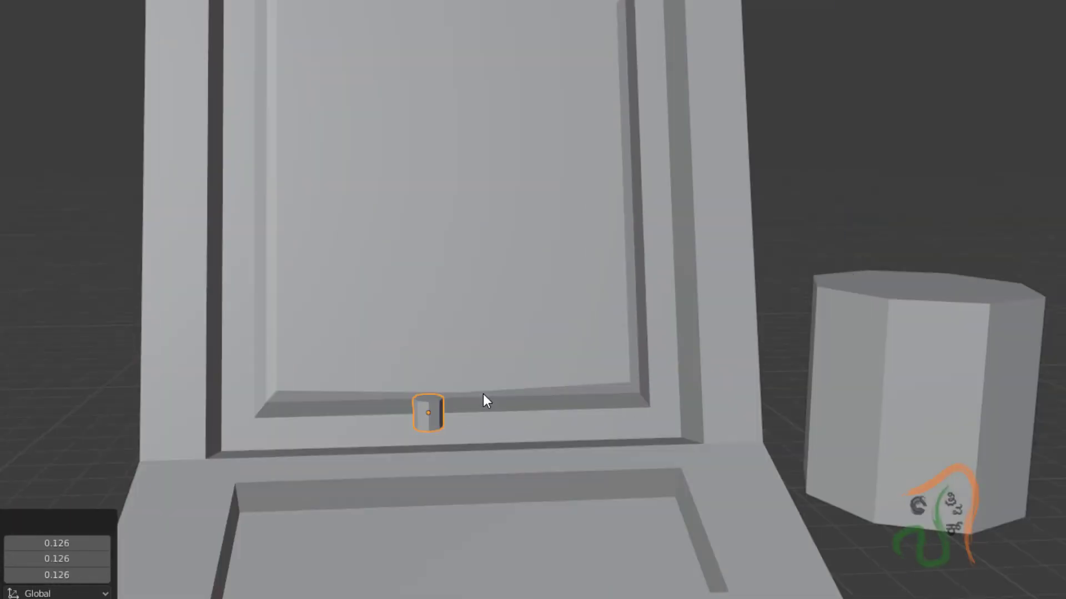
{"action": "scroll", "coordinate": [482, 394], "scroll_direction": "up", "scroll_amount": 2}
Stretch the small cylinder along the Z axis into a long, thin upright rod.
{"action": "key", "text": "s"}
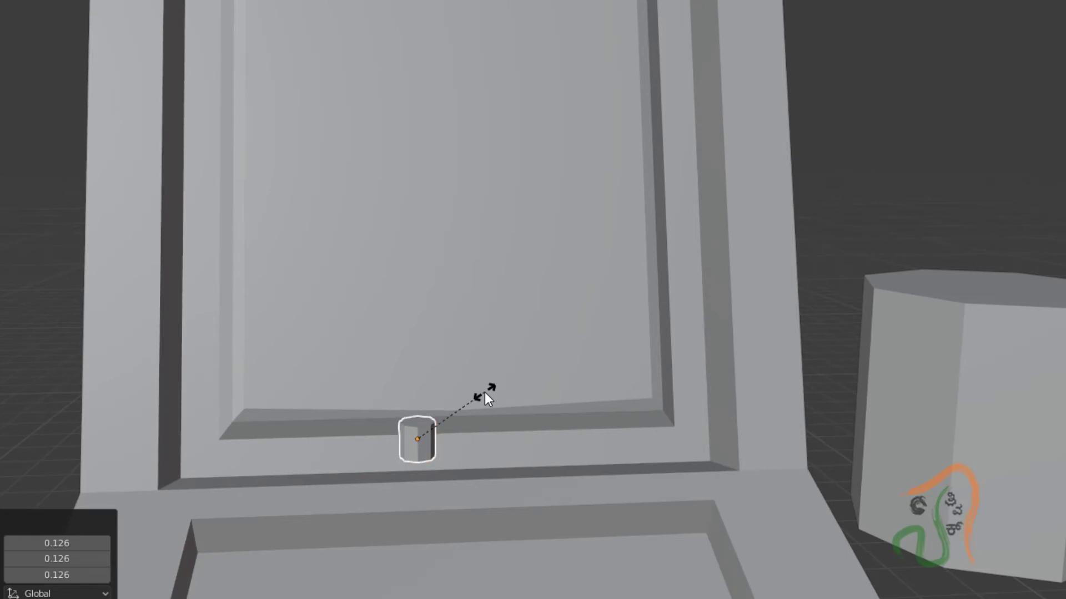
{"action": "key", "text": "y"}
{"action": "right_click", "coordinate": [489, 373]}
{"action": "key", "text": "s"}
{"action": "key", "text": "z"}
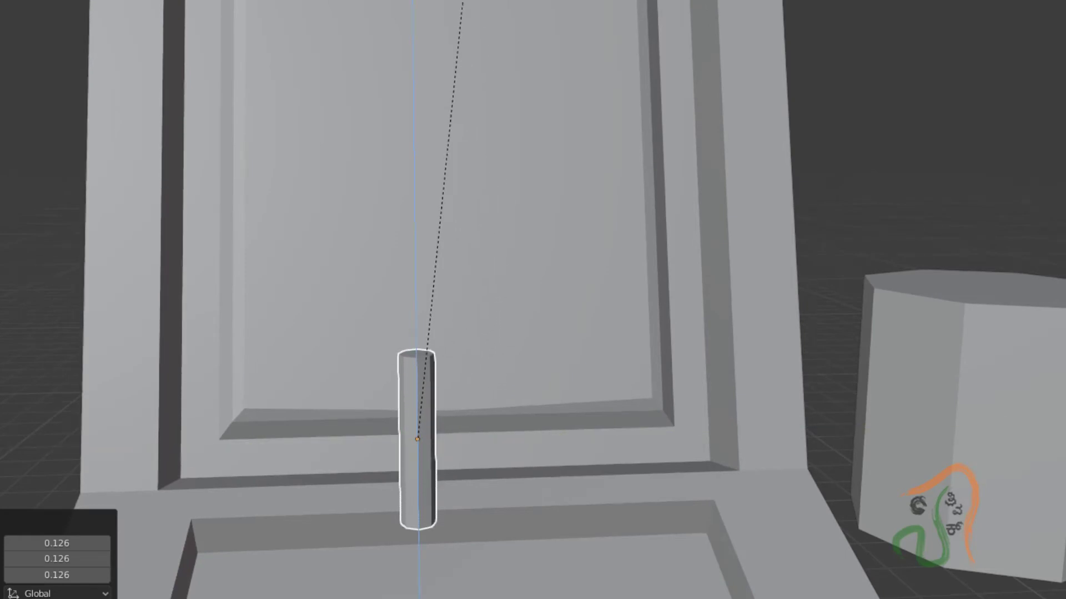
{"action": "left_click", "coordinate": [466, 554]}
{"action": "middle_click_drag", "start_coordinate": [498, 486], "coordinate": [469, 446]}
In face editing, extrude and shrink the rod's bottom face into a short taper, and extrude it downward again as a narrow stem.
{"action": "key", "text": "Tab"}
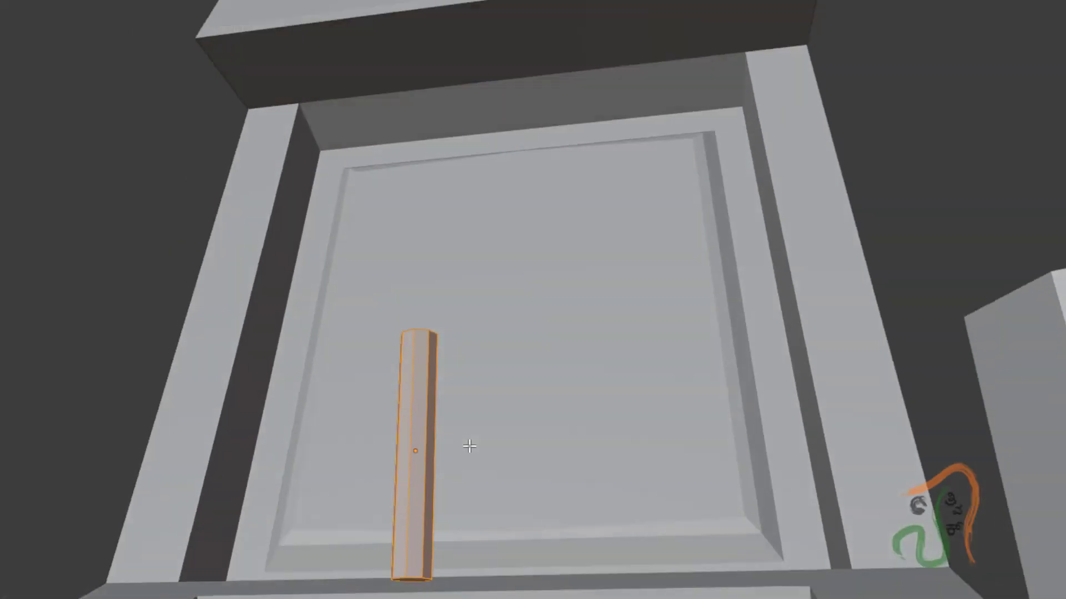
{"action": "middle_click_drag", "start_coordinate": [489, 485], "coordinate": [510, 340]}
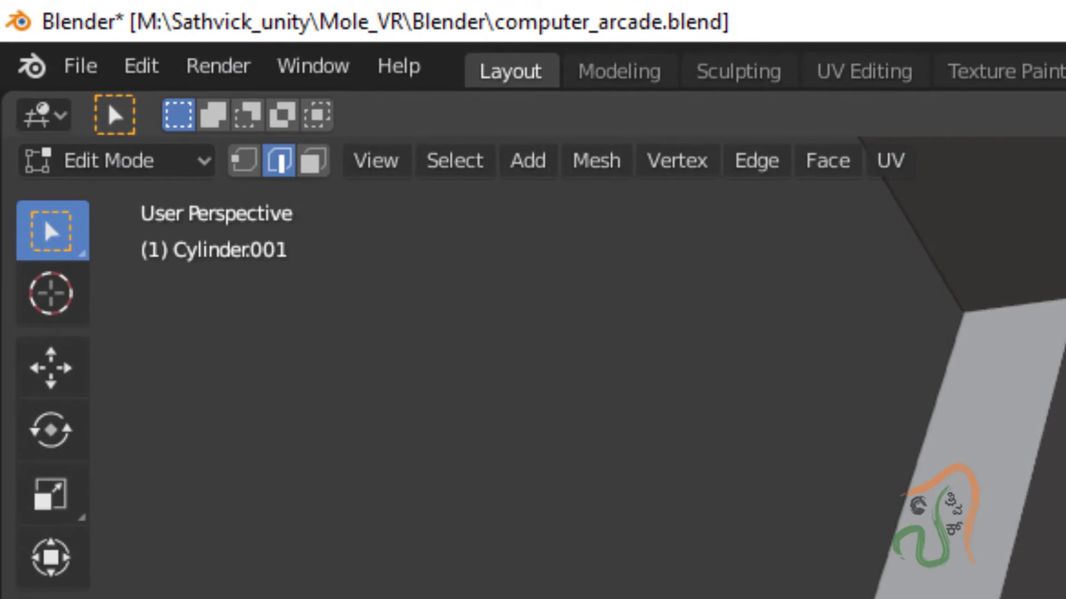
{"action": "middle_click_drag", "start_coordinate": [971, 277], "coordinate": [969, 399]}
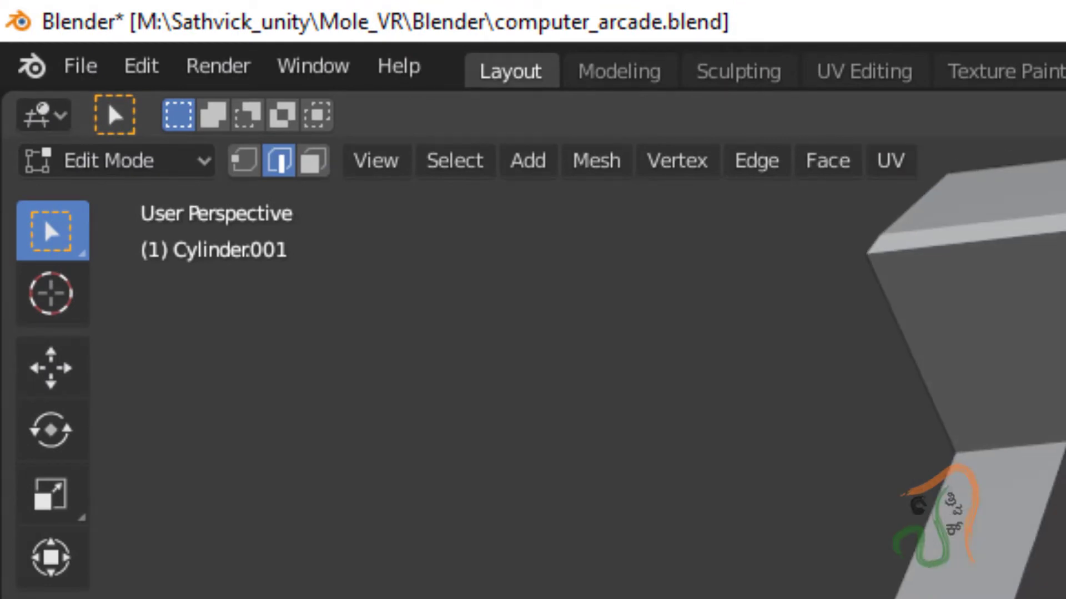
{"action": "left_click", "coordinate": [314, 161]}
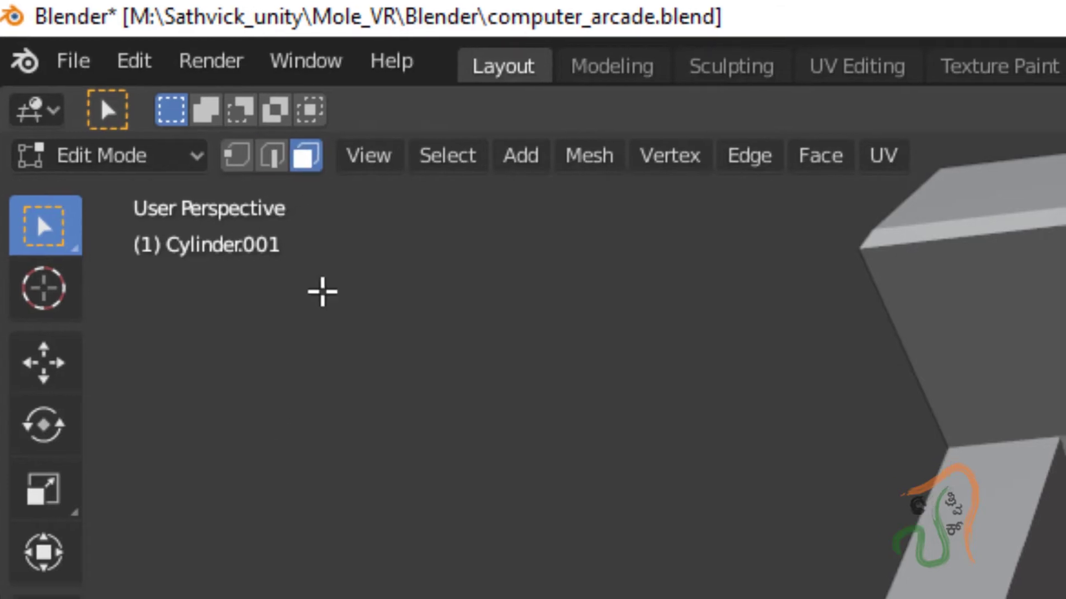
{"action": "key", "text": "KP_Decimal"}
{"action": "left_click", "coordinate": [570, 535]}
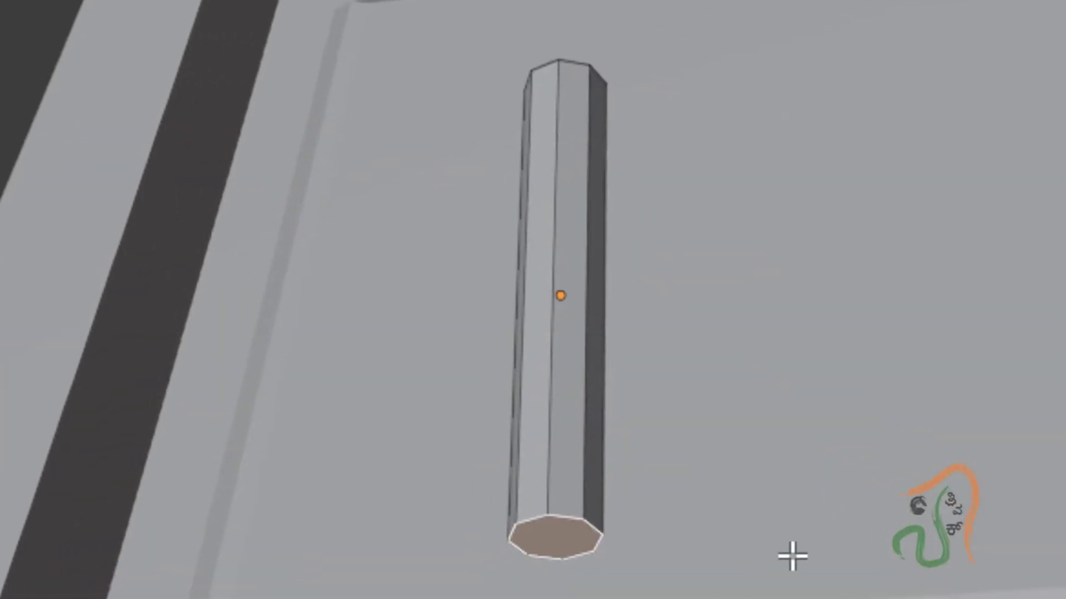
{"action": "mouse_move", "coordinate": [792, 557]}
{"action": "middle_mouse_down"}
{"action": "mouse_move", "coordinate": [814, 492]}
{"action": "mouse_move", "coordinate": [820, 598]}
{"action": "mouse_move", "coordinate": [797, 545]}
{"action": "middle_mouse_up"}
{"action": "key", "text": "e"}
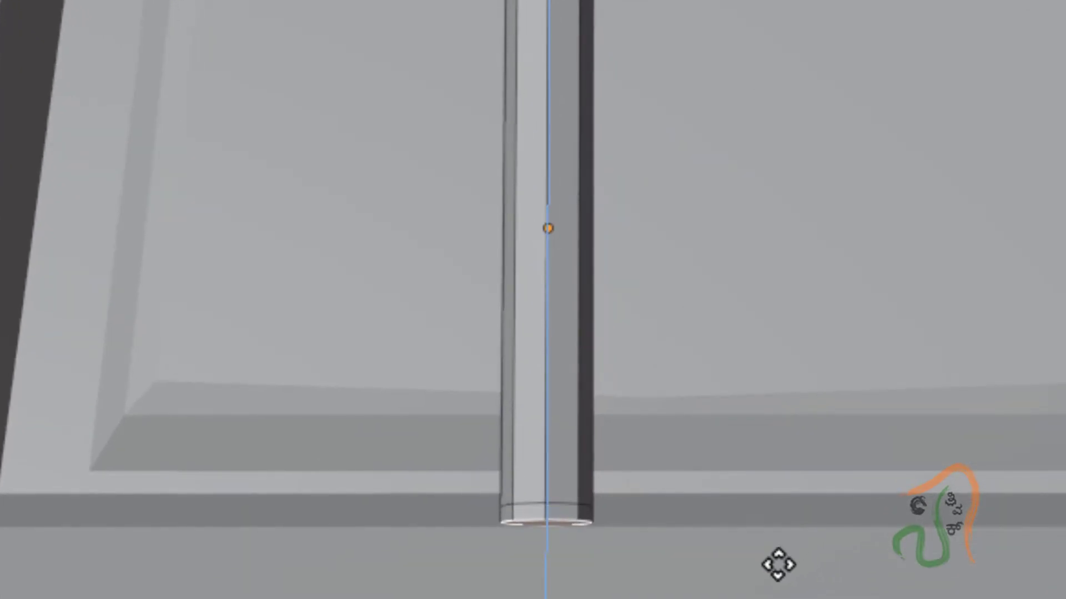
{"action": "left_click", "coordinate": [768, 578]}
{"action": "key", "text": "s"}
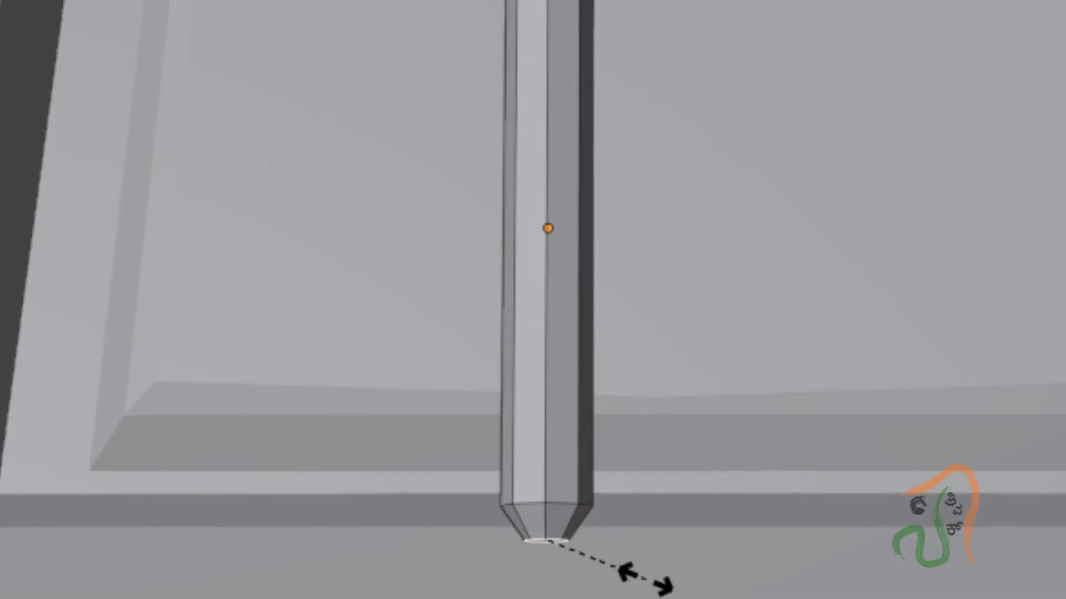
{"action": "left_click", "coordinate": [643, 578]}
{"action": "key", "text": "e"}
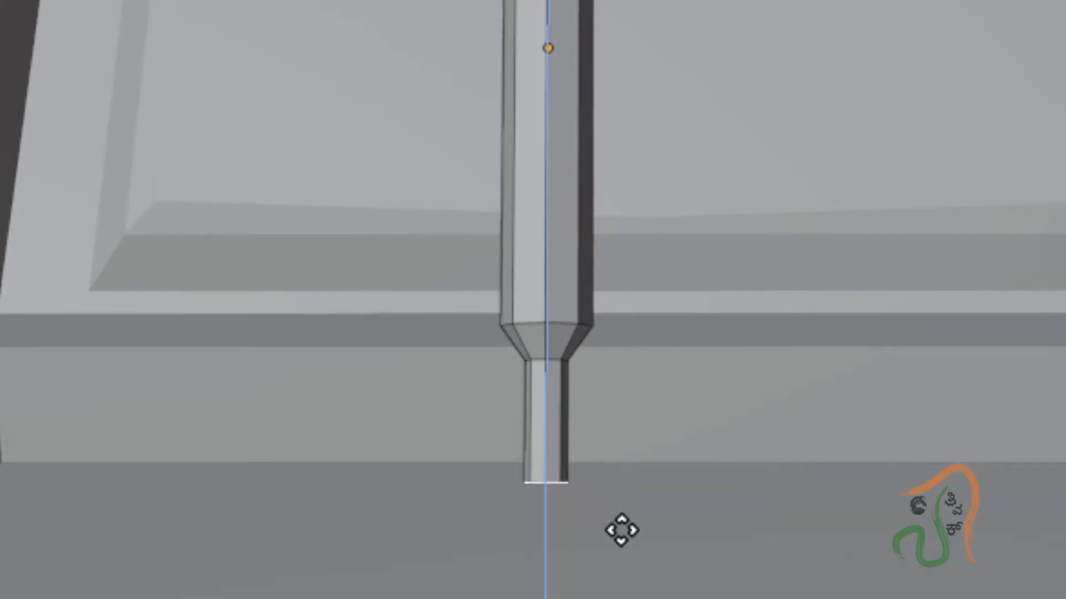
{"action": "left_click", "coordinate": [611, 597]}
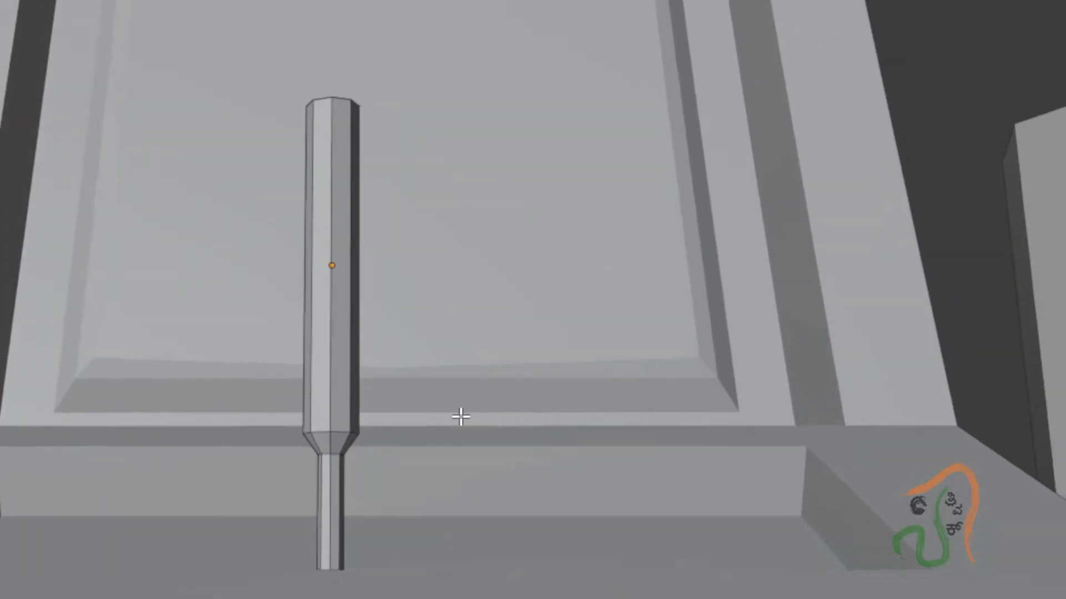
Extrude the rod's top face slightly upward, shrink it into a tapered tip and return to Object Mode.
{"action": "middle_click_drag", "start_coordinate": [461, 416], "coordinate": [444, 559]}
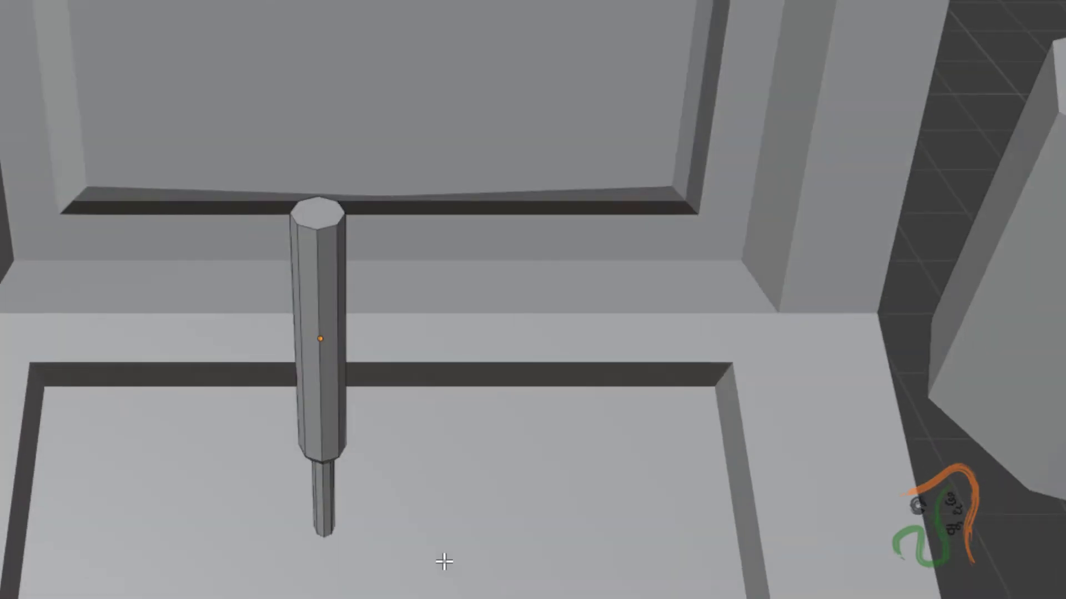
{"action": "left_click", "coordinate": [317, 216]}
{"action": "key", "text": "e"}
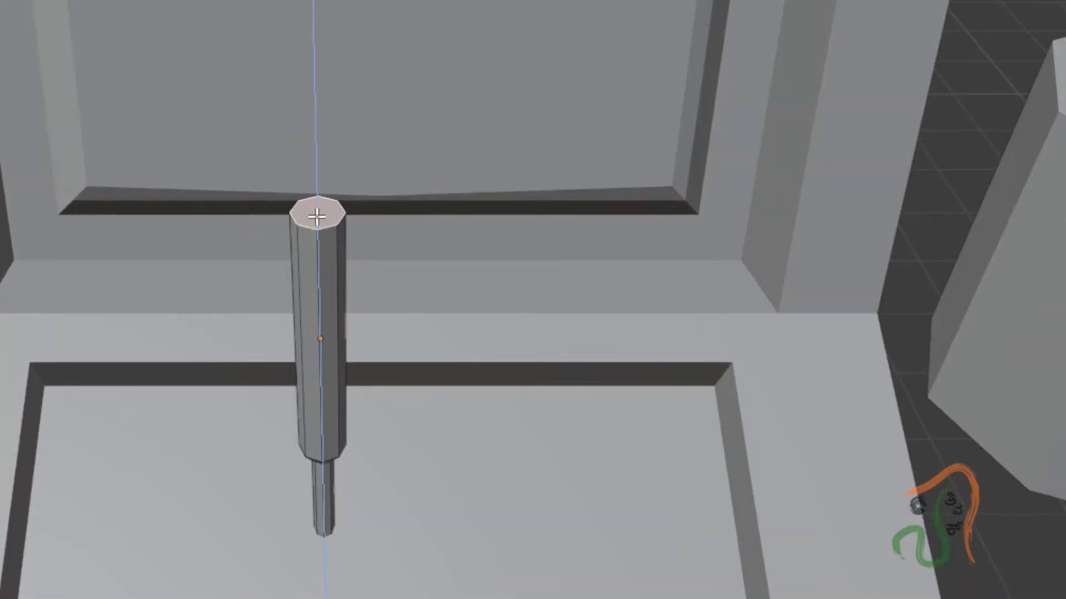
{"action": "left_click", "coordinate": [317, 196]}
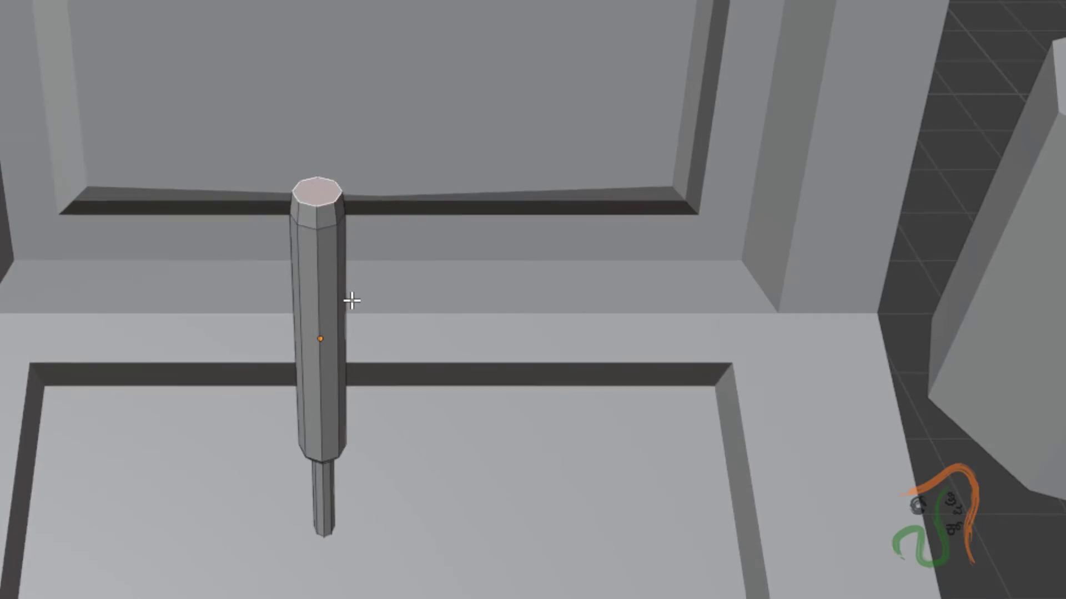
{"action": "scroll", "coordinate": [351, 300], "scroll_direction": "up", "scroll_amount": 3}
{"action": "middle_click_drag", "start_coordinate": [352, 300], "coordinate": [333, 258]}
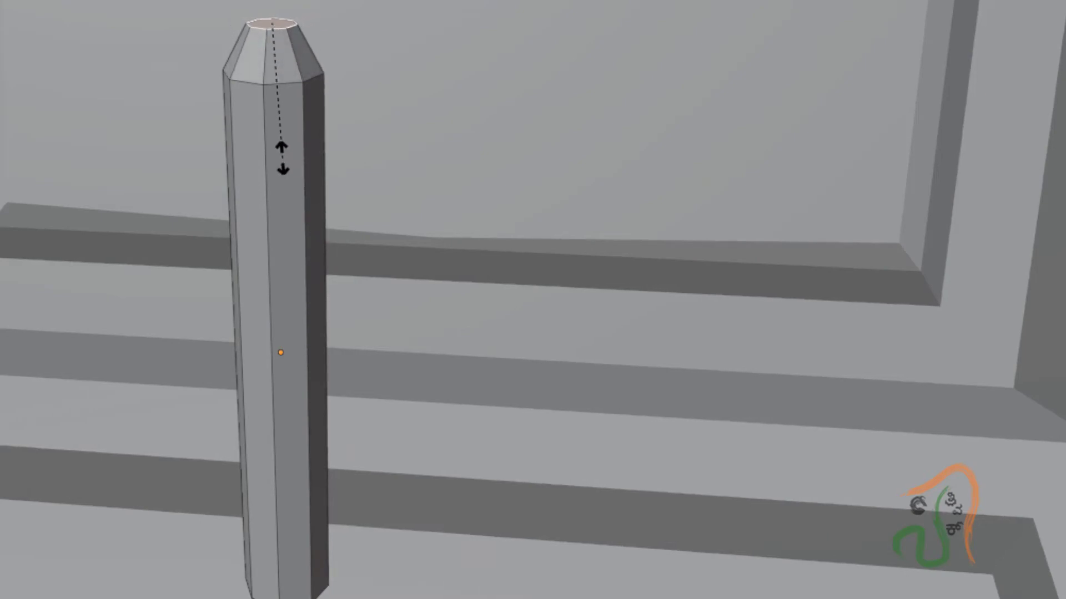
{"action": "left_click", "coordinate": [326, 291]}
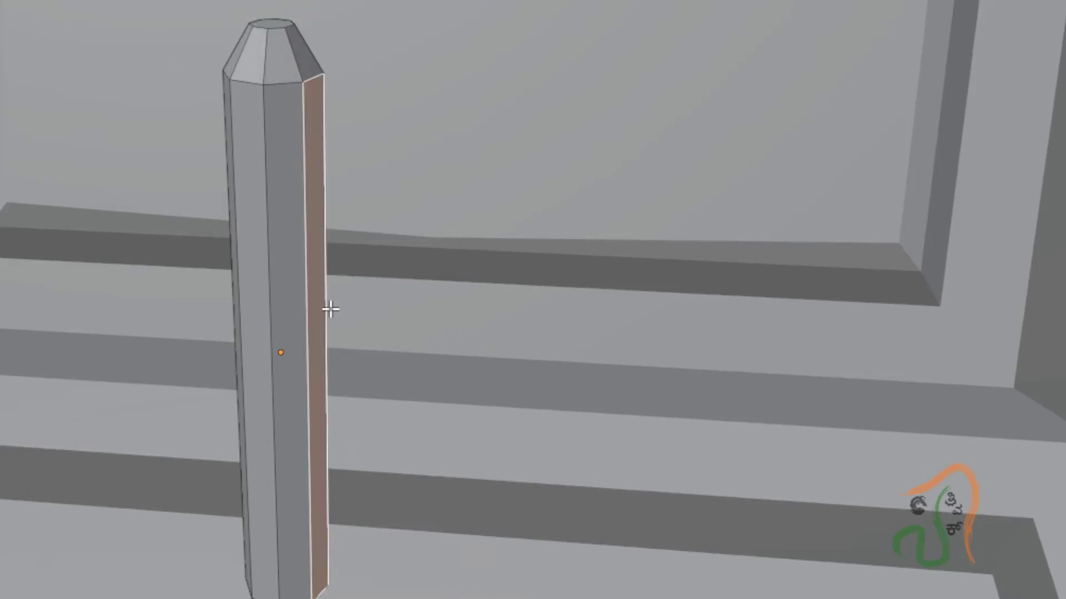
{"action": "middle_click_drag", "start_coordinate": [383, 379], "coordinate": [489, 393]}
{"action": "key", "text": "Tab"}
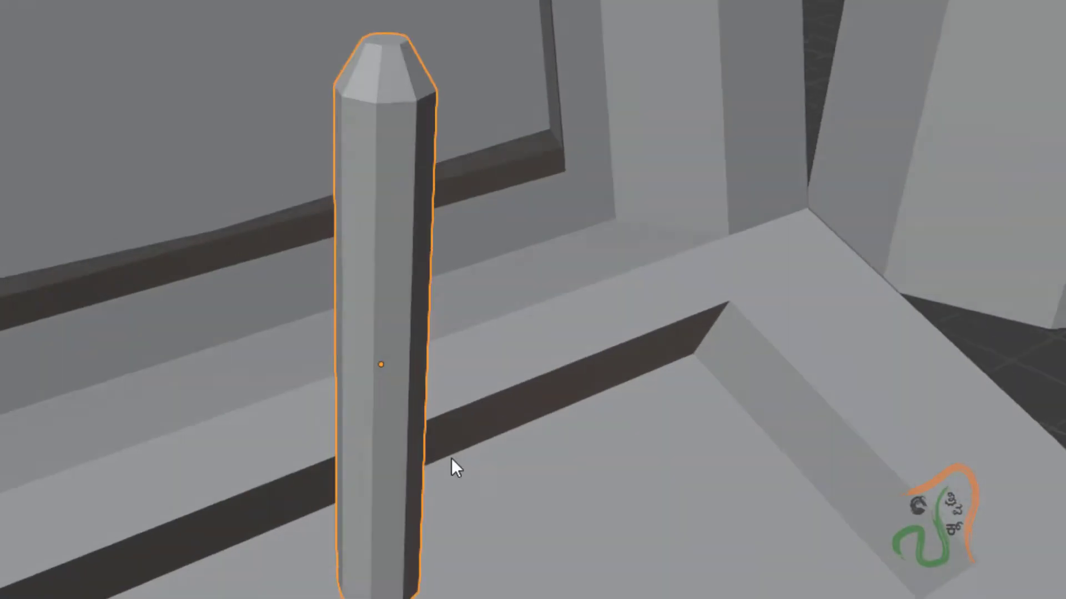
Select the finished stick and scale it down uniformly to suit the control panel.
{"action": "middle_click_drag", "start_coordinate": [451, 466], "coordinate": [315, 565]}
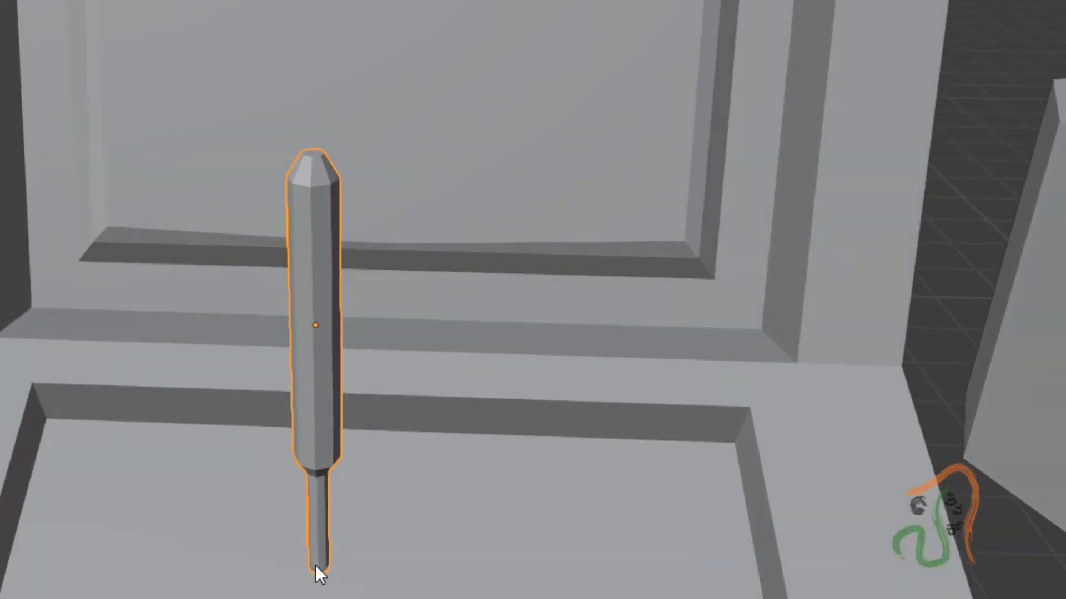
{"action": "scroll", "coordinate": [336, 425], "scroll_direction": "down", "scroll_amount": 6}
{"action": "middle_click_drag", "start_coordinate": [340, 439], "coordinate": [417, 458]}
{"action": "scroll", "coordinate": [417, 458], "scroll_direction": "up", "scroll_amount": 5}
{"action": "scroll", "coordinate": [417, 525], "scroll_direction": "down", "scroll_amount": 3}
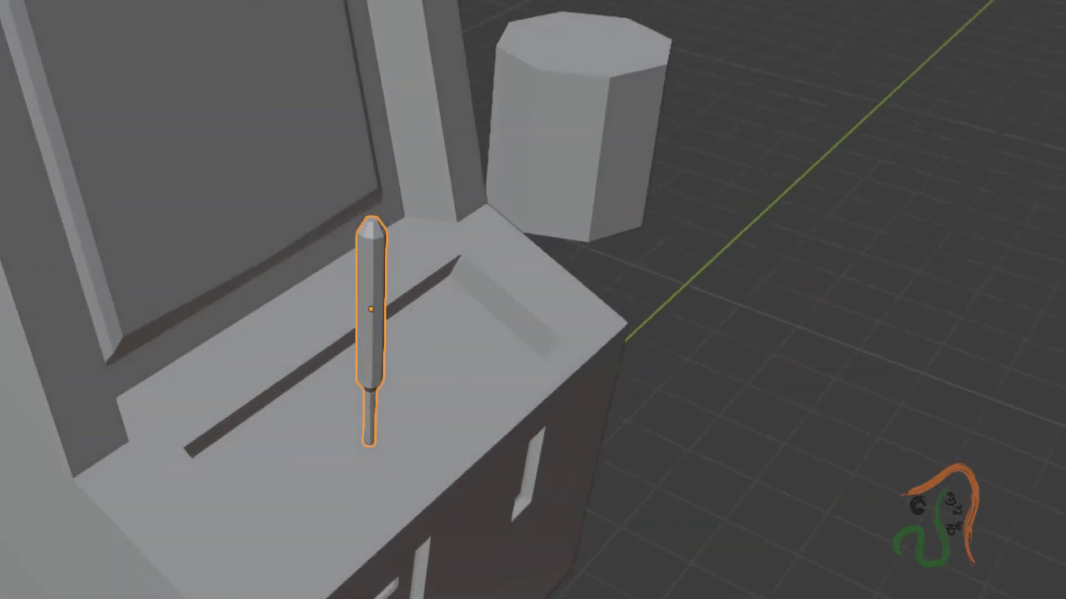
{"action": "scroll", "coordinate": [417, 525], "scroll_direction": "up", "scroll_amount": 3}
{"action": "left_click", "coordinate": [355, 301]}
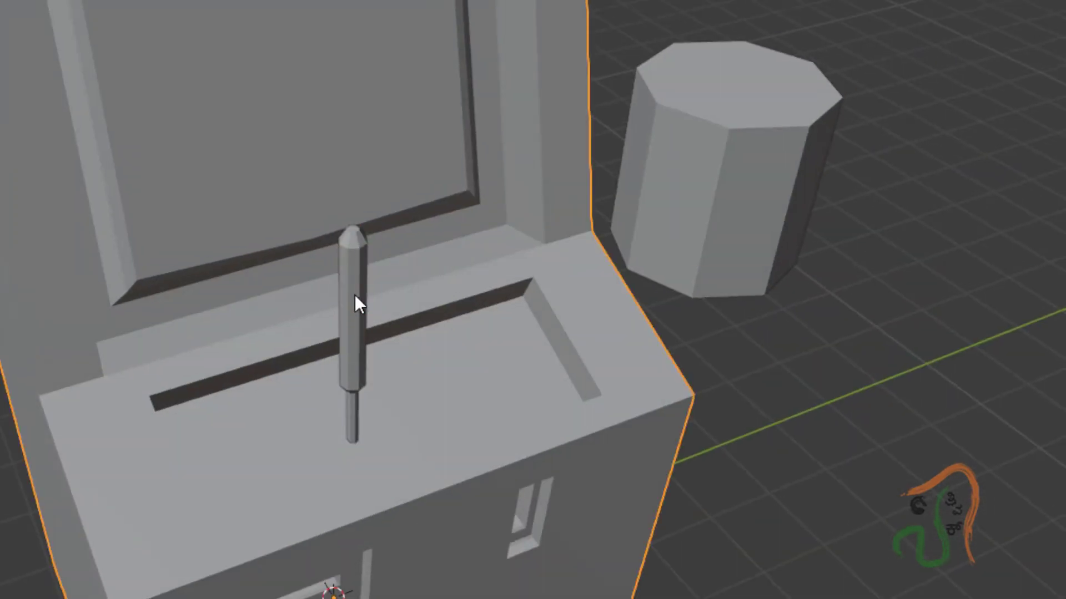
{"action": "left_click", "coordinate": [355, 294]}
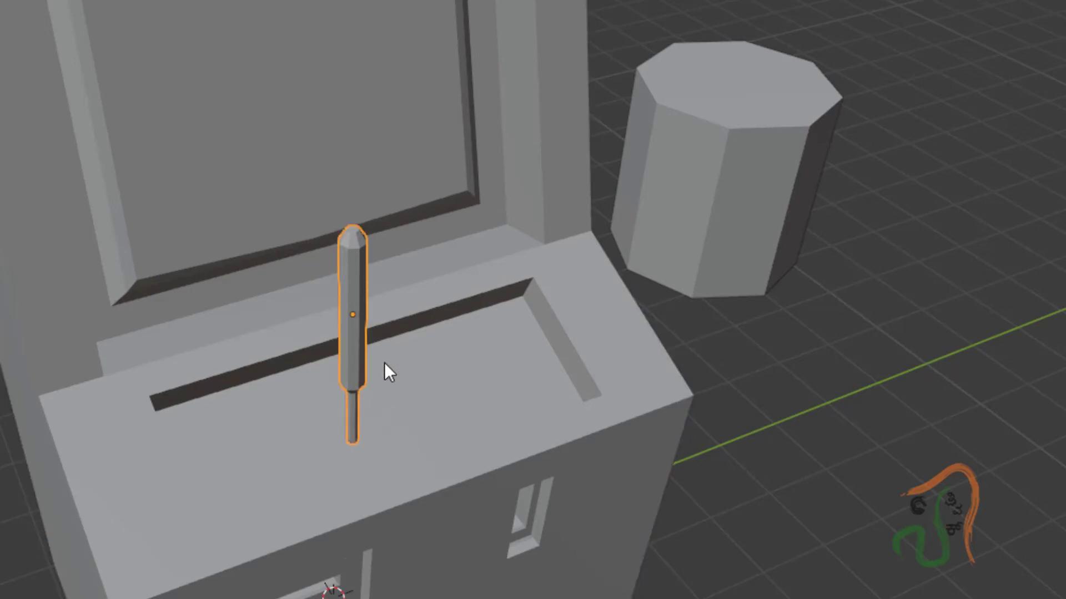
{"action": "key", "text": "s"}
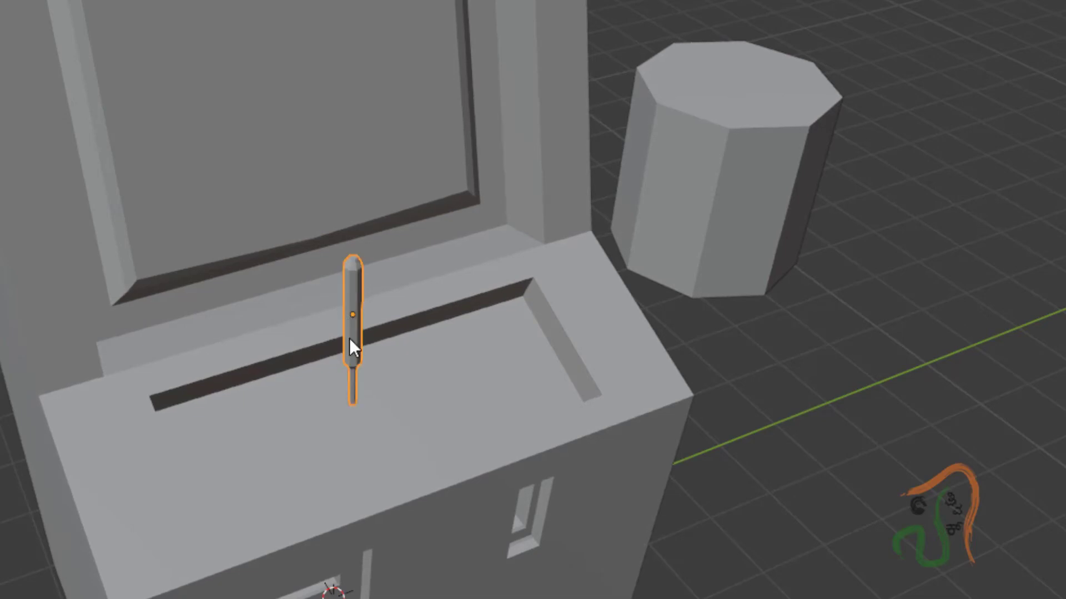
Lower the stick so the end of its stem sinks into the control panel's recessed surface.
{"action": "middle_click_drag", "start_coordinate": [350, 340], "coordinate": [569, 403]}
{"action": "key", "text": "g"}
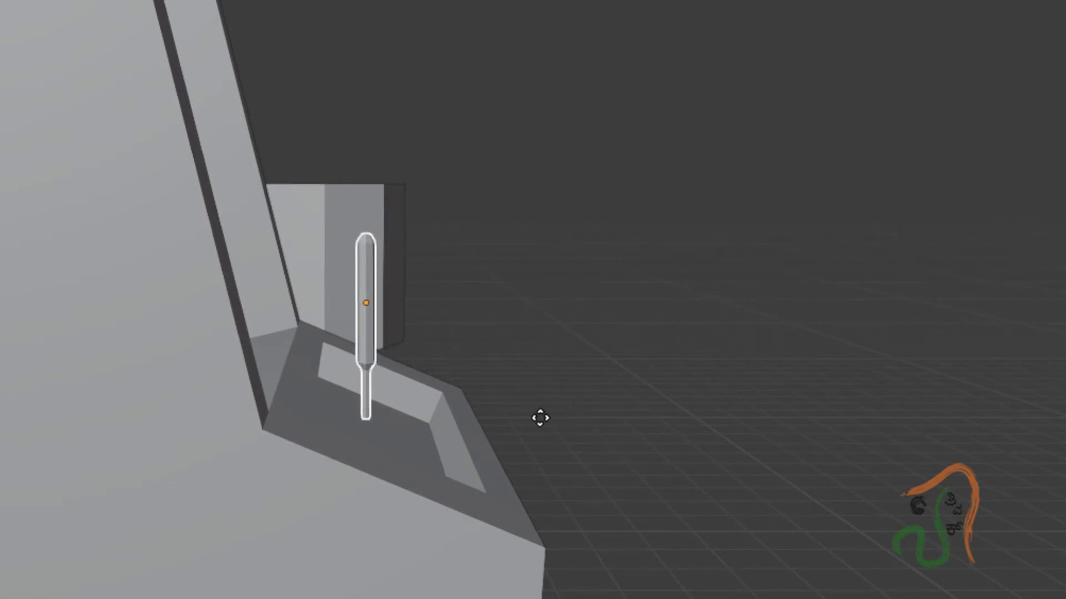
{"action": "left_click", "coordinate": [536, 448]}
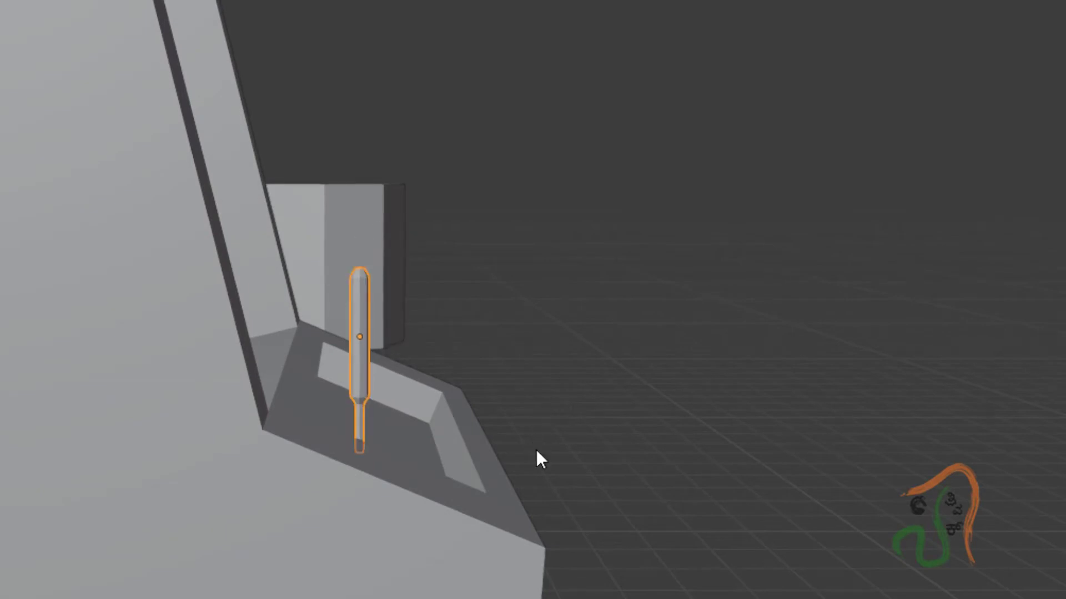
{"action": "middle_click_drag", "start_coordinate": [488, 549], "coordinate": [311, 598]}
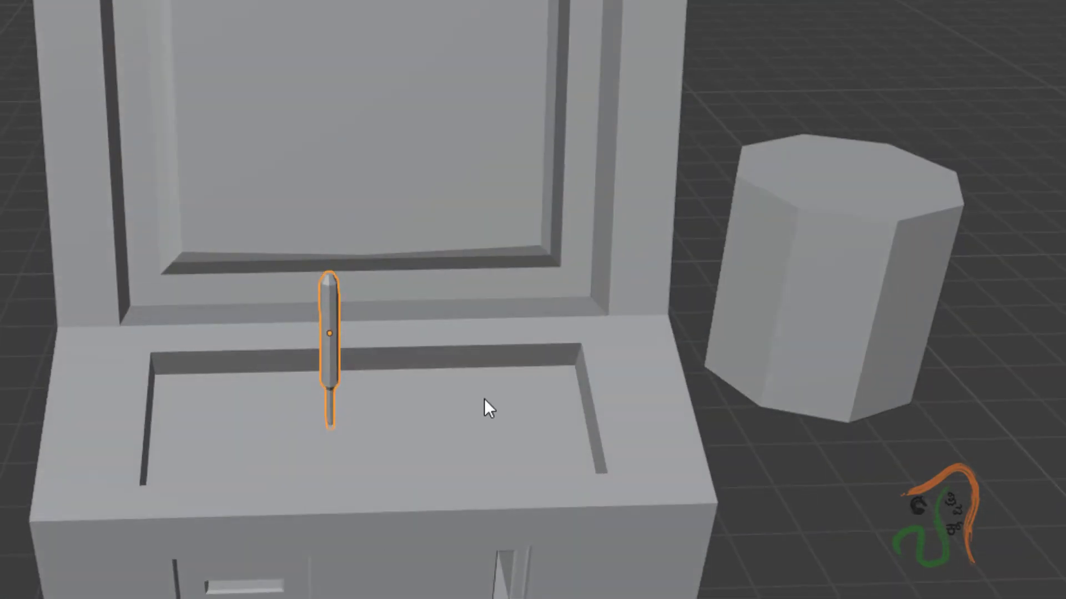
Move the stick slightly along the Y axis towards the near side of the recessed control panel.
{"action": "key", "text": "g"}
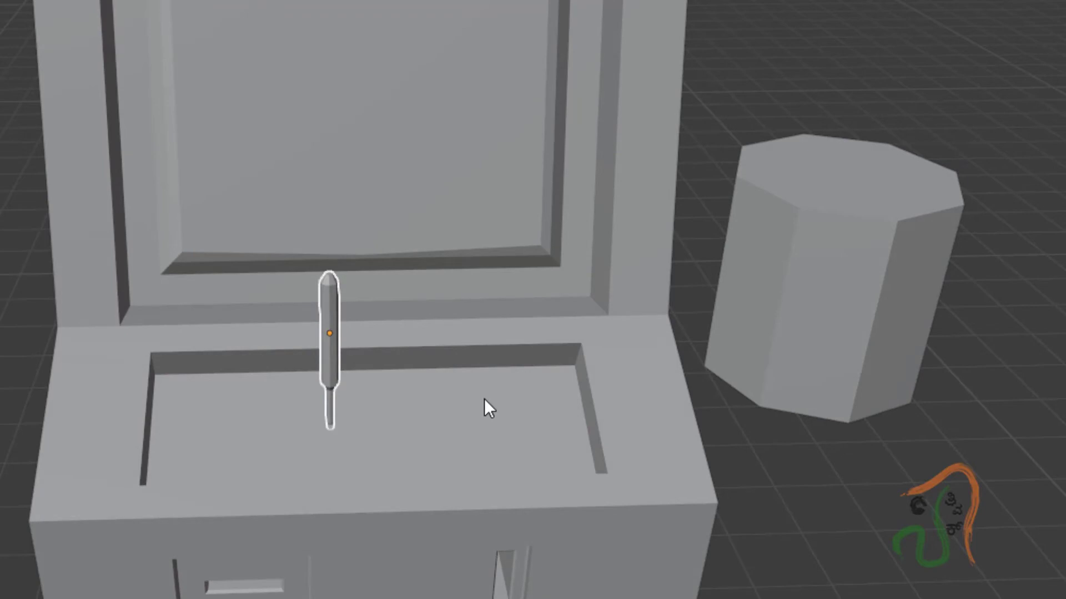
{"action": "key", "text": "y"}
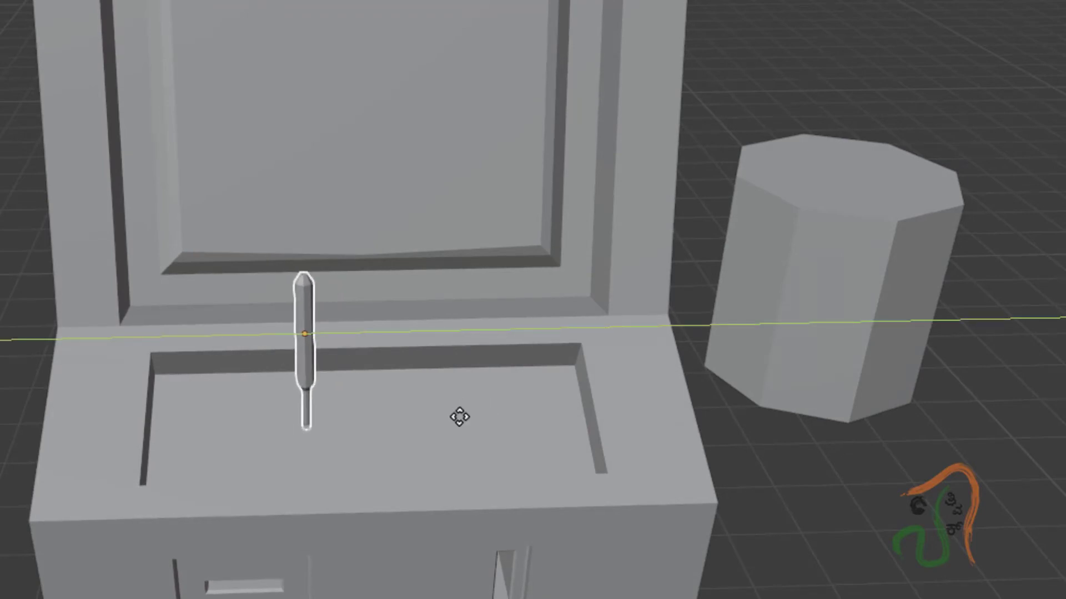
{"action": "left_click", "coordinate": [460, 416]}
Tilt the stick perpendicular to the sloped control panel and reposition it with its stem in the middle of the recess.
{"action": "middle_click_drag", "start_coordinate": [420, 483], "coordinate": [634, 415]}
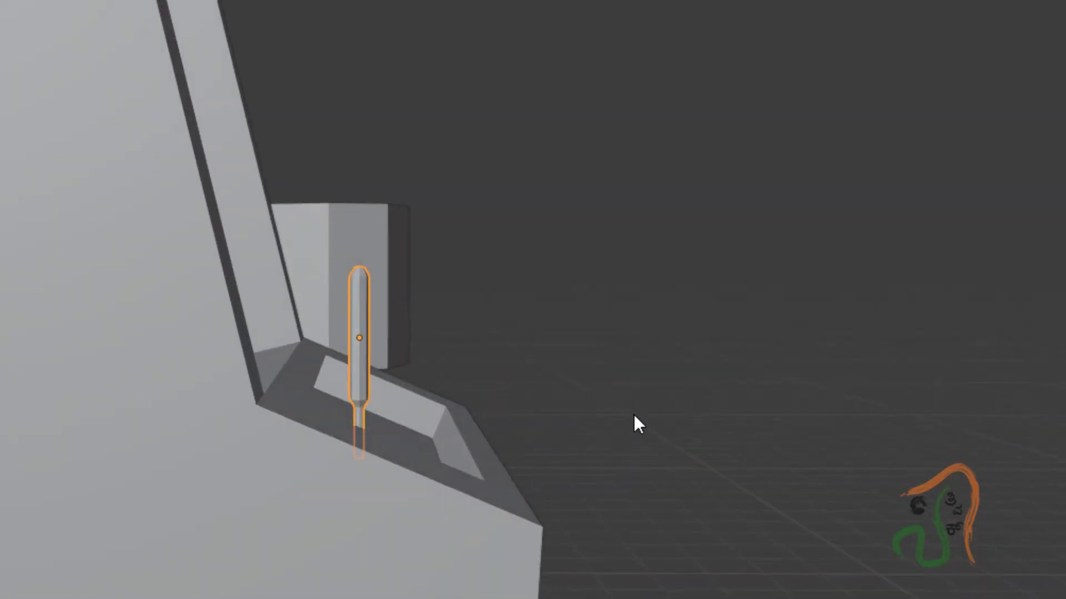
{"action": "key", "text": "r"}
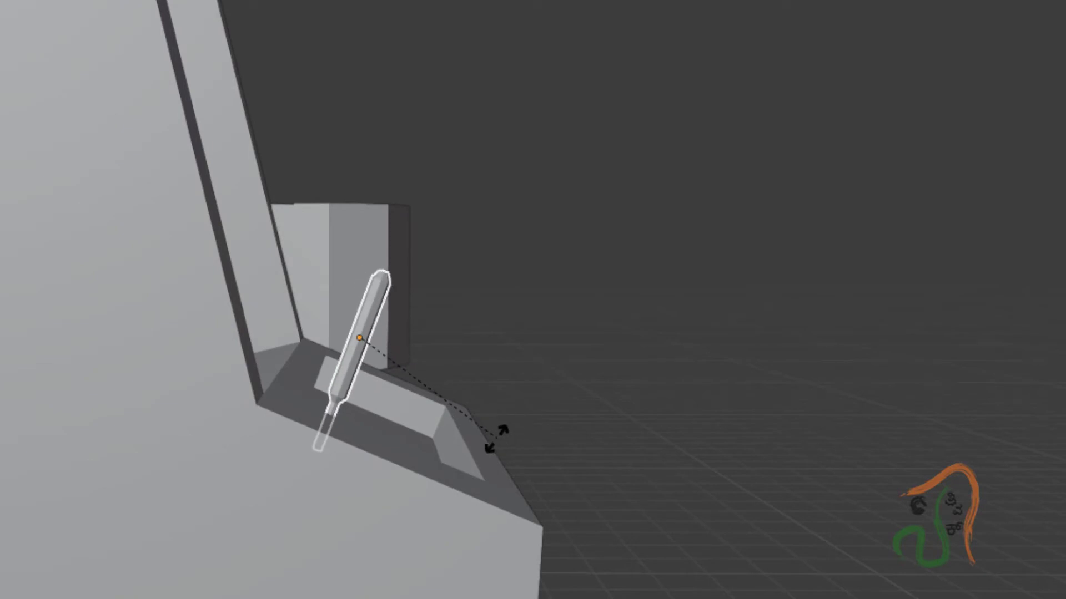
{"action": "left_click", "coordinate": [487, 442]}
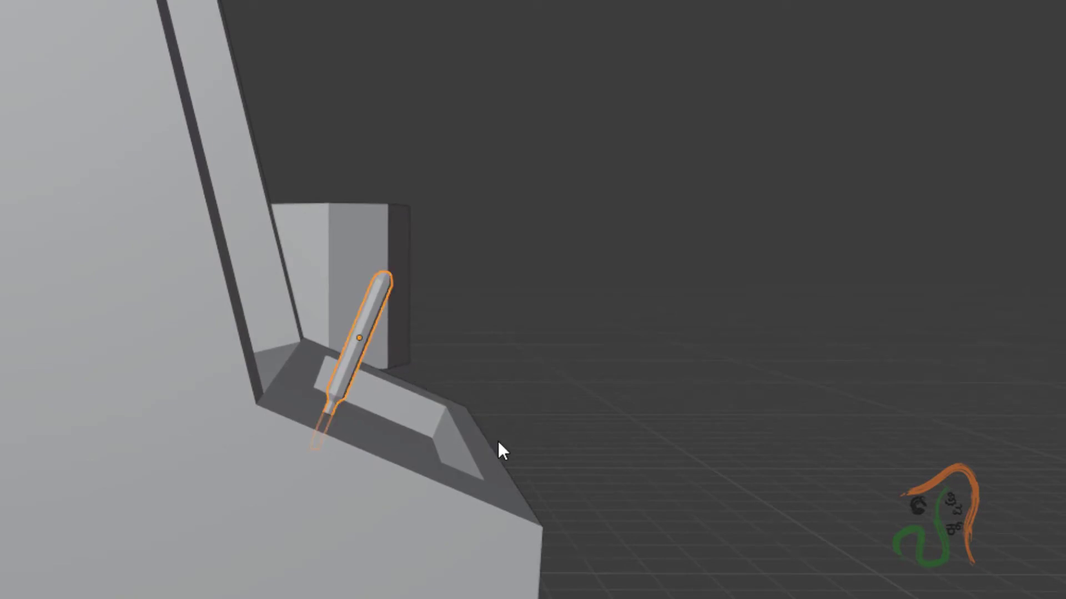
{"action": "key", "text": "g"}
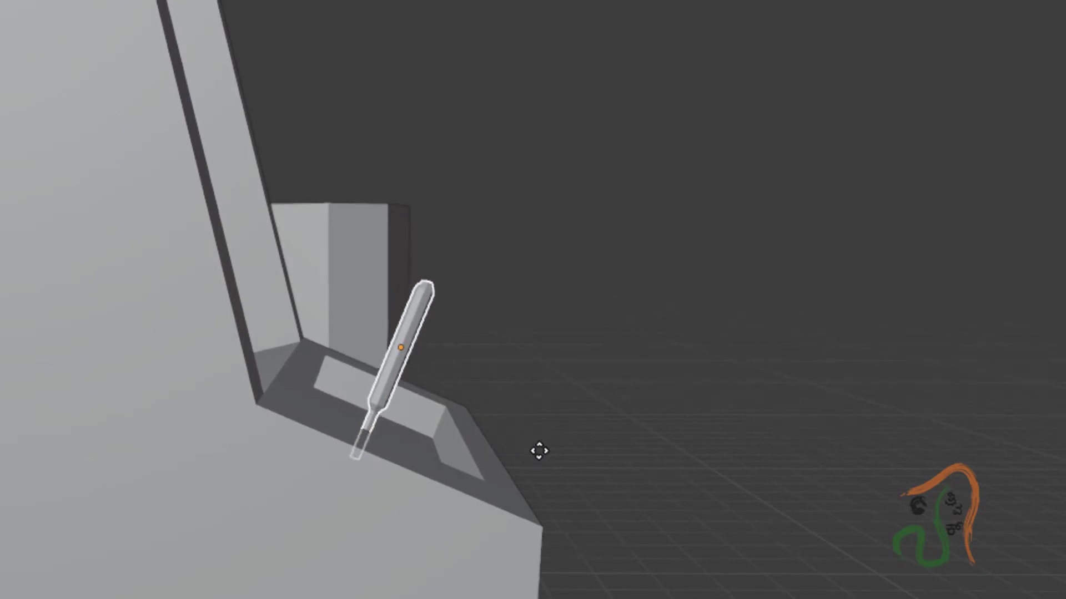
{"action": "left_click", "coordinate": [539, 450]}
{"action": "middle_click_drag", "start_coordinate": [583, 485], "coordinate": [363, 565]}
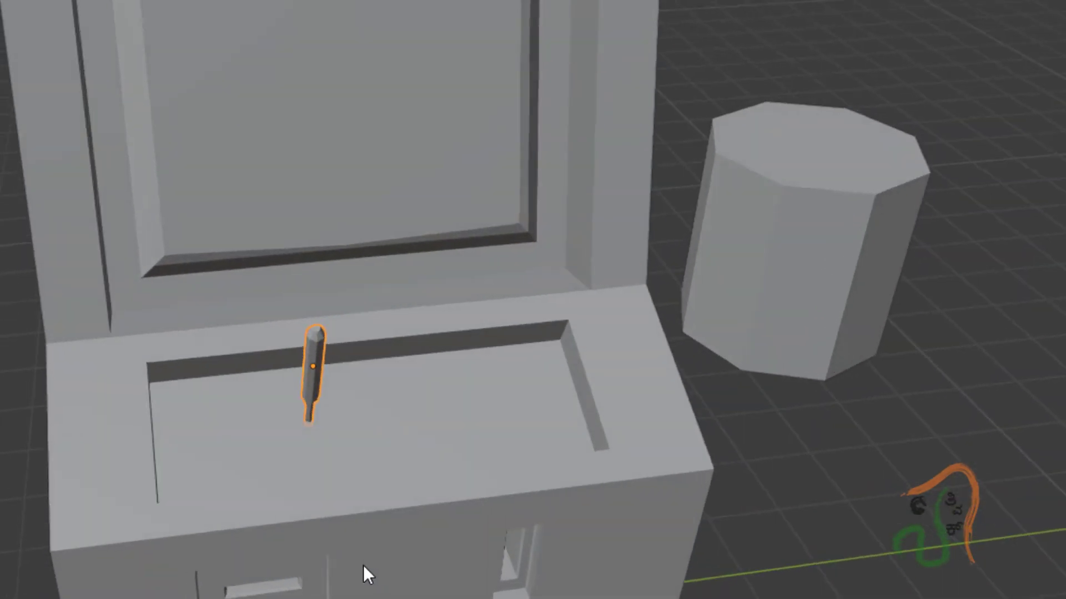
Duplicate the spare cylinder, place the copy over the stick and flatten it along the Z axis into a thin disc.
{"action": "left_click", "coordinate": [816, 264]}
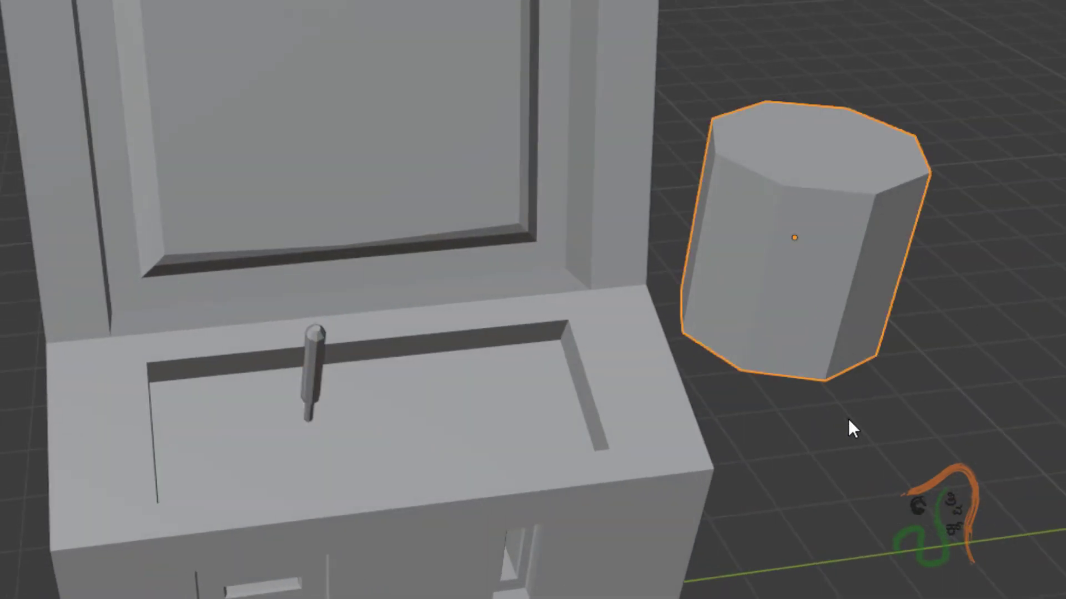
{"action": "key", "text": "shift+d"}
{"action": "left_click", "coordinate": [357, 531]}
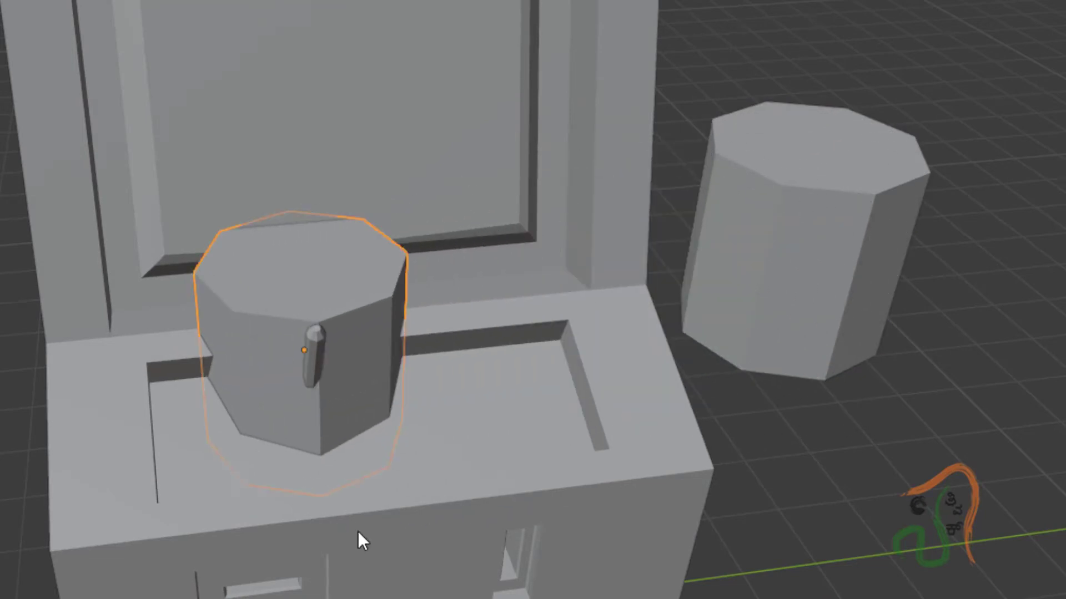
{"action": "key", "text": "s"}
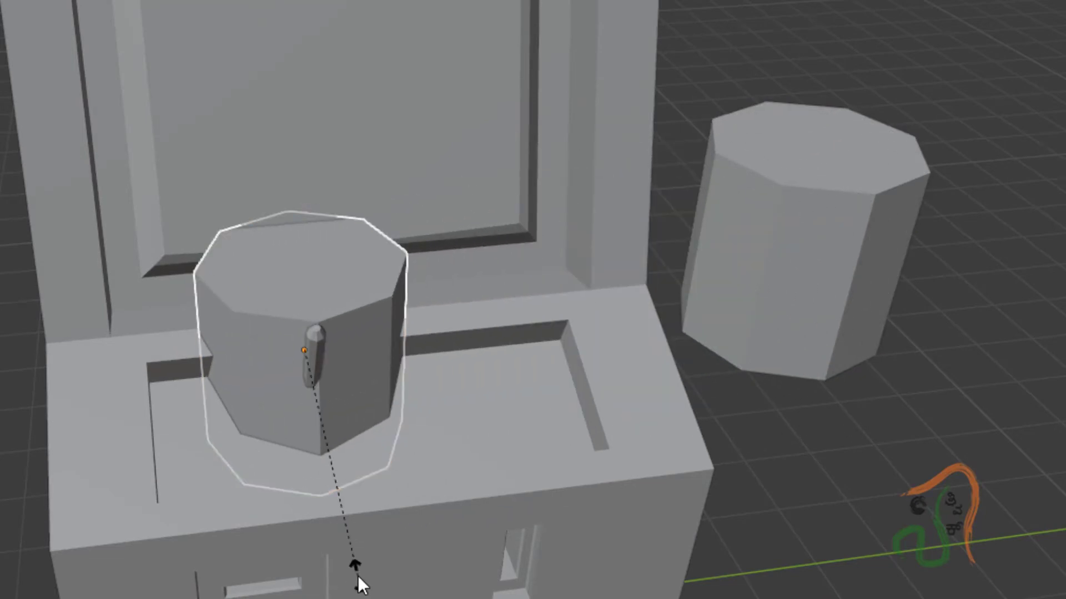
{"action": "key", "text": "z"}
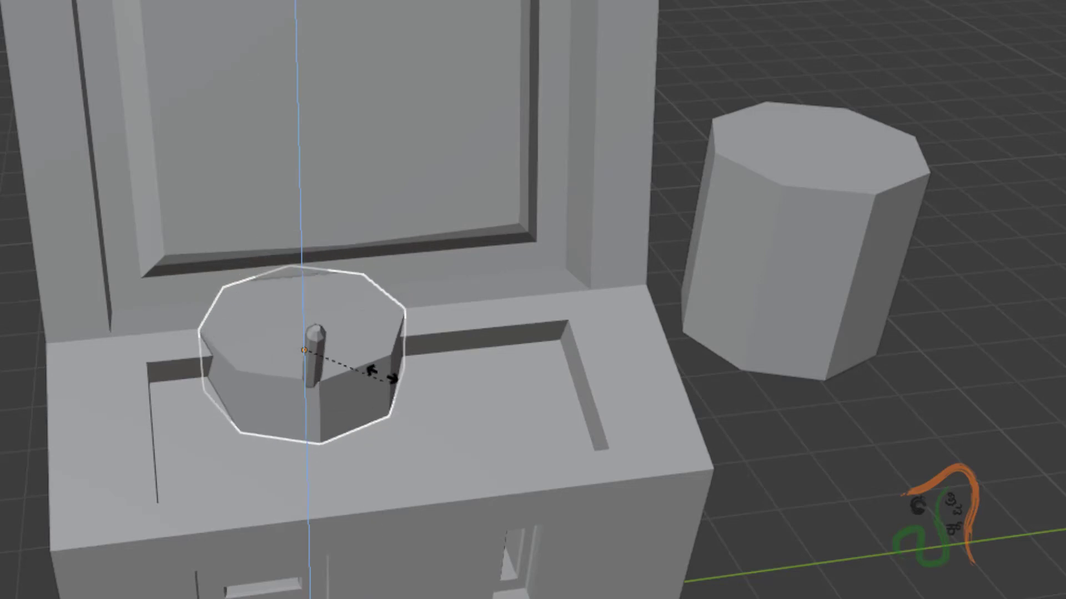
{"action": "left_click", "coordinate": [288, 331]}
Scale the flat disc down to a small base plate and move it to the foot of the stick.
{"action": "middle_click_drag", "start_coordinate": [313, 489], "coordinate": [466, 563]}
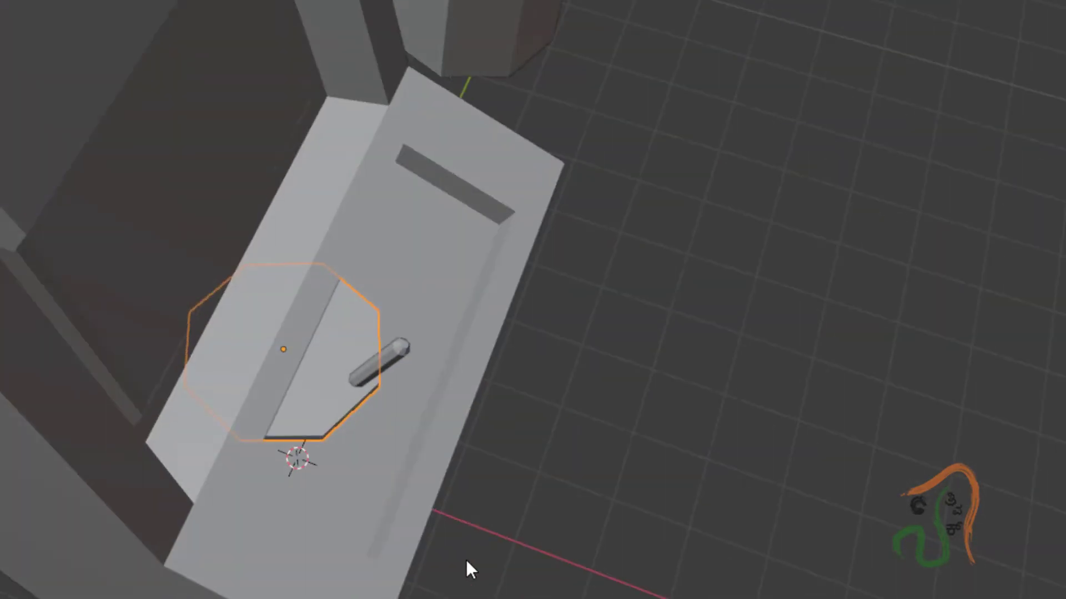
{"action": "key", "text": "s"}
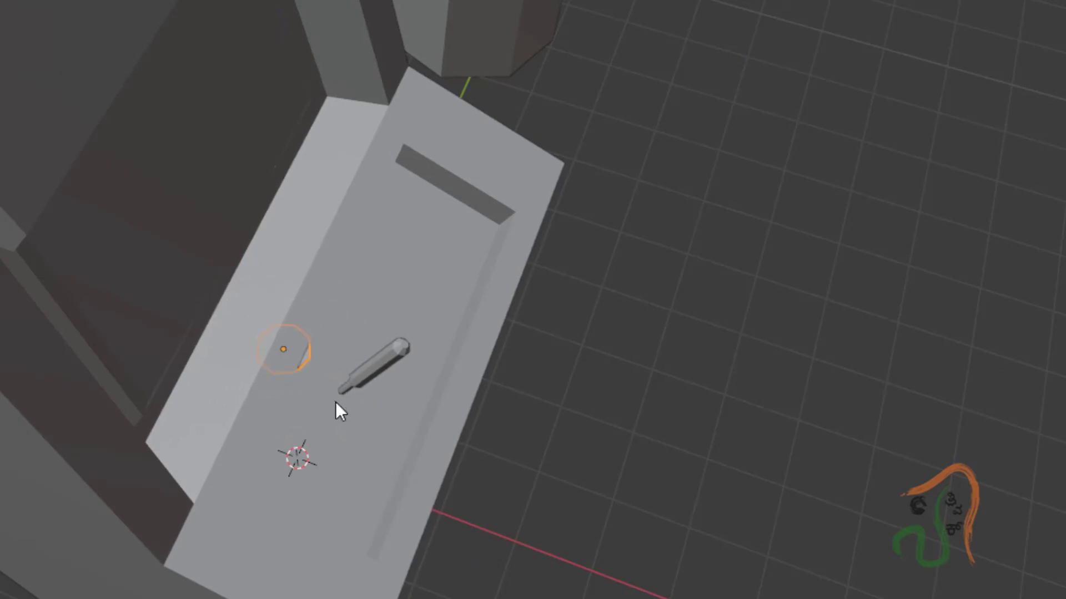
{"action": "key", "text": "g"}
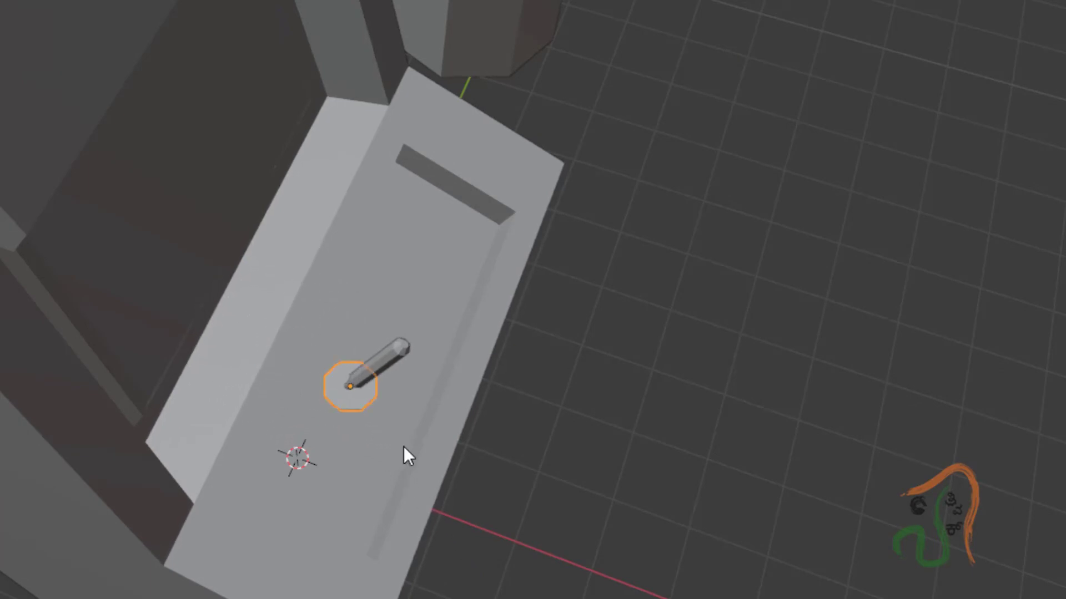
{"action": "scroll", "coordinate": [404, 495], "scroll_direction": "up", "scroll_amount": 3}
{"action": "scroll", "coordinate": [404, 495], "scroll_direction": "down", "scroll_amount": 1}
{"action": "scroll", "coordinate": [405, 496], "scroll_direction": "up", "scroll_amount": 1}
Tilt the disc to follow the control panel's slope and shift it onto the recessed surface around the stem.
{"action": "middle_click_drag", "start_coordinate": [398, 531], "coordinate": [484, 403]}
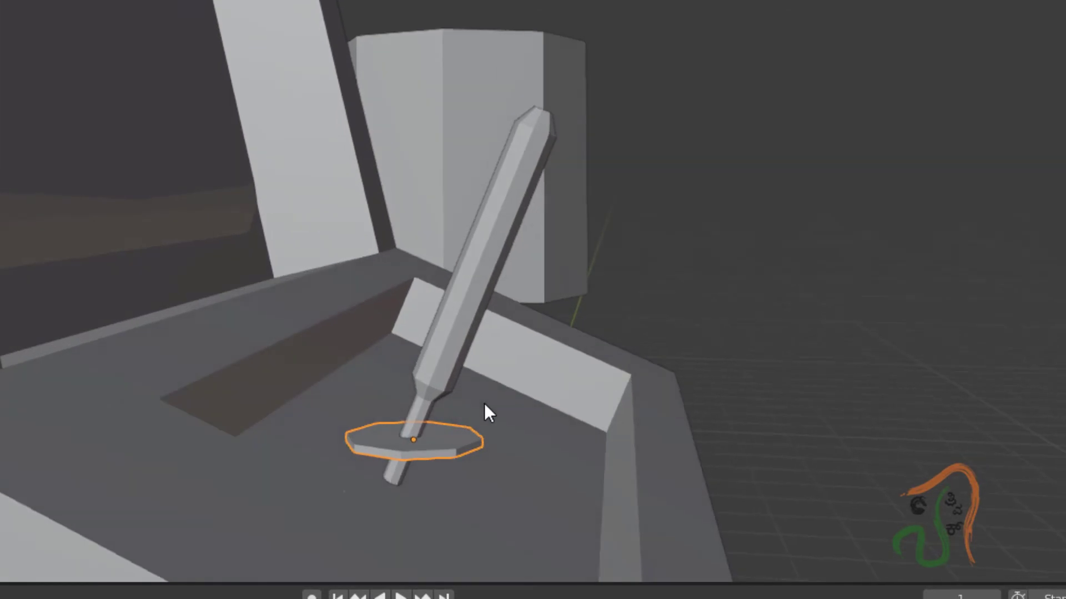
{"action": "key", "text": "r"}
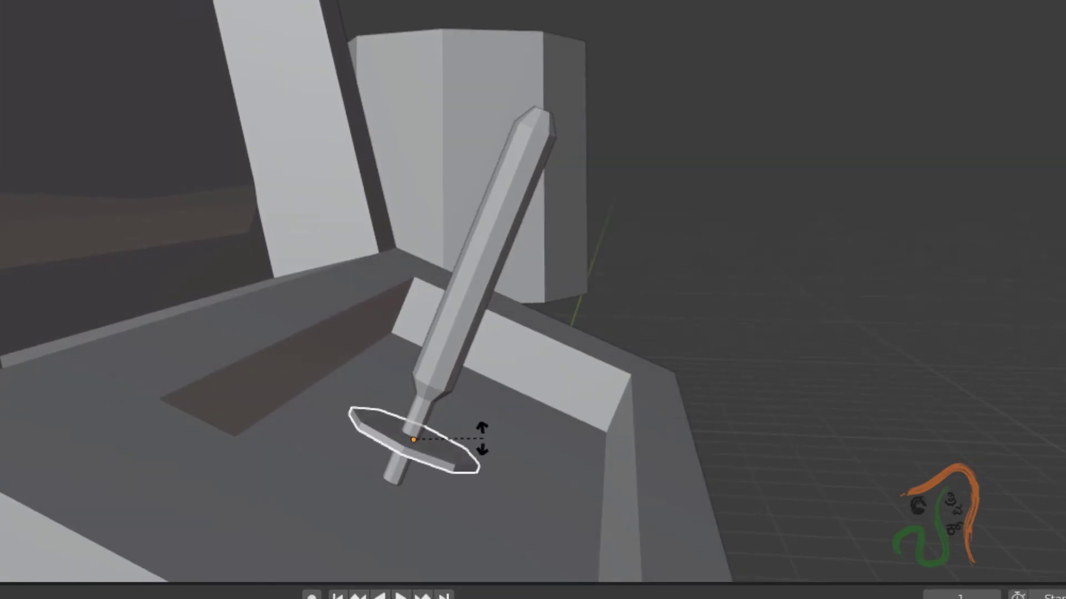
{"action": "left_click", "coordinate": [482, 435]}
{"action": "middle_click_drag", "start_coordinate": [421, 511], "coordinate": [375, 509]}
{"action": "key", "text": "g"}
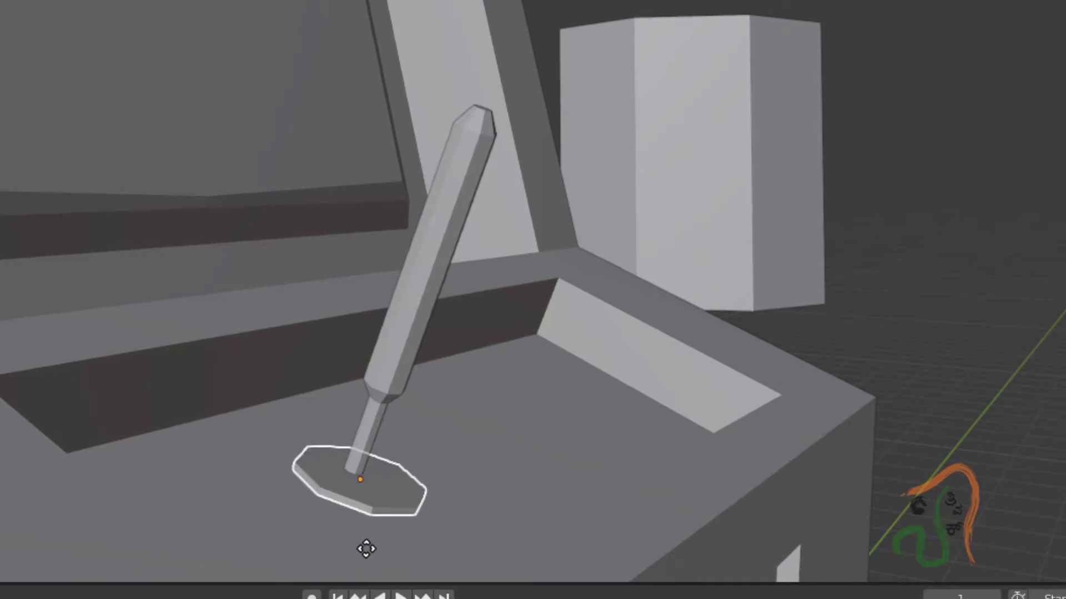
{"action": "left_click", "coordinate": [361, 552]}
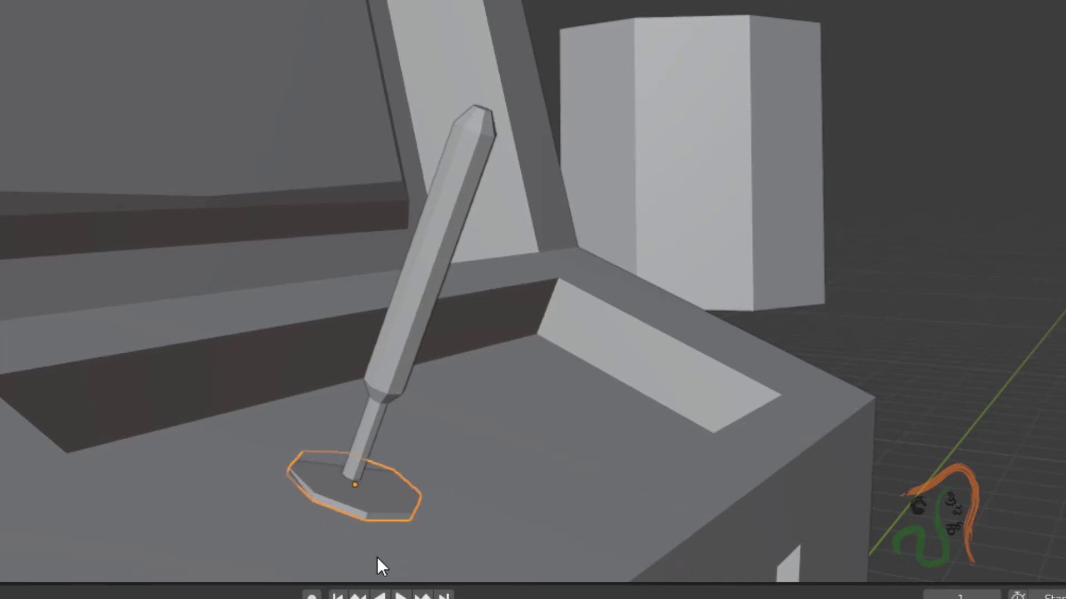
{"action": "middle_click_drag", "start_coordinate": [388, 552], "coordinate": [375, 507]}
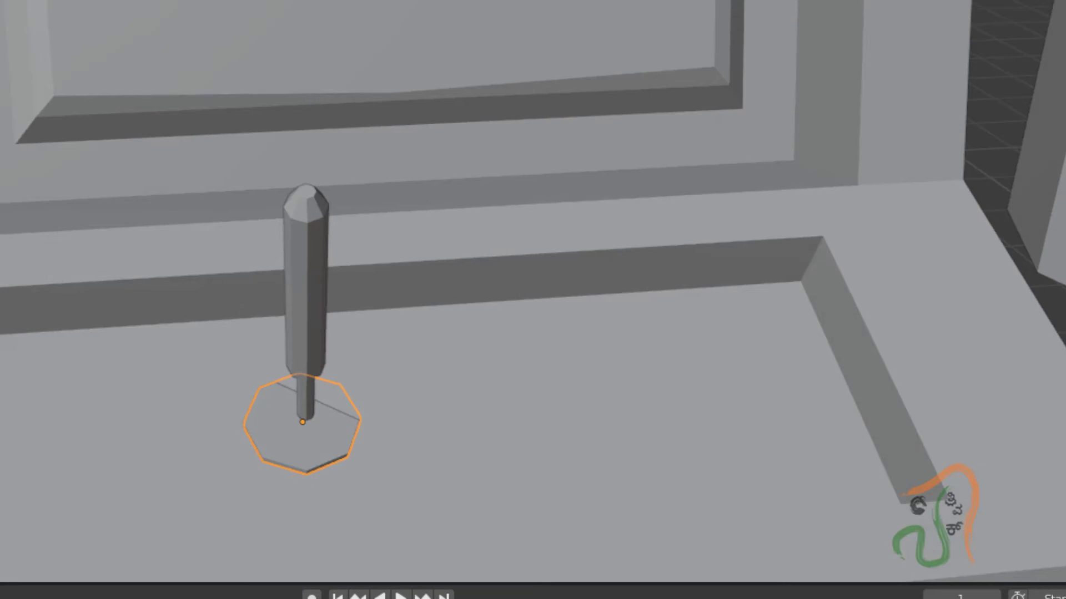
Rotate the disc slightly from the side so it lies parallel to the recessed surface.
{"action": "middle_click_drag", "start_coordinate": [578, 252], "coordinate": [564, 83]}
{"action": "scroll", "coordinate": [464, 209], "scroll_direction": "up", "scroll_amount": 6}
{"action": "middle_click_drag", "start_coordinate": [488, 333], "coordinate": [536, 255]}
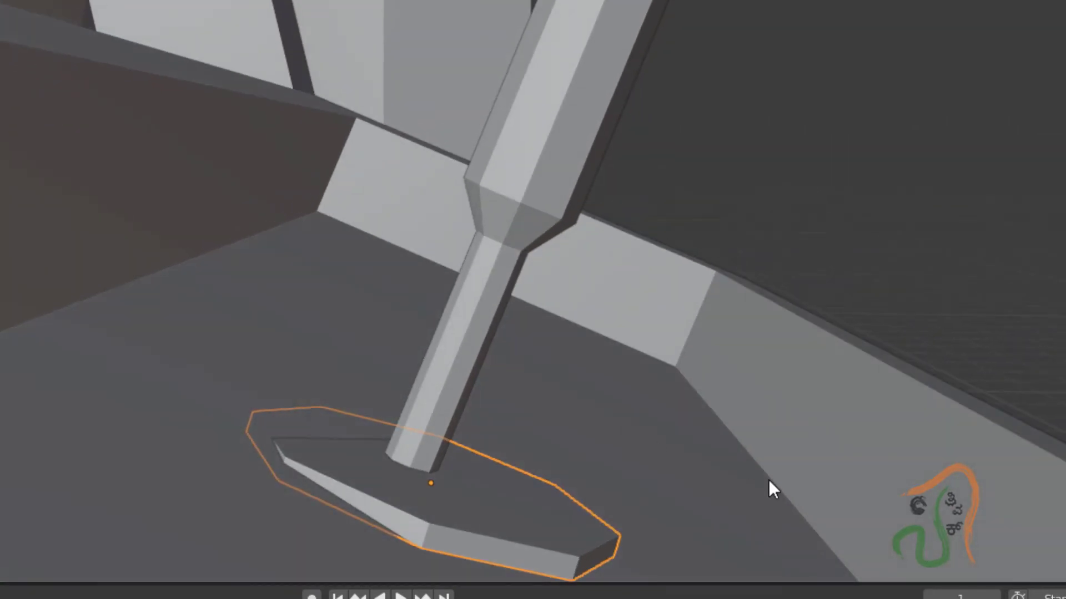
{"action": "key", "text": "s"}
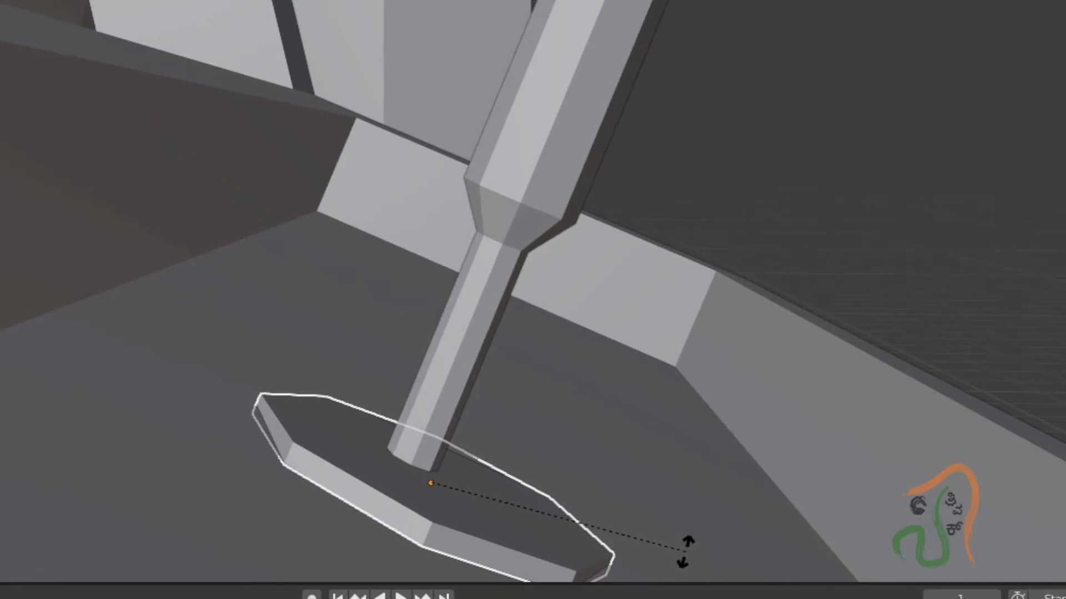
{"action": "left_click", "coordinate": [685, 552]}
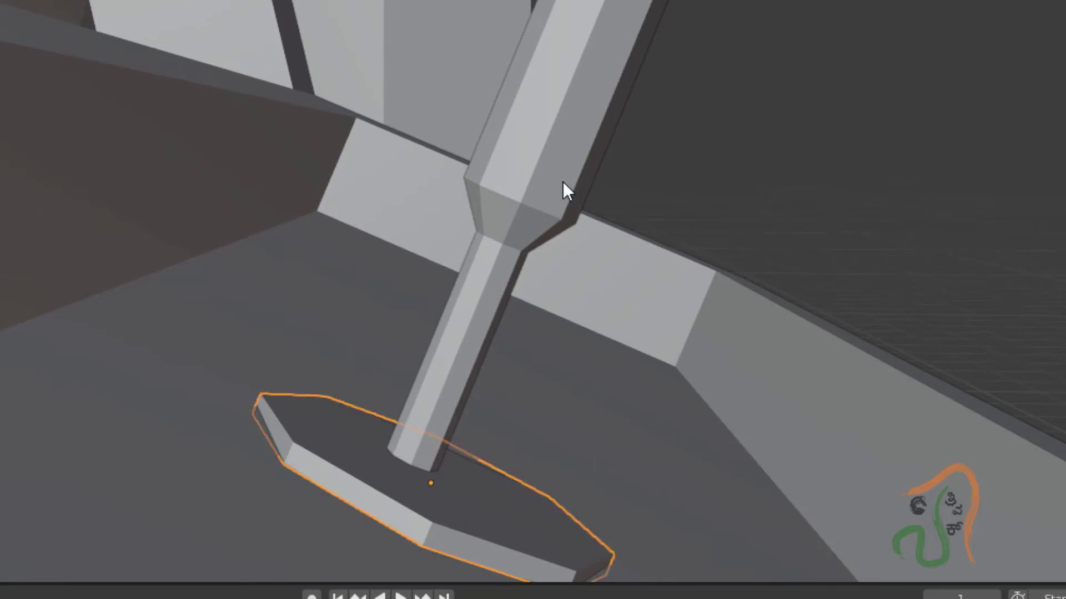
Select the stick and move it so its stem stands in the centre of the disc.
{"action": "left_click", "coordinate": [555, 135]}
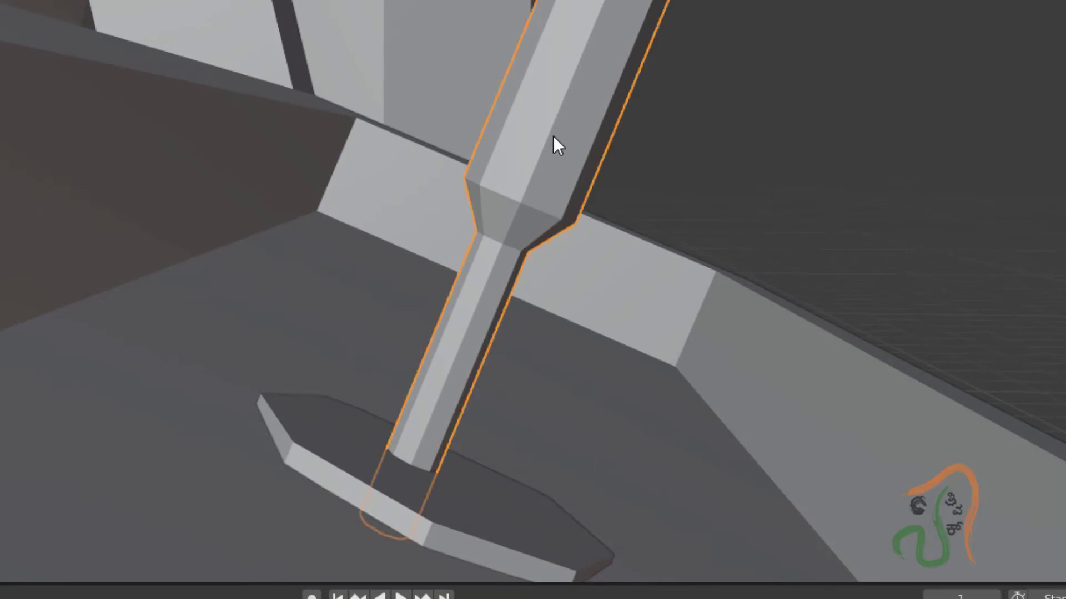
{"action": "key", "text": "g"}
{"action": "left_click", "coordinate": [588, 154]}
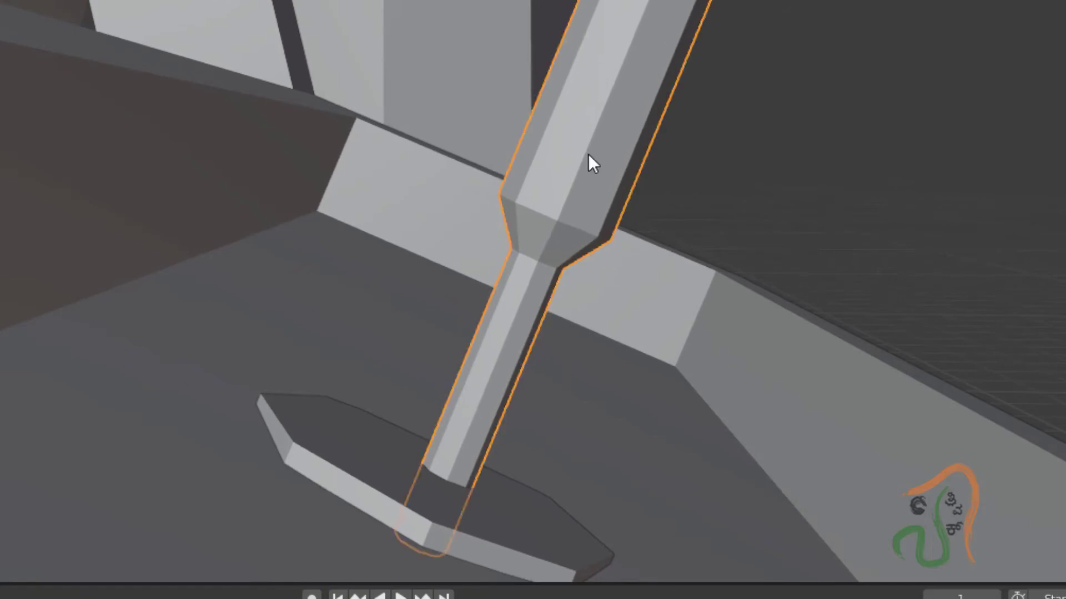
{"action": "middle_click_drag", "start_coordinate": [688, 327], "coordinate": [486, 405]}
{"action": "key", "text": "g"}
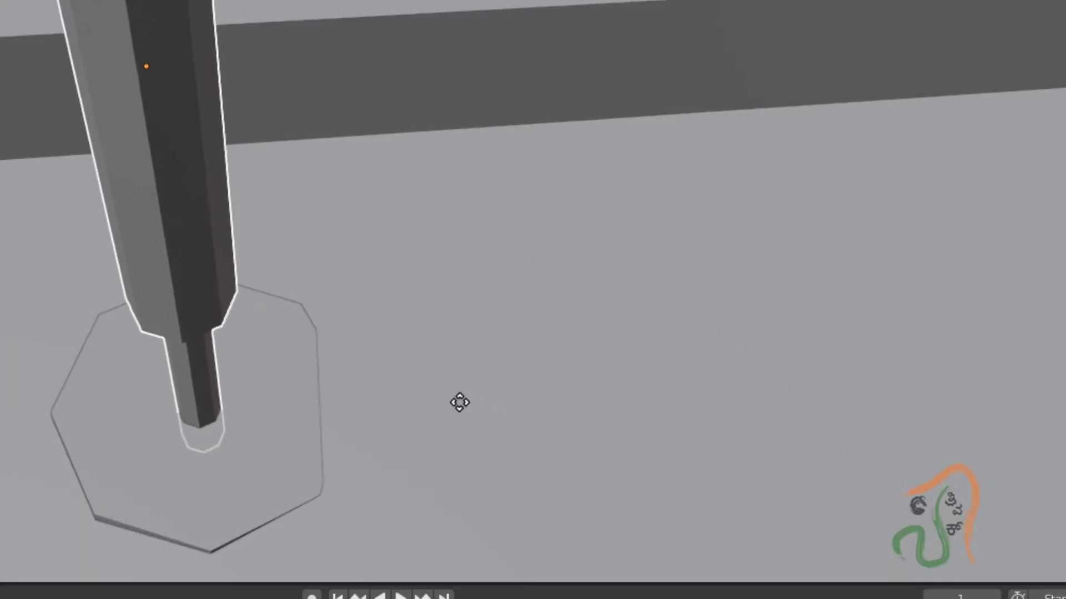
{"action": "left_click", "coordinate": [455, 405]}
Select the disc and rotate it slightly as seen from the front to level it on the panel.
{"action": "left_click", "coordinate": [300, 483]}
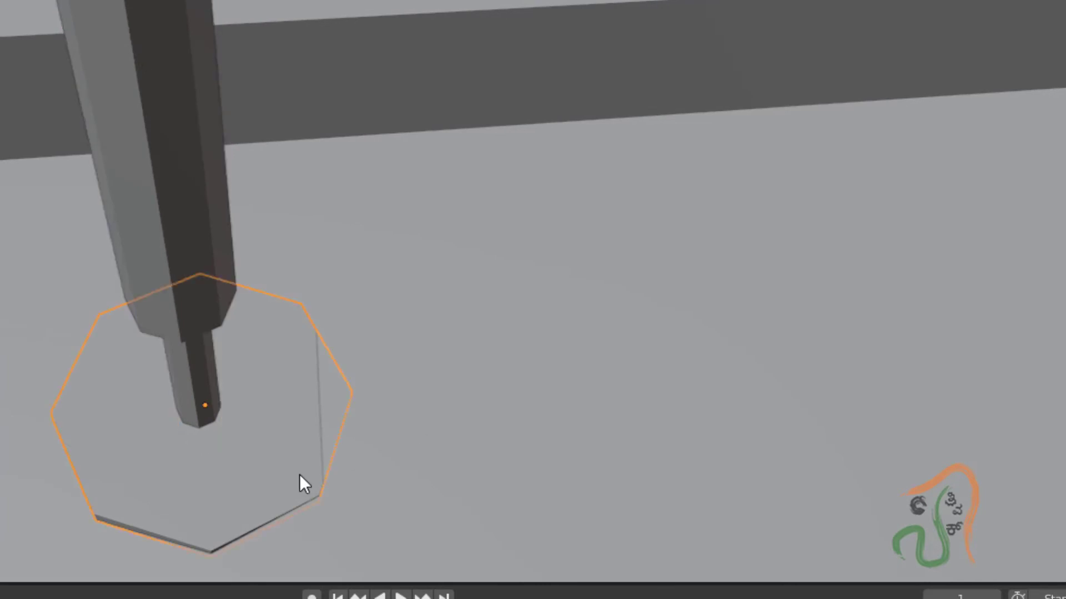
{"action": "key", "text": "r"}
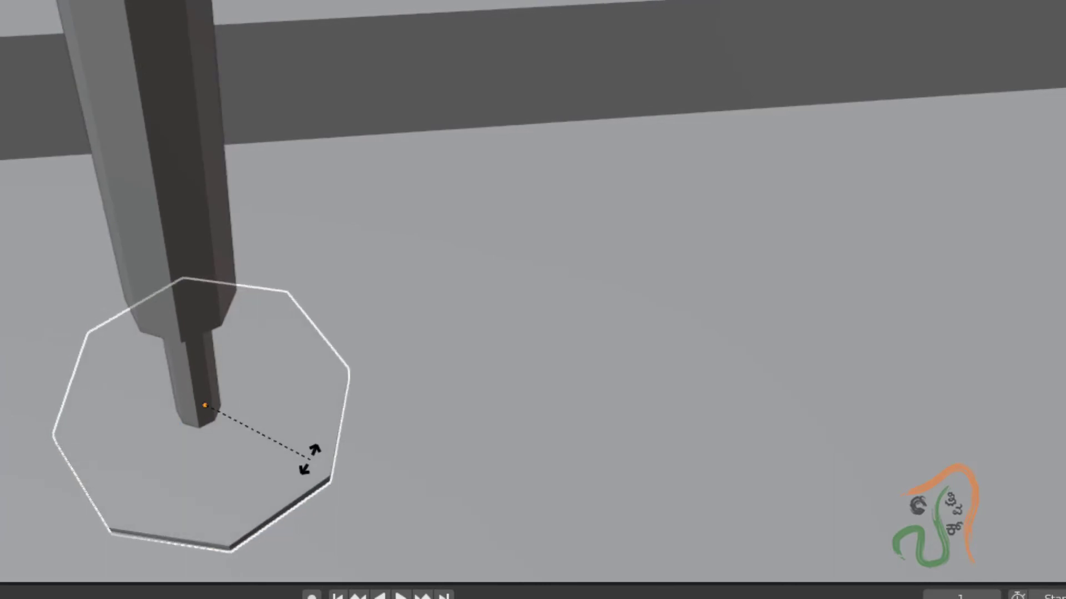
{"action": "left_click", "coordinate": [314, 450]}
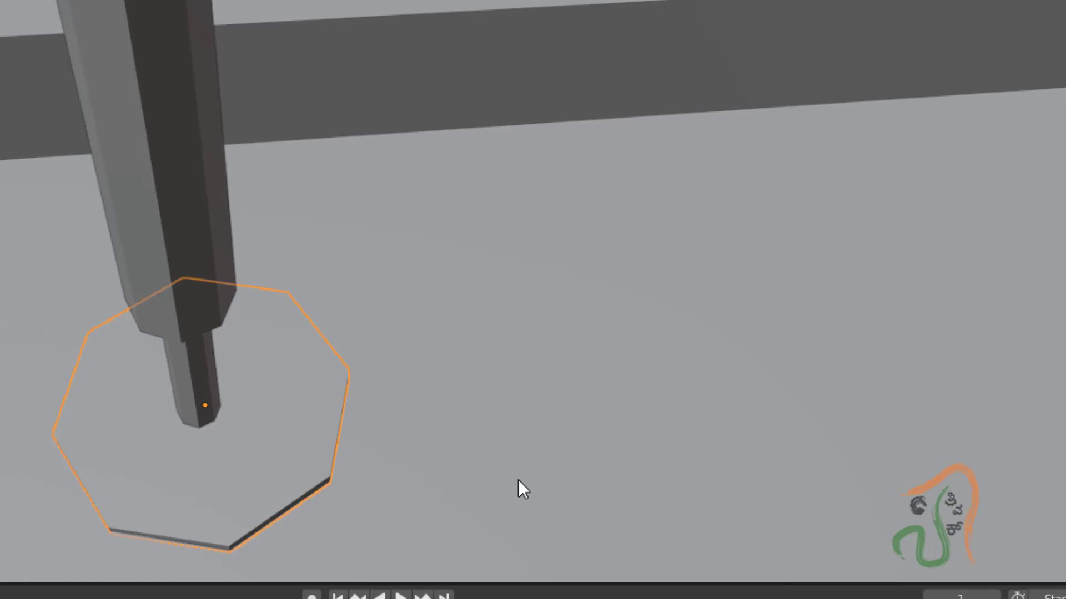
{"action": "left_click", "coordinate": [560, 391]}
Fine-tune the disc's tilt from the side and adjust its height so it sits on the recessed surface.
{"action": "middle_click_drag", "start_coordinate": [528, 450], "coordinate": [702, 337]}
{"action": "left_click", "coordinate": [551, 494]}
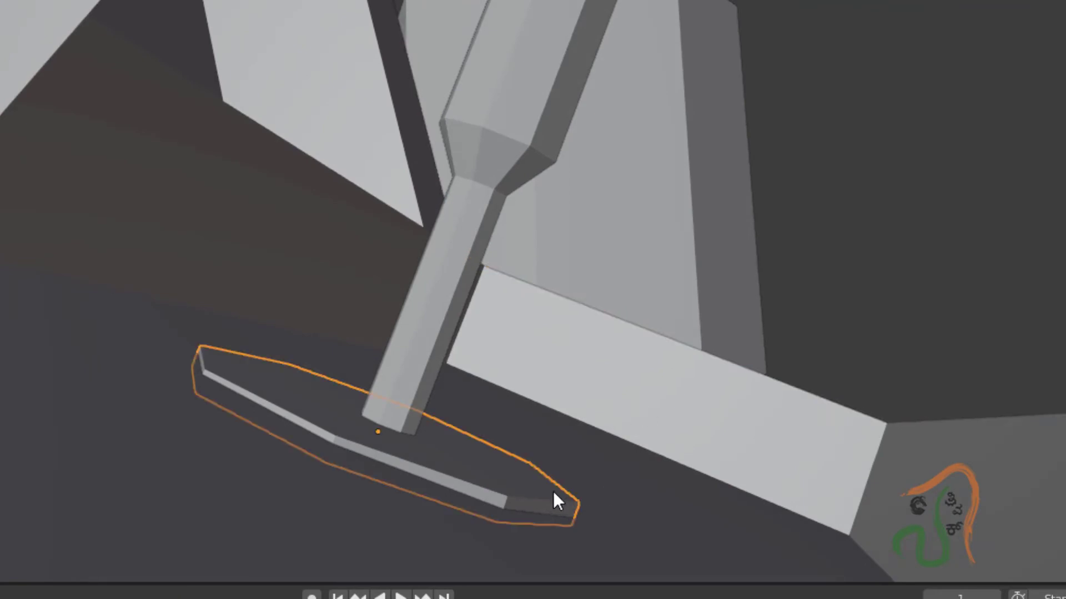
{"action": "key", "text": "s"}
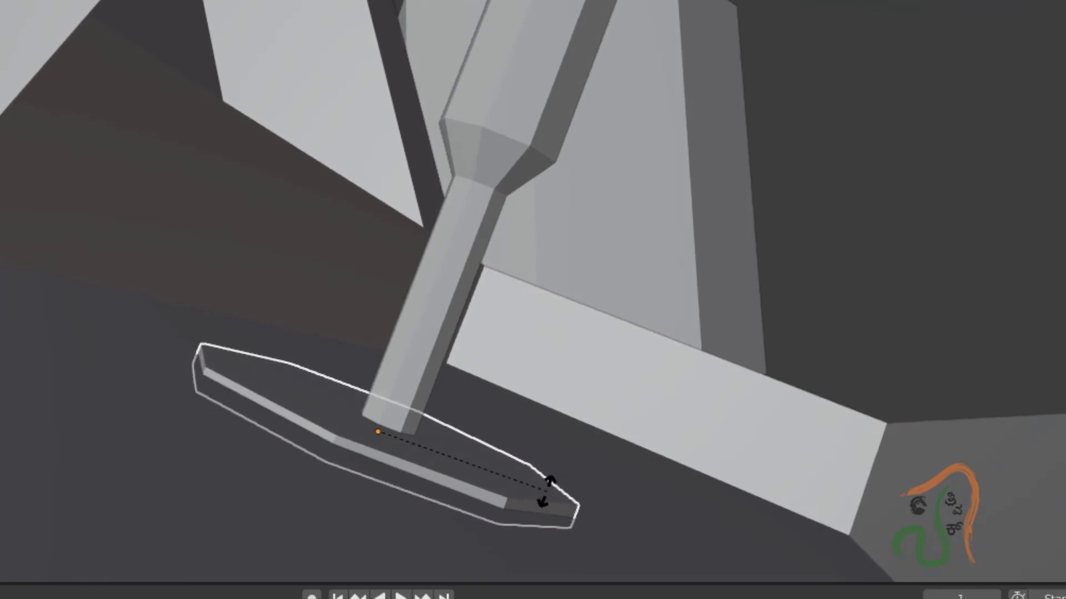
{"action": "left_click", "coordinate": [547, 492]}
{"action": "key", "text": "g"}
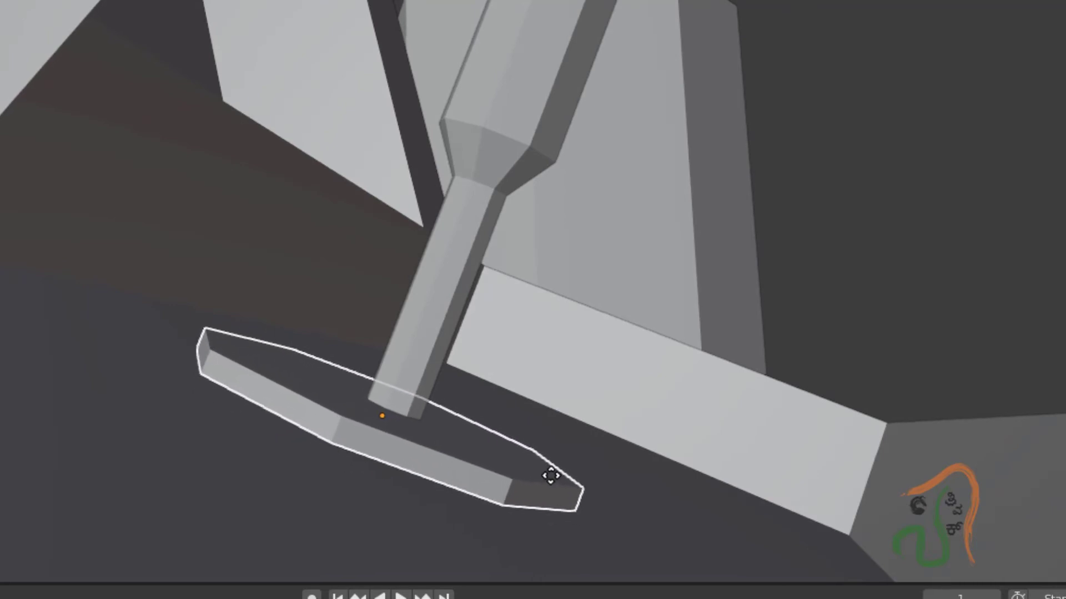
{"action": "left_click", "coordinate": [583, 503]}
Select the stick together with its base disc and join them into one object.
{"action": "middle_click_drag", "start_coordinate": [582, 503], "coordinate": [441, 404]}
{"action": "scroll", "coordinate": [392, 422], "scroll_direction": "down", "scroll_amount": 5}
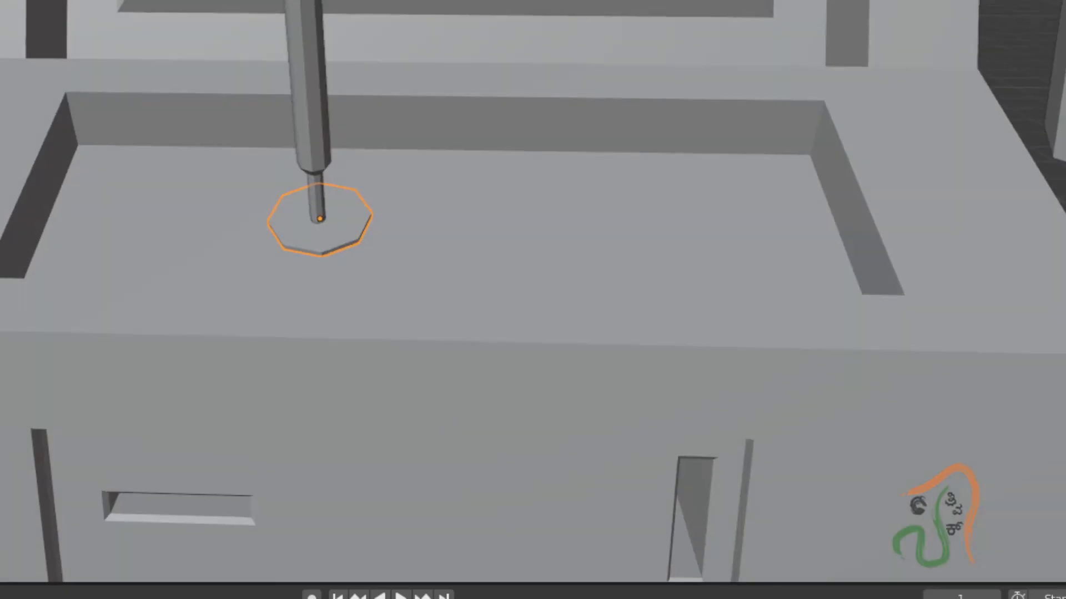
{"action": "middle_click_drag", "start_coordinate": [48, 373], "coordinate": [431, 338]}
{"action": "left_click", "coordinate": [439, 106]}
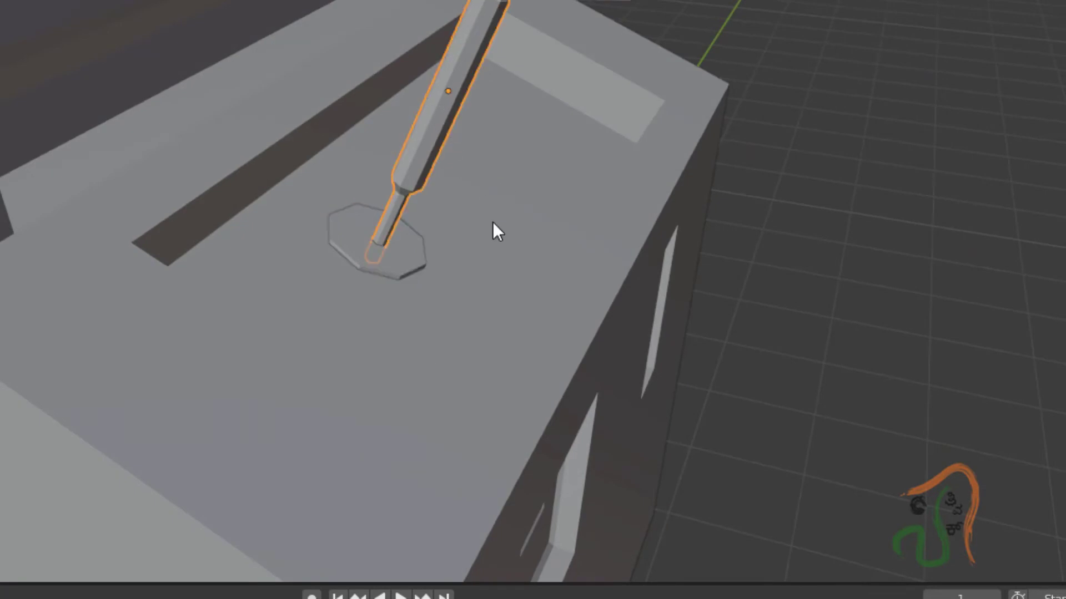
{"action": "left_click", "coordinate": [415, 271], "text": "shift"}
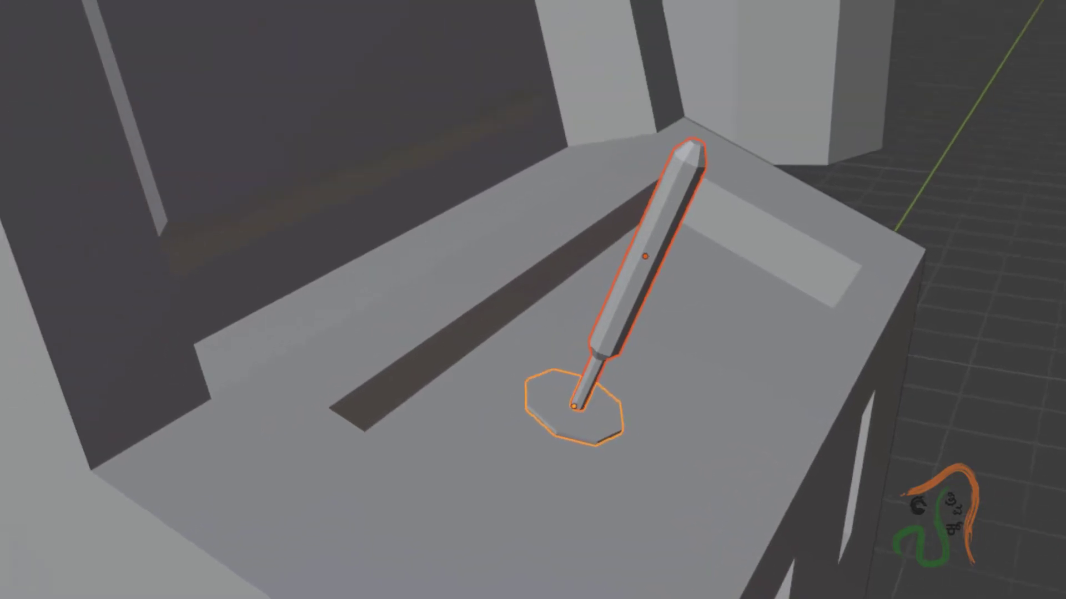
{"action": "left_click", "coordinate": [284, 53]}
{"action": "left_click", "coordinate": [323, 258]}
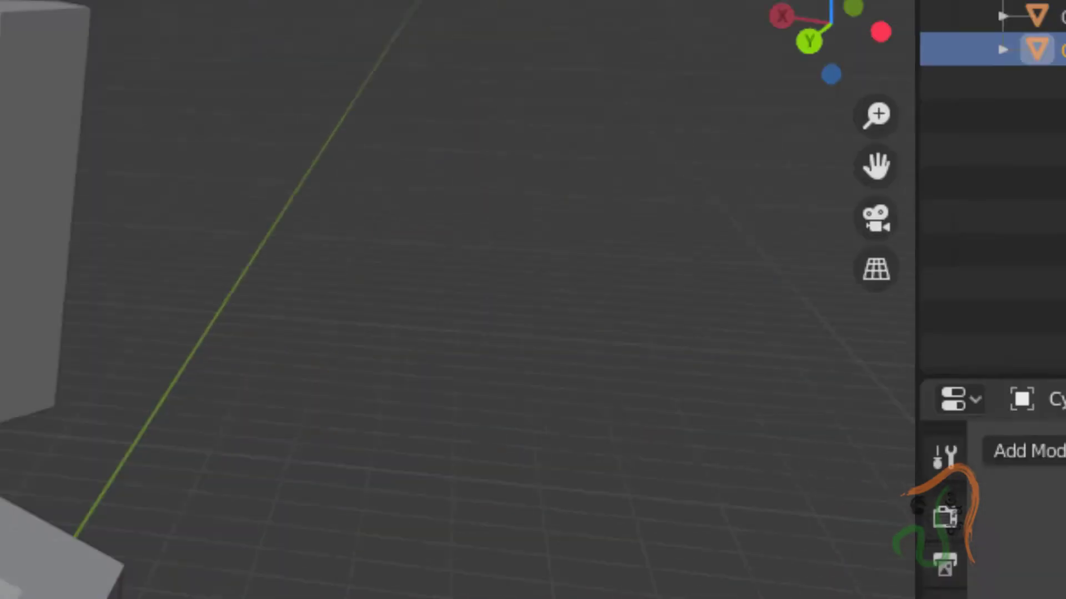
Rename the joined stick object as Joystick and the cabinet's Cube object as arcade.
{"action": "double_click", "coordinate": [491, 343]}
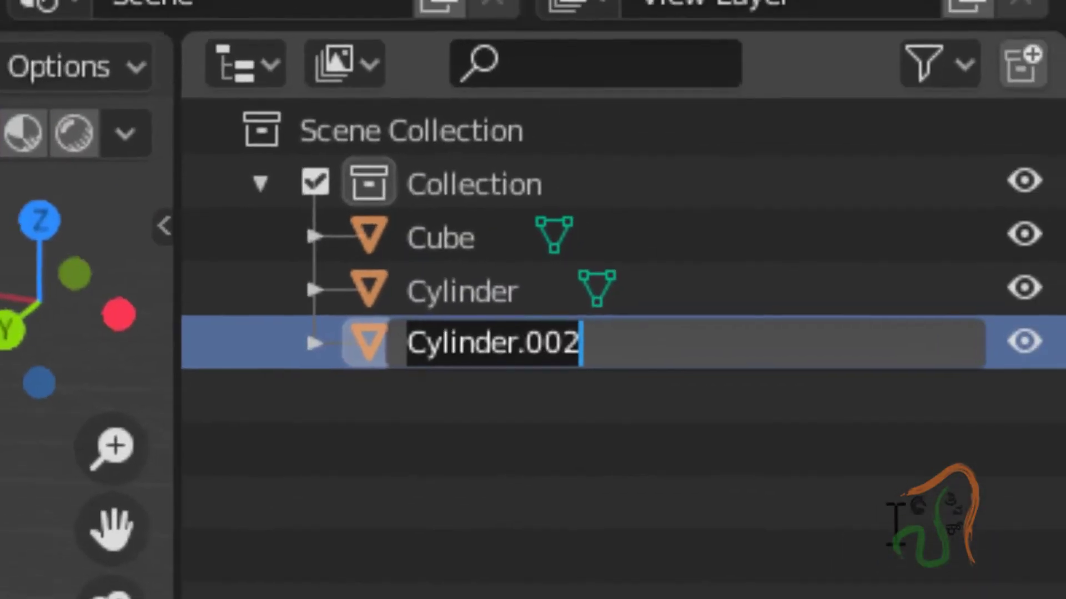
{"action": "type", "text": "Joystick"}
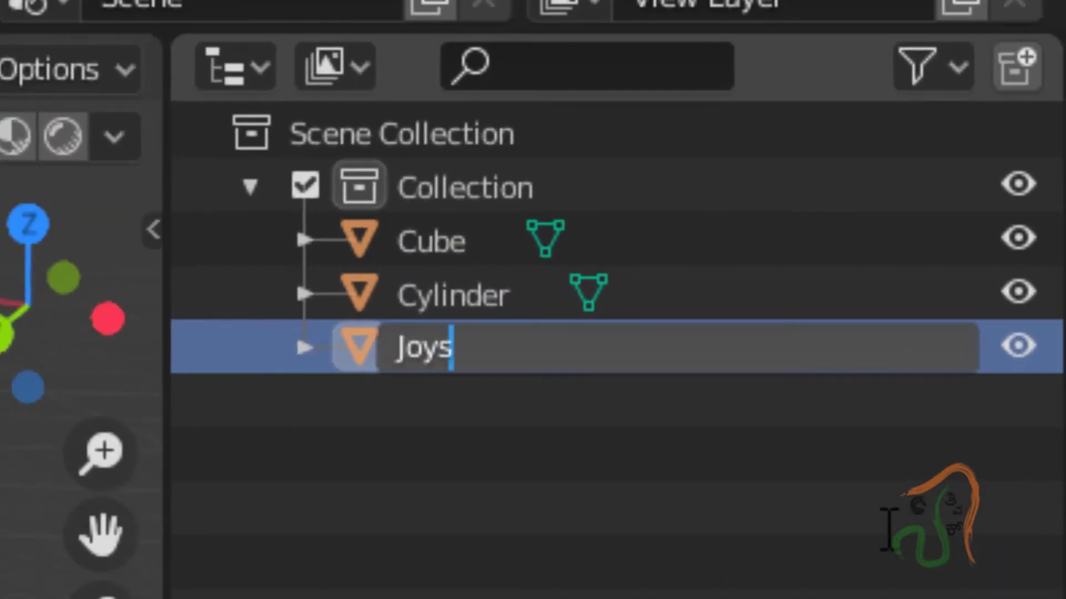
{"action": "key", "text": "Return"}
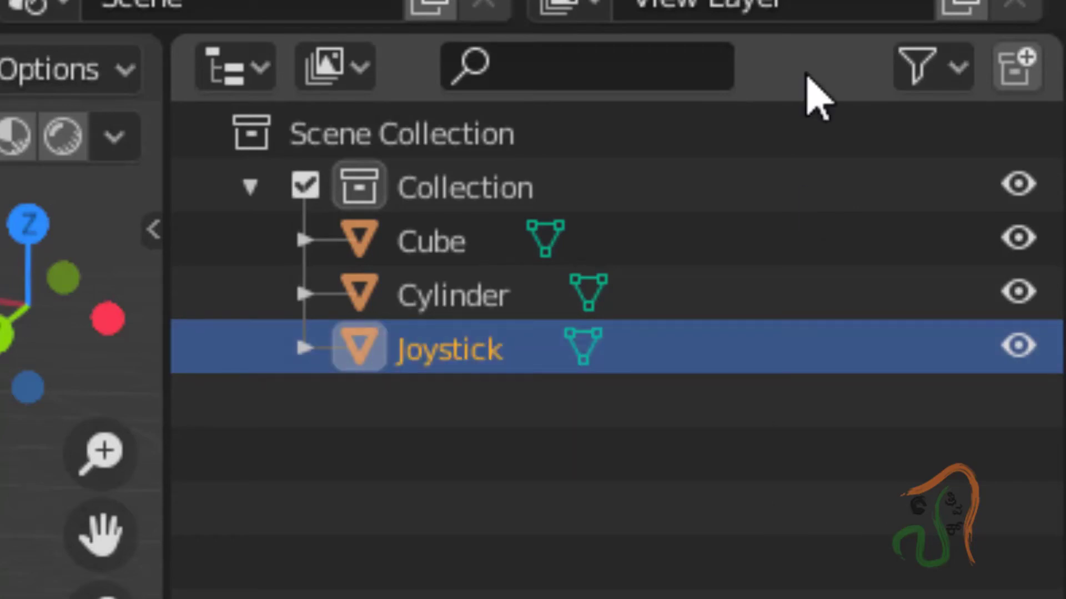
{"action": "left_click", "coordinate": [431, 242]}
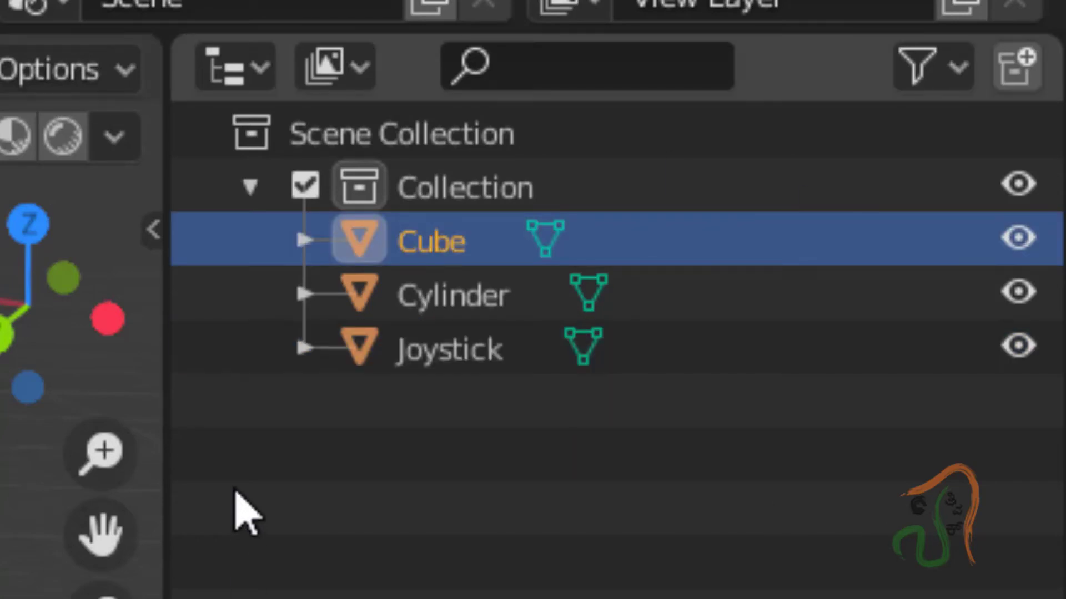
{"action": "double_click", "coordinate": [433, 243]}
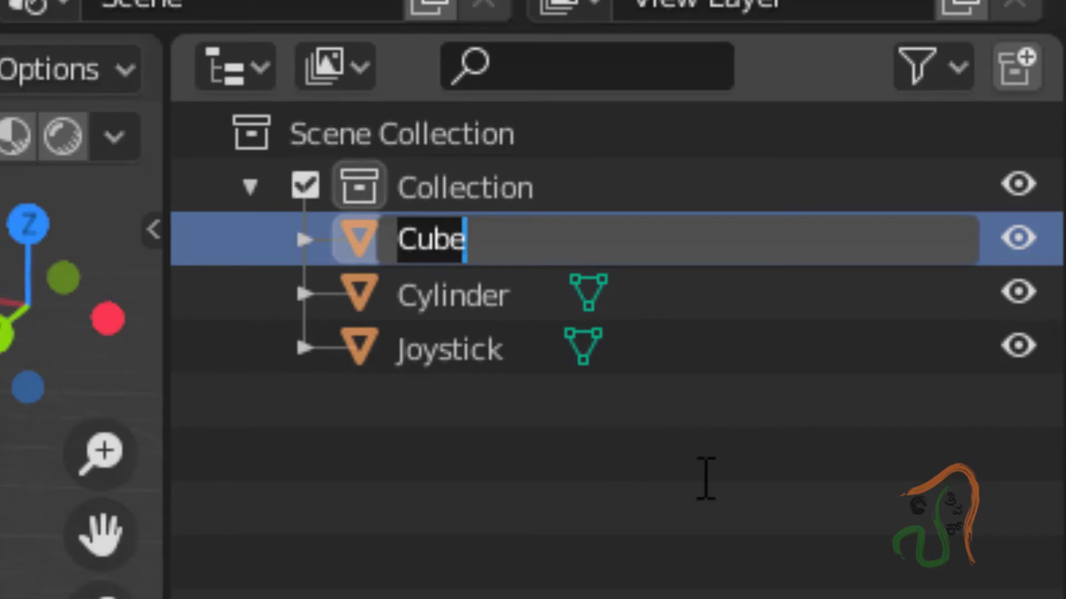
{"action": "type", "text": "arcade"}
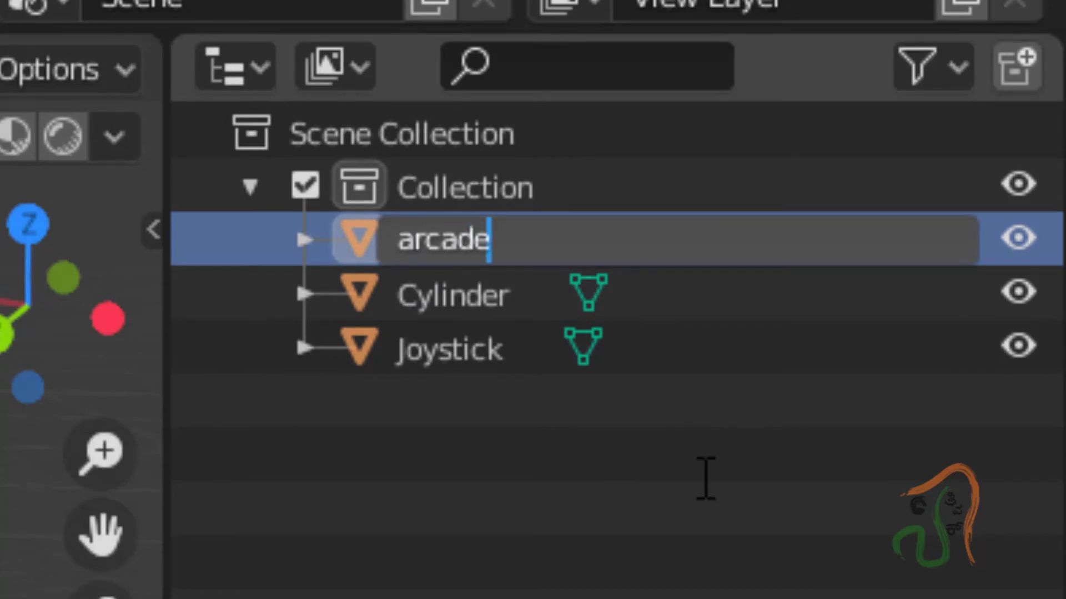
{"action": "key", "text": "Return"}
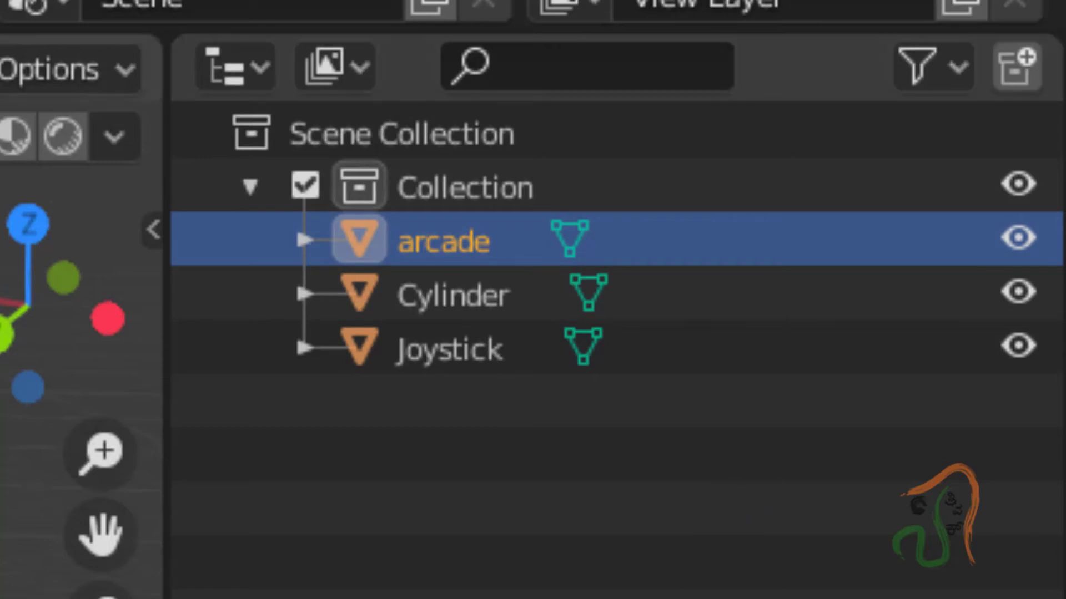
Move the spare Cylinder object from beside the cabinet to above the control panel and scale it down to about 18% of its size.
{"action": "left_click", "coordinate": [453, 296]}
{"action": "middle_click_drag", "start_coordinate": [671, 208], "coordinate": [585, 258]}
{"action": "scroll", "coordinate": [586, 257], "scroll_direction": "down", "scroll_amount": 4}
{"action": "middle_click_drag", "start_coordinate": [686, 303], "coordinate": [655, 304]}
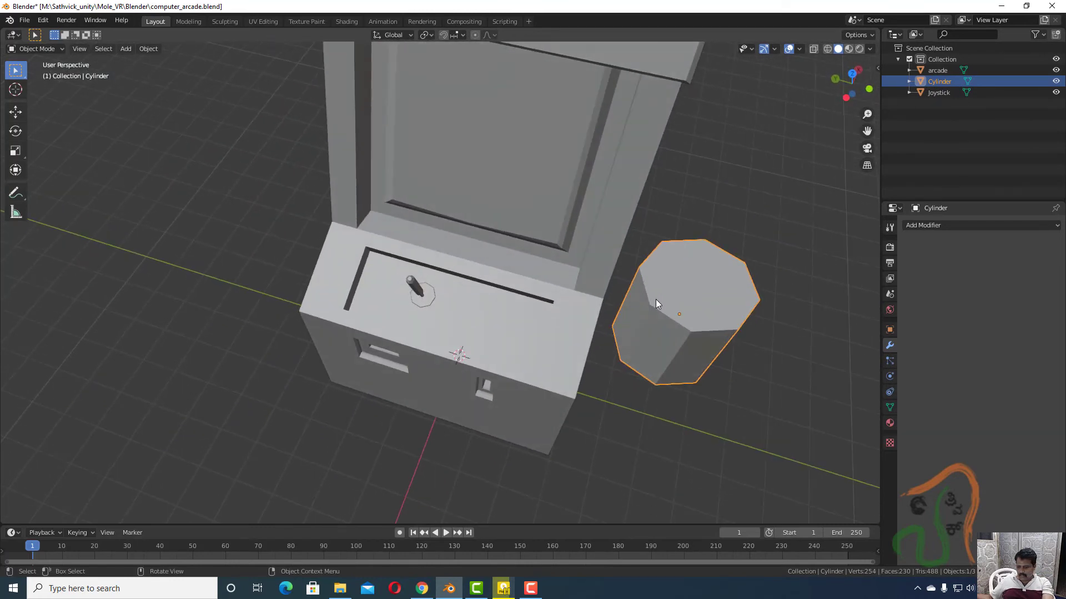
{"action": "left_click_drag", "start_coordinate": [655, 298], "coordinate": [491, 284]}
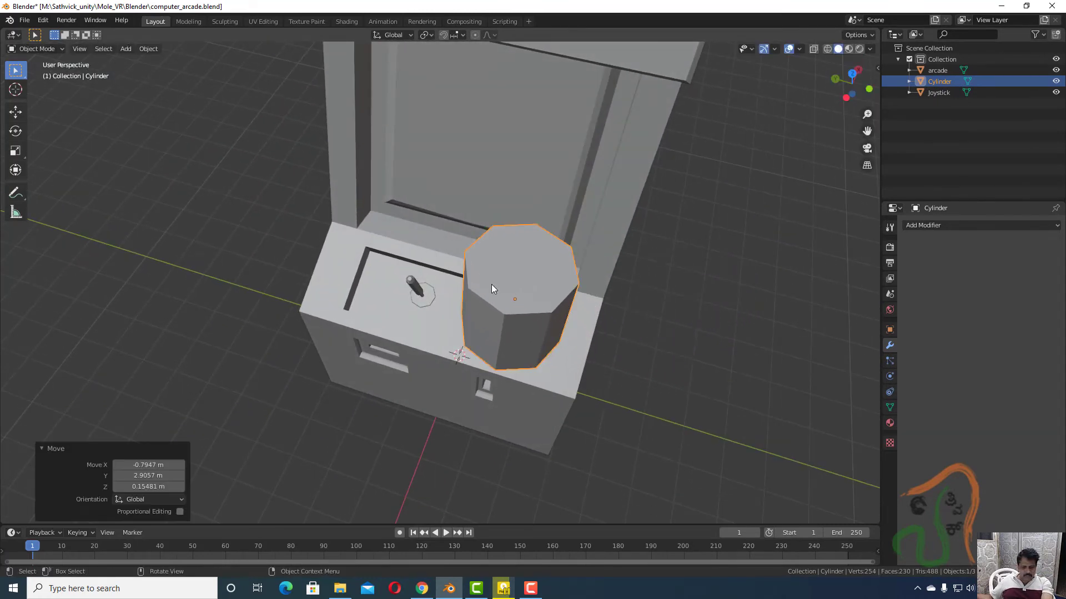
{"action": "key", "text": "s"}
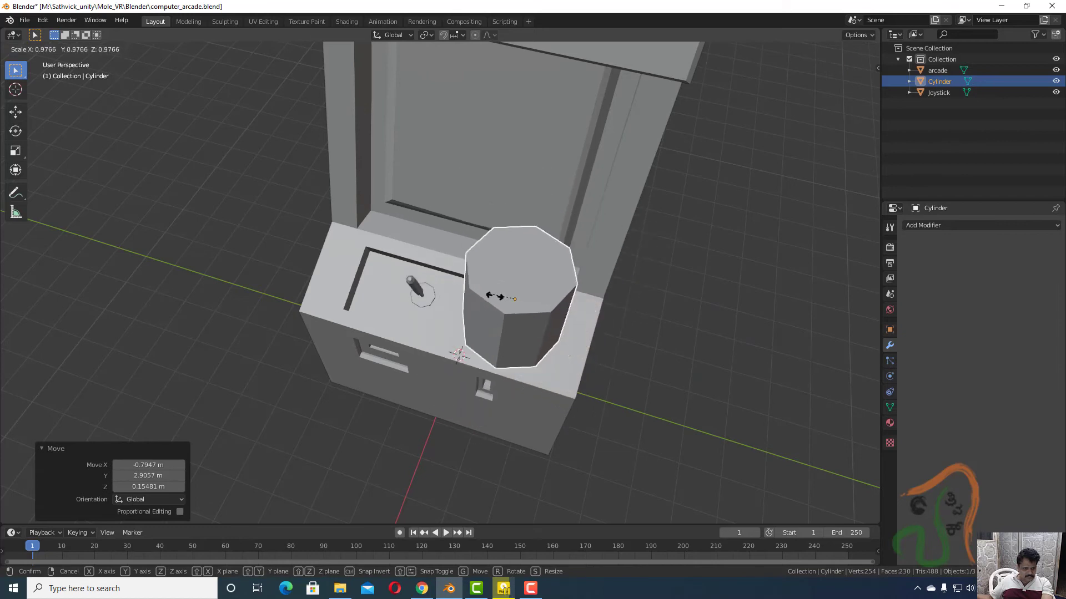
{"action": "left_click", "coordinate": [519, 322]}
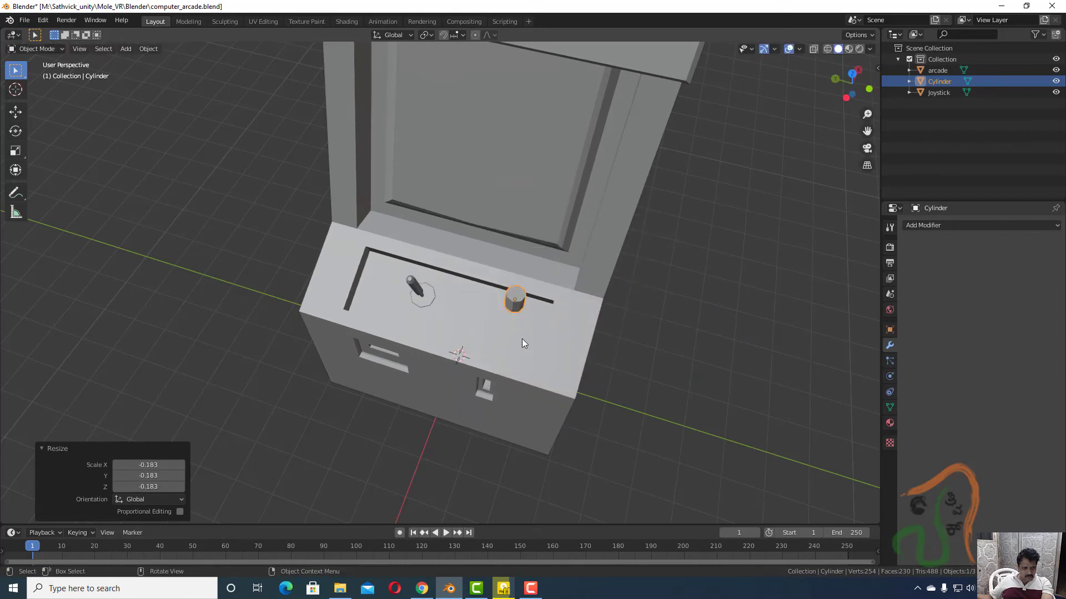
Move the small cylinder about 0.87 m along Y towards the joystick, away from the panel recess's side wall.
{"action": "middle_click_drag", "start_coordinate": [524, 341], "coordinate": [551, 371]}
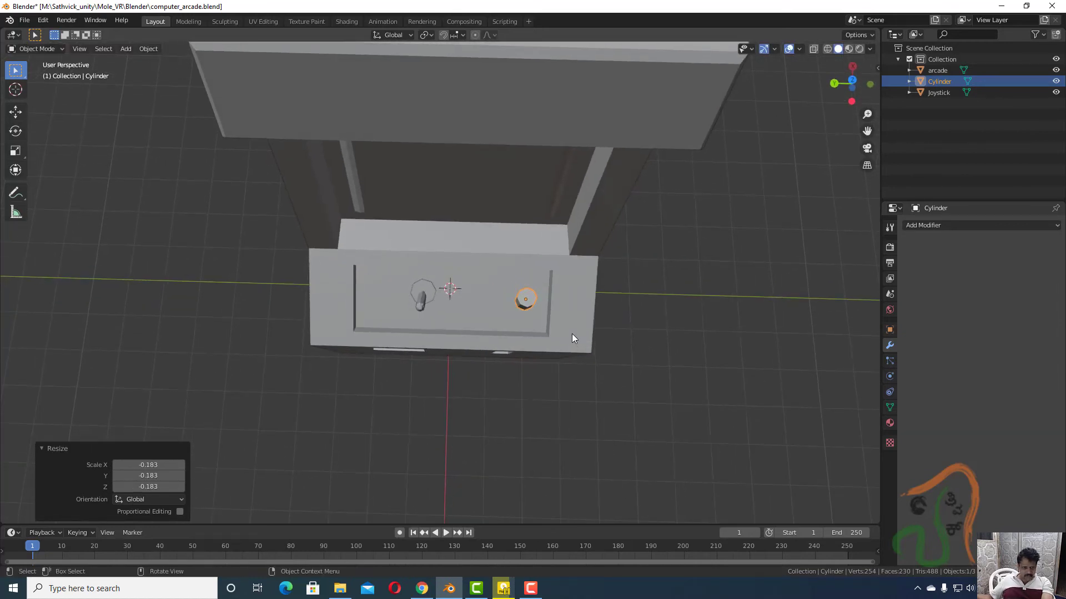
{"action": "middle_click_drag", "start_coordinate": [572, 334], "coordinate": [684, 328]}
{"action": "scroll", "coordinate": [661, 332], "scroll_direction": "up", "scroll_amount": 3}
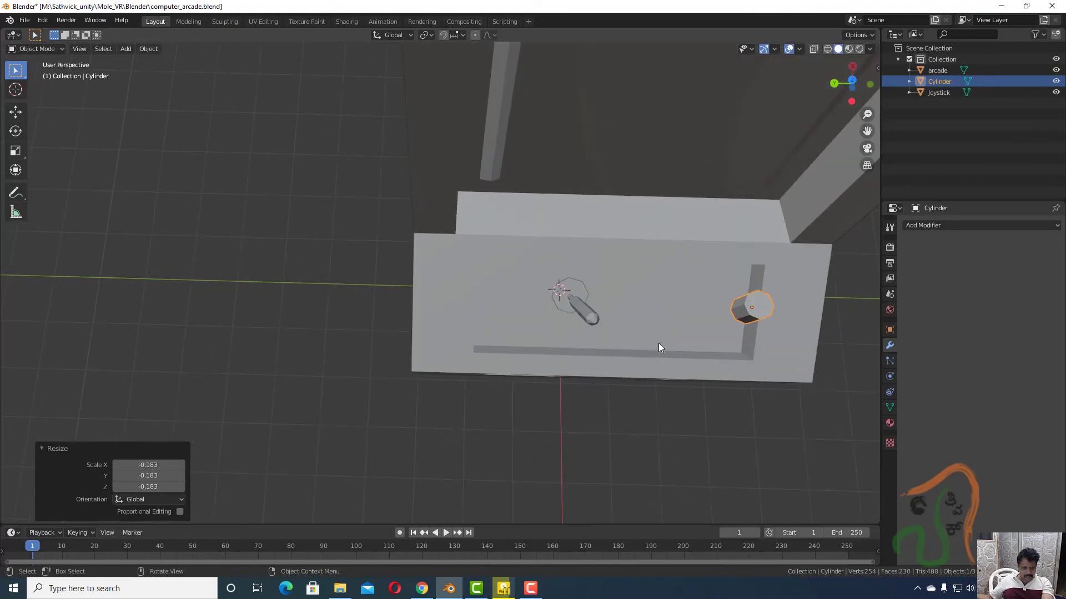
{"action": "scroll", "coordinate": [660, 347], "scroll_direction": "up", "scroll_amount": 2}
{"action": "scroll", "coordinate": [699, 350], "scroll_direction": "down", "scroll_amount": 2}
{"action": "middle_click_drag", "start_coordinate": [714, 345], "coordinate": [573, 334]}
{"action": "key", "text": "g"}
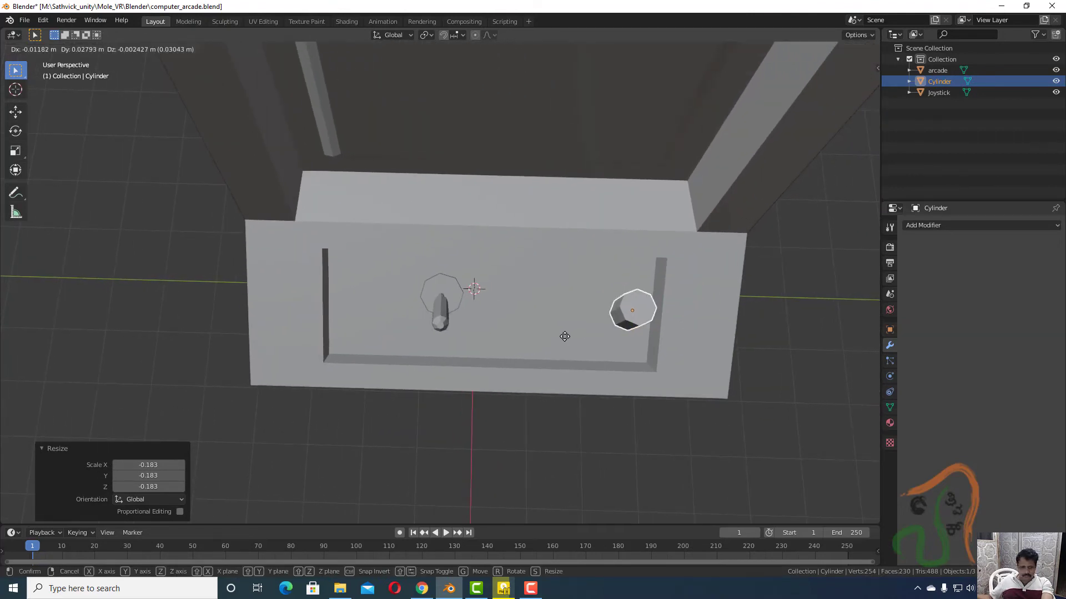
{"action": "left_click", "coordinate": [490, 330]}
Flatten the small cylinder by scaling it to about 0.26 along the Z axis.
{"action": "middle_click_drag", "start_coordinate": [532, 349], "coordinate": [580, 284]}
{"action": "key", "text": "s"}
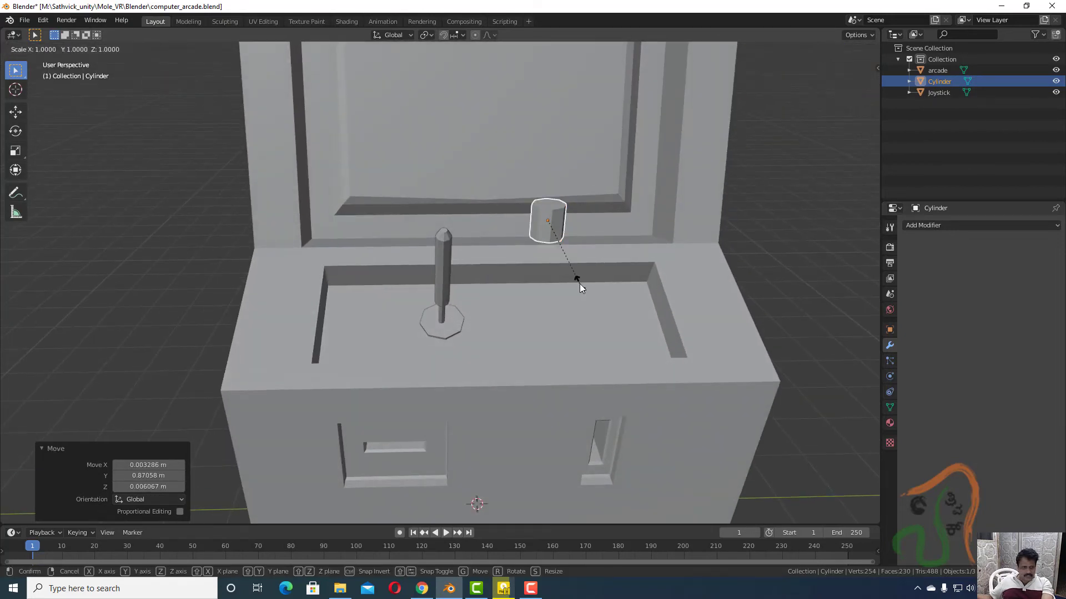
{"action": "key", "text": "z"}
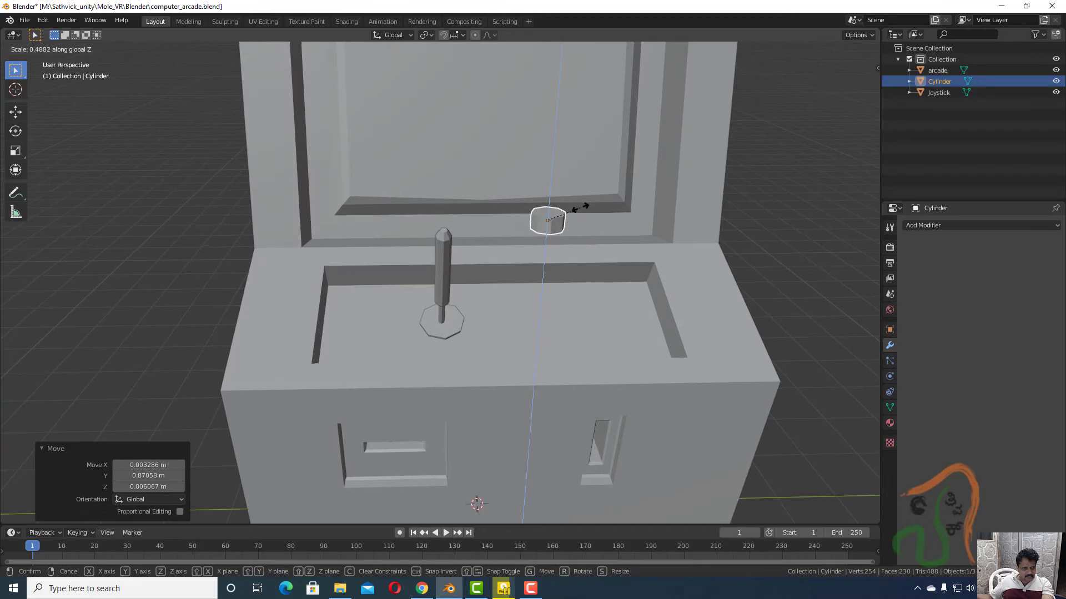
{"action": "left_click", "coordinate": [566, 213]}
{"action": "scroll", "coordinate": [568, 265], "scroll_direction": "up", "scroll_amount": 2}
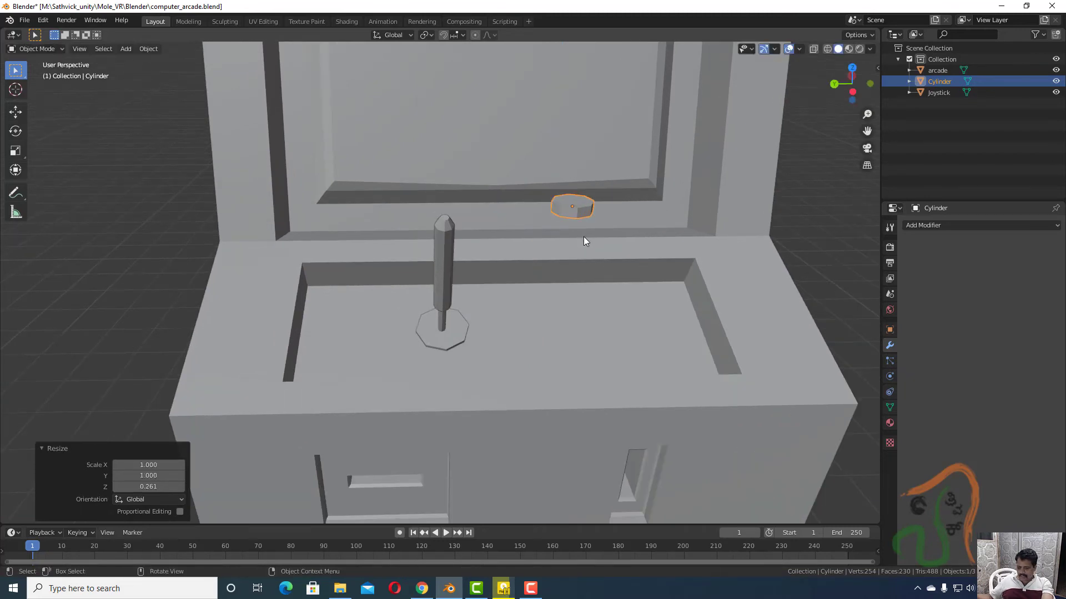
Move the flattened cylinder down to the recessed panel surface beside the joystick, adjusting its depth from the side.
{"action": "key", "text": "g"}
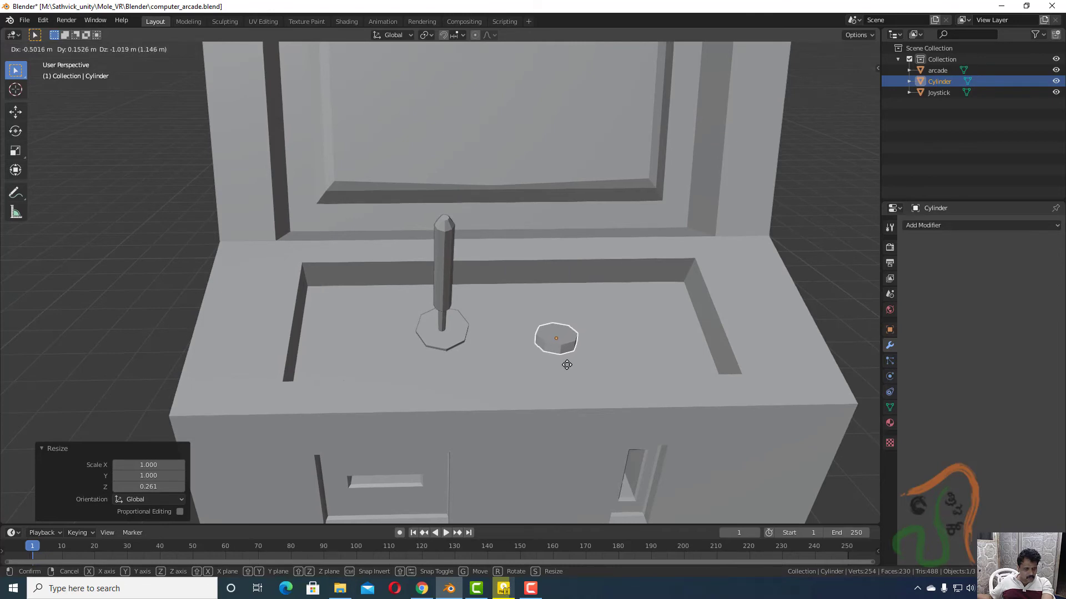
{"action": "left_click", "coordinate": [542, 392]}
{"action": "middle_click_drag", "start_coordinate": [542, 392], "coordinate": [640, 370]}
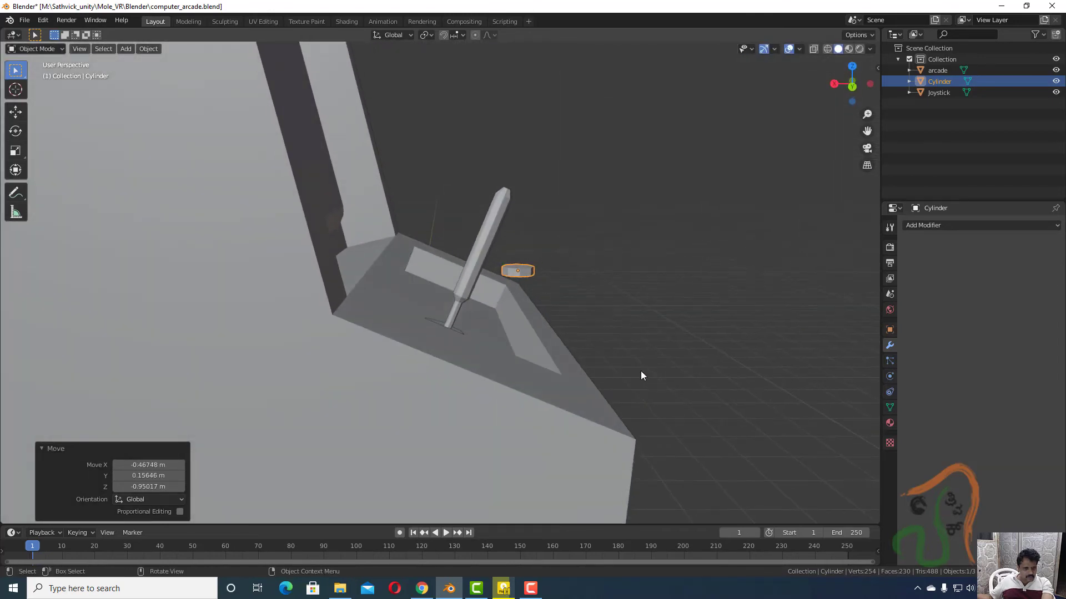
{"action": "key", "text": "g"}
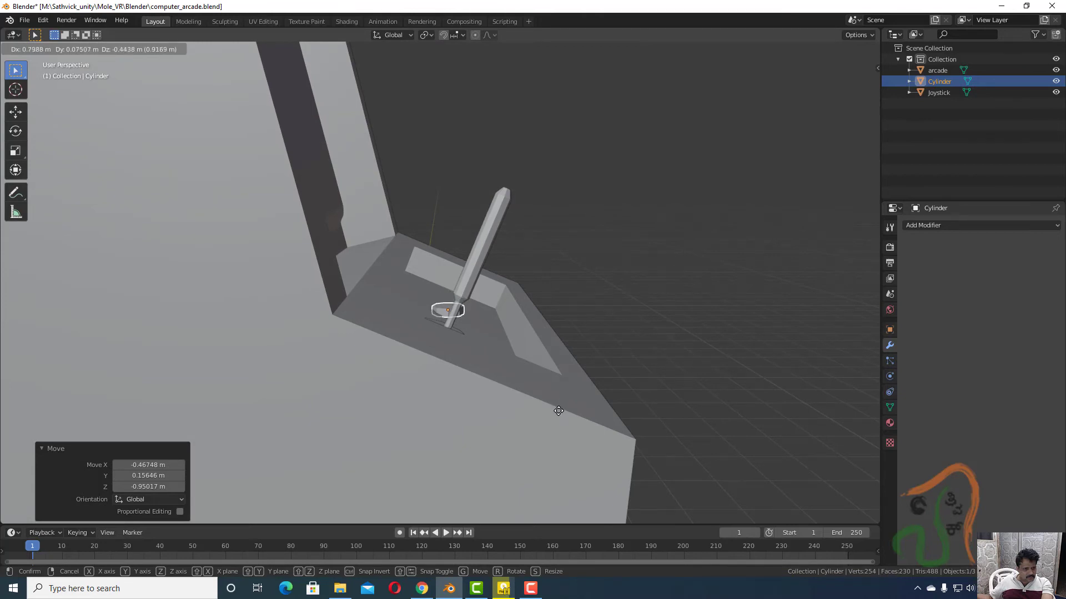
{"action": "left_click", "coordinate": [558, 411]}
{"action": "scroll", "coordinate": [563, 387], "scroll_direction": "up", "scroll_amount": 3}
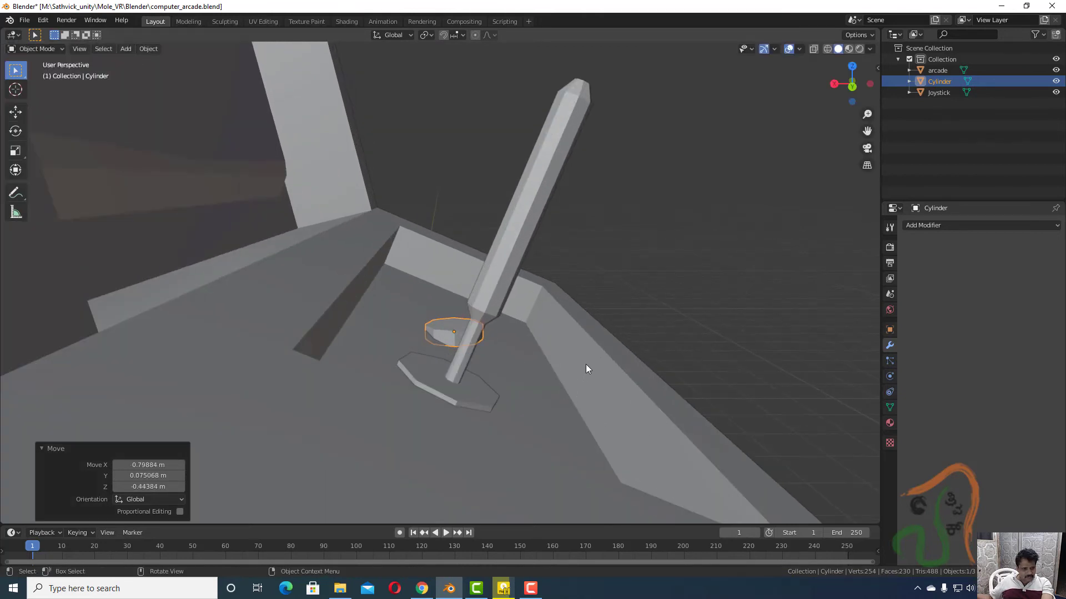
Rotate the flattened cylinder about 22.8° in the side view to match the panel's slope and nudge it slightly towards the surface.
{"action": "key", "text": "r"}
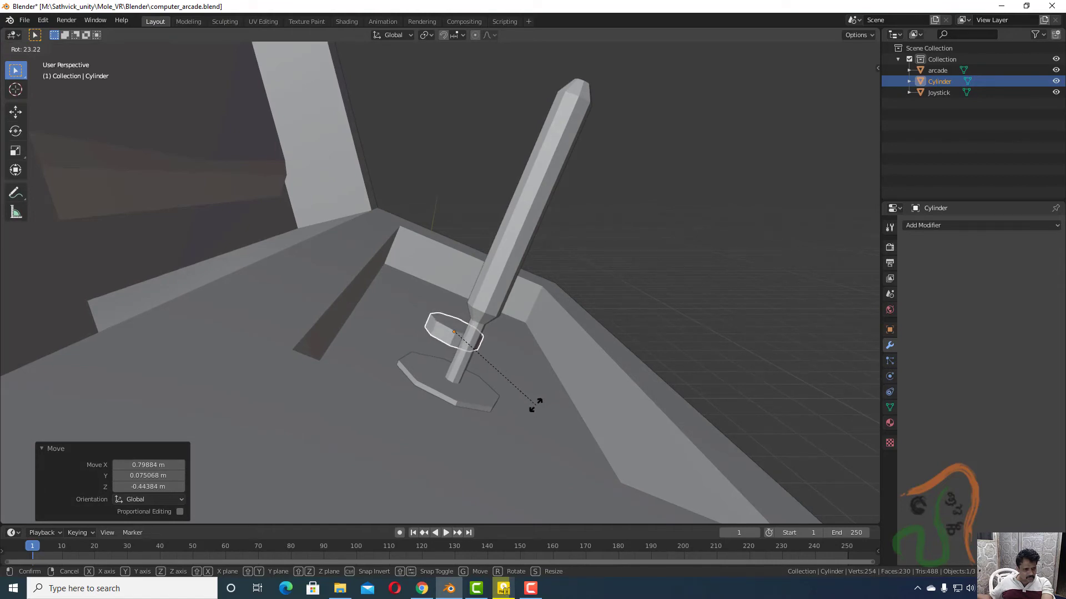
{"action": "left_click", "coordinate": [535, 407]}
{"action": "key", "text": "g"}
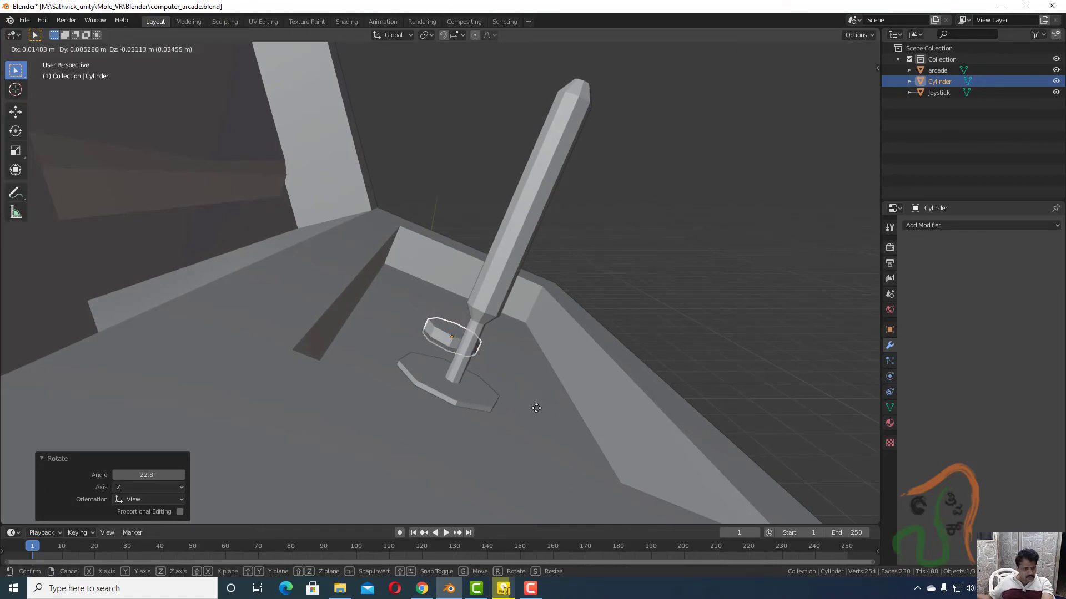
{"action": "left_click", "coordinate": [536, 407]}
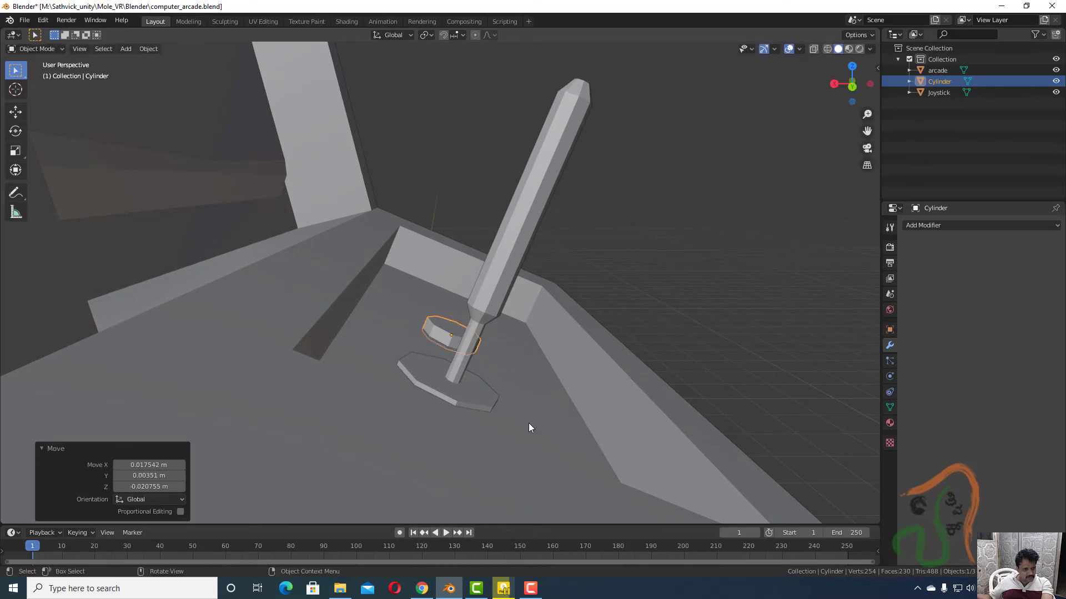
Edit the flattened cylinder's mesh and extrude its top face slightly upward.
{"action": "middle_click_drag", "start_coordinate": [529, 423], "coordinate": [411, 421]}
{"action": "middle_click_drag", "start_coordinate": [345, 412], "coordinate": [410, 447]}
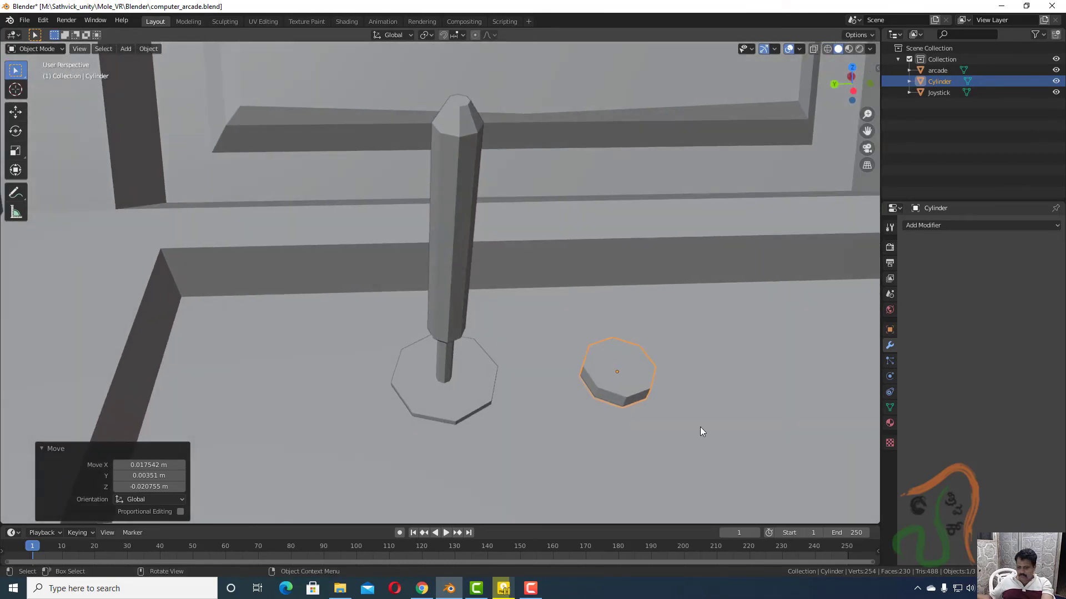
{"action": "key", "text": "Tab"}
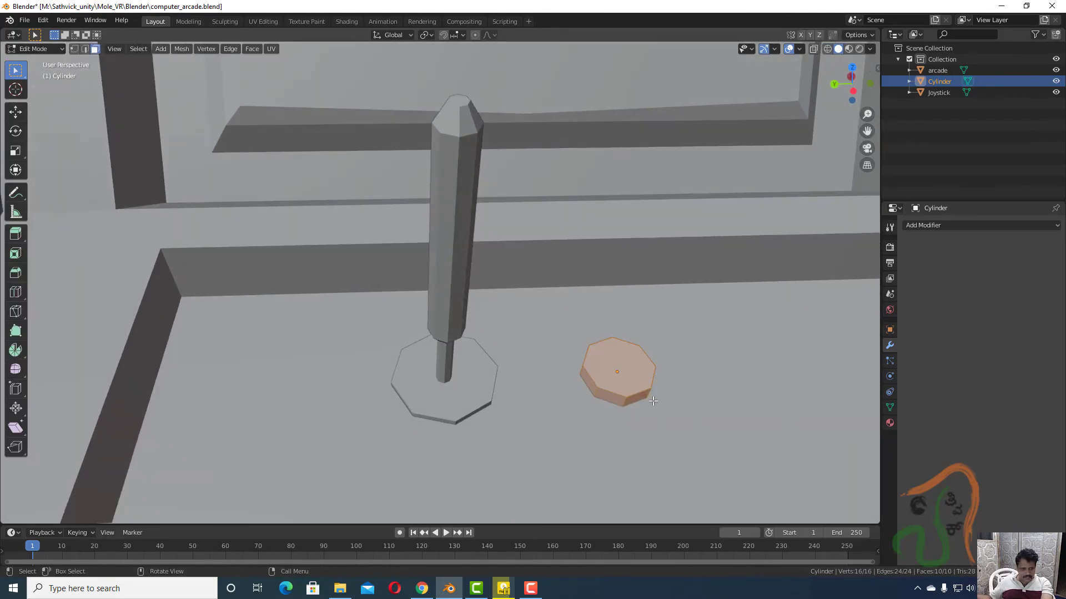
{"action": "key", "text": "alt+a"}
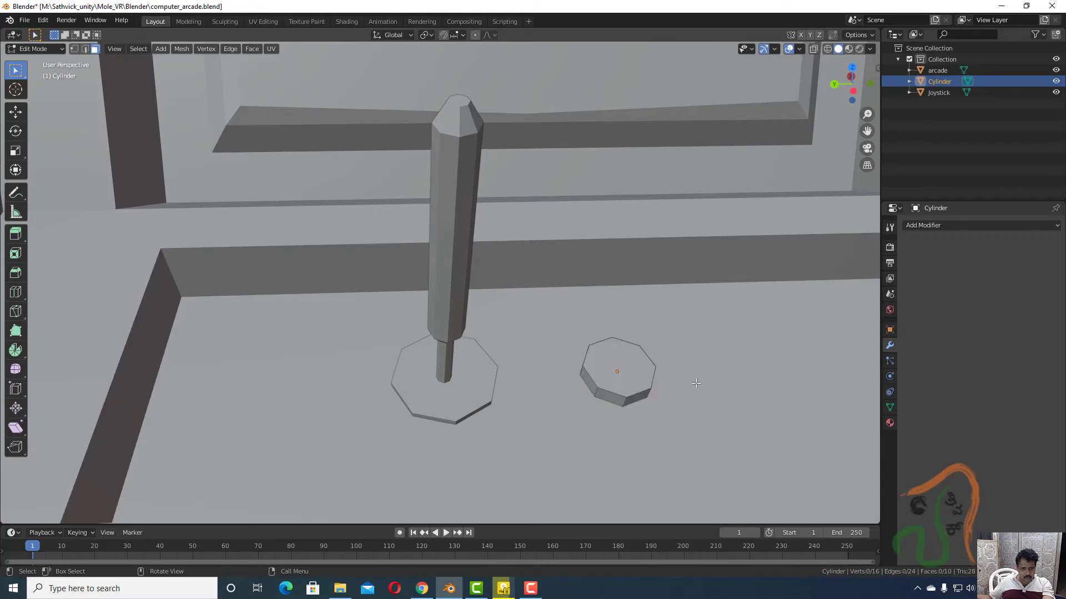
{"action": "left_click", "coordinate": [611, 392]}
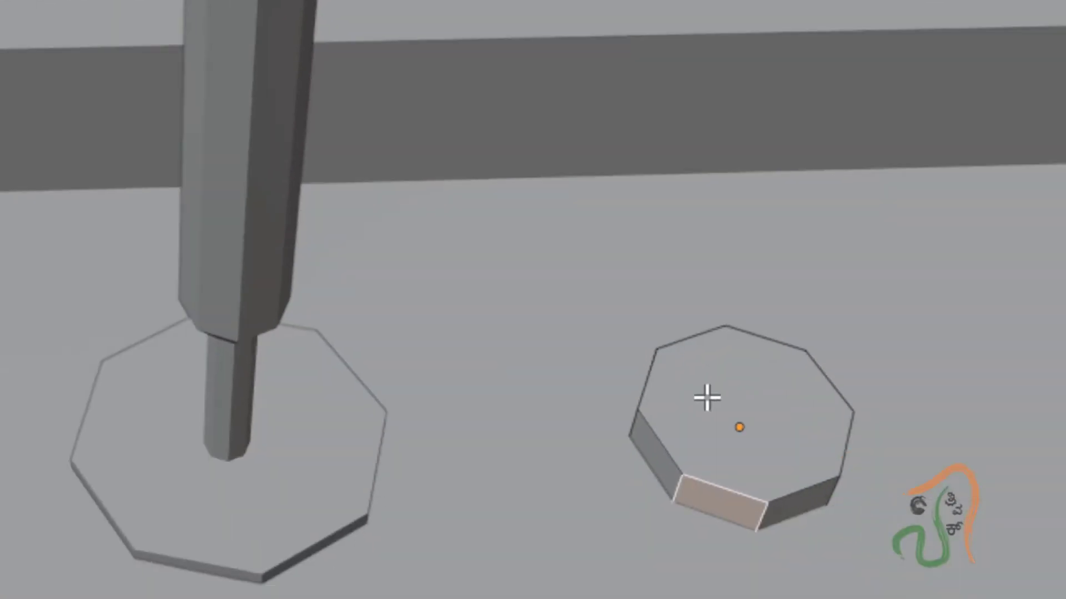
{"action": "left_click", "coordinate": [707, 397]}
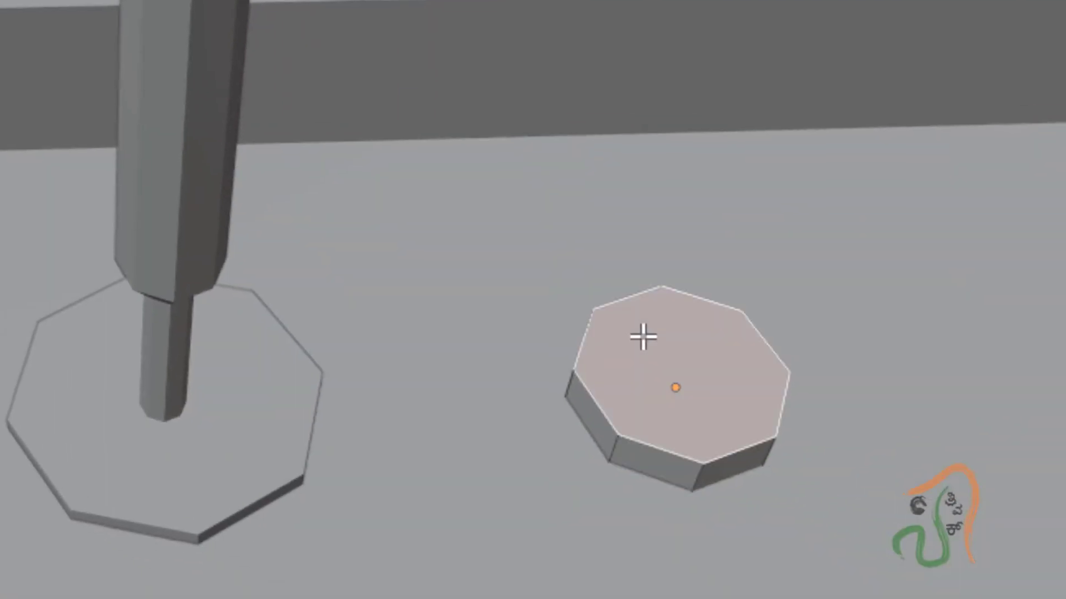
{"action": "key", "text": "e"}
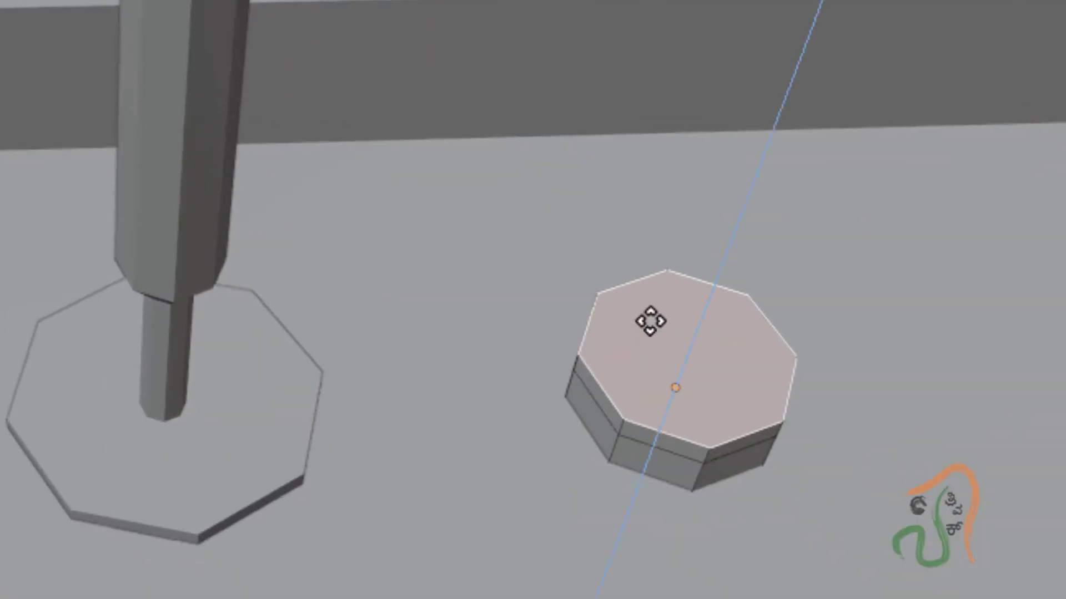
{"action": "left_click", "coordinate": [650, 321]}
Shrink the extruded top face inward to give the button a chamfered rim, and return to Object Mode.
{"action": "key", "text": "i"}
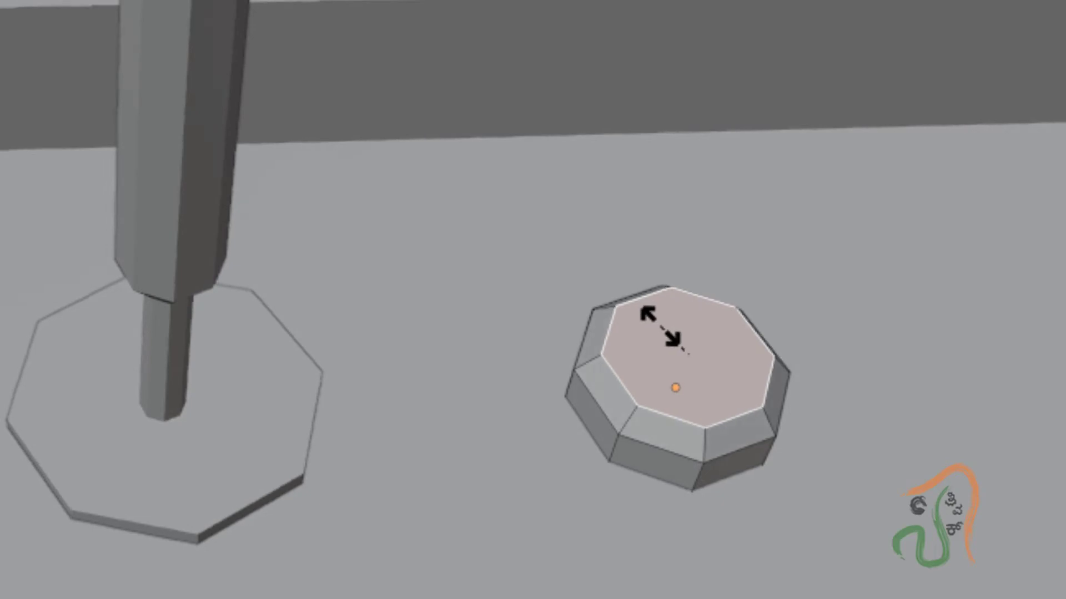
{"action": "left_click", "coordinate": [661, 327]}
{"action": "middle_click_drag", "start_coordinate": [749, 418], "coordinate": [735, 402]}
{"action": "key", "text": "Tab"}
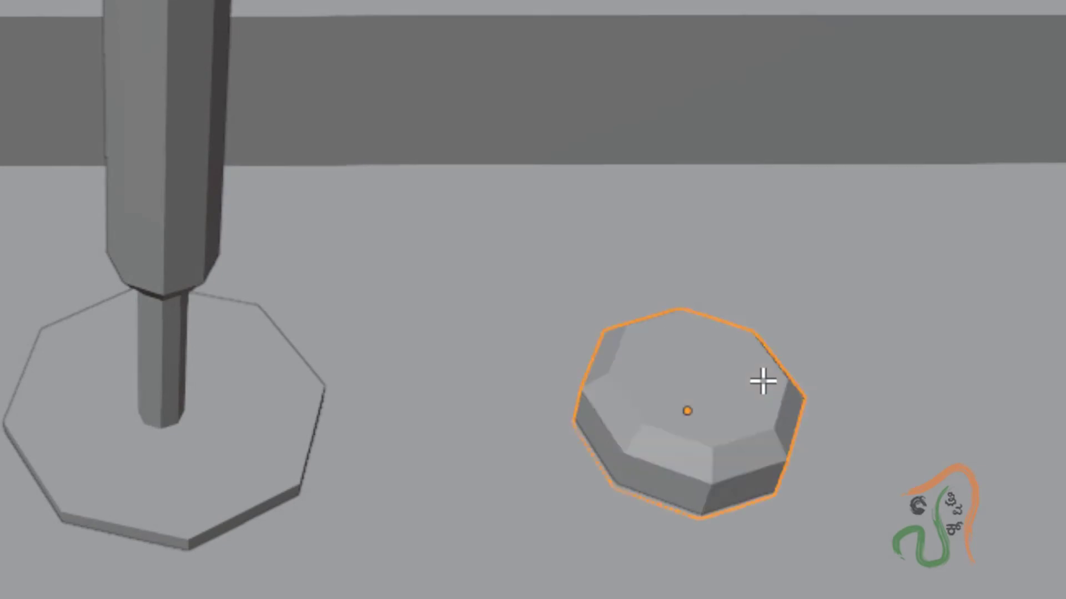
Rename the finished button's Cylinder object as Button01.
{"action": "middle_click_drag", "start_coordinate": [794, 480], "coordinate": [625, 592]}
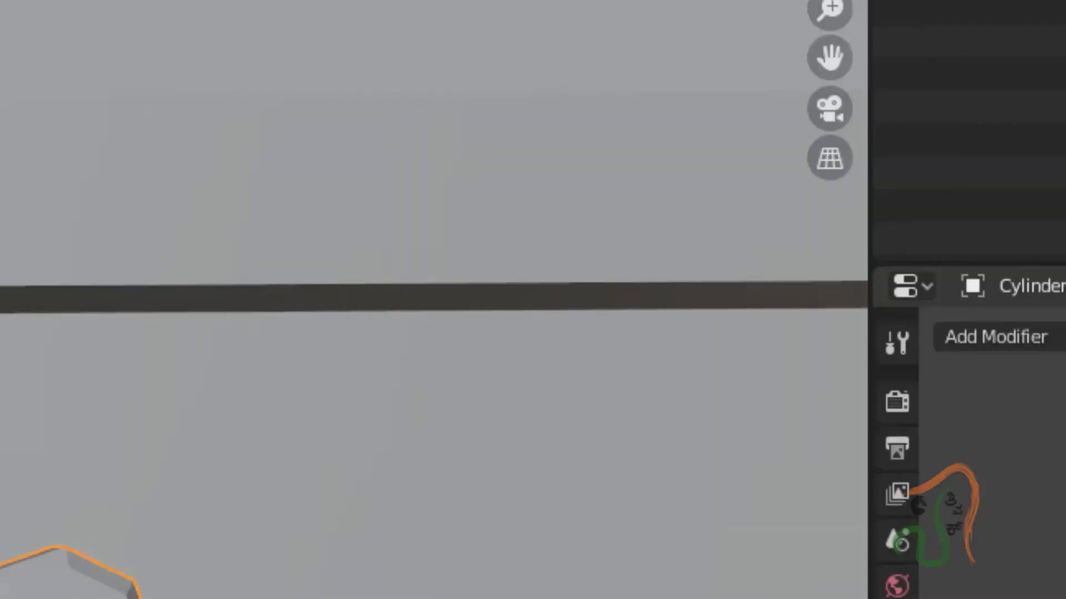
{"action": "key", "text": "F2"}
{"action": "type", "text": "Button0"}
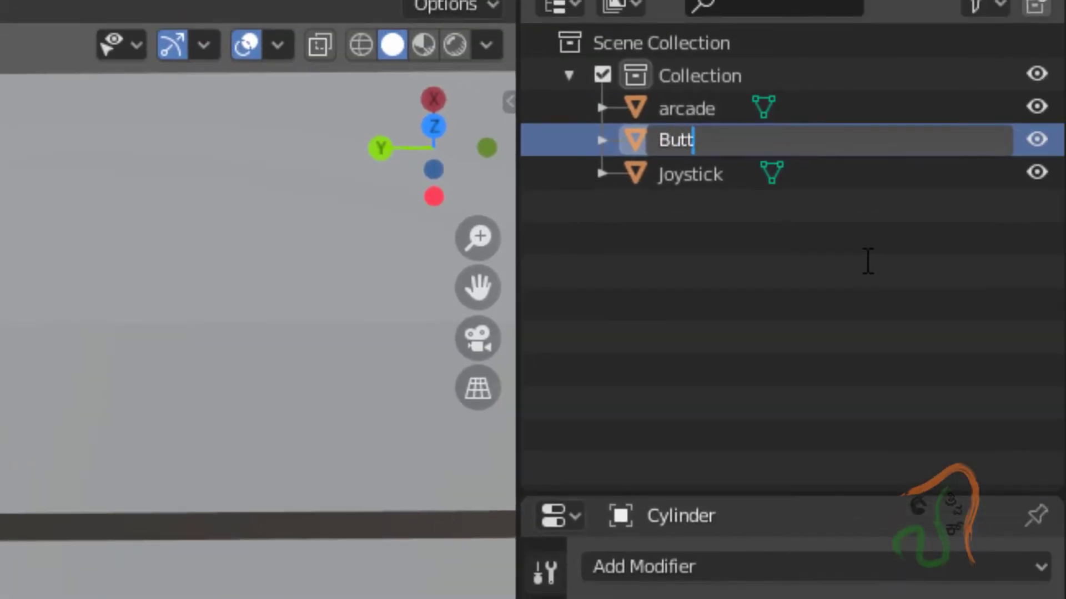
{"action": "type", "text": "1"}
{"action": "key", "text": "Return"}
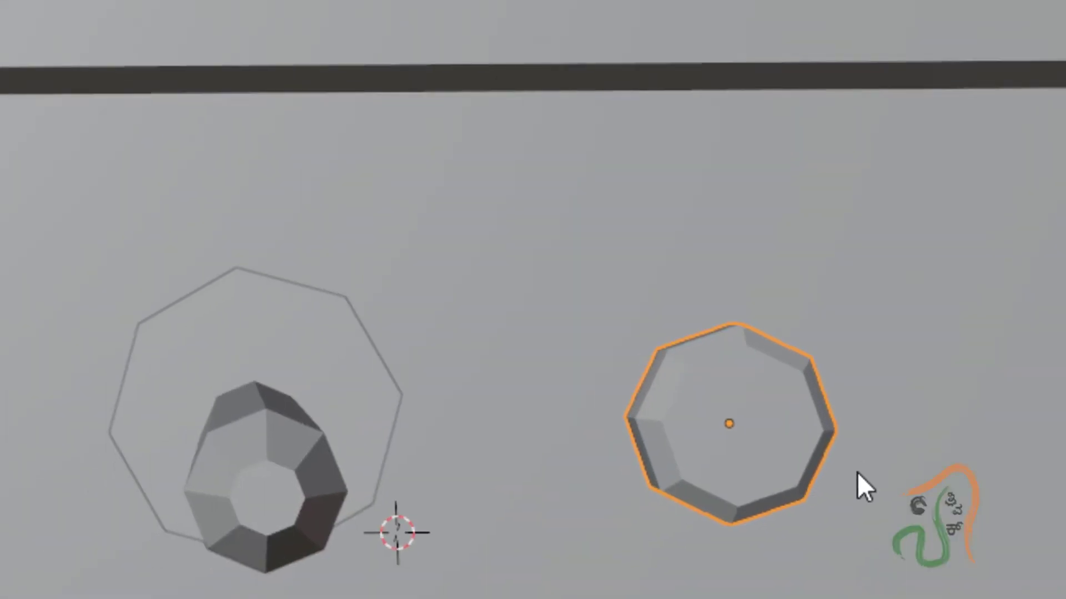
Duplicate Button01 three times and place the copies in an arc beside it on the control panel, away from the joystick.
{"action": "middle_click_drag", "start_coordinate": [898, 471], "coordinate": [510, 494]}
{"action": "left_click", "coordinate": [434, 411]}
{"action": "left_click", "coordinate": [434, 411]}
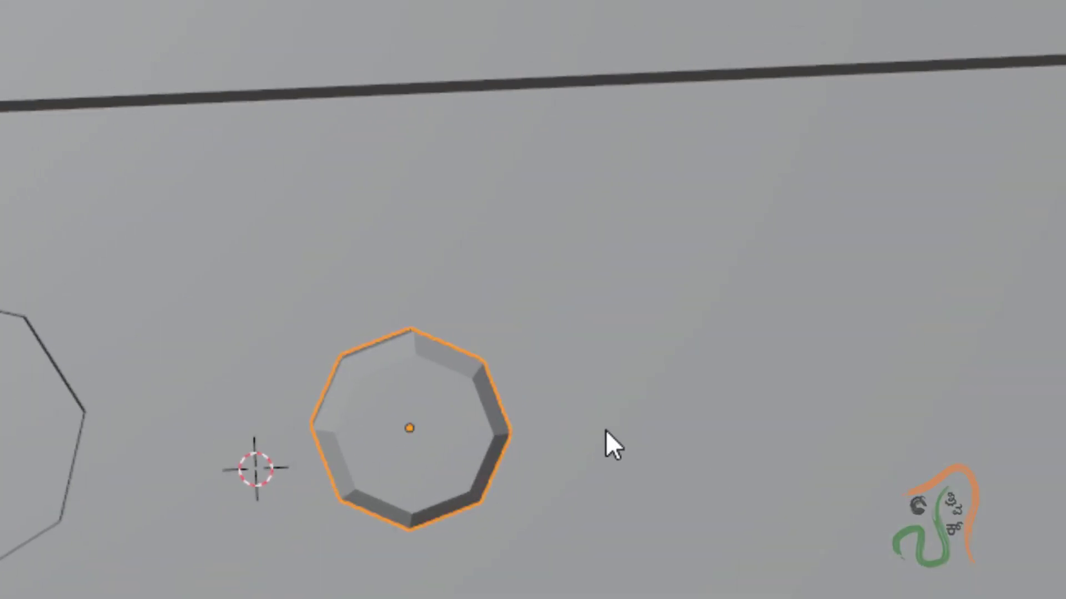
{"action": "key", "text": "shift+d"}
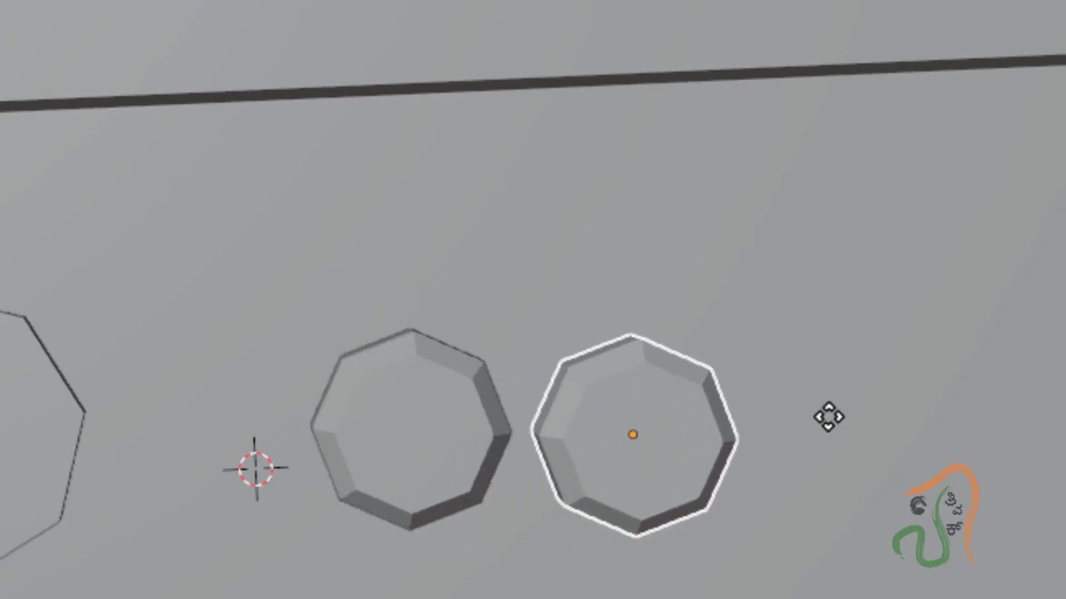
{"action": "left_click", "coordinate": [834, 330]}
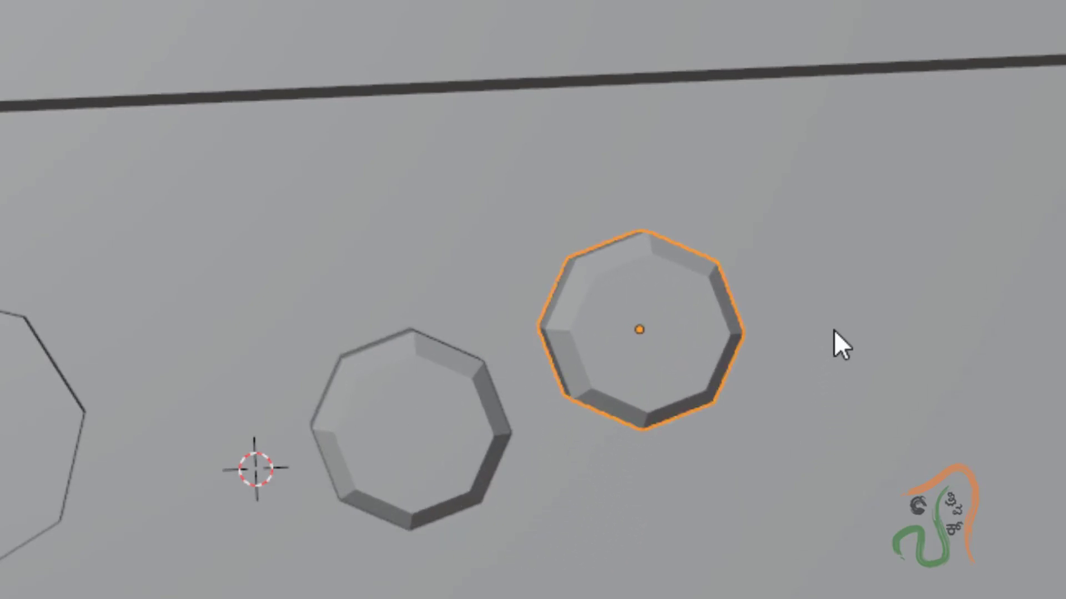
{"action": "key", "text": "shift+d"}
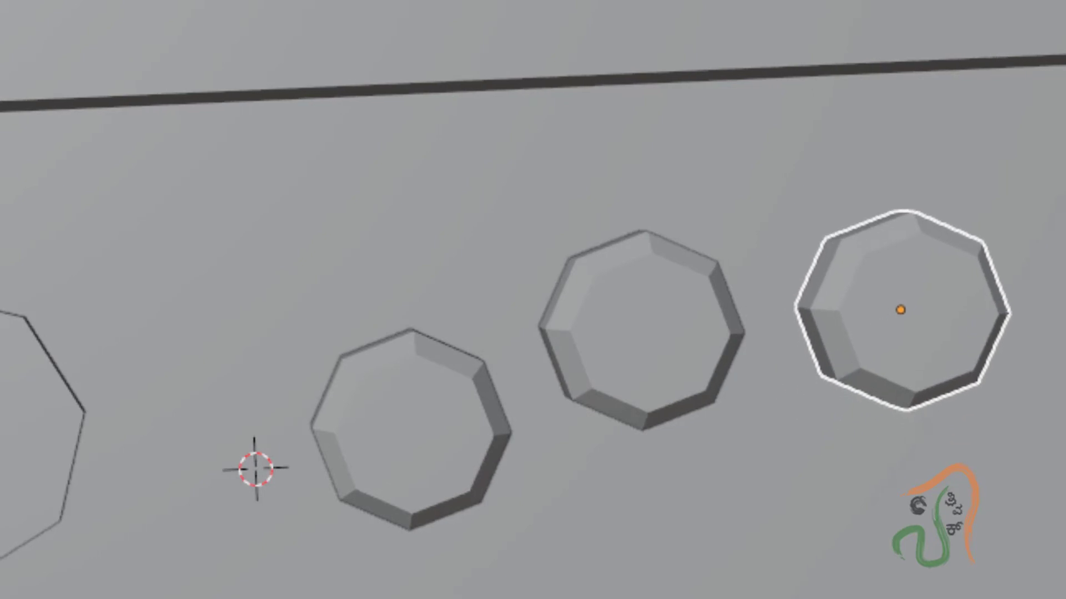
{"action": "left_click", "coordinate": [1064, 310]}
{"action": "key", "text": "shift+d"}
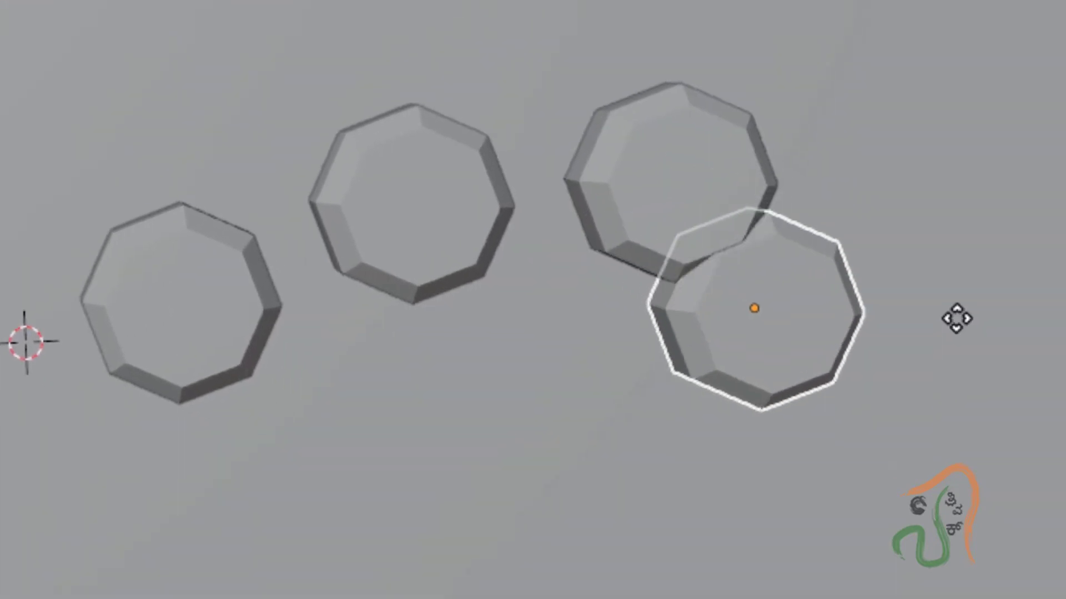
{"action": "left_click", "coordinate": [1039, 307]}
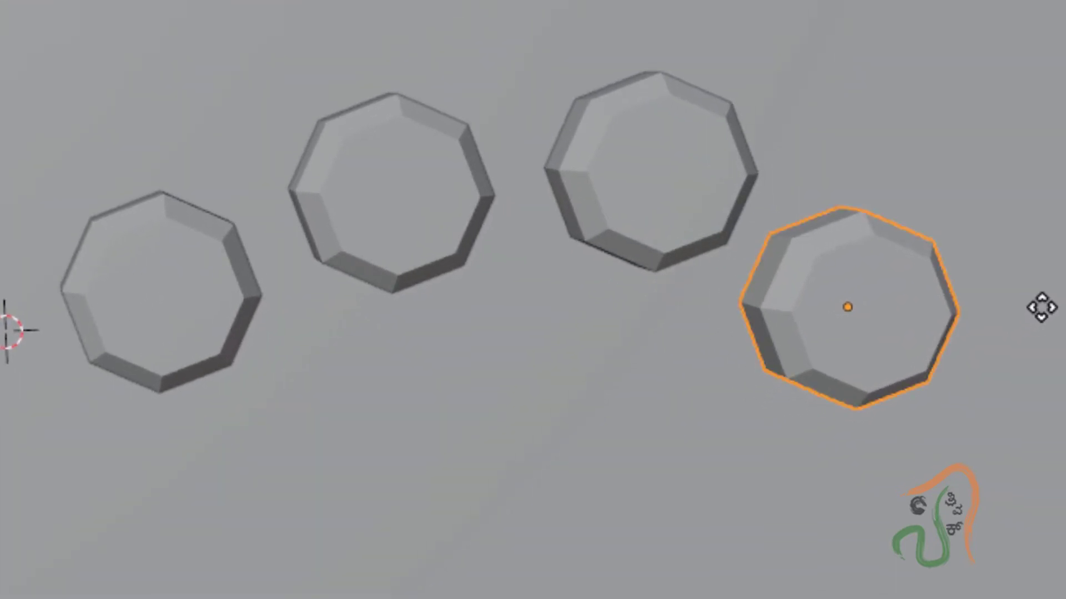
Rename the duplicated object Button01.001 as Button02.
{"action": "middle_click_drag", "start_coordinate": [741, 506], "coordinate": [713, 441]}
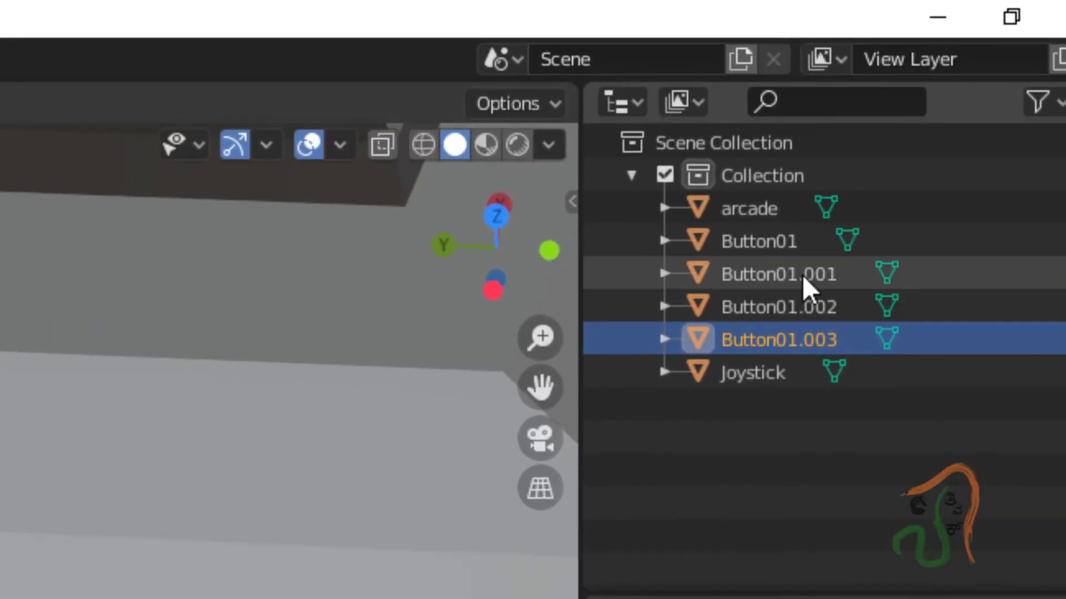
{"action": "left_click", "coordinate": [799, 275]}
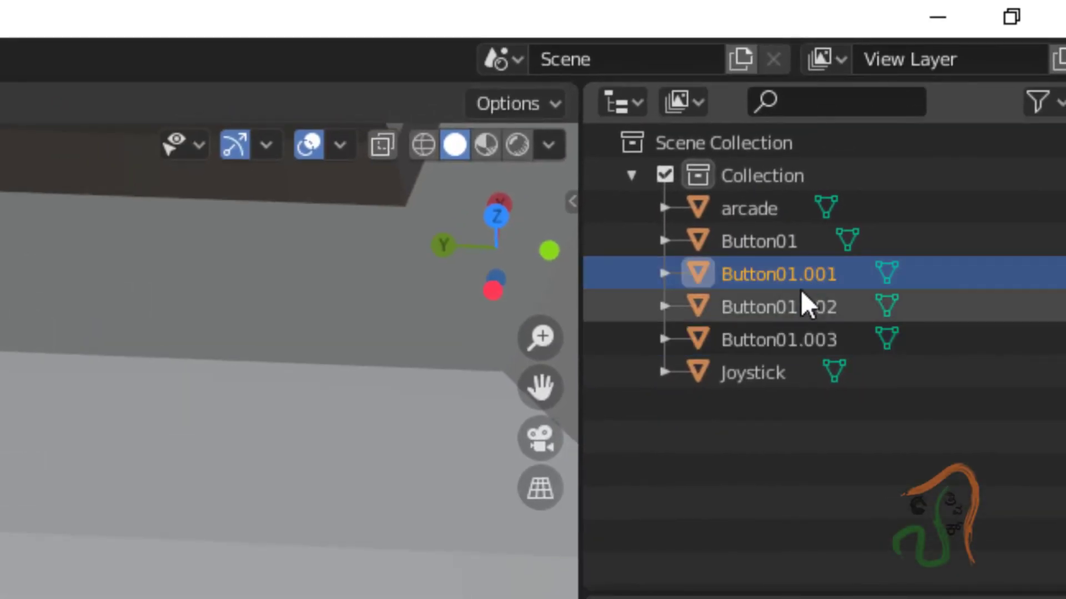
{"action": "double_click", "coordinate": [807, 275]}
{"action": "left_click_drag", "start_coordinate": [788, 274], "coordinate": [838, 275]}
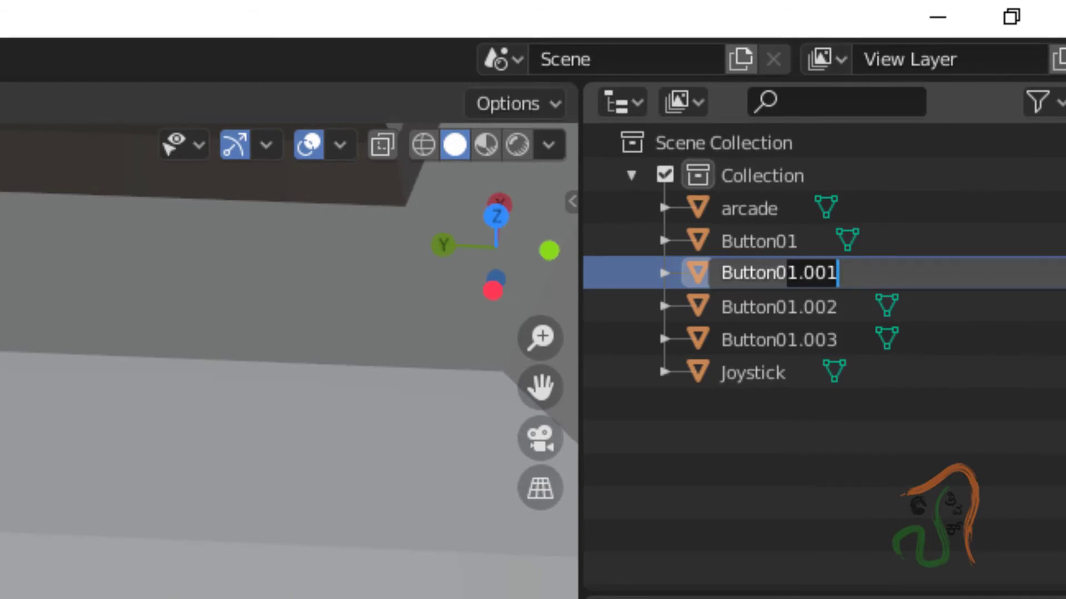
{"action": "type", "text": "2"}
{"action": "key", "text": "Return"}
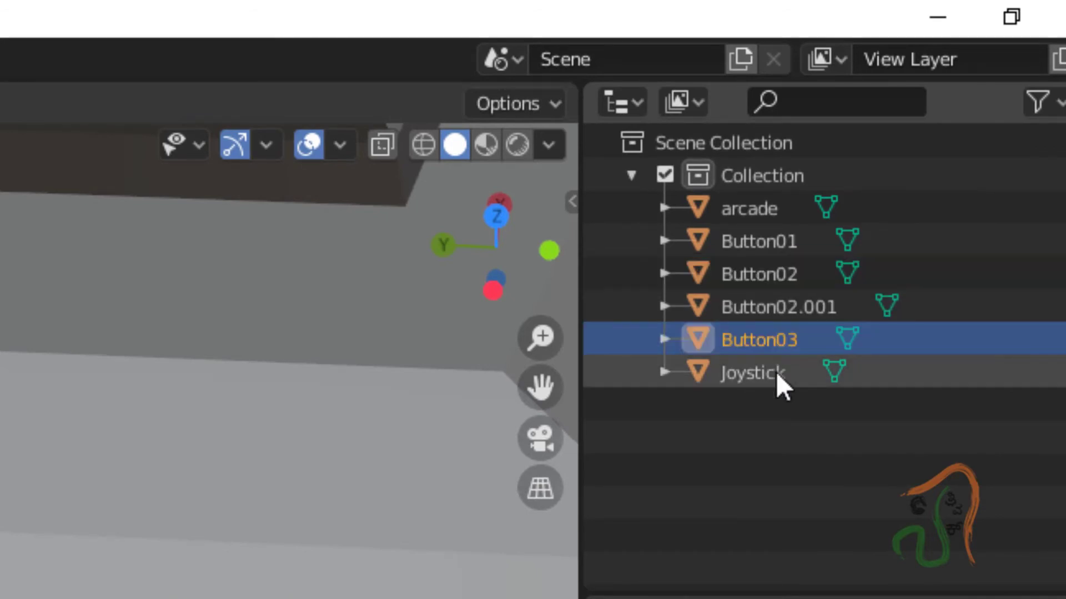
Rename the duplicated object Button02.001 as Button04.
{"action": "double_click", "coordinate": [804, 307]}
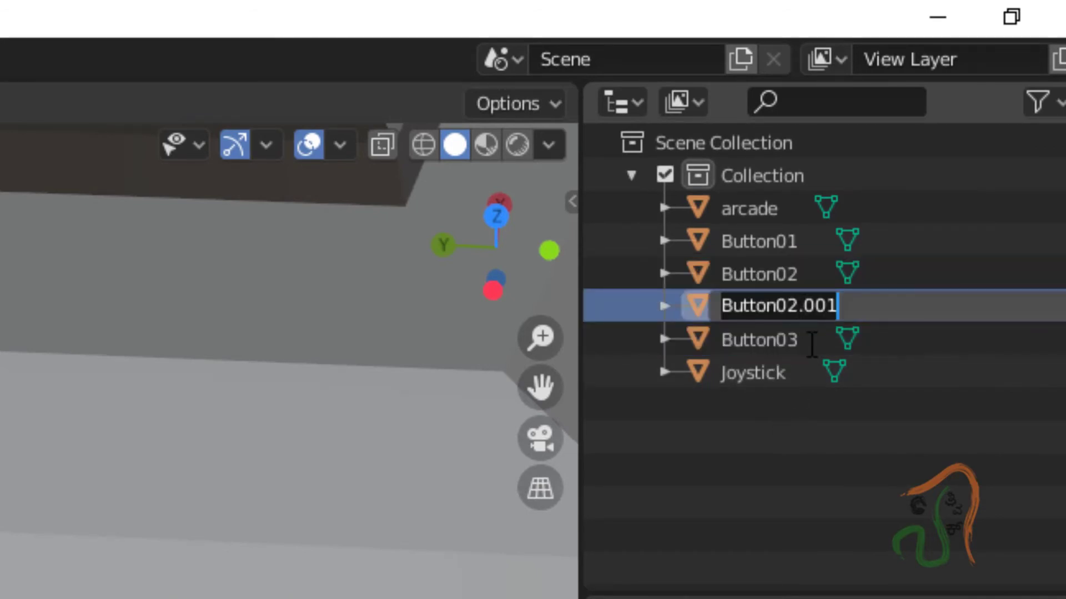
{"action": "left_click_drag", "start_coordinate": [797, 309], "coordinate": [971, 301]}
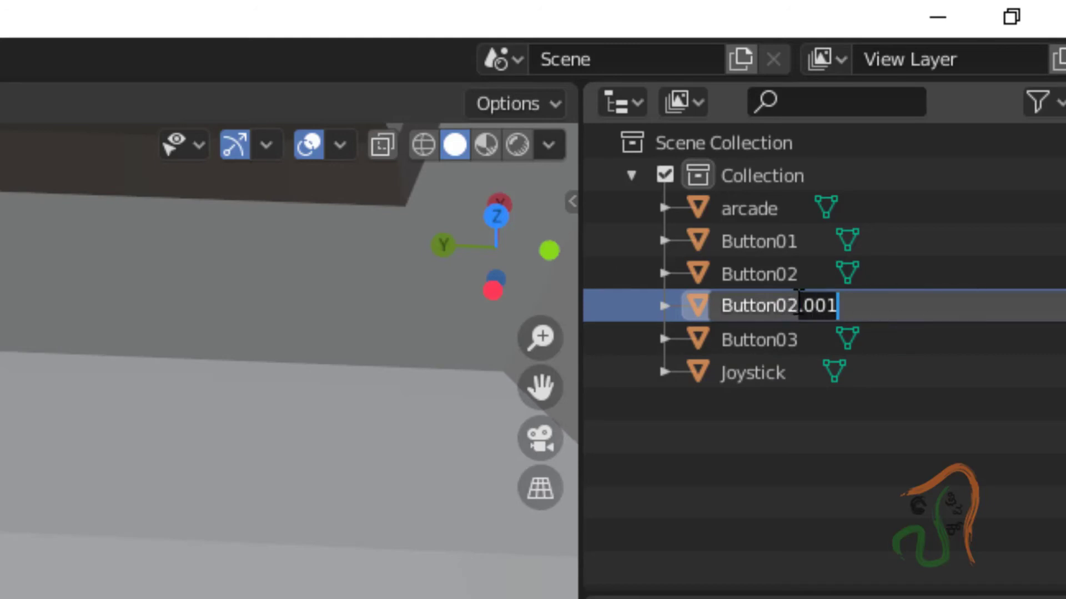
{"action": "left_click_drag", "start_coordinate": [788, 304], "coordinate": [999, 299]}
{"action": "type", "text": "4"}
{"action": "key", "text": "Return"}
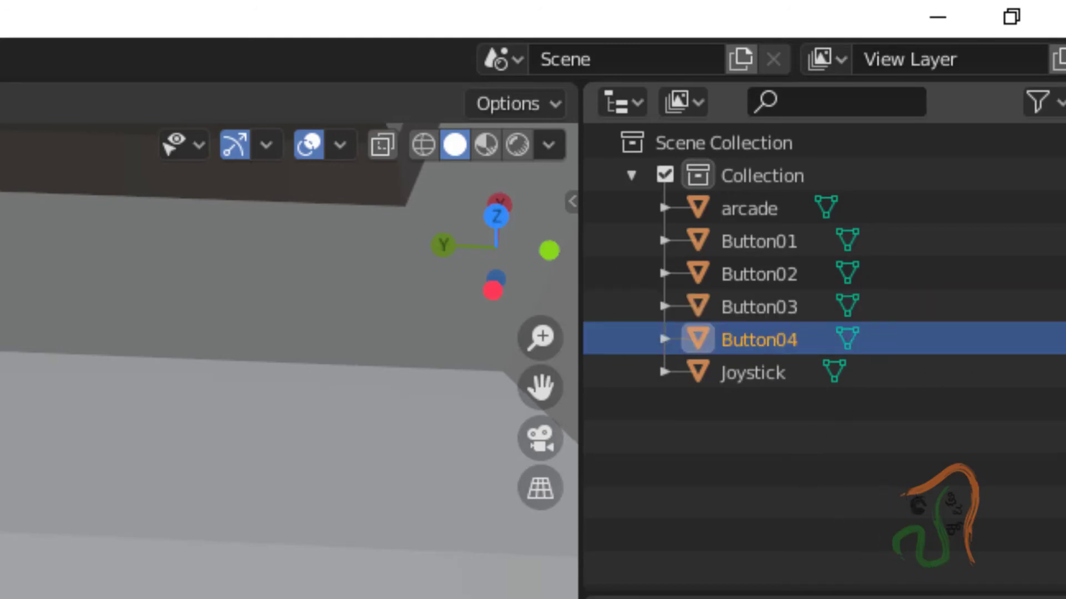
Give Button01 a new material and name it green button color.
{"action": "left_click", "coordinate": [759, 242]}
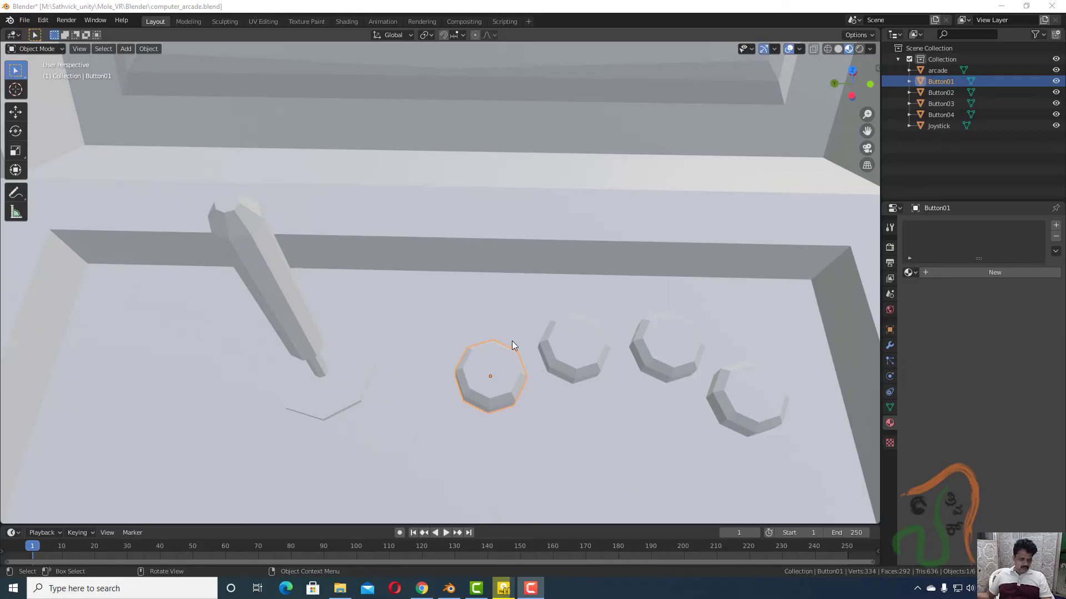
{"action": "left_click", "coordinate": [592, 340]}
{"action": "left_click", "coordinate": [476, 367]}
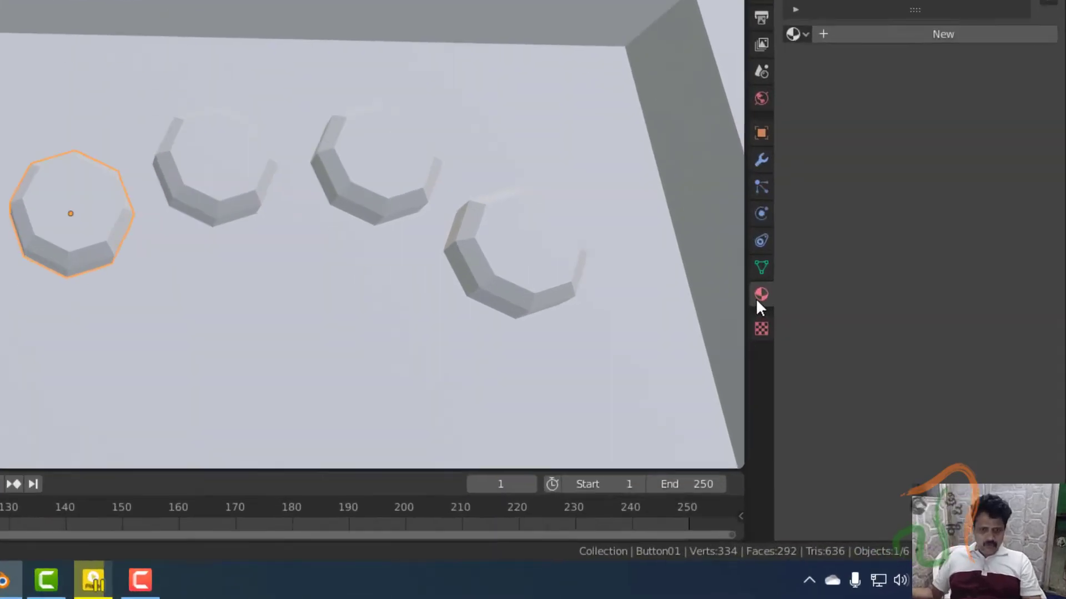
{"action": "left_click", "coordinate": [889, 407]}
{"action": "left_click", "coordinate": [661, 203]}
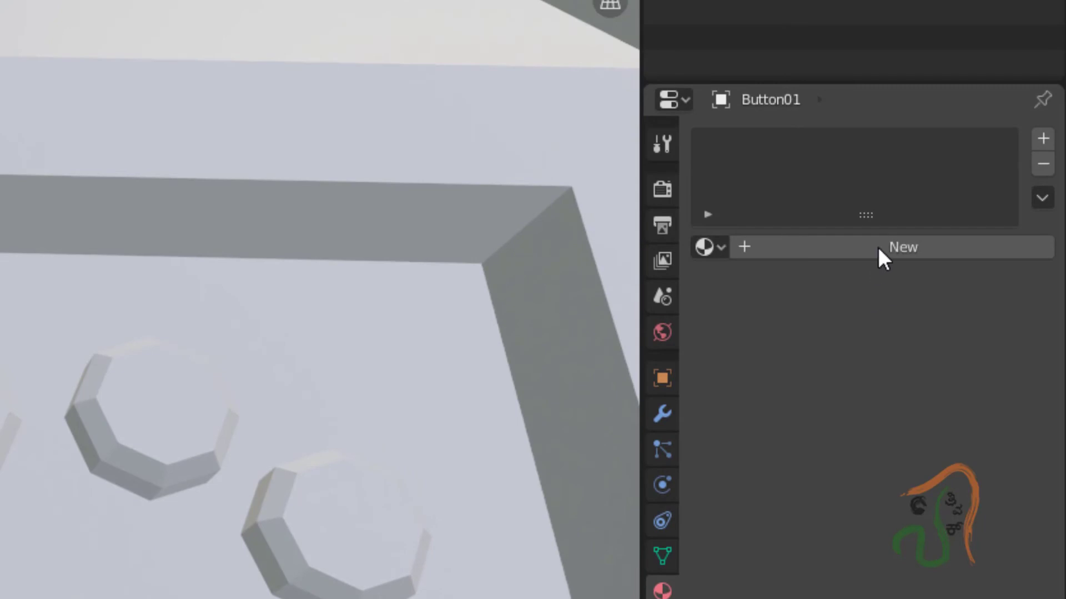
{"action": "left_click", "coordinate": [880, 247]}
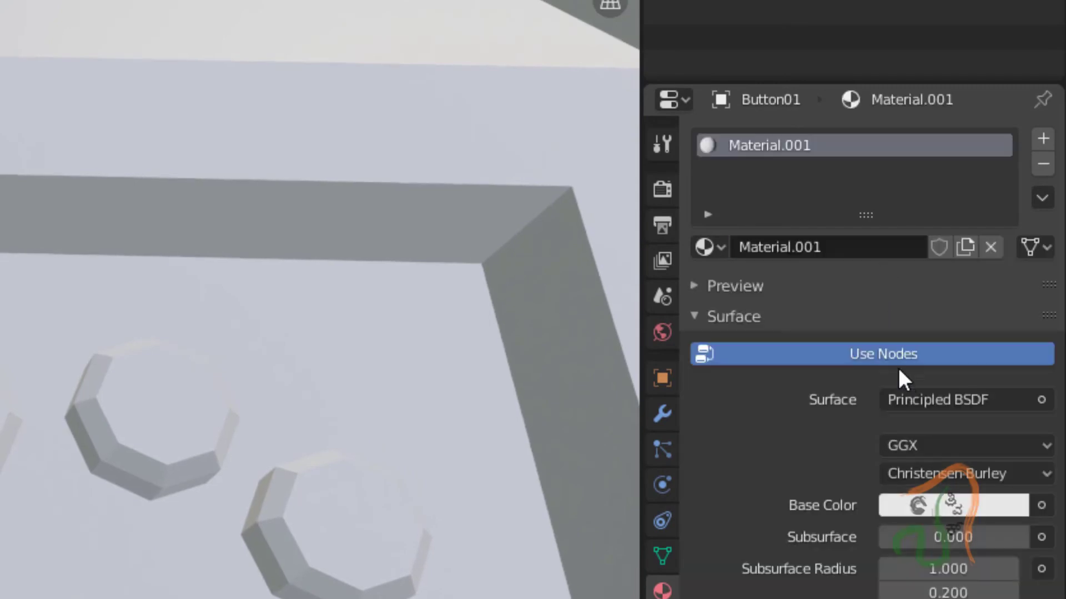
{"action": "left_click", "coordinate": [857, 248]}
{"action": "type", "text": "g"}
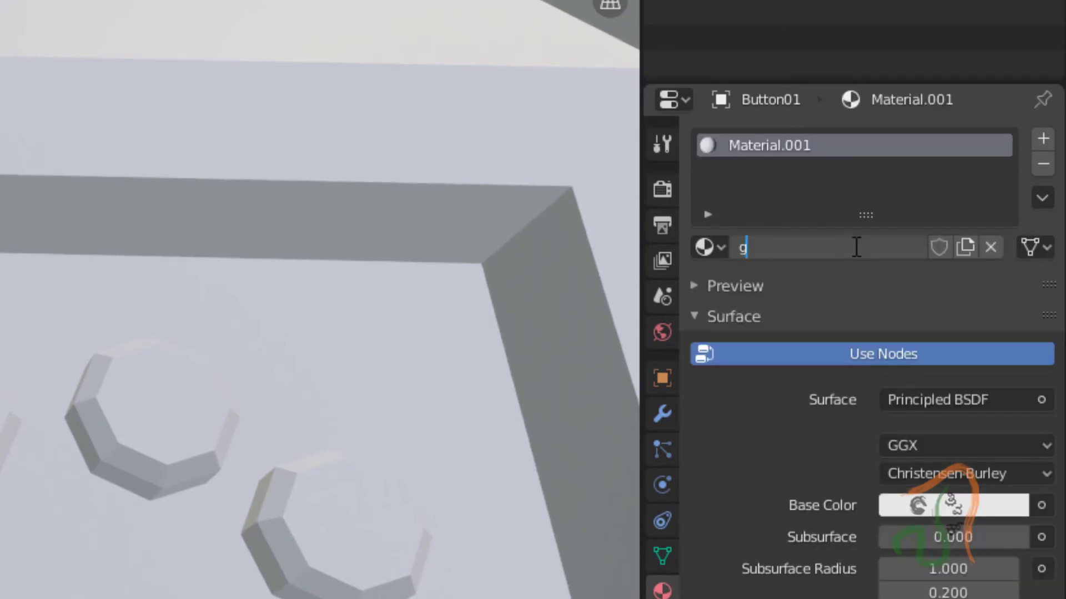
{"action": "type", "text": "reen button"}
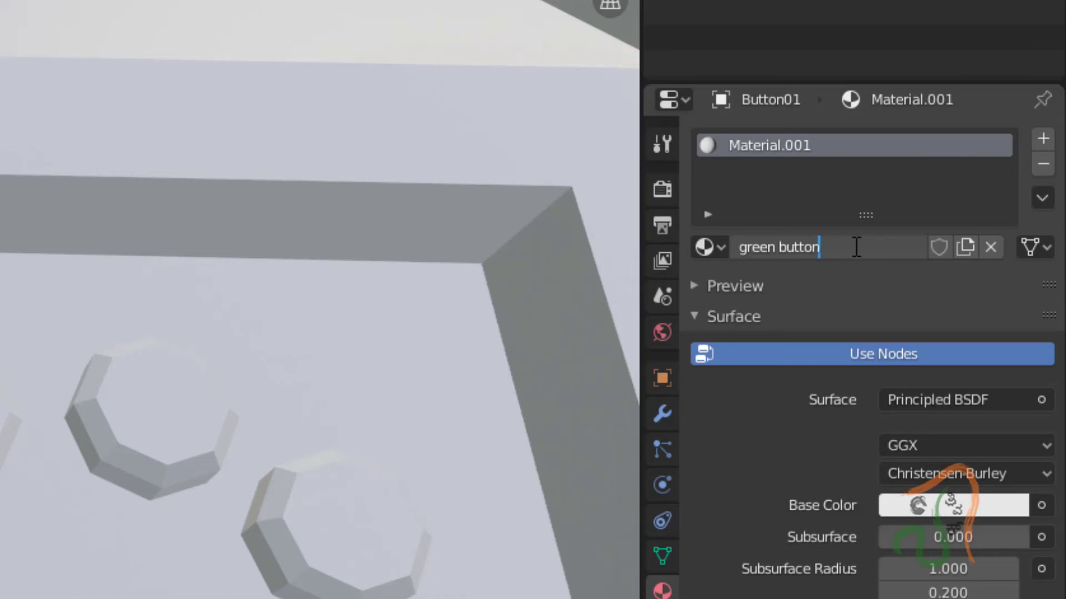
{"action": "type", "text": " color"}
{"action": "key", "text": "Return"}
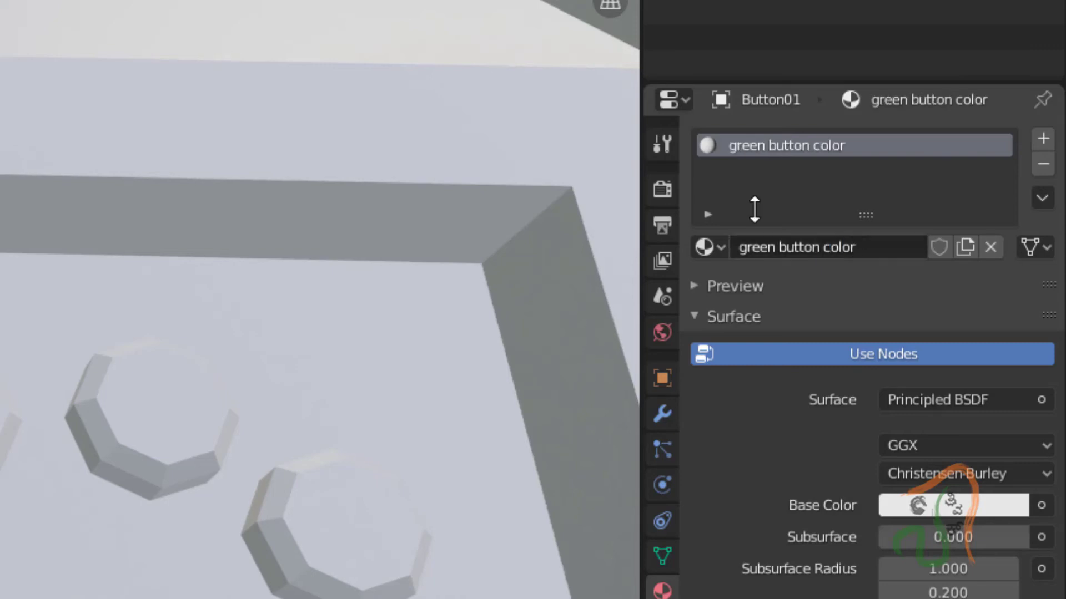
Set the base color of Button01's material to a pure green and darken it to a medium-dark shade.
{"action": "left_click", "coordinate": [938, 508]}
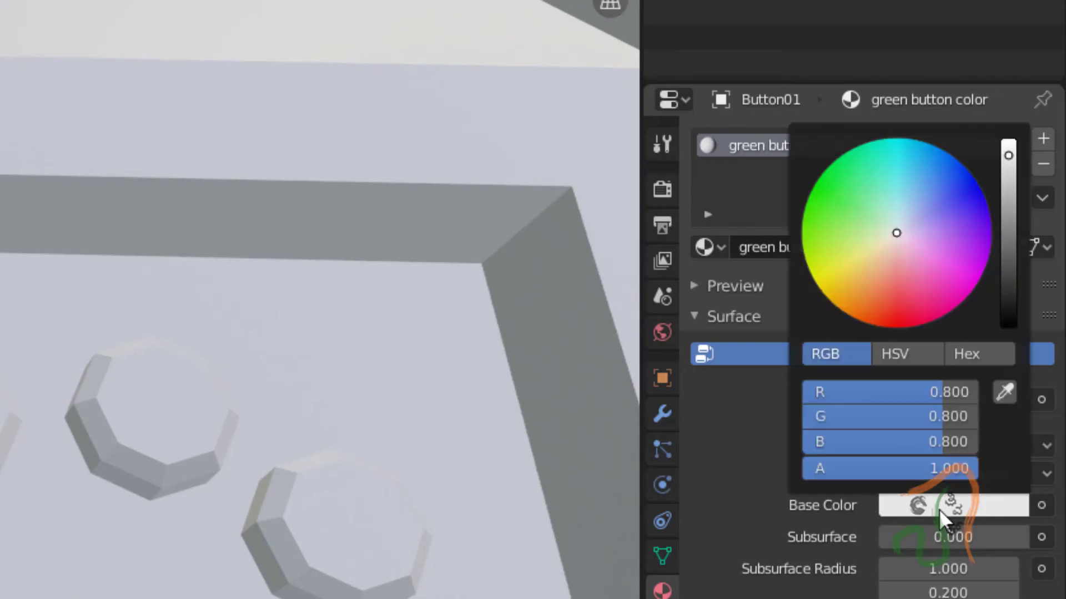
{"action": "left_click", "coordinate": [817, 180]}
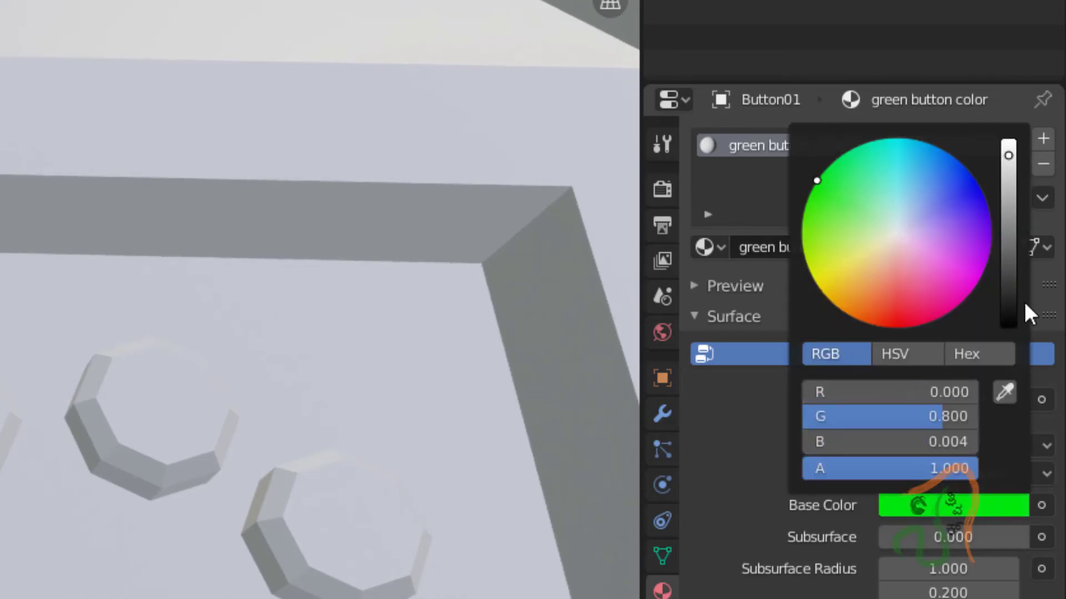
{"action": "left_click_drag", "start_coordinate": [1008, 183], "coordinate": [1008, 240]}
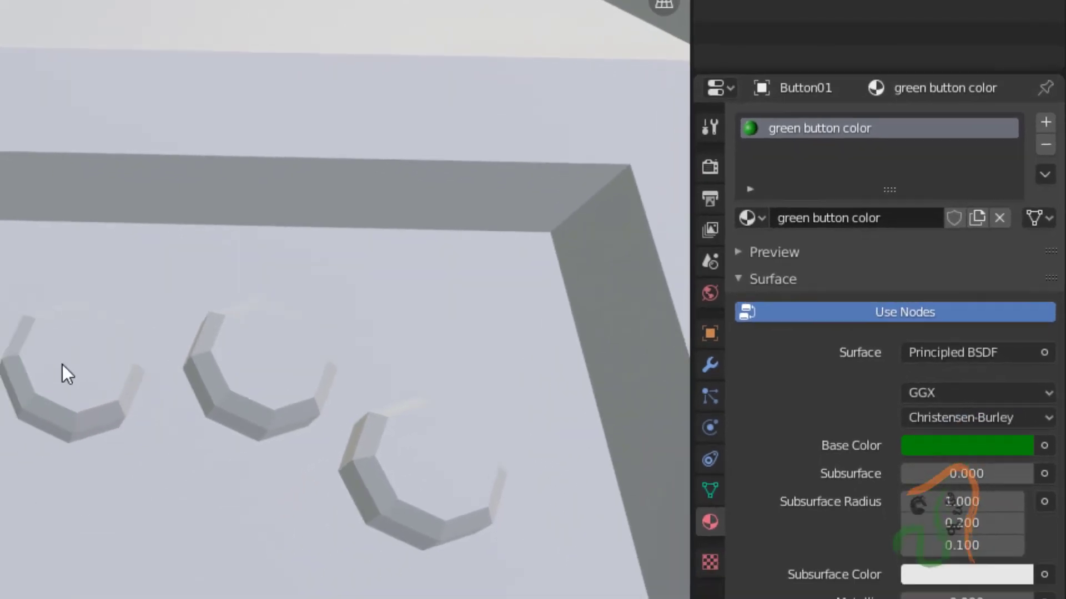
Give Button02 a new material named red button color and set its base color to bright red.
{"action": "left_click", "coordinate": [241, 307]}
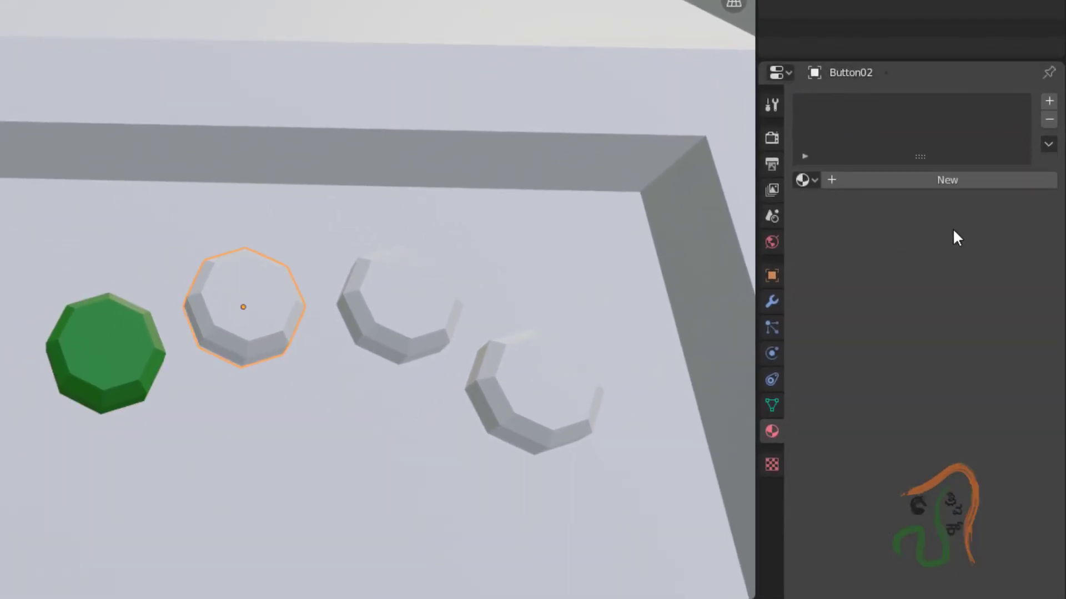
{"action": "left_click", "coordinate": [946, 181]}
{"action": "left_click", "coordinate": [908, 180]}
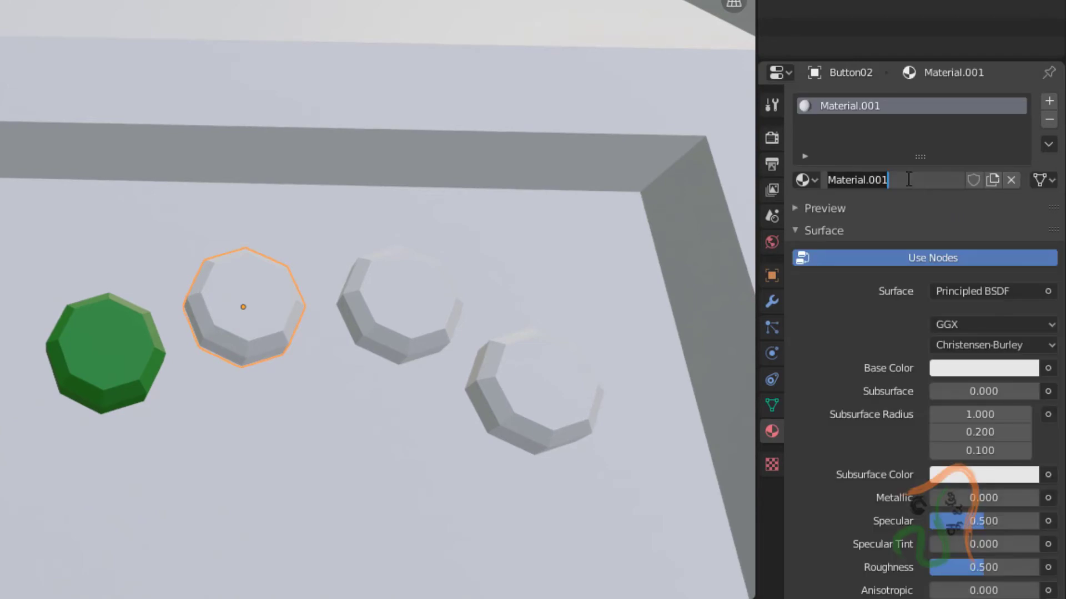
{"action": "type", "text": "re"}
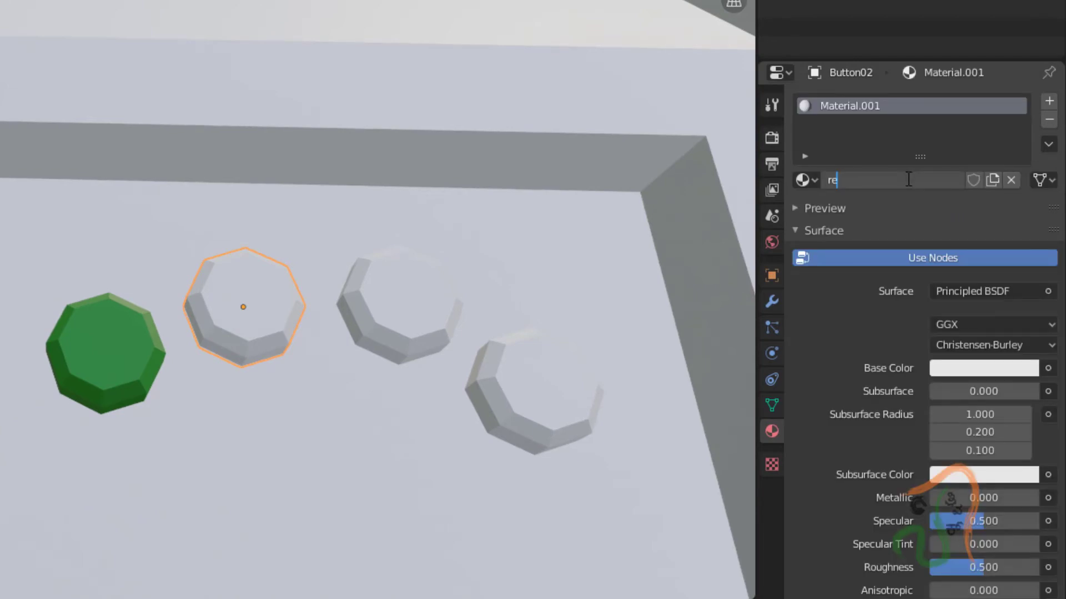
{"action": "type", "text": "d button color"}
{"action": "key", "text": "Return"}
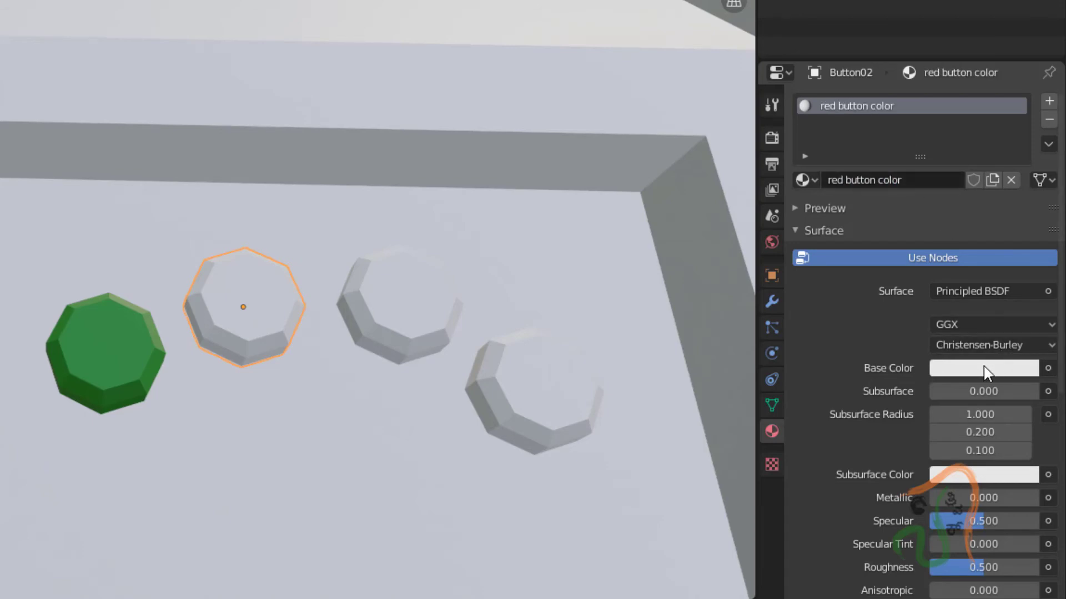
{"action": "left_click", "coordinate": [999, 368]}
{"action": "left_click_drag", "start_coordinate": [940, 176], "coordinate": [932, 238]}
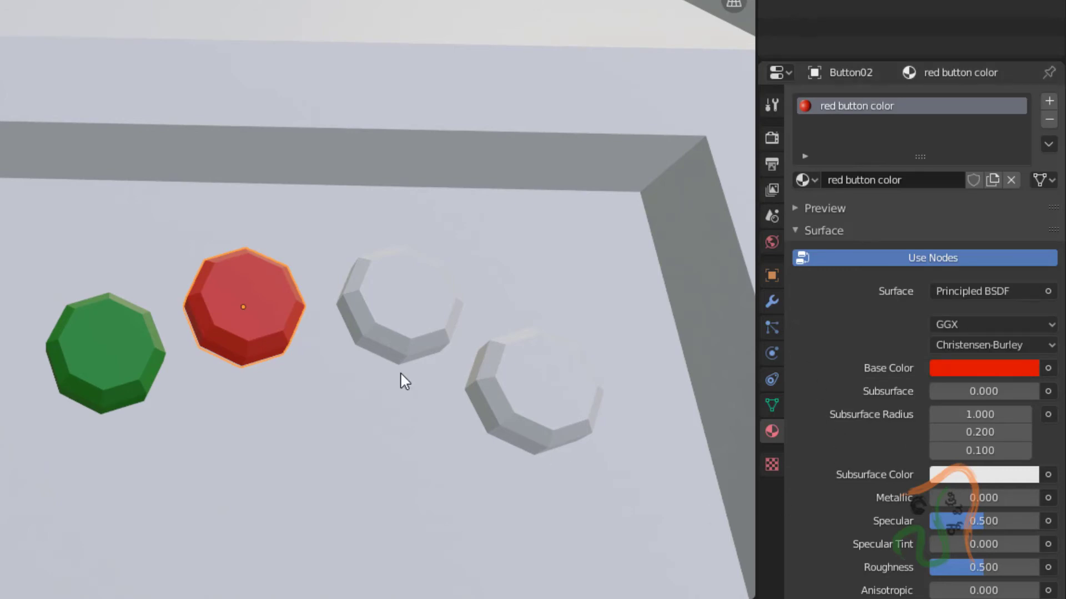
Give Button04 a new material named blue button color and set its base color to blue, about RGB 0.000, 0.019, 0.800.
{"action": "left_click", "coordinate": [388, 328]}
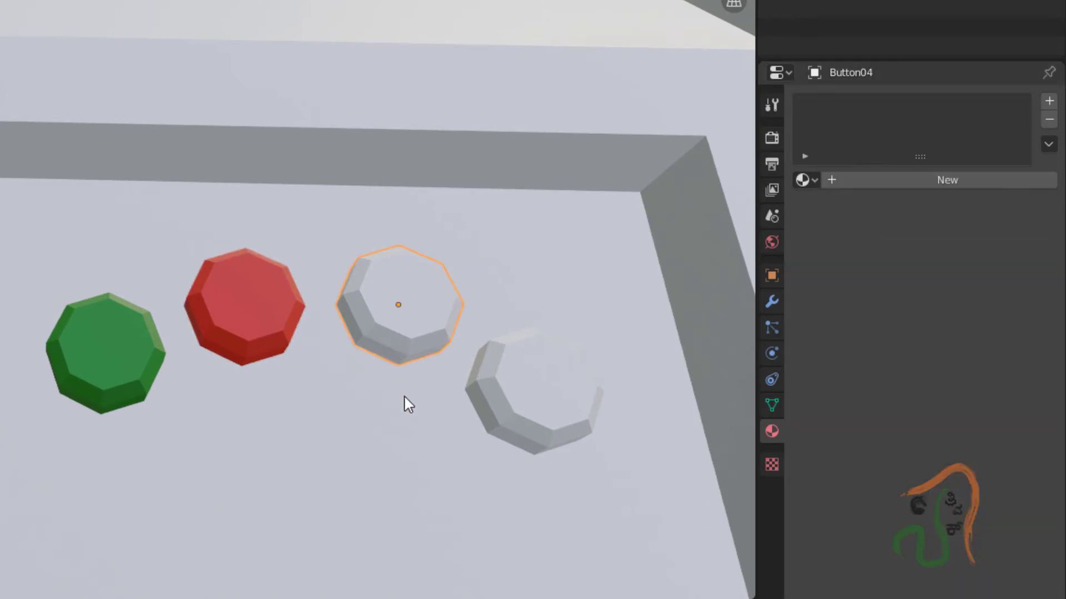
{"action": "left_click", "coordinate": [925, 181]}
{"action": "left_click", "coordinate": [912, 178]}
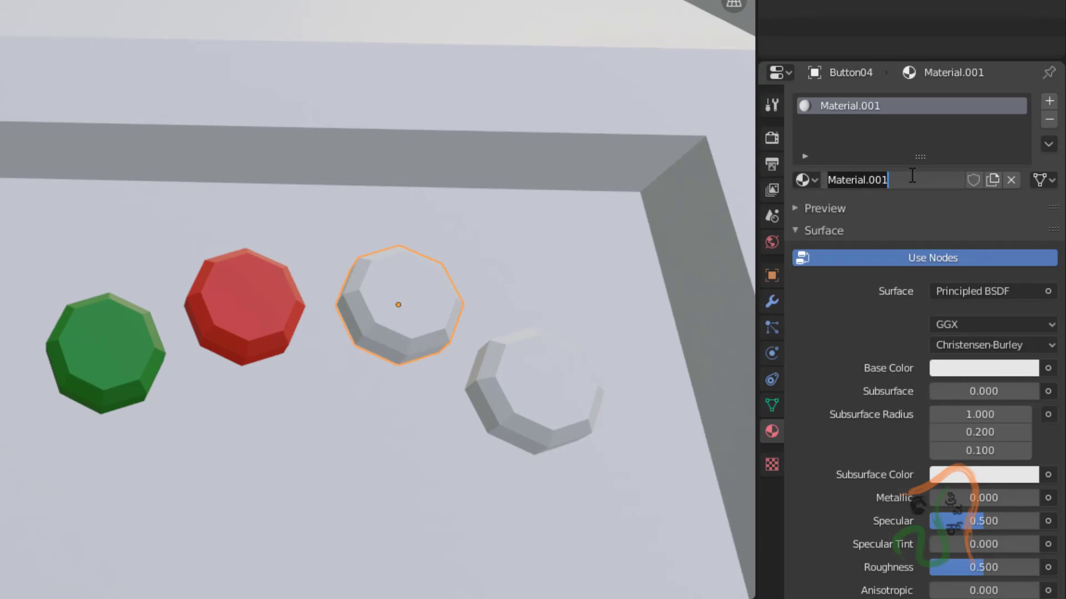
{"action": "type", "text": "blue button color"}
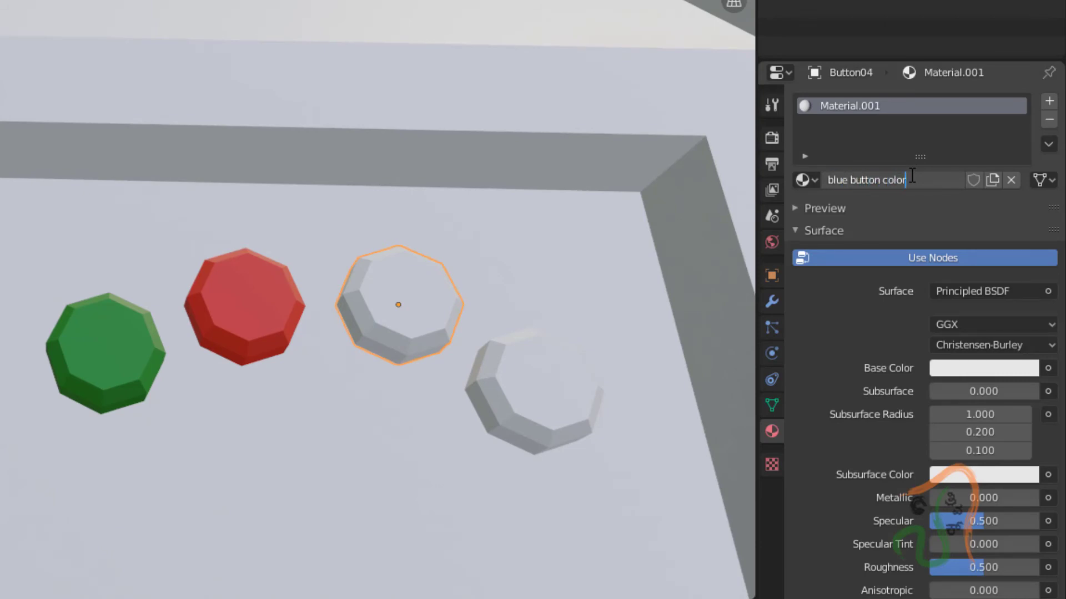
{"action": "key", "text": "Return"}
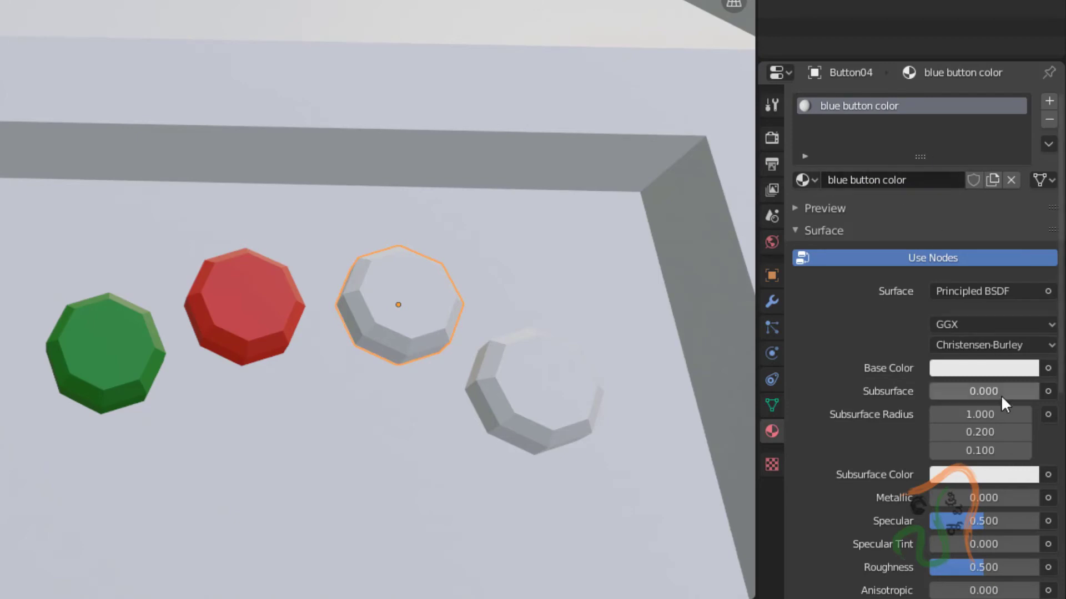
{"action": "left_click", "coordinate": [1003, 370]}
{"action": "mouse_move", "coordinate": [984, 139]}
{"action": "left_mouse_down"}
{"action": "mouse_move", "coordinate": [1008, 139]}
{"action": "mouse_move", "coordinate": [995, 126]}
{"action": "left_mouse_up"}
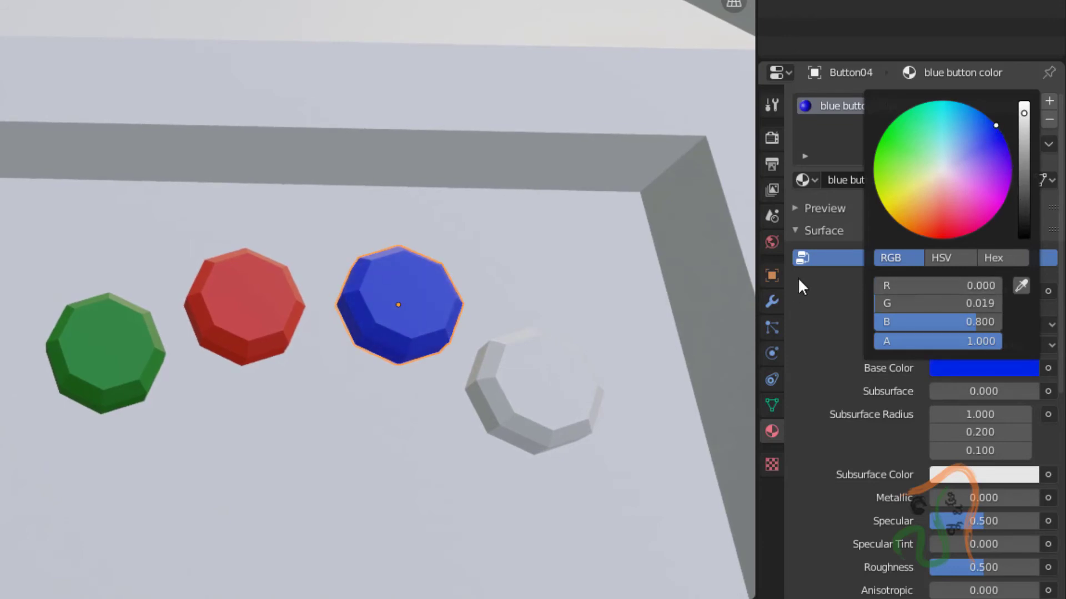
Give Button03 a new material named yellow button color and set its base color to yellow, about RGB 0.725, 0.800, 0.000.
{"action": "left_click", "coordinate": [527, 405]}
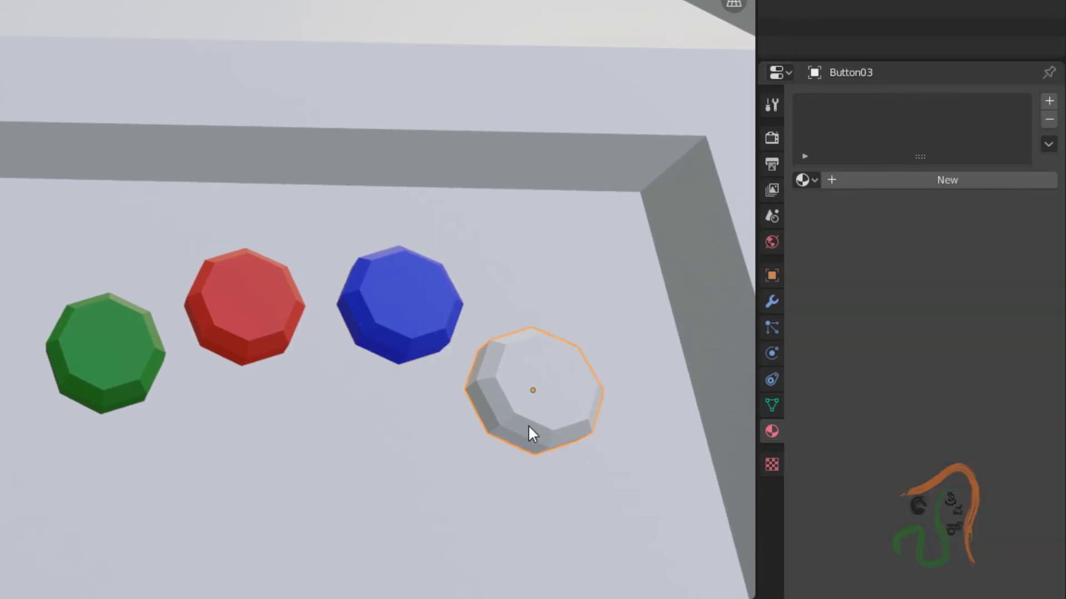
{"action": "left_click", "coordinate": [864, 182]}
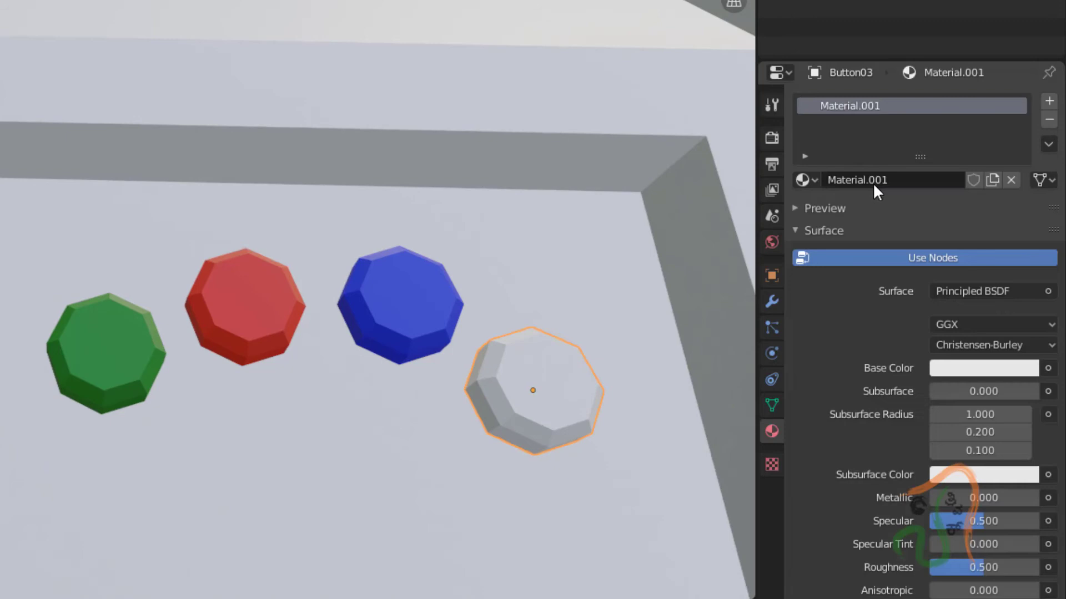
{"action": "double_click", "coordinate": [913, 179]}
{"action": "type", "text": "yellow button"}
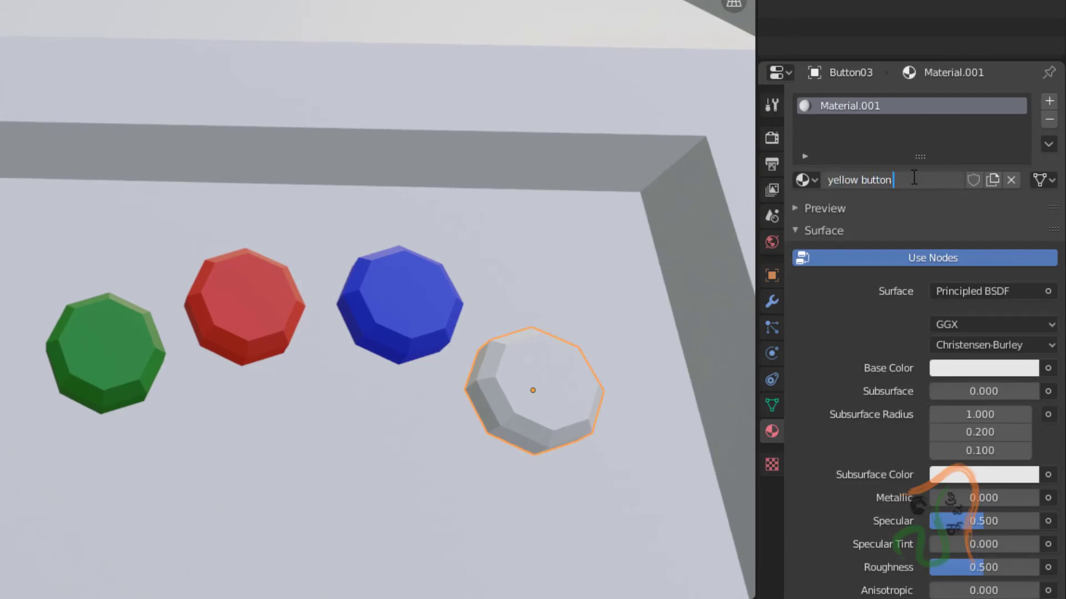
{"action": "type", "text": " color"}
{"action": "key", "text": "Return"}
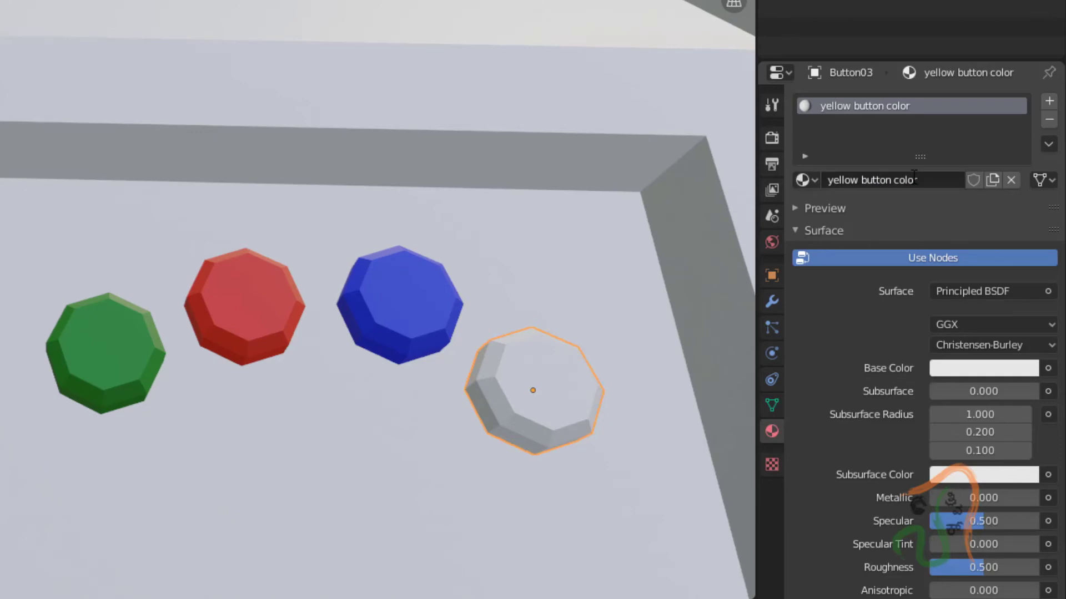
{"action": "left_click", "coordinate": [958, 368]}
{"action": "left_click_drag", "start_coordinate": [947, 167], "coordinate": [881, 203]}
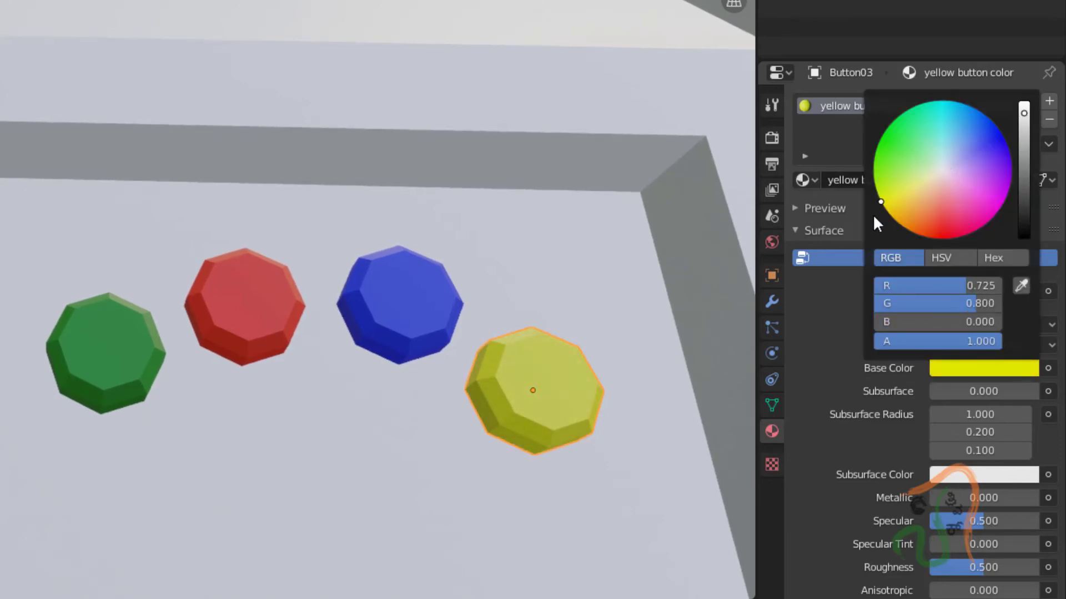
Give the joystick a new material named joystick grey color and darken its base color to a dark grey.
{"action": "scroll", "coordinate": [245, 455], "scroll_direction": "down", "scroll_amount": 2}
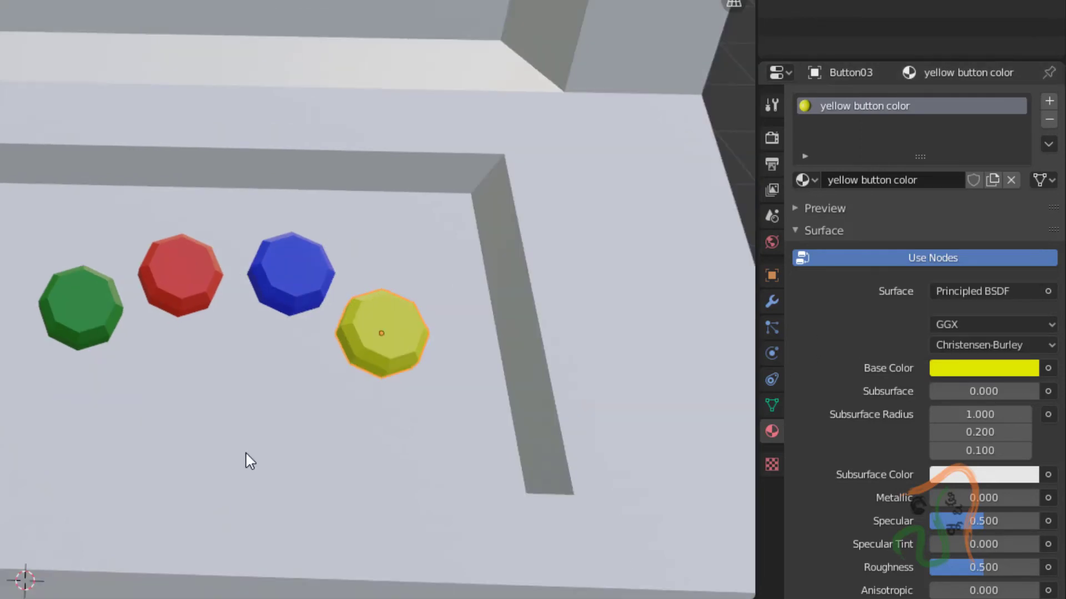
{"action": "scroll", "coordinate": [233, 444], "scroll_direction": "down", "scroll_amount": 5}
{"action": "middle_click_drag", "start_coordinate": [224, 441], "coordinate": [200, 301]}
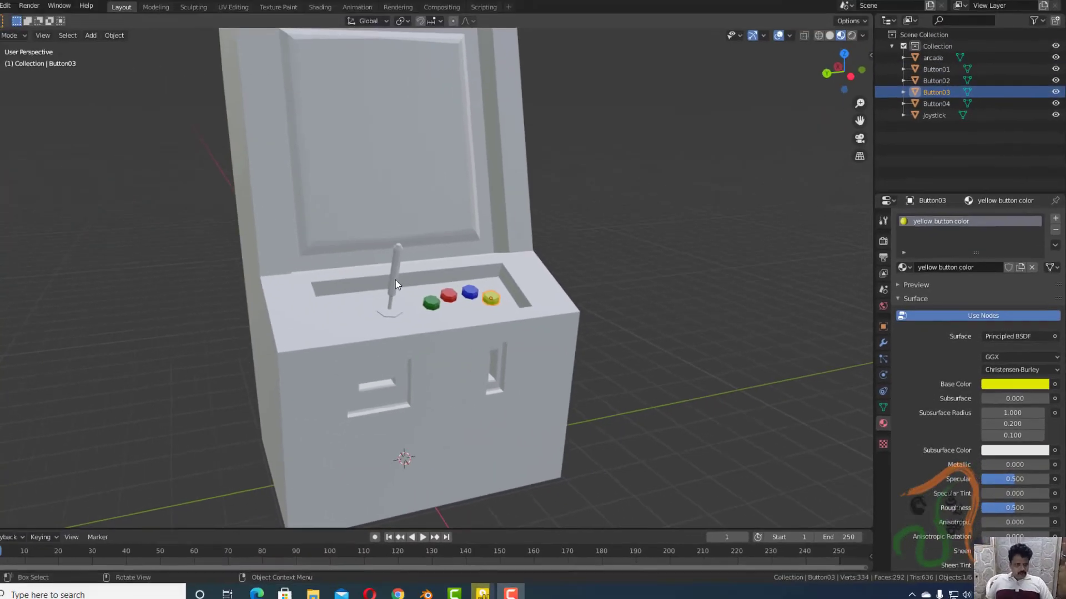
{"action": "left_click", "coordinate": [396, 279]}
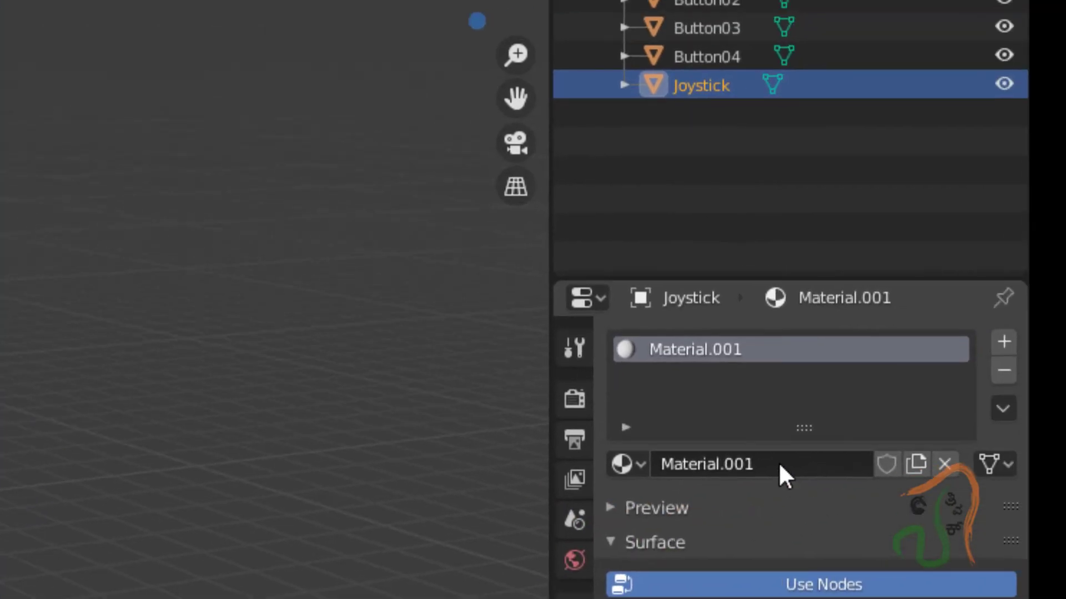
{"action": "left_click", "coordinate": [780, 463]}
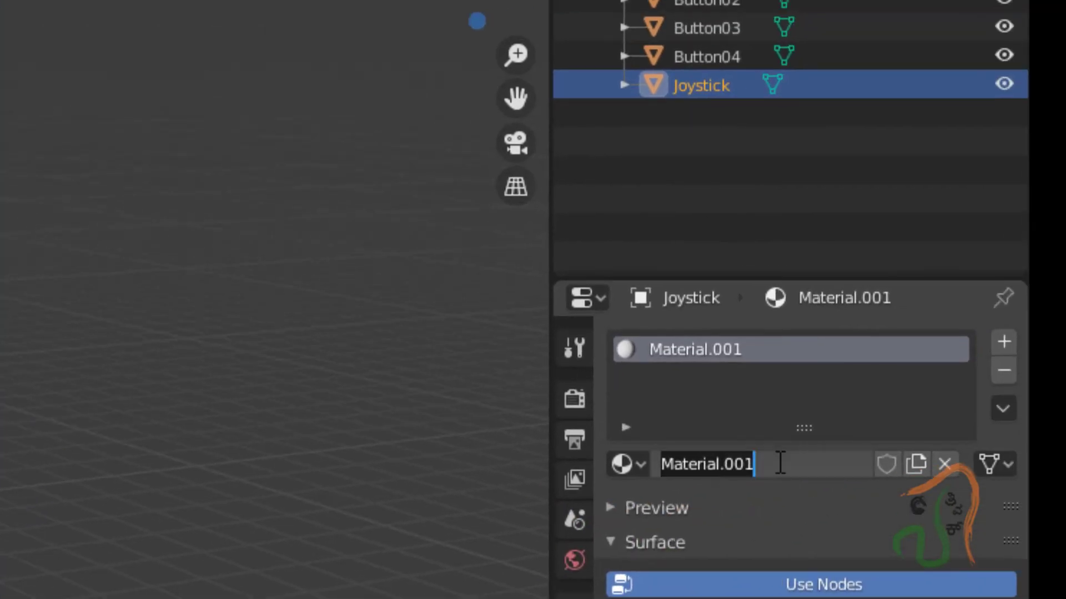
{"action": "type", "text": "j"}
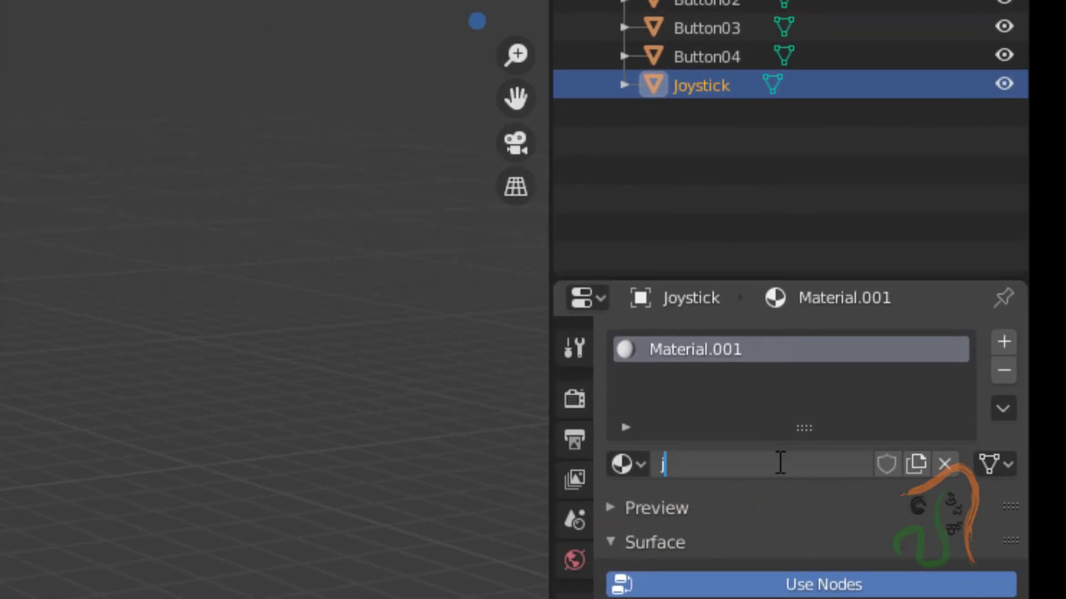
{"action": "type", "text": "oystick g"}
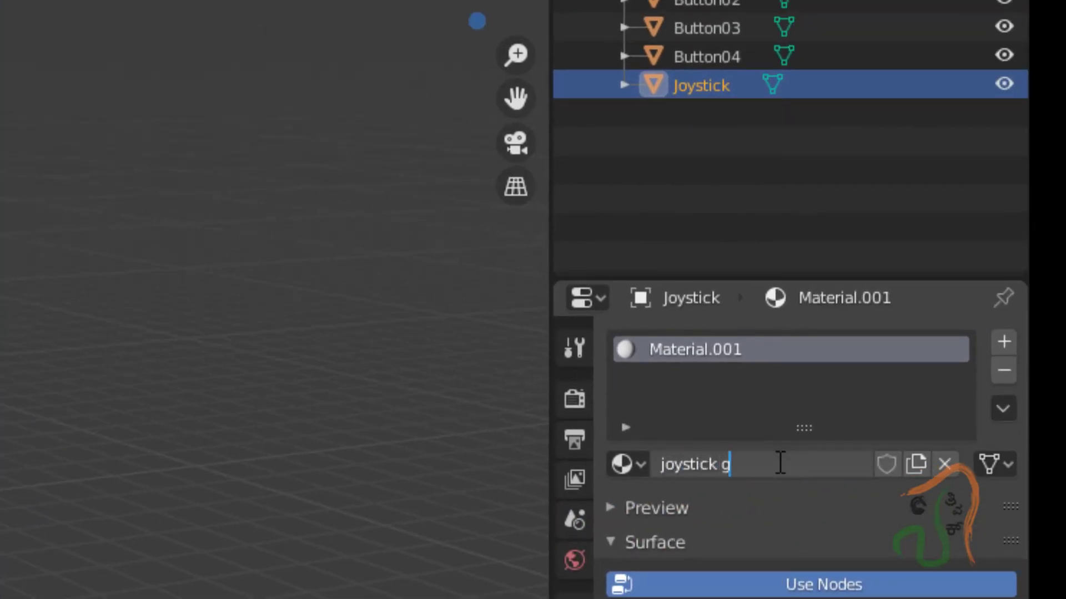
{"action": "type", "text": "rey color"}
{"action": "key", "text": "Return"}
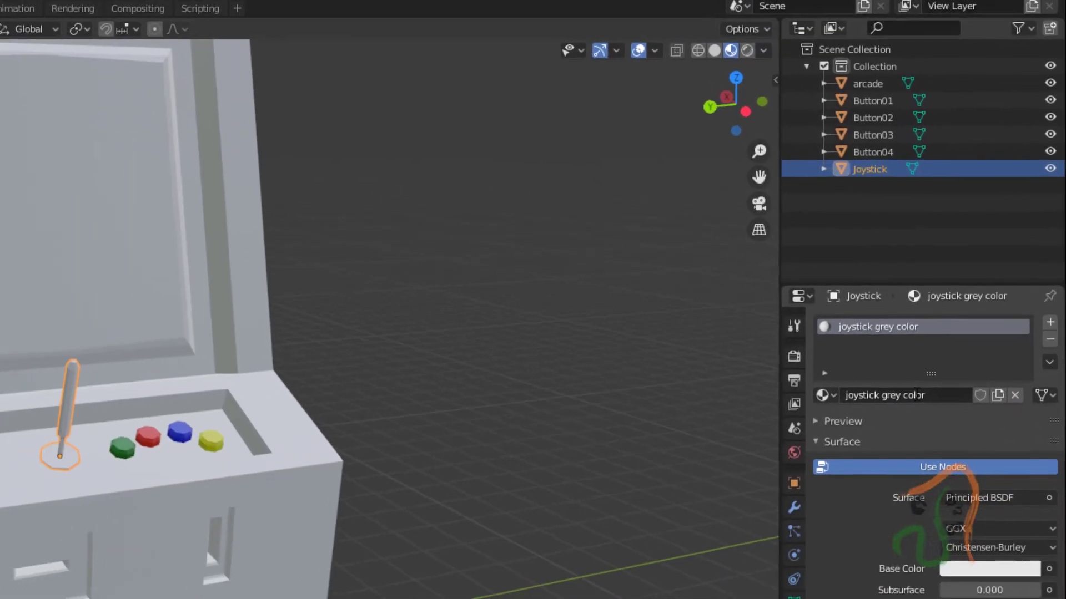
{"action": "left_click", "coordinate": [974, 567]}
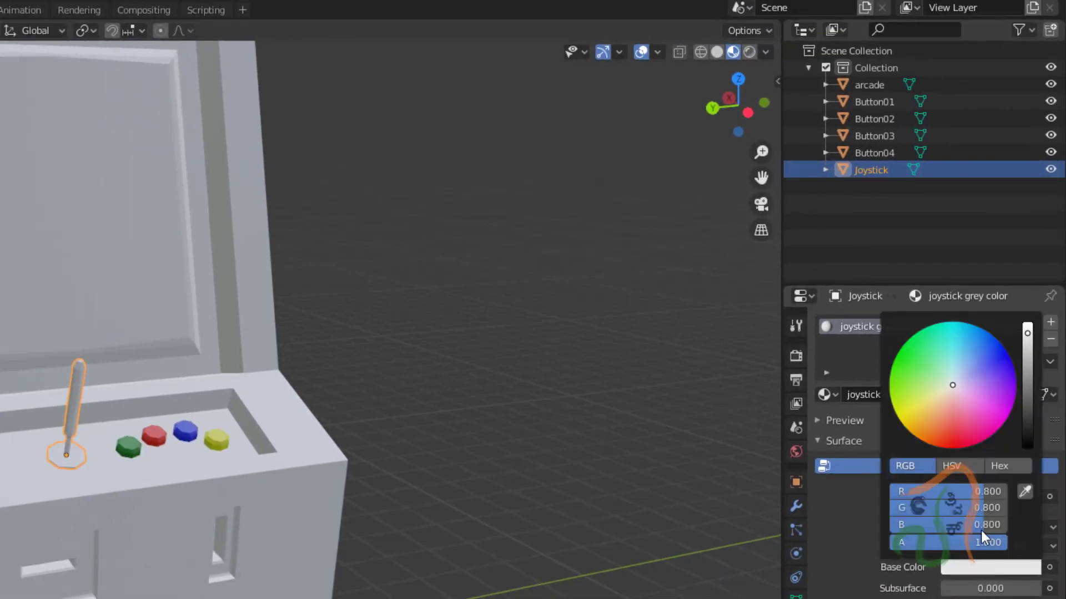
{"action": "left_click_drag", "start_coordinate": [1029, 386], "coordinate": [1028, 408]}
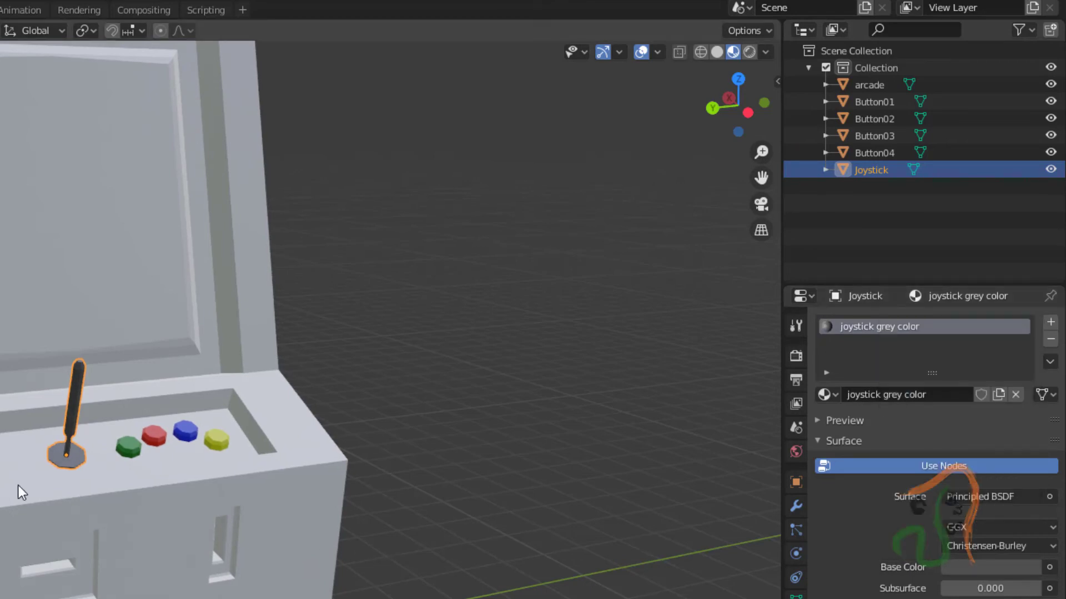
Select all faces of the joystick's octagonal base plate and assign them the existing red button color material in a second material slot.
{"action": "scroll", "coordinate": [17, 485], "scroll_direction": "up", "scroll_amount": 5}
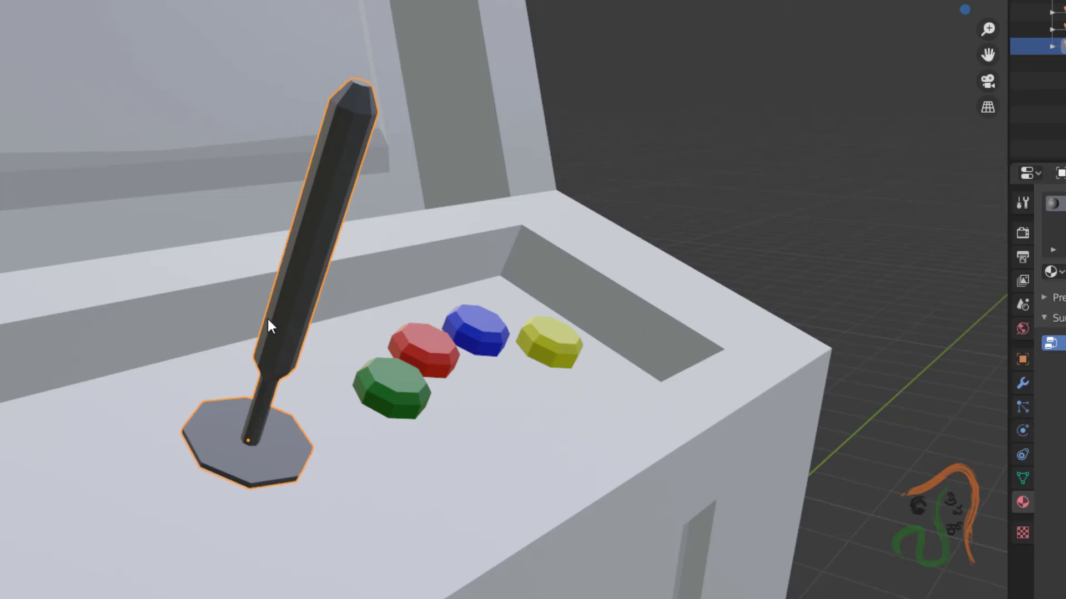
{"action": "key", "text": "Tab"}
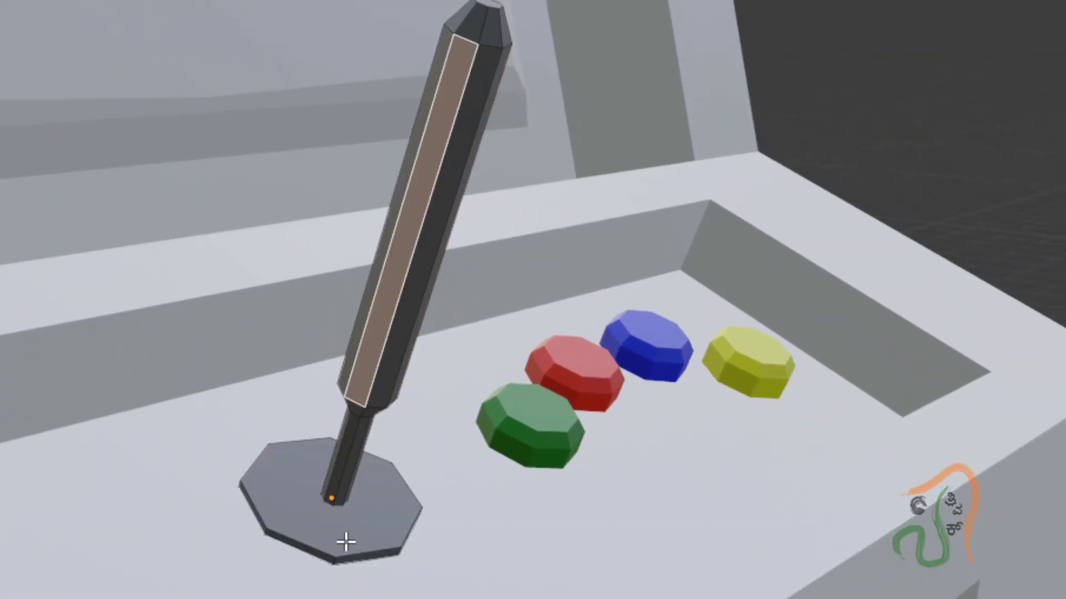
{"action": "left_click", "coordinate": [349, 522]}
{"action": "middle_click_drag", "start_coordinate": [372, 550], "coordinate": [345, 507]}
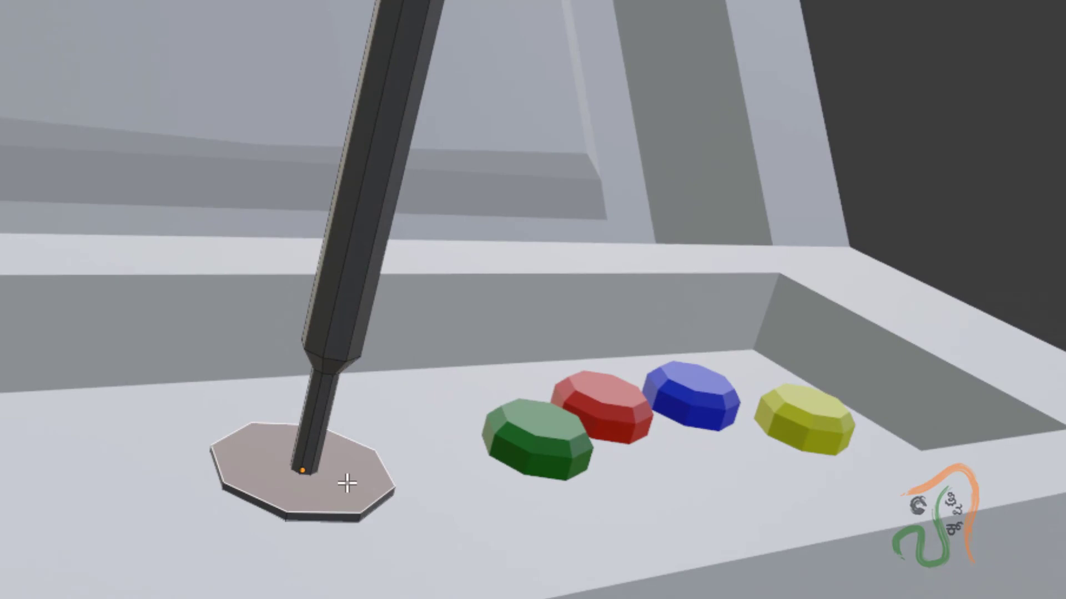
{"action": "key", "text": "l"}
{"action": "middle_click_drag", "start_coordinate": [358, 522], "coordinate": [380, 571]}
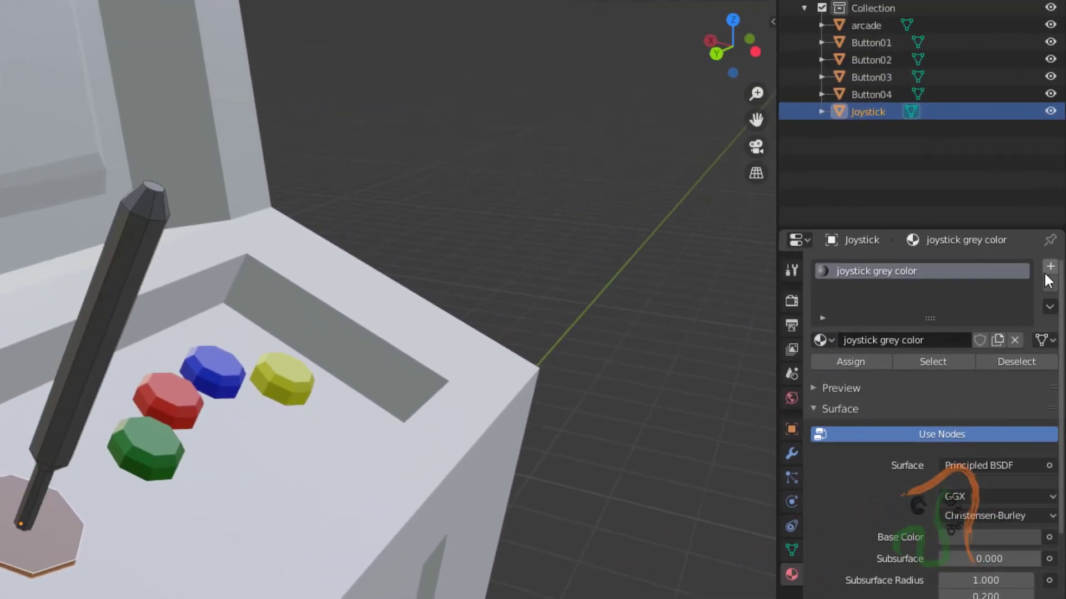
{"action": "left_click", "coordinate": [1051, 270]}
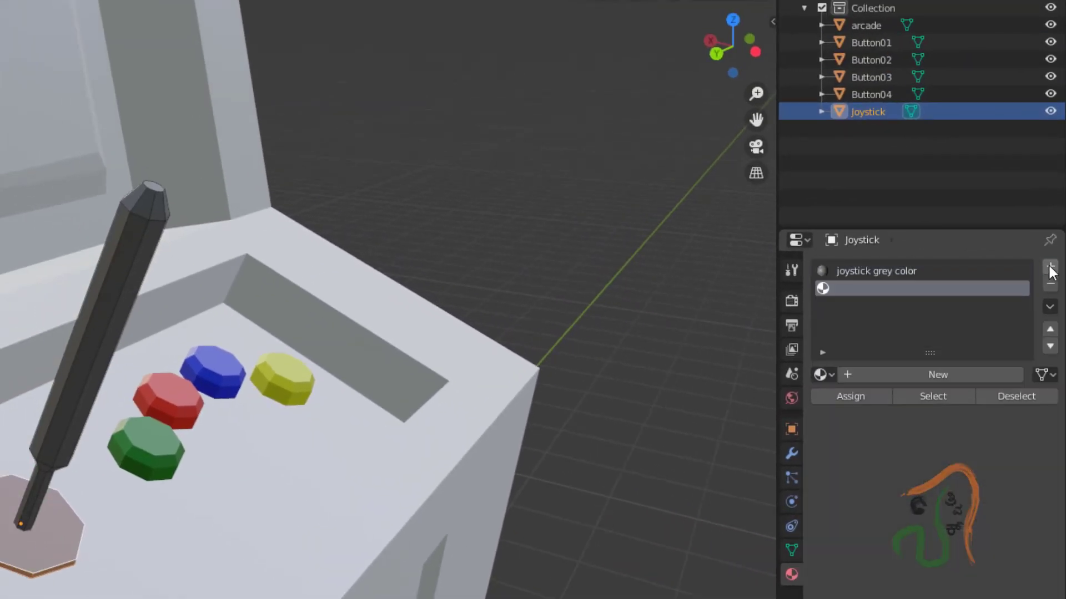
{"action": "left_click", "coordinate": [820, 375]}
{"action": "left_click", "coordinate": [858, 481]}
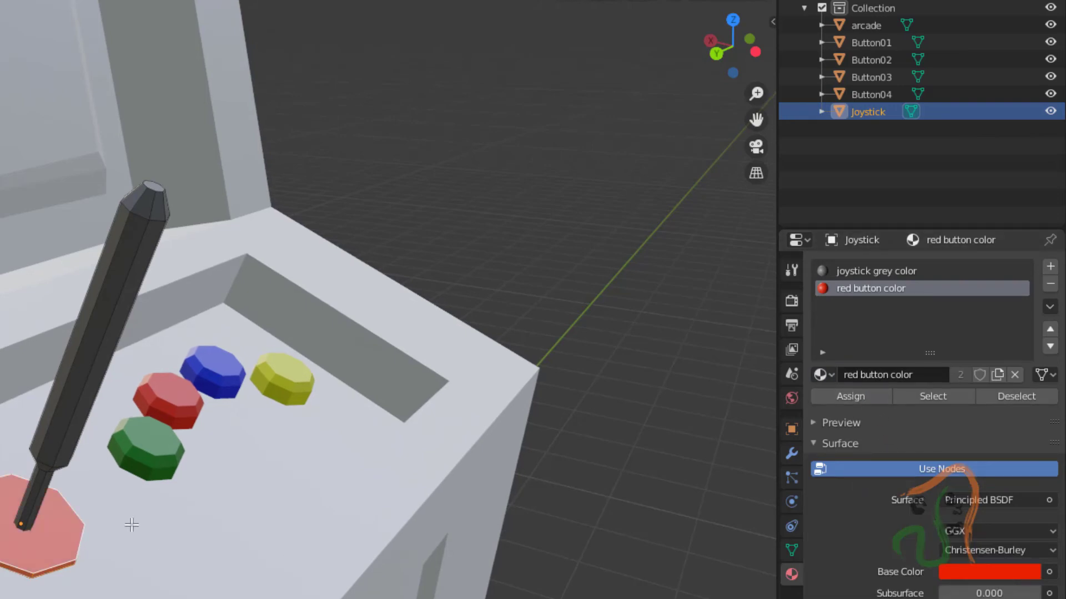
{"action": "middle_click_drag", "start_coordinate": [138, 548], "coordinate": [58, 527]}
{"action": "middle_click_drag", "start_coordinate": [223, 501], "coordinate": [301, 555]}
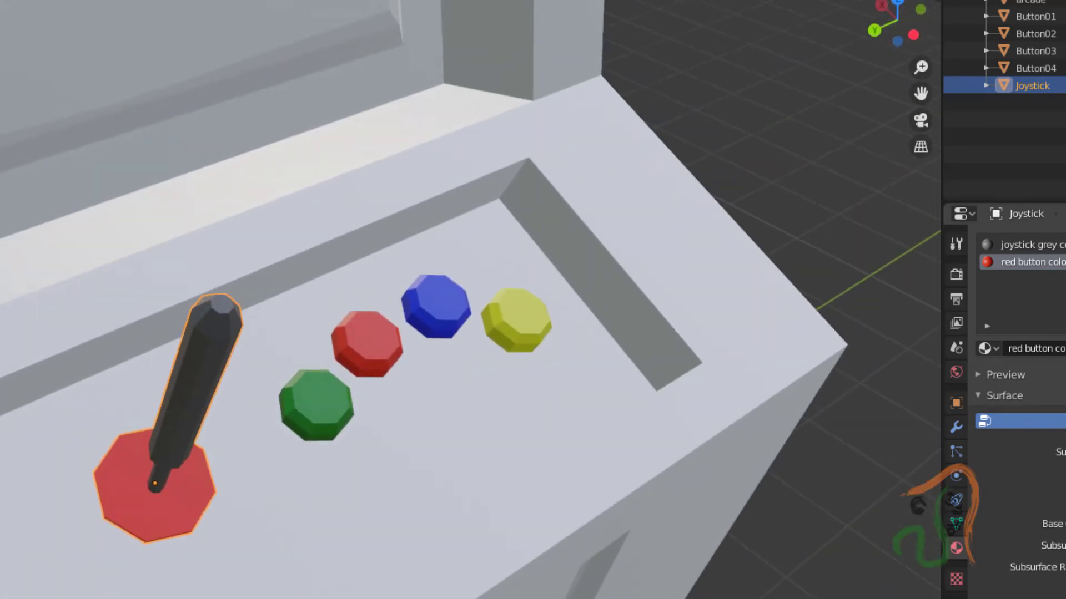
{"action": "key", "text": "alt+a"}
Give the arcade cabinet a new material named arcadecolor01.
{"action": "scroll", "coordinate": [434, 464], "scroll_direction": "down", "scroll_amount": 4}
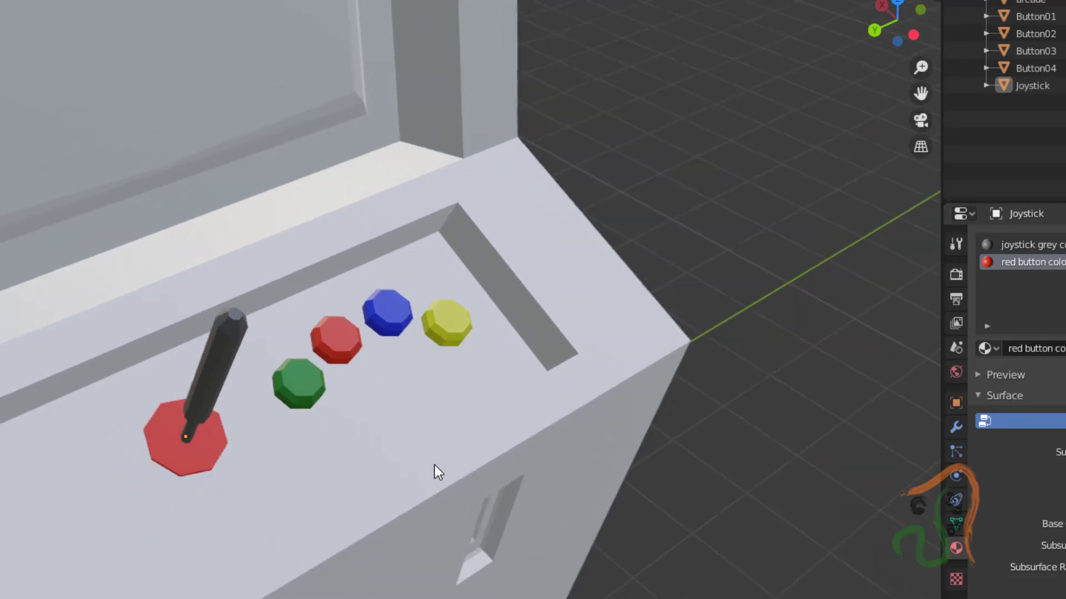
{"action": "scroll", "coordinate": [434, 465], "scroll_direction": "down", "scroll_amount": 5}
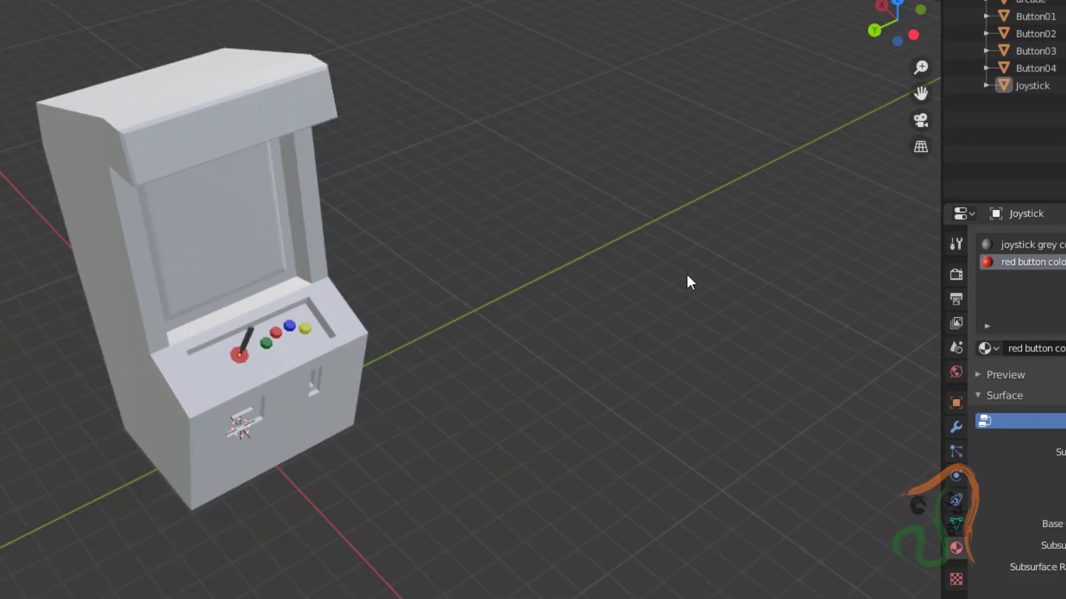
{"action": "middle_click_drag", "start_coordinate": [419, 472], "coordinate": [484, 522]}
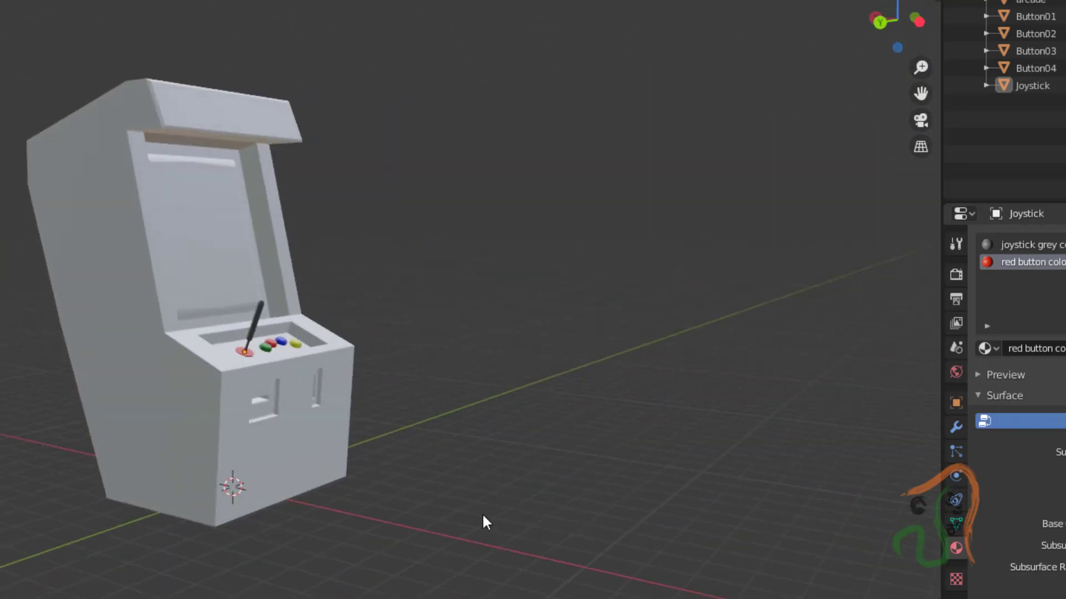
{"action": "left_click", "coordinate": [185, 384]}
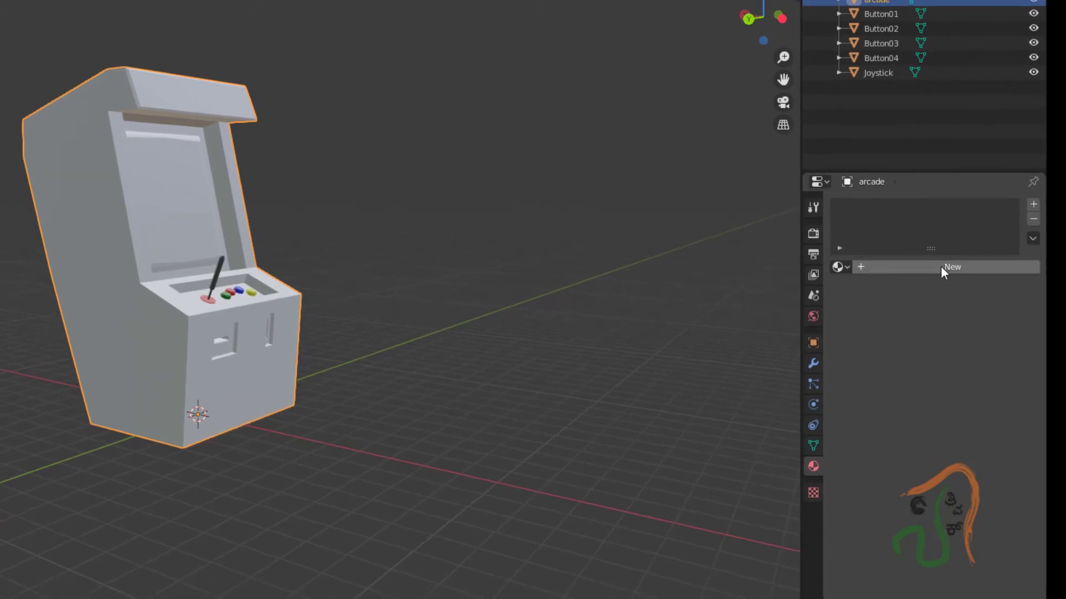
{"action": "left_click", "coordinate": [941, 265]}
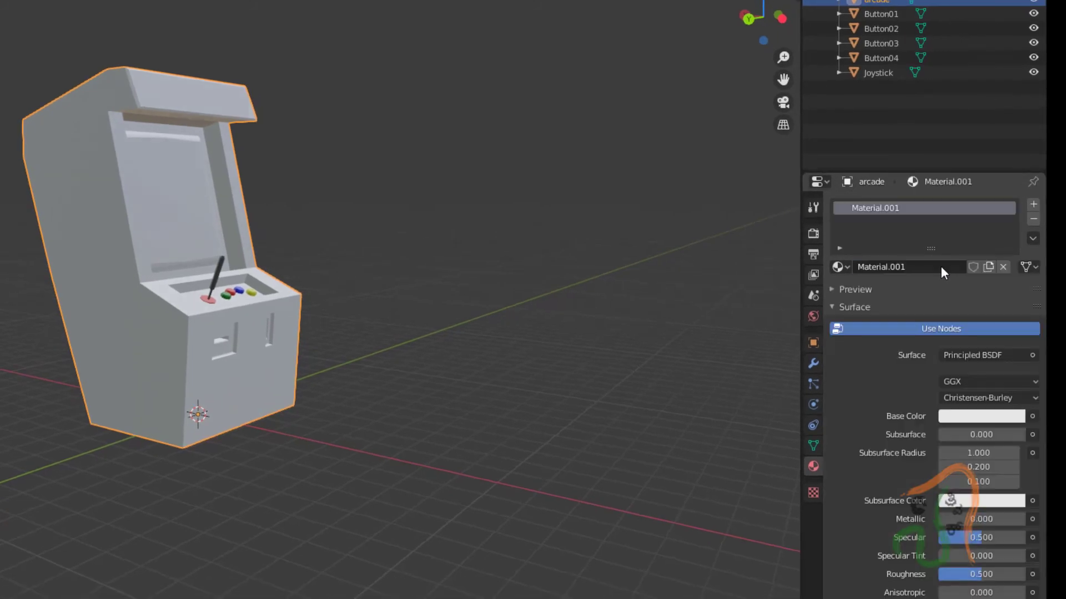
{"action": "double_click", "coordinate": [932, 267]}
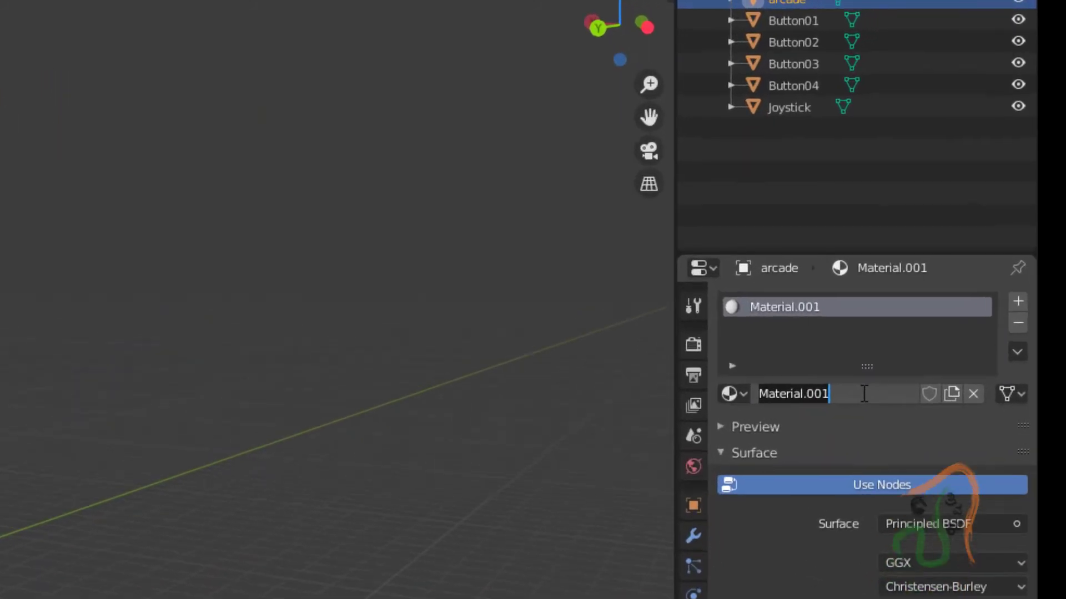
{"action": "type", "text": "arcadec"}
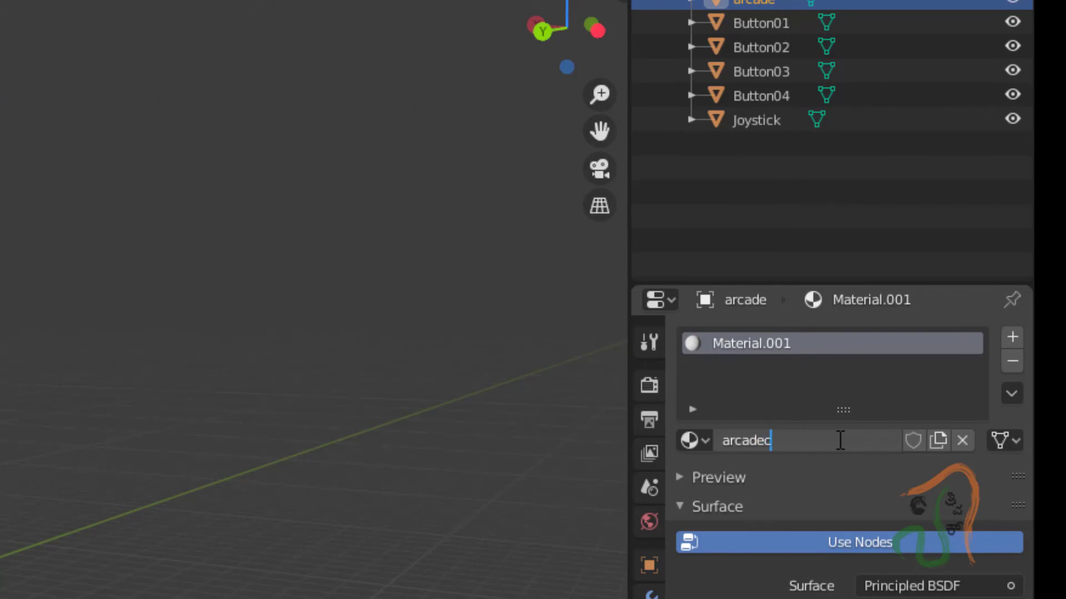
{"action": "type", "text": "olor01"}
{"action": "key", "text": "Return"}
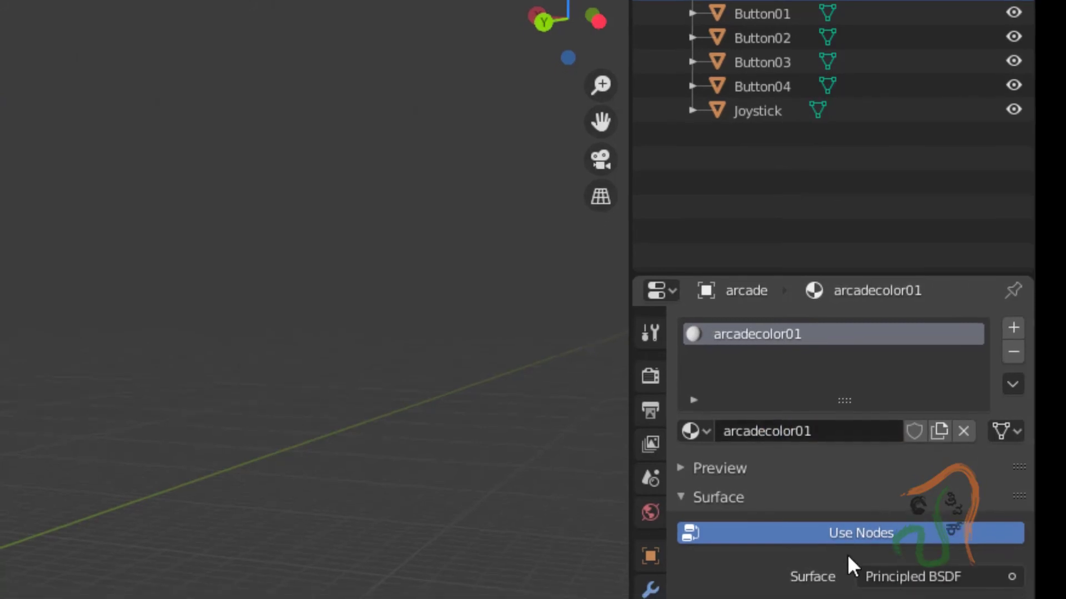
Set the base color of the cabinet's arcadecolor01 material to a bright magenta pink.
{"action": "left_click", "coordinate": [945, 426]}
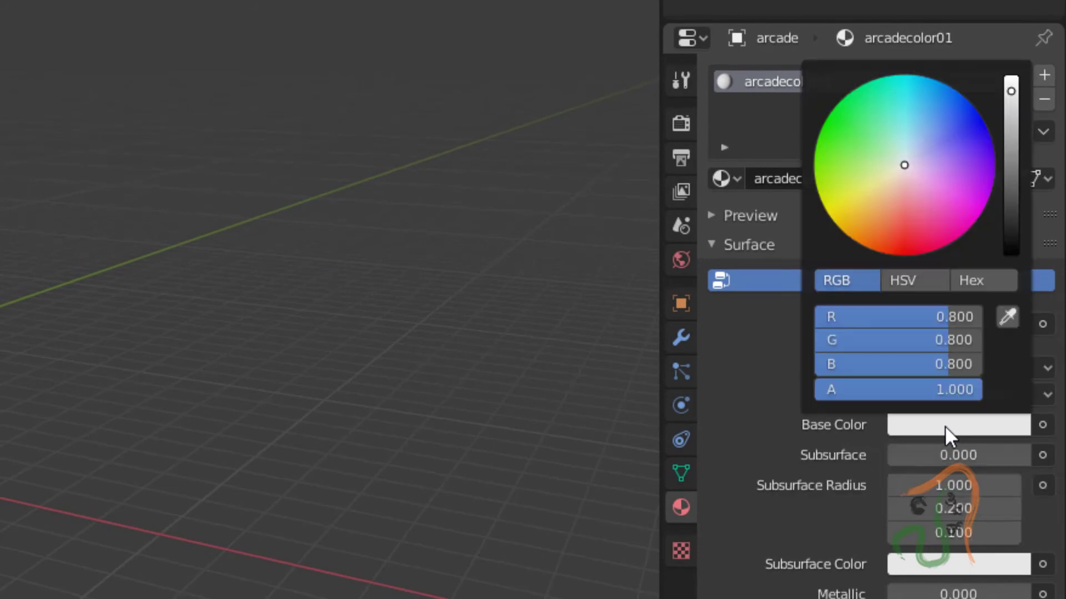
{"action": "left_click_drag", "start_coordinate": [934, 152], "coordinate": [948, 218]}
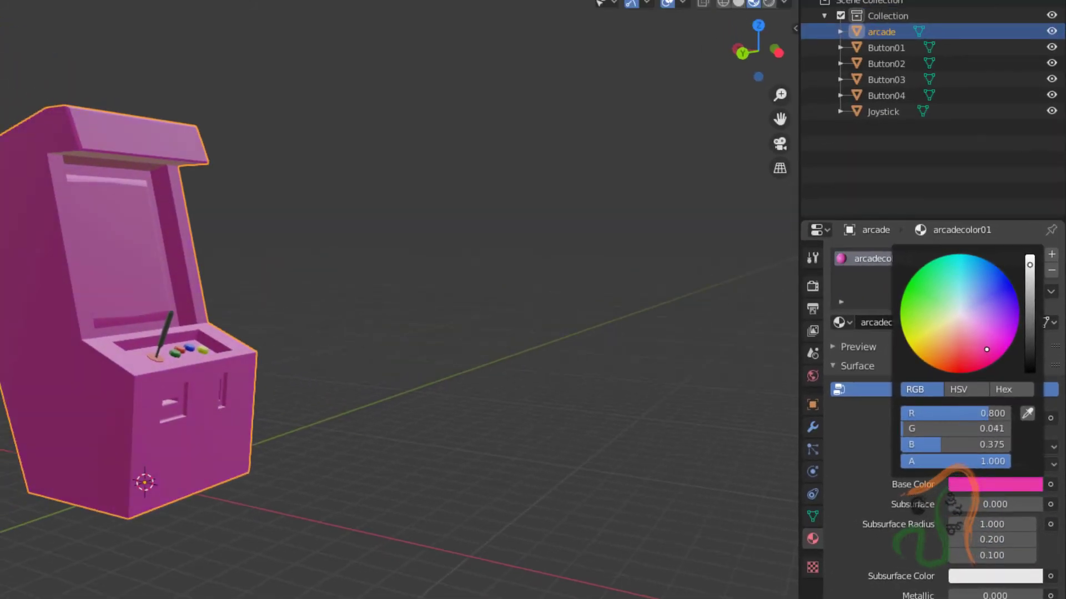
{"action": "left_click_drag", "start_coordinate": [987, 349], "coordinate": [990, 349]}
{"action": "left_click", "coordinate": [404, 397]}
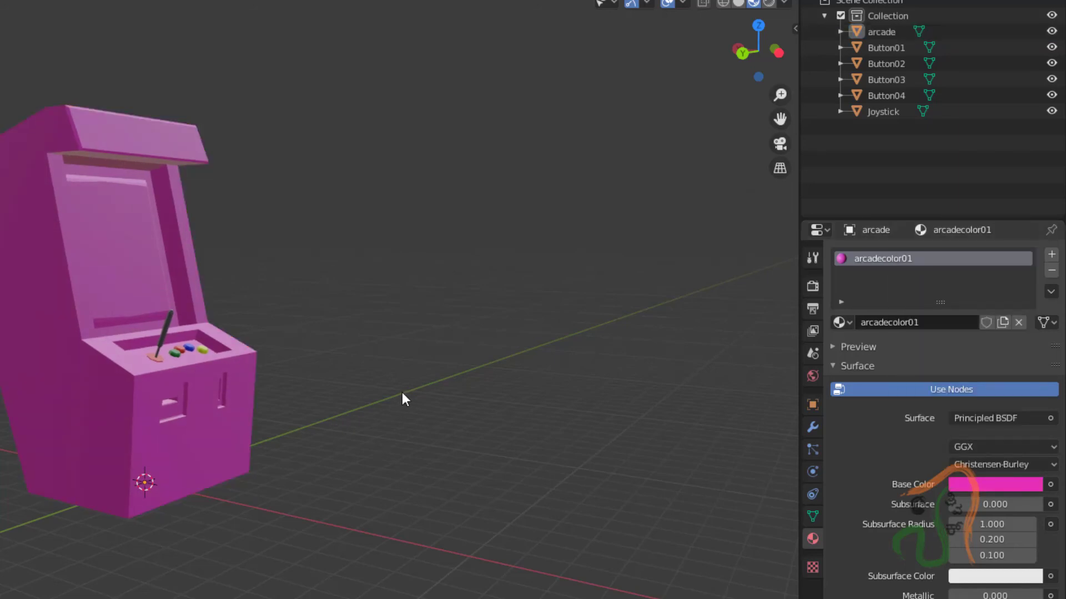
In face editing of the arcade cabinet, select the four sloped faces framing the wide horizontal slot on the front.
{"action": "middle_click_drag", "start_coordinate": [511, 420], "coordinate": [419, 451]}
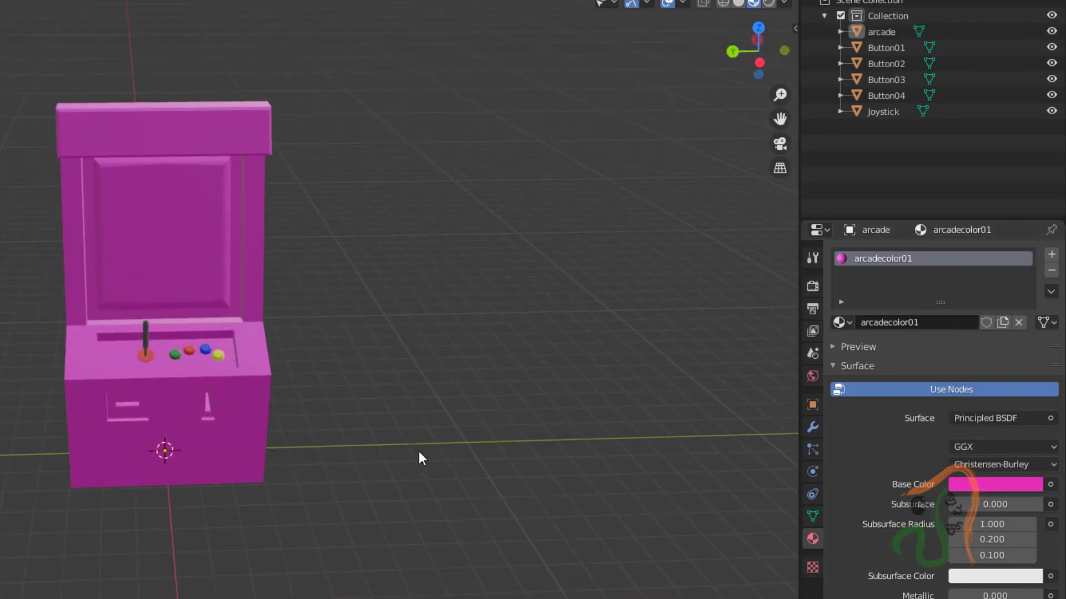
{"action": "left_click", "coordinate": [177, 140]}
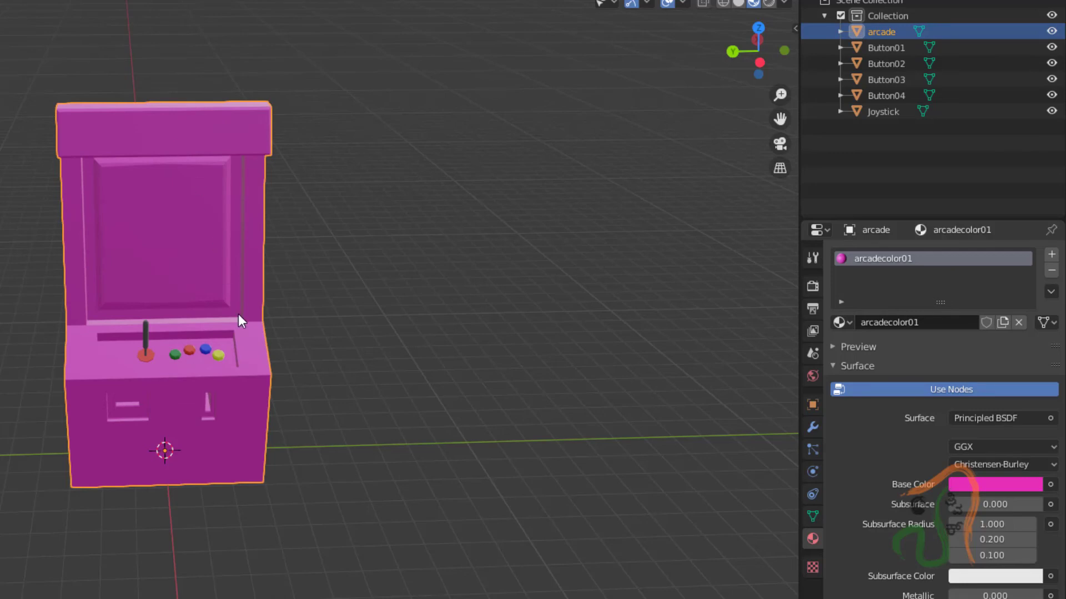
{"action": "key", "text": "Tab"}
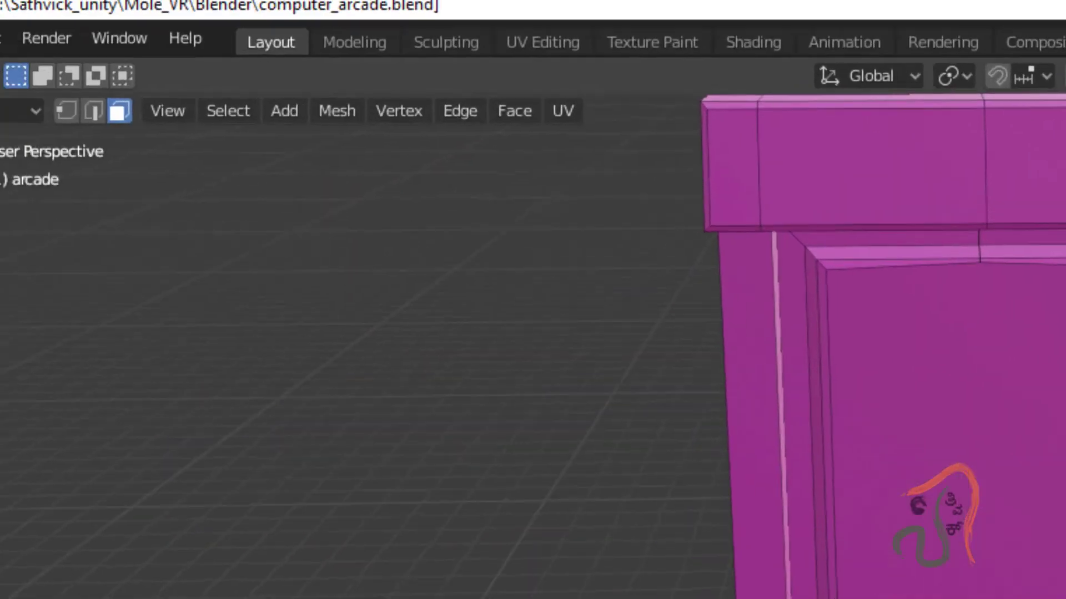
{"action": "middle_click_drag", "start_coordinate": [943, 444], "coordinate": [988, 361]}
{"action": "scroll", "coordinate": [988, 361], "scroll_direction": "up", "scroll_amount": 3}
{"action": "middle_click_drag", "start_coordinate": [616, 544], "coordinate": [597, 588]}
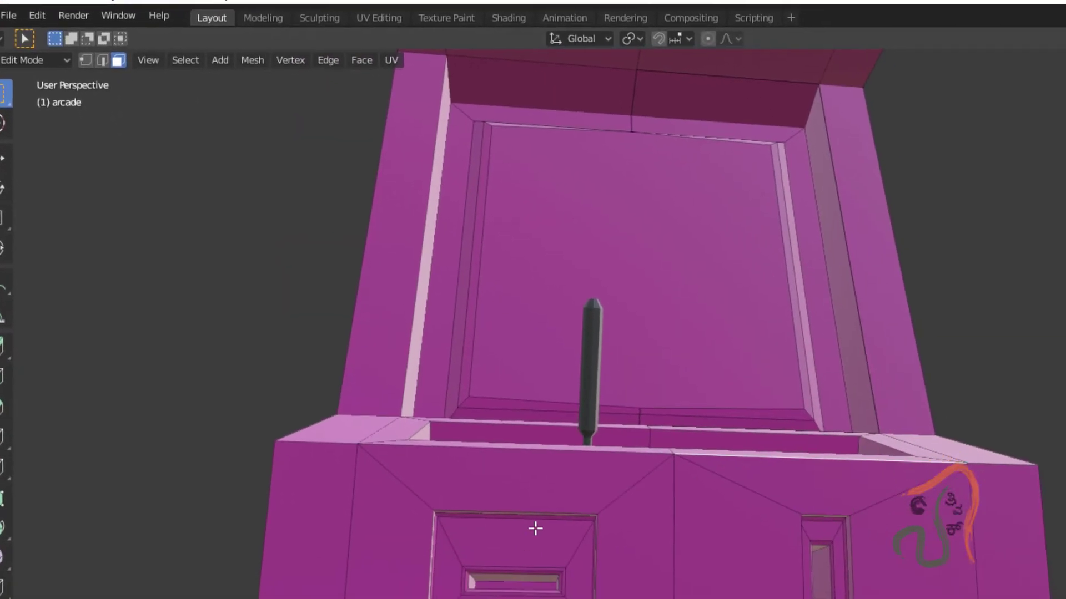
{"action": "left_click", "coordinate": [469, 366]}
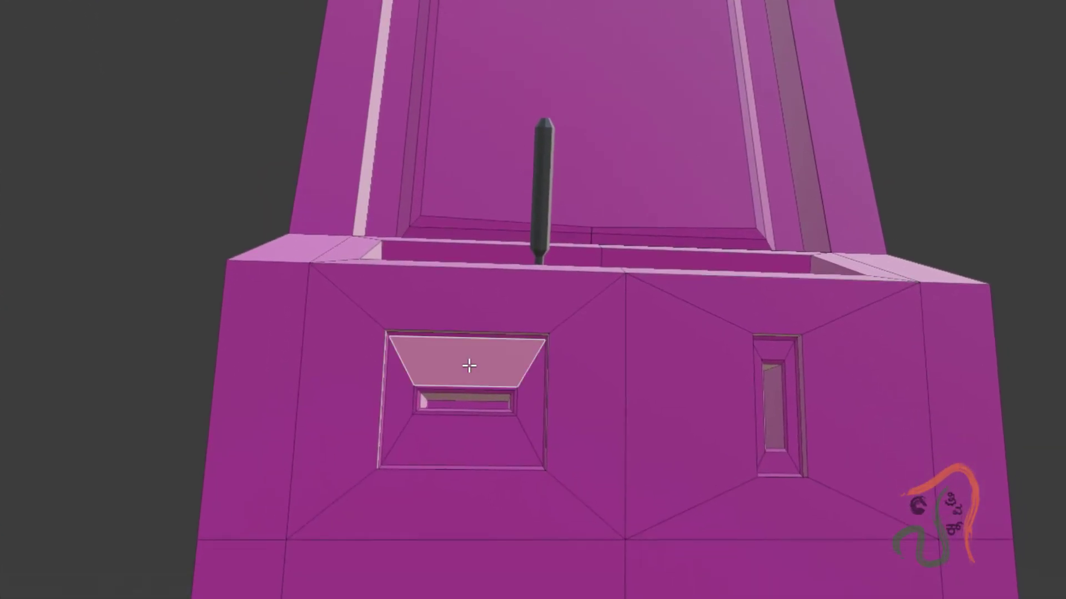
{"action": "left_click", "coordinate": [525, 401], "text": "shift"}
{"action": "left_click", "coordinate": [413, 434], "text": "shift"}
{"action": "left_click", "coordinate": [396, 407], "text": "shift"}
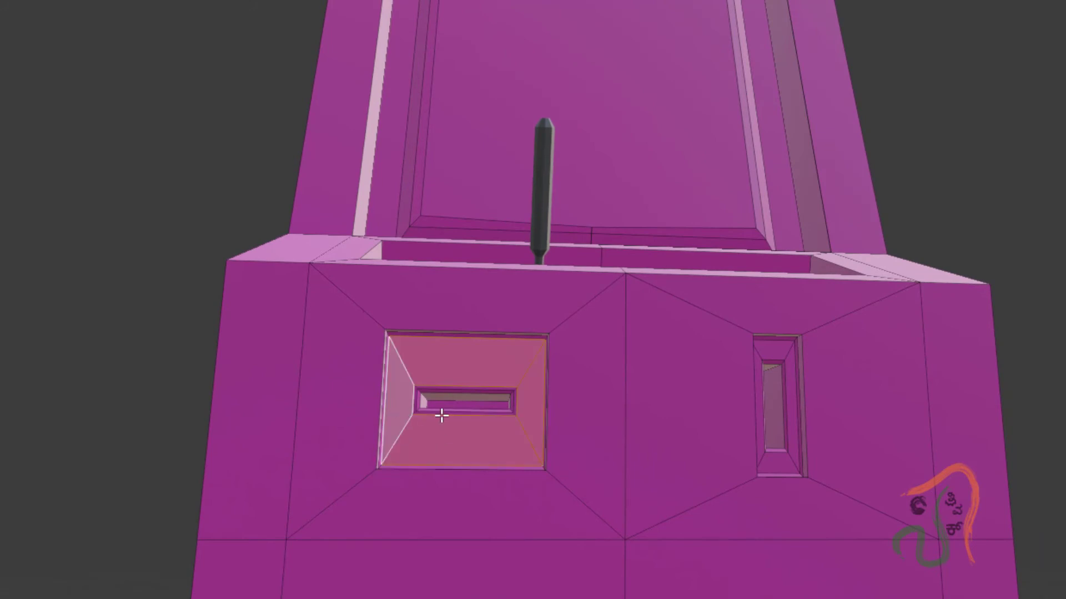
Extend the selection to the inner walls of the wide slot and the side walls of its rectangular recess.
{"action": "left_click", "coordinate": [441, 411], "text": "shift"}
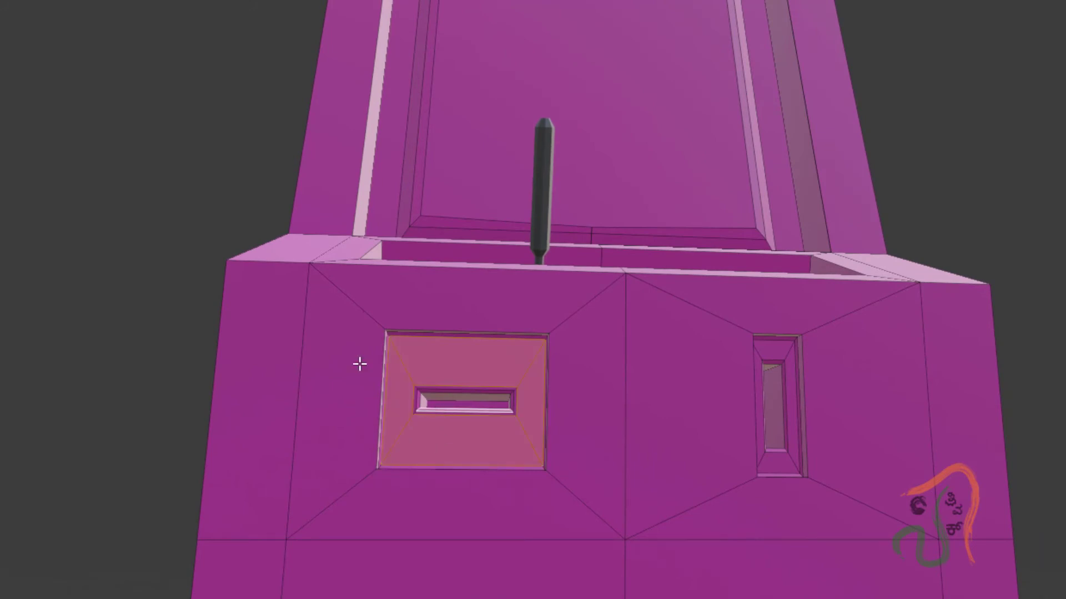
{"action": "left_click", "coordinate": [418, 400], "text": "shift"}
{"action": "left_click", "coordinate": [445, 407], "text": "shift"}
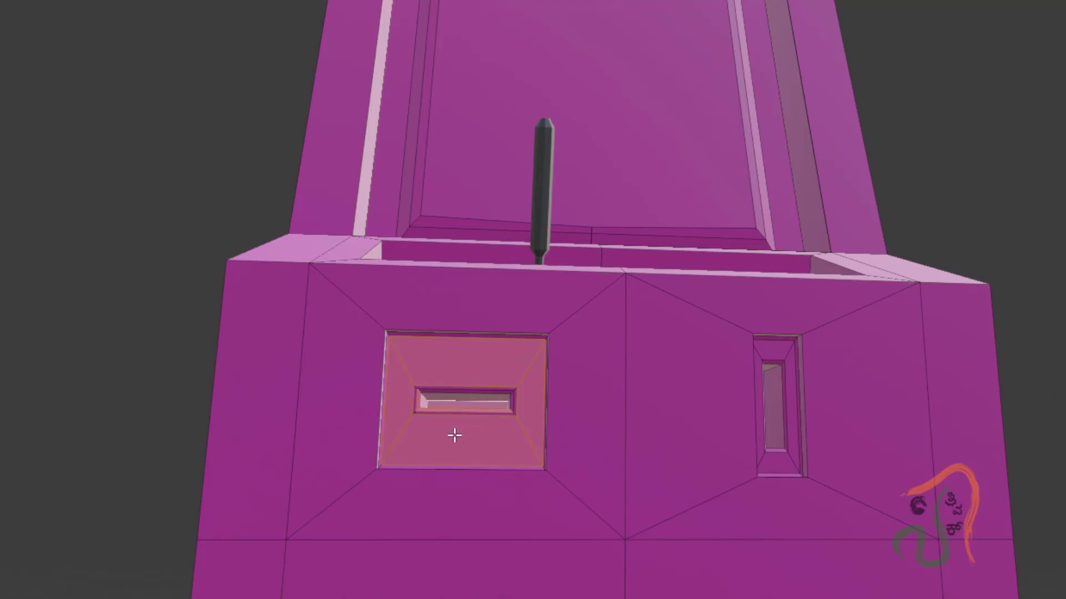
{"action": "middle_click_drag", "start_coordinate": [454, 435], "coordinate": [500, 469]}
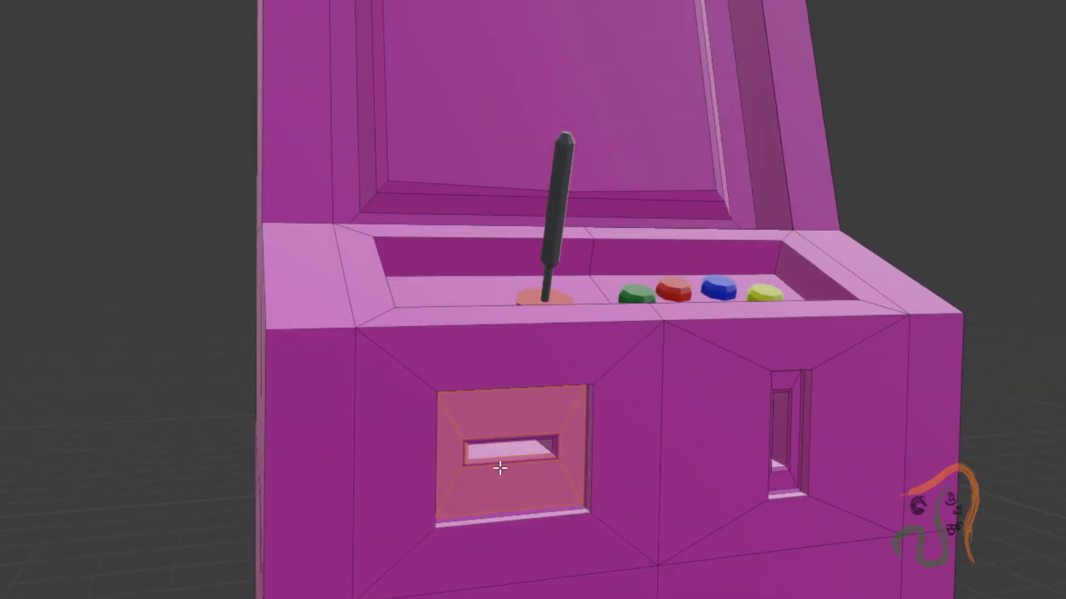
{"action": "left_click", "coordinate": [547, 439], "text": "shift"}
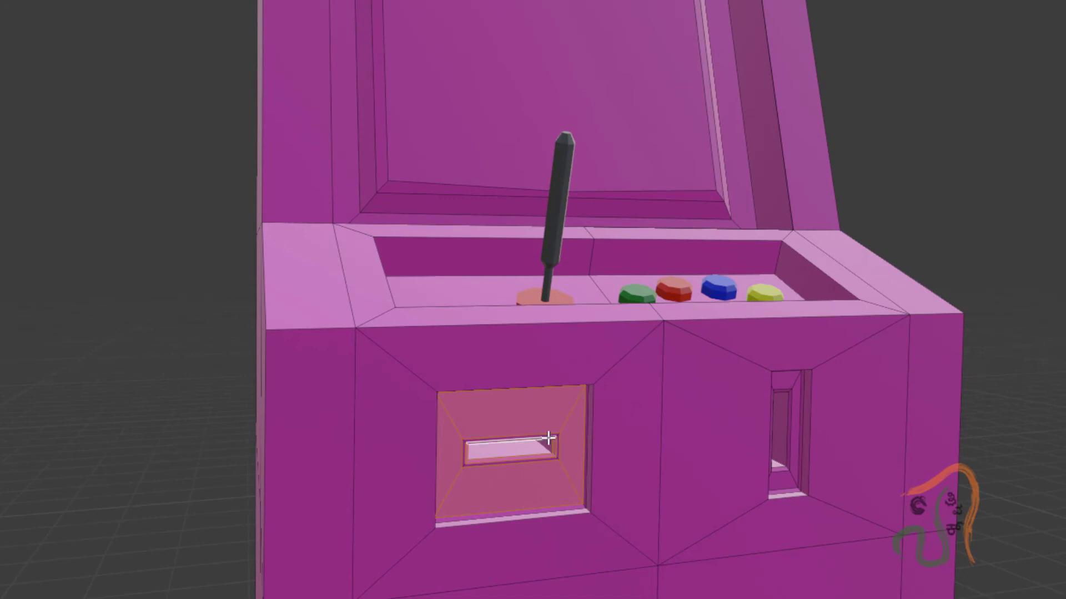
{"action": "left_click", "coordinate": [587, 439], "text": "shift"}
{"action": "middle_click_drag", "start_coordinate": [555, 477], "coordinate": [486, 323], "text": "shift"}
{"action": "left_click", "coordinate": [451, 197], "text": "shift"}
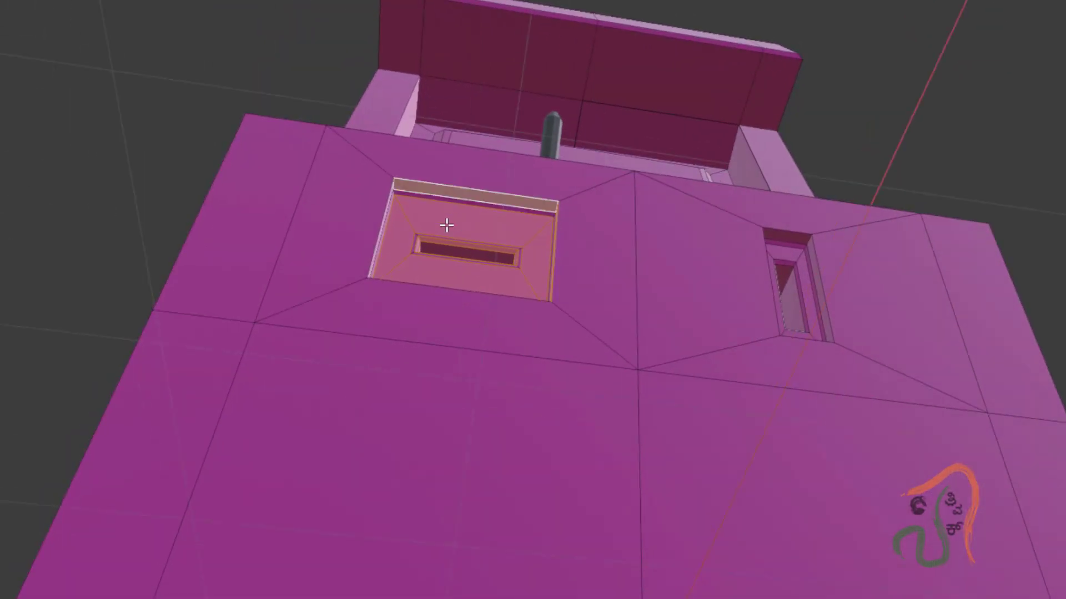
{"action": "middle_click_drag", "start_coordinate": [437, 249], "coordinate": [433, 341]}
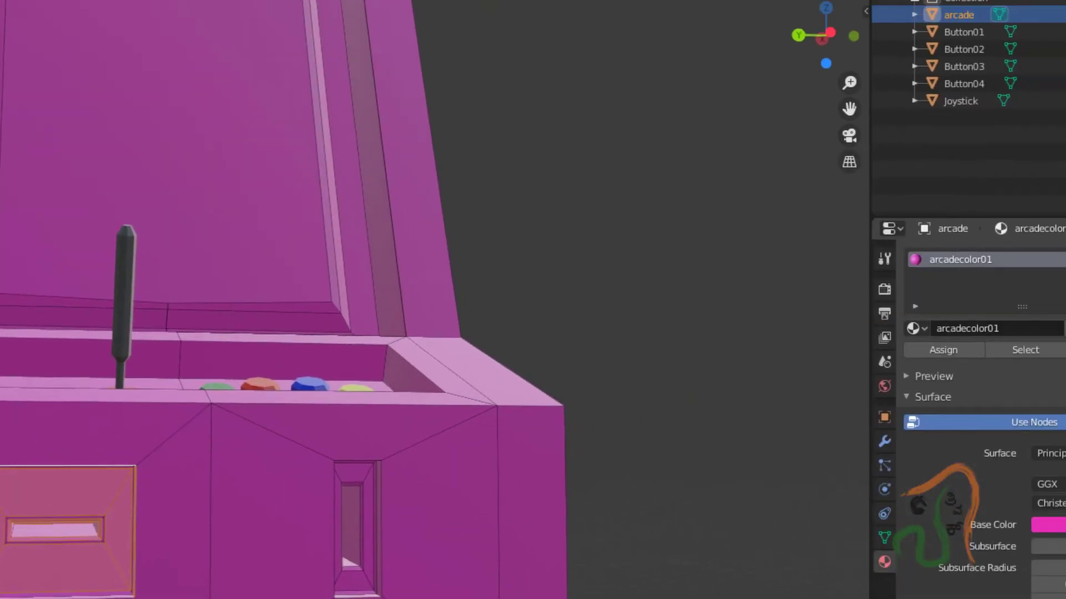
Add a second material slot to the cabinet with a new material named metallic_steel.
{"action": "left_click", "coordinate": [1050, 278]}
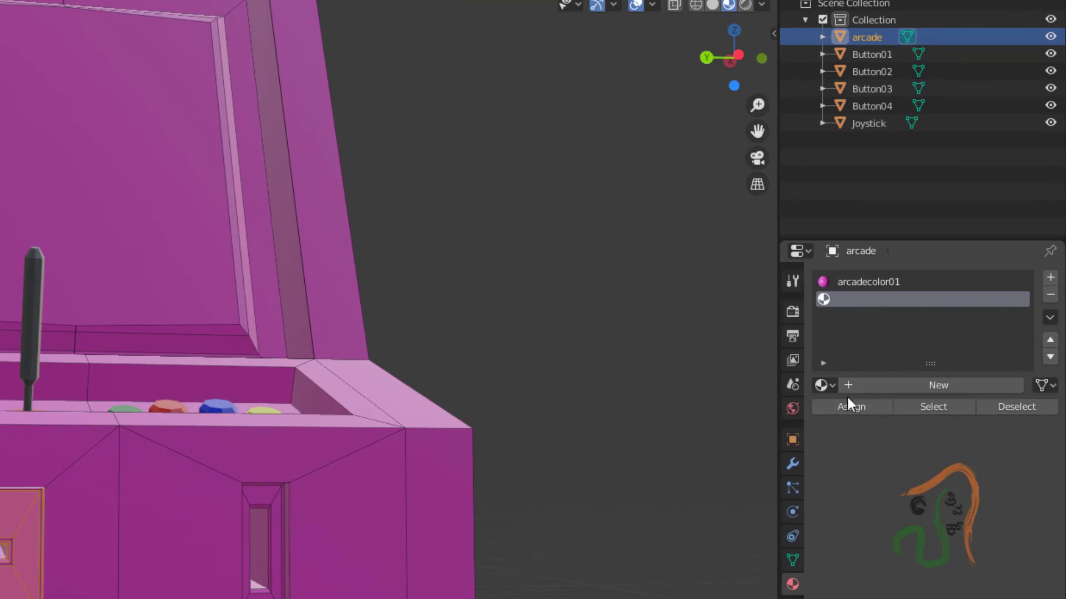
{"action": "left_click", "coordinate": [877, 385]}
{"action": "left_click", "coordinate": [919, 384]}
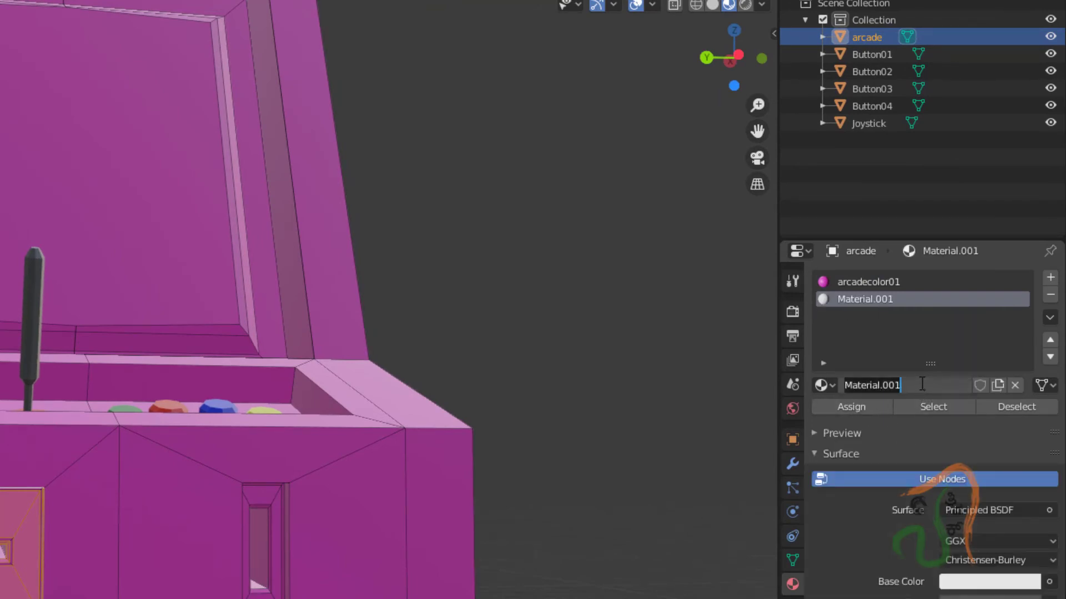
{"action": "type", "text": "metallic"}
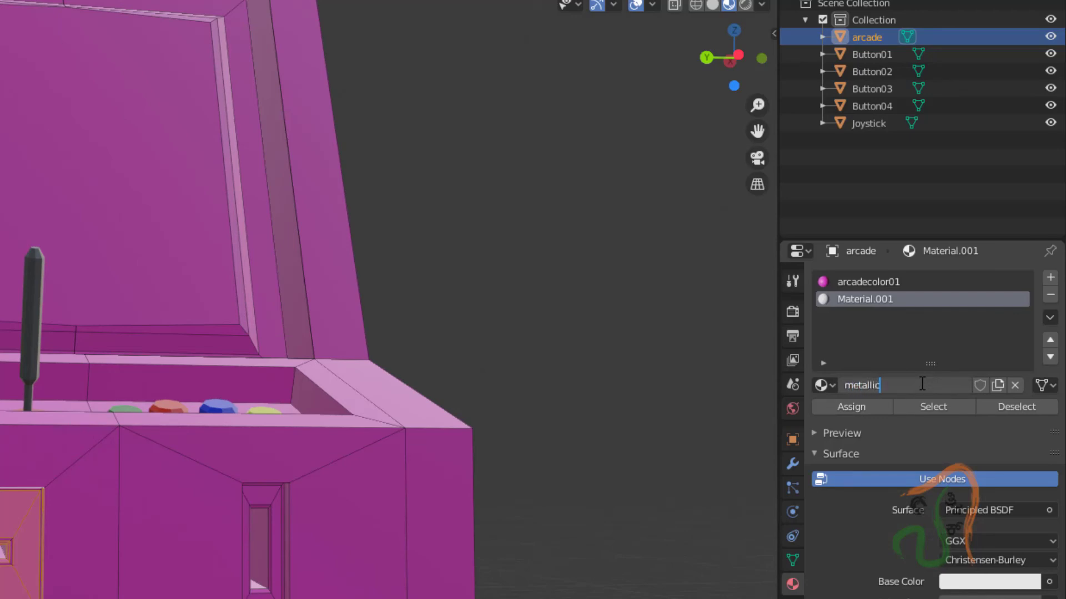
{"action": "type", "text": "_steel"}
{"action": "key", "text": "Return"}
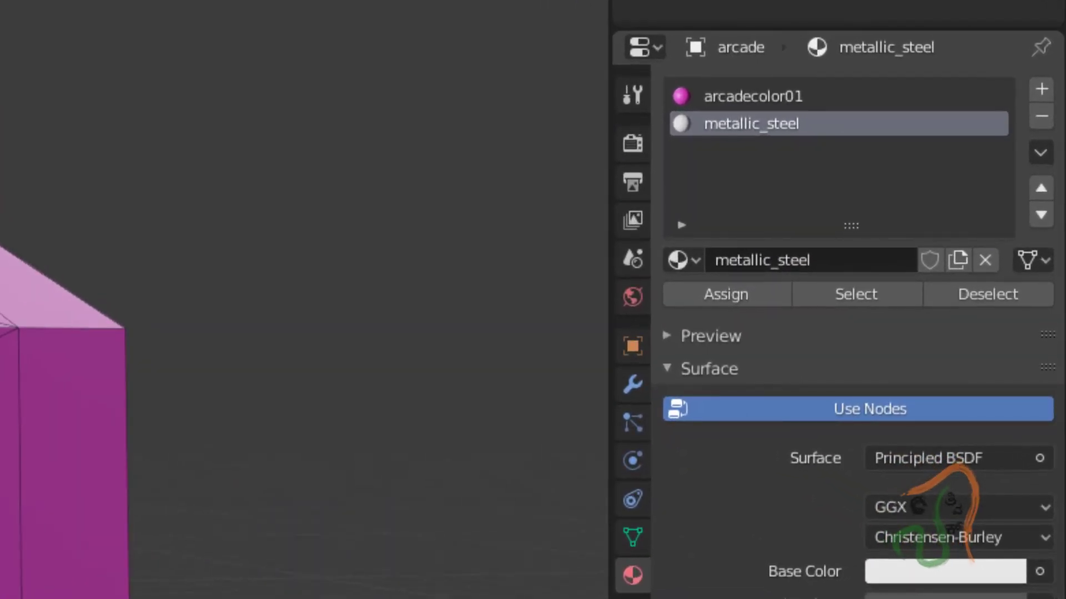
Darken metallic_steel's base color to 0.111 grey, raise its metallic value, and assign it to the selected slot faces.
{"action": "left_click", "coordinate": [943, 572]}
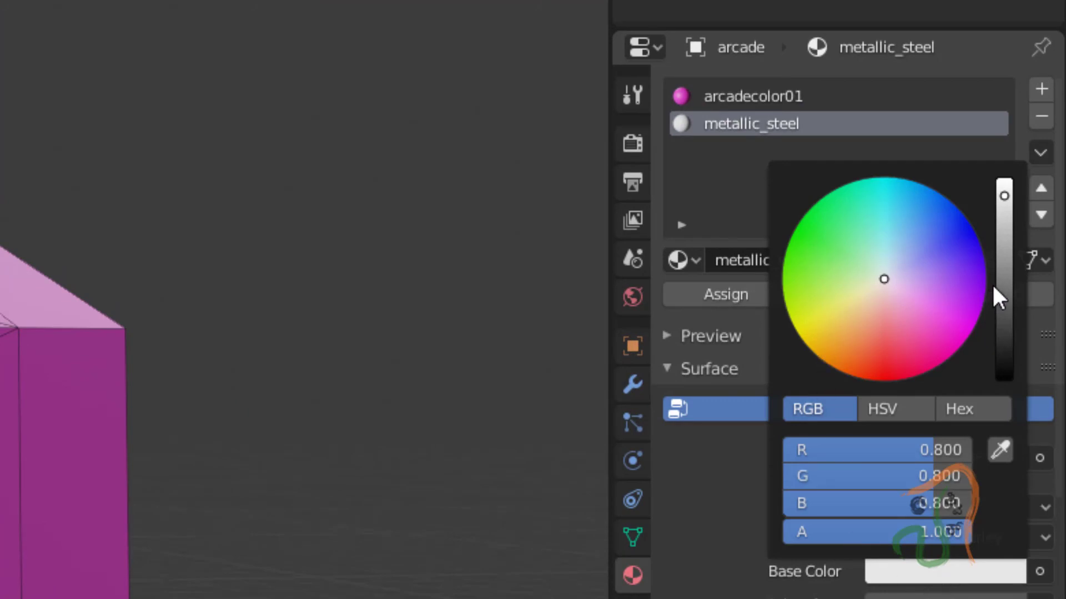
{"action": "left_click_drag", "start_coordinate": [1002, 288], "coordinate": [1004, 307]}
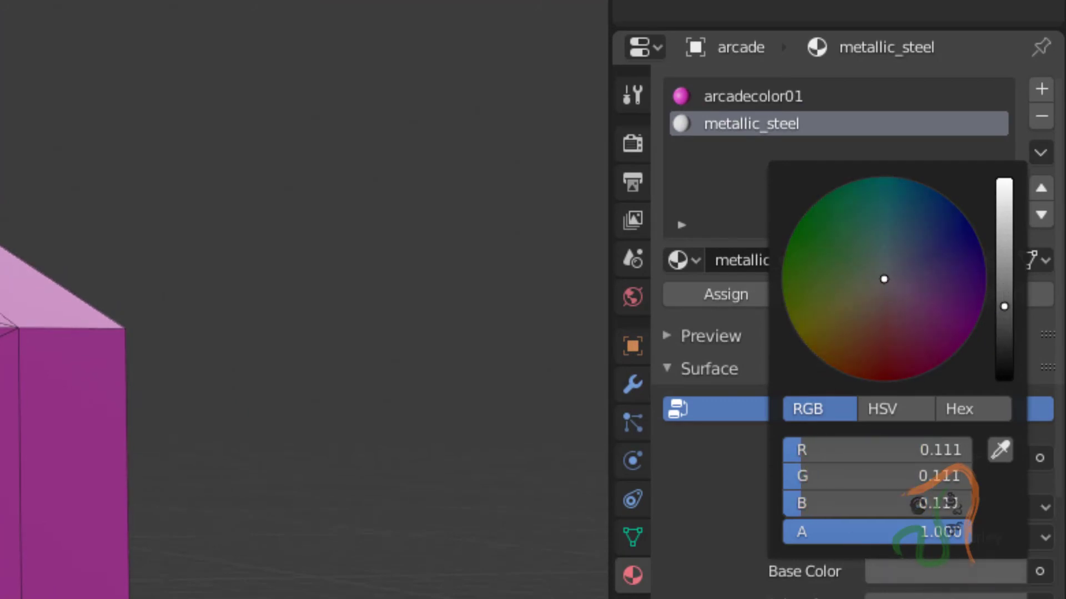
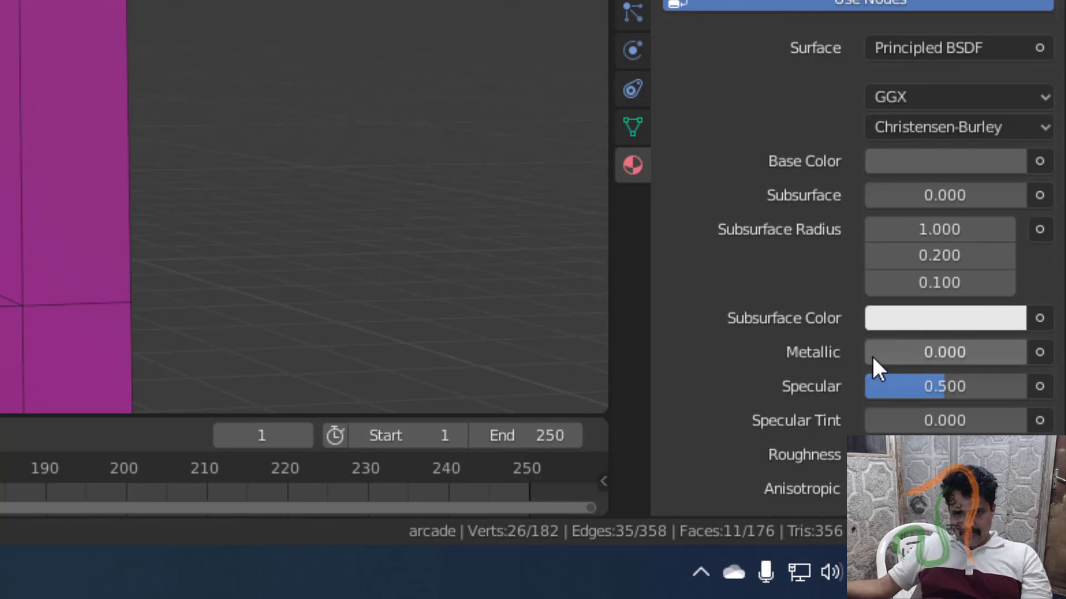
{"action": "left_click_drag", "start_coordinate": [873, 358], "coordinate": [1035, 351]}
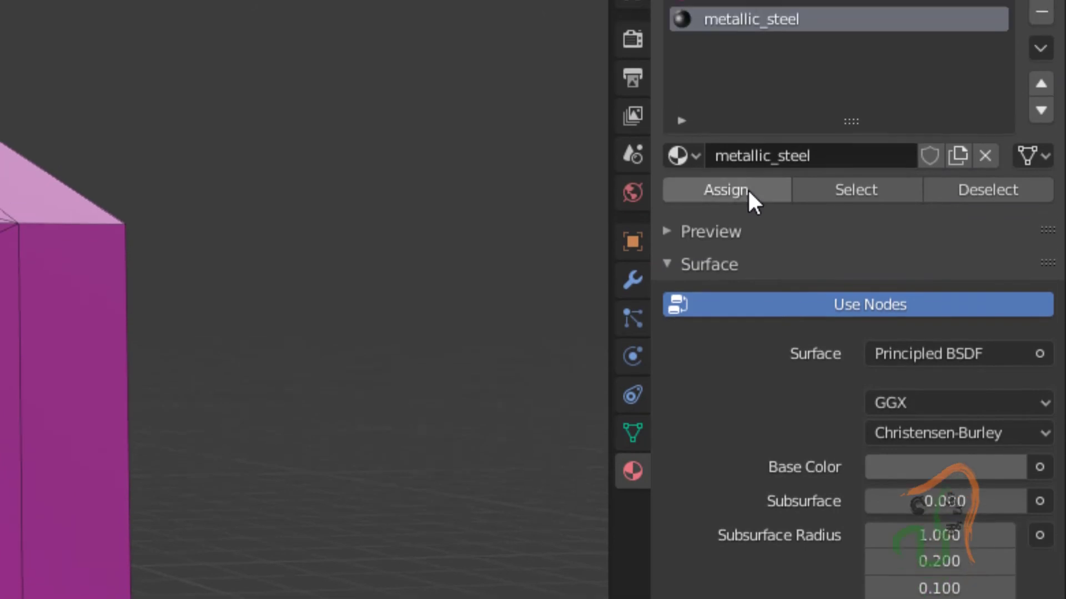
{"action": "left_click", "coordinate": [747, 191]}
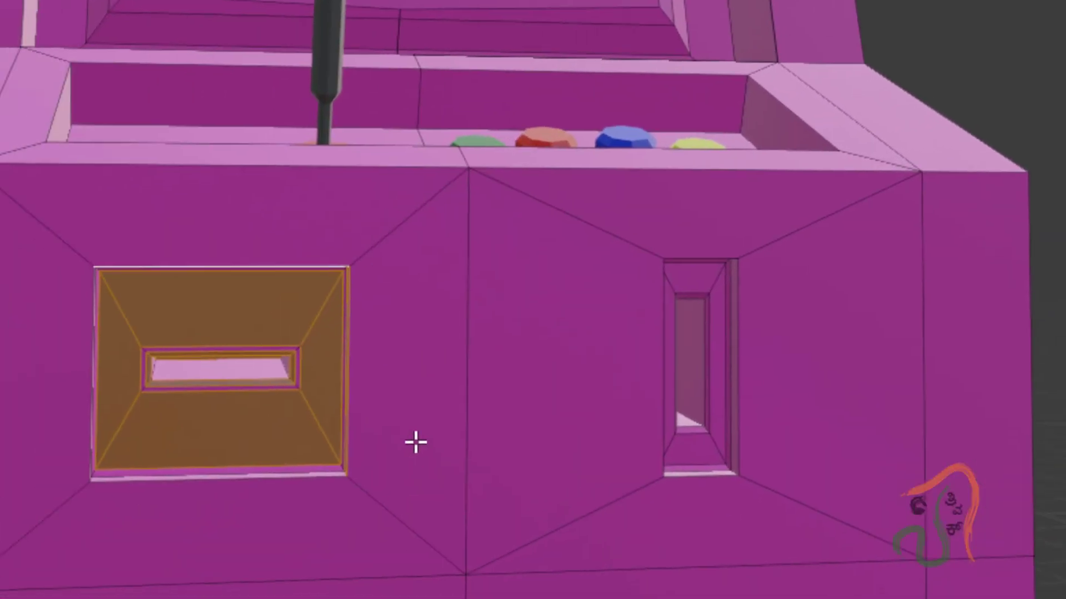
Lighten the metallic_steel base color to a 0.173 grey.
{"action": "left_click", "coordinate": [473, 449]}
{"action": "left_click", "coordinate": [327, 417]}
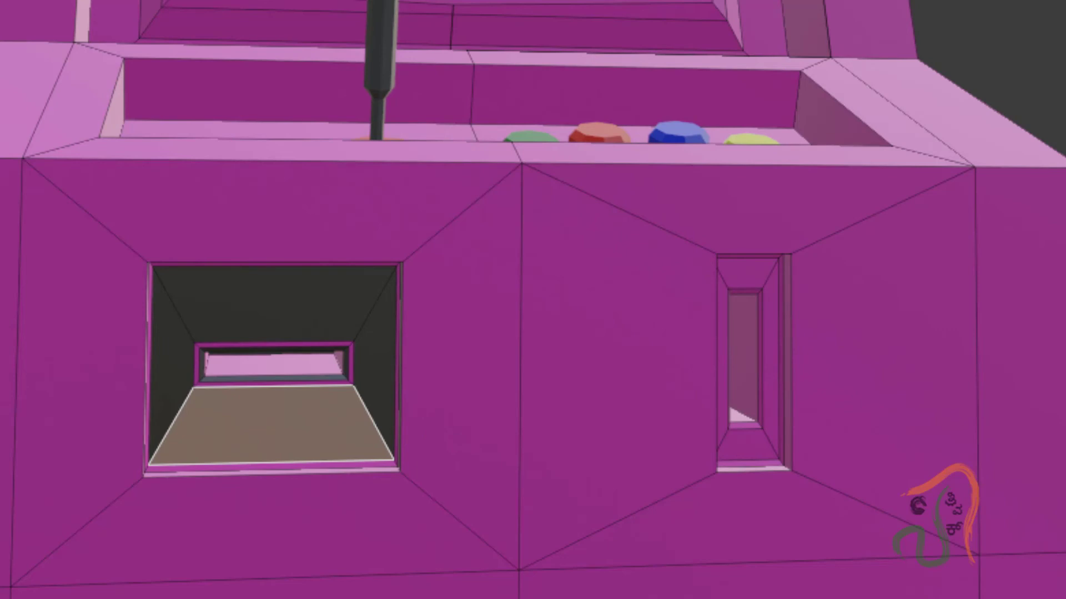
{"action": "left_click_drag", "start_coordinate": [1005, 345], "coordinate": [1003, 329]}
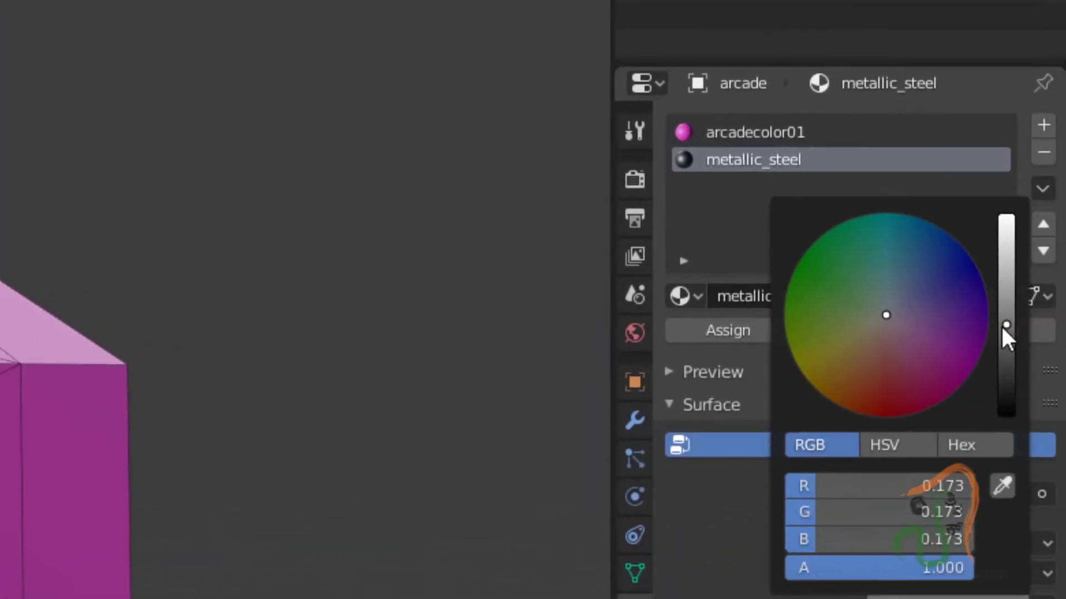
{"action": "left_click", "coordinate": [445, 417]}
{"action": "middle_click_drag", "start_coordinate": [158, 497], "coordinate": [145, 400]}
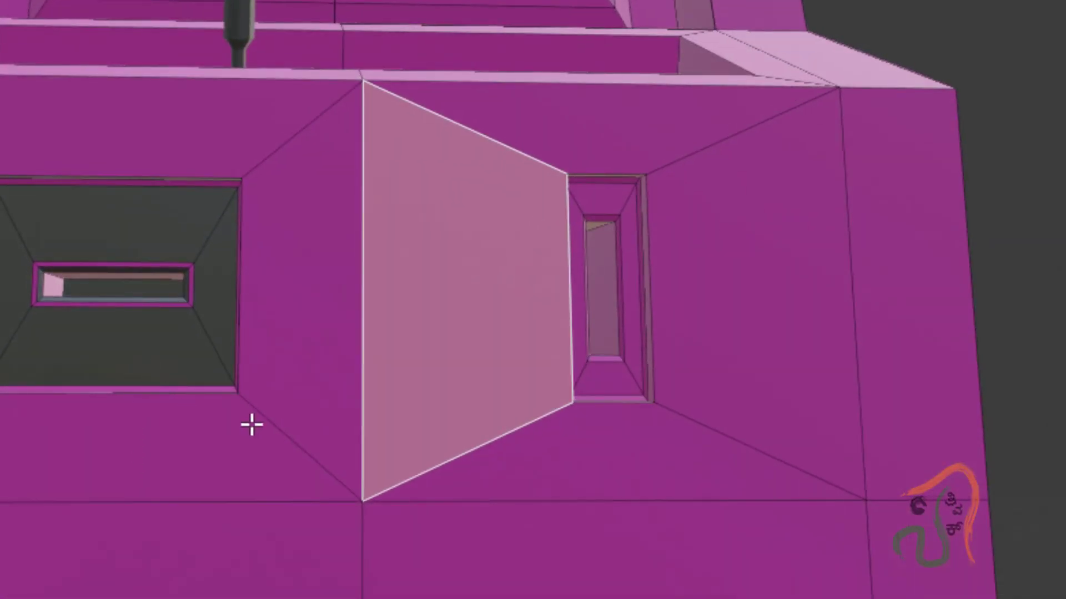
{"action": "scroll", "coordinate": [188, 358], "scroll_direction": "up", "scroll_amount": 3}
{"action": "mouse_move", "coordinate": [188, 357]}
{"action": "middle_mouse_down"}
{"action": "mouse_move", "coordinate": [155, 385]}
{"action": "mouse_move", "coordinate": [181, 358]}
{"action": "middle_mouse_up"}
{"action": "left_click", "coordinate": [117, 336]}
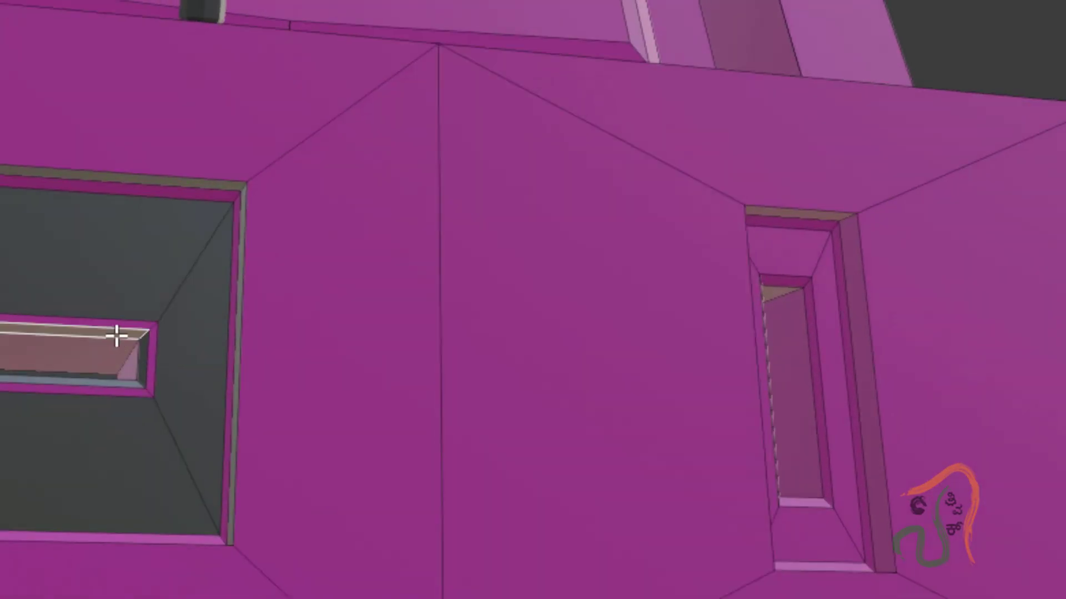
{"action": "left_click", "coordinate": [153, 361]}
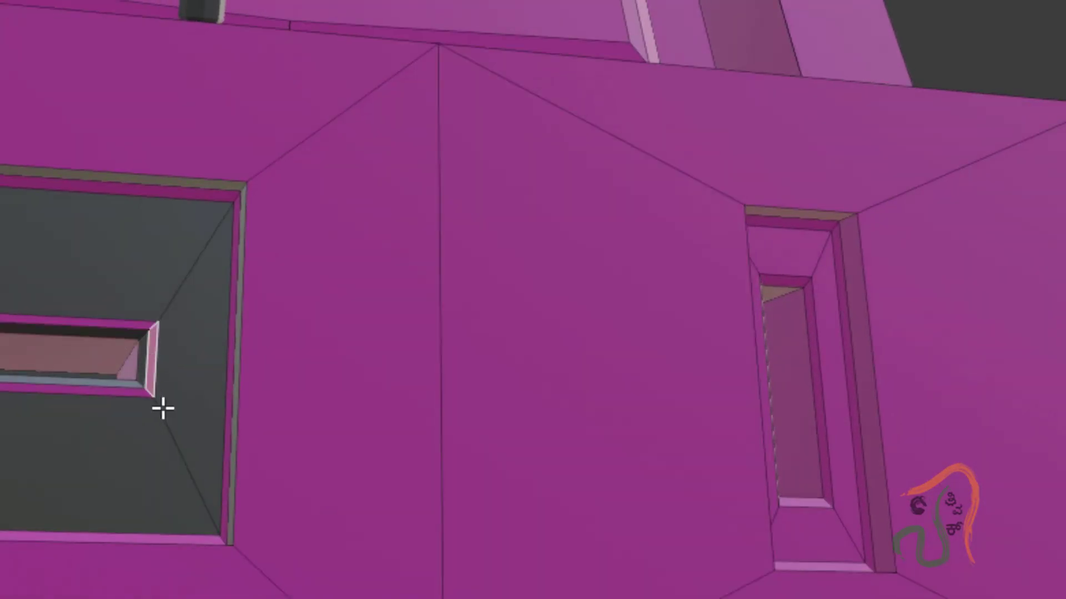
{"action": "left_click", "coordinate": [123, 397], "text": "shift"}
{"action": "left_click", "coordinate": [61, 391]}
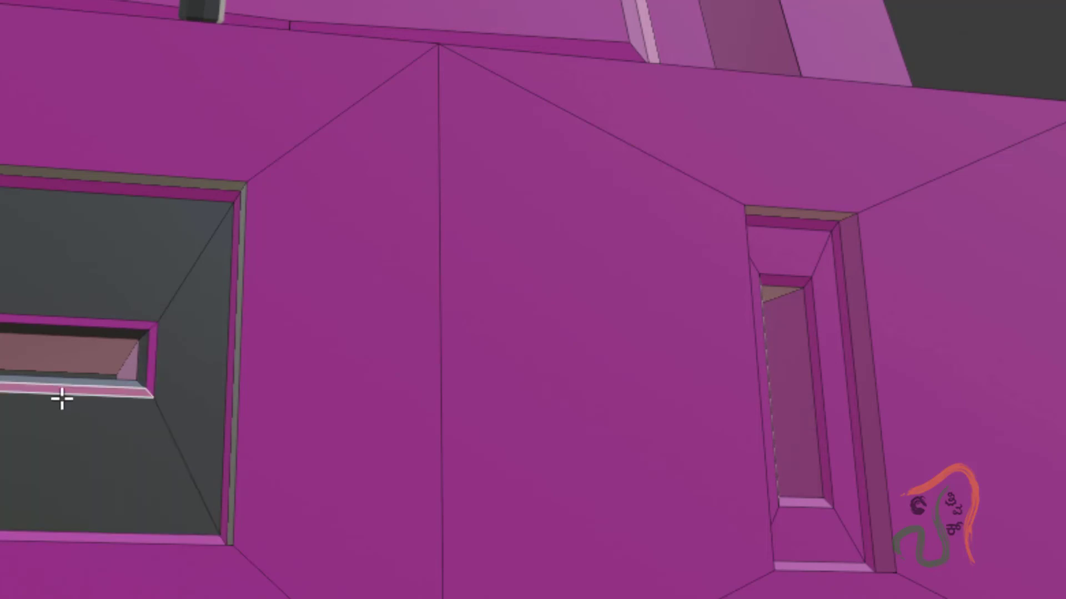
{"action": "mouse_move", "coordinate": [435, 485]}
{"action": "middle_mouse_down"}
{"action": "mouse_move", "coordinate": [357, 559]}
{"action": "mouse_move", "coordinate": [385, 516]}
{"action": "mouse_move", "coordinate": [442, 494]}
{"action": "middle_mouse_up"}
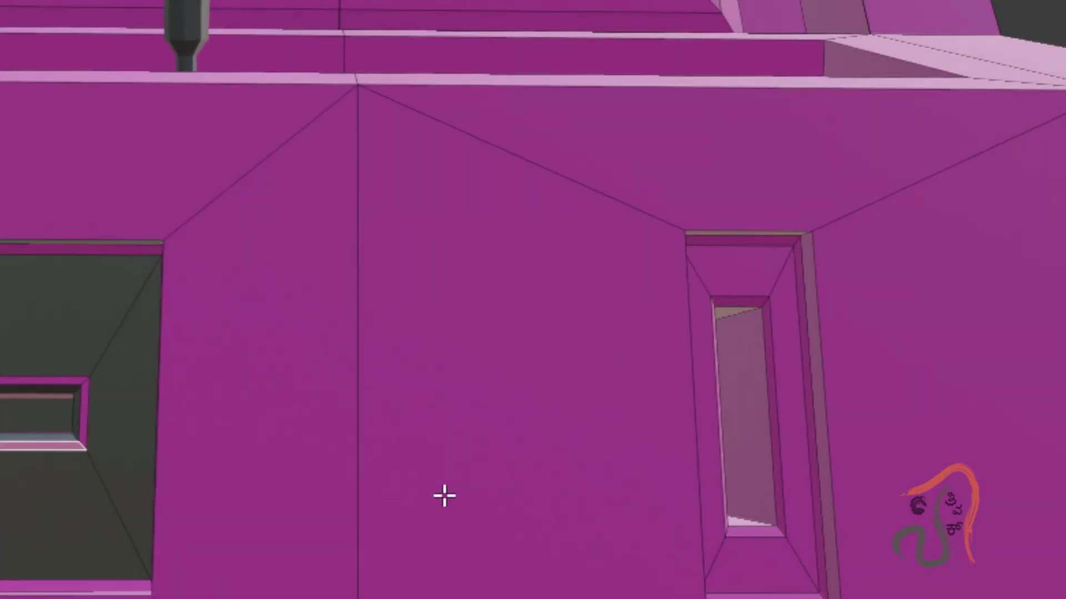
Select the four sloped faces framing the narrow vertical slot on the cabinet front.
{"action": "left_click", "coordinate": [730, 269]}
{"action": "left_click", "coordinate": [785, 333], "text": "shift"}
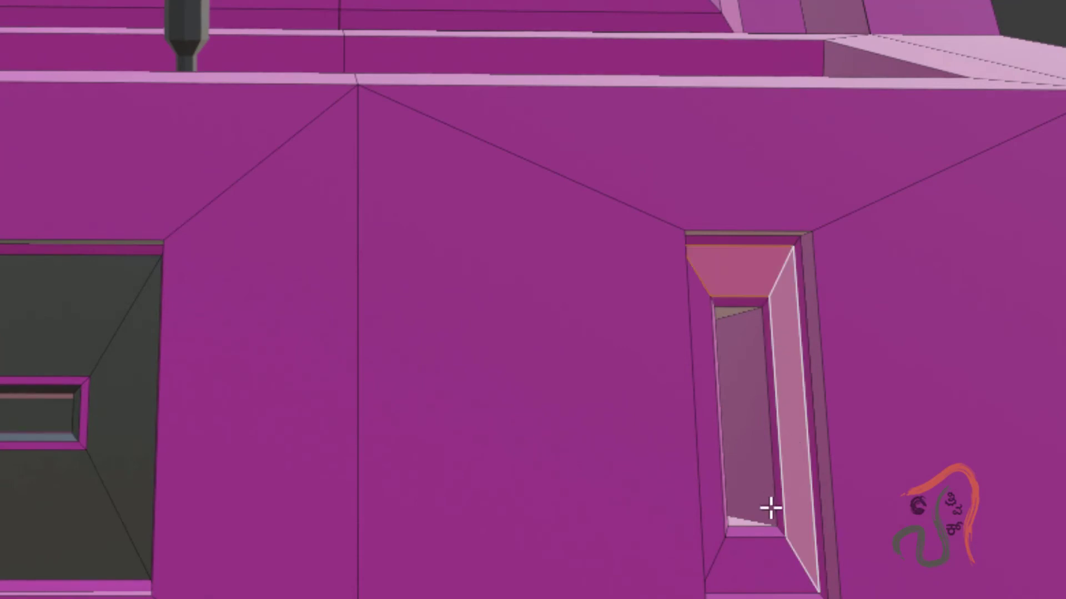
{"action": "left_click", "coordinate": [756, 558], "text": "shift"}
{"action": "left_click", "coordinate": [712, 496], "text": "shift"}
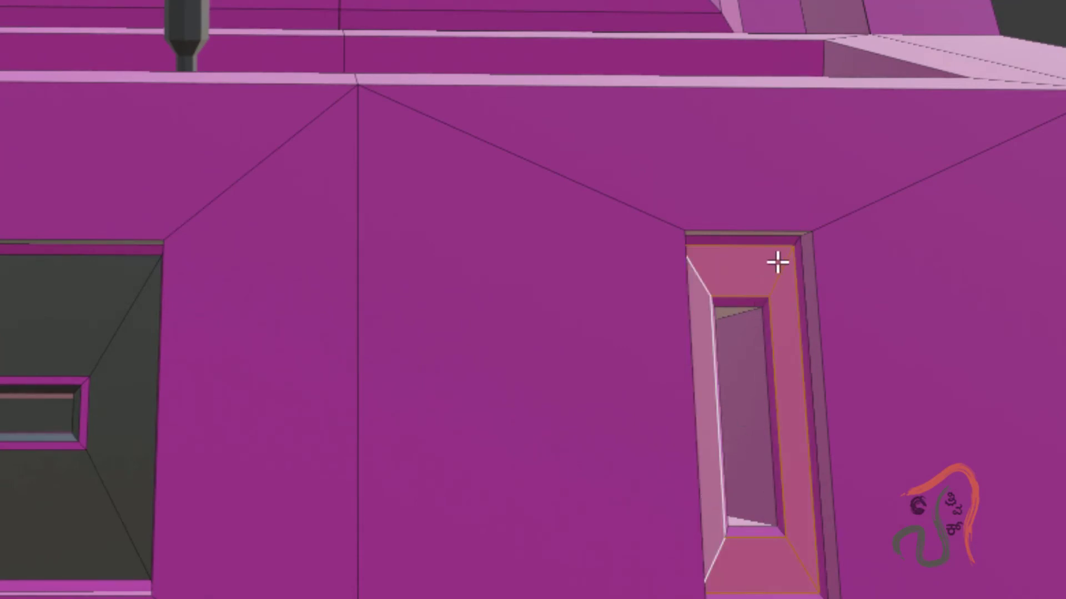
Add the side walls and thin rim faces of the narrow vertical slot's recess to the selection.
{"action": "left_click", "coordinate": [764, 238], "text": "shift"}
{"action": "left_click", "coordinate": [805, 280], "text": "shift"}
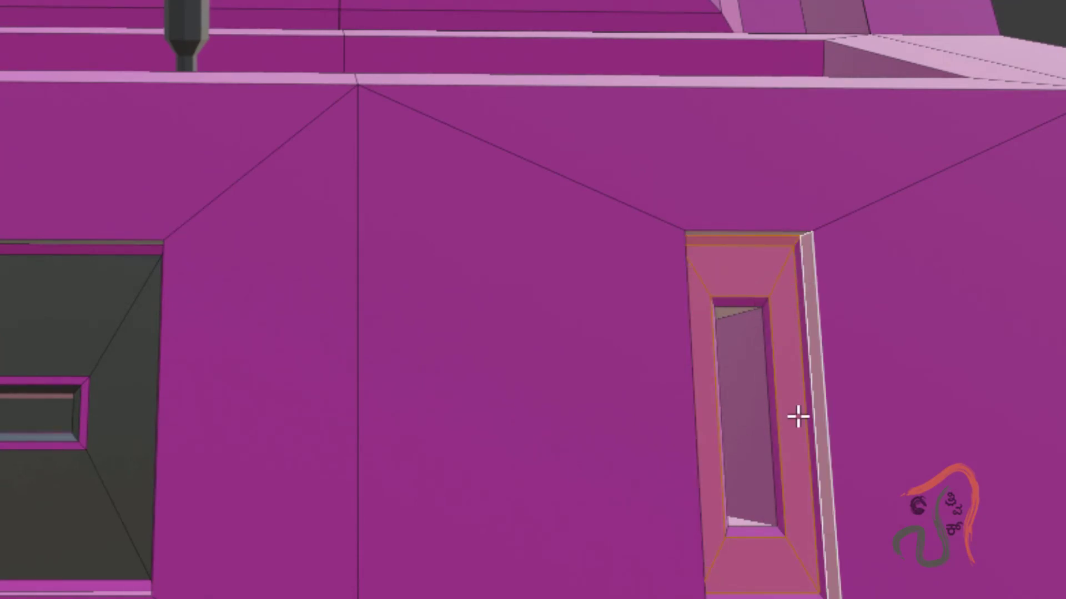
{"action": "left_click", "coordinate": [812, 425], "text": "shift"}
{"action": "middle_click_drag", "start_coordinate": [816, 545], "coordinate": [365, 559]}
{"action": "left_click", "coordinate": [302, 480], "text": "shift"}
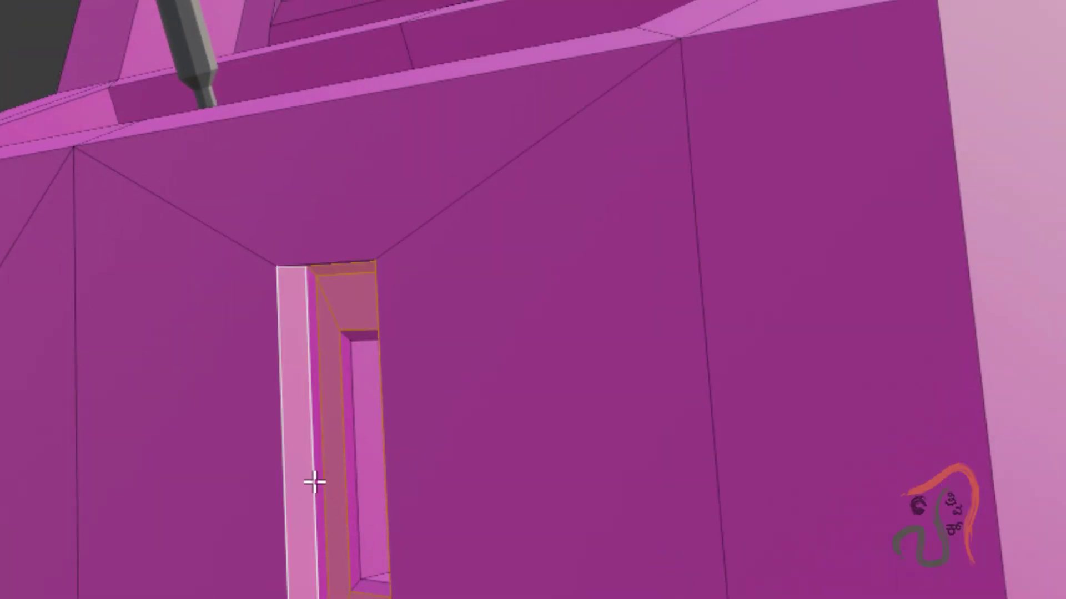
{"action": "left_click", "coordinate": [314, 518], "text": "shift"}
{"action": "left_click", "coordinate": [302, 488], "text": "shift"}
{"action": "left_click", "coordinate": [321, 489], "text": "shift"}
Assign the metallic_steel material to the selected faces of the narrow vertical slot.
{"action": "middle_click_drag", "start_coordinate": [541, 540], "coordinate": [585, 576]}
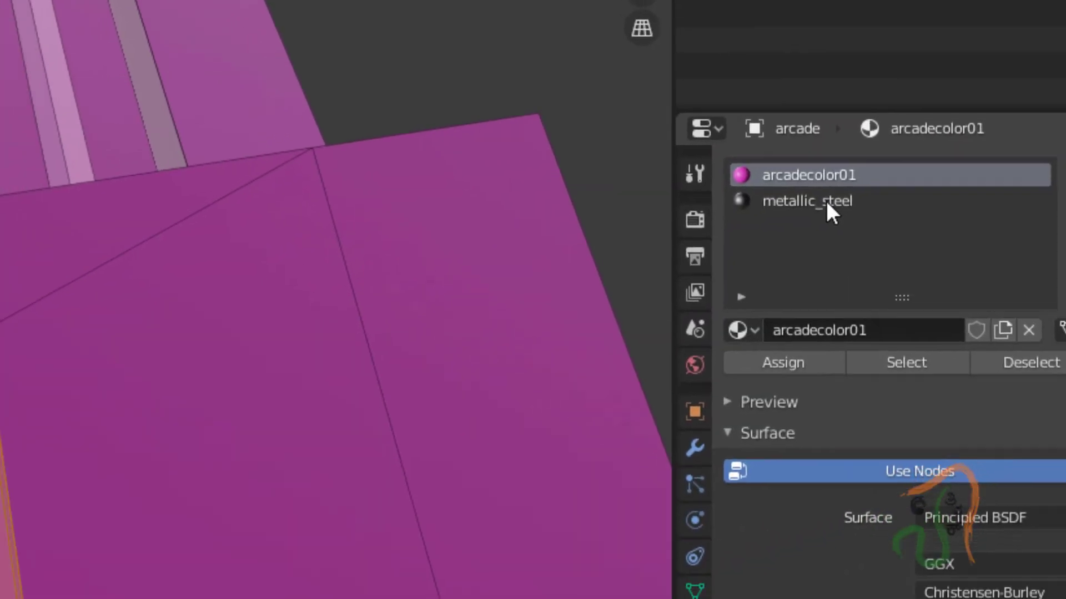
{"action": "left_click", "coordinate": [826, 201]}
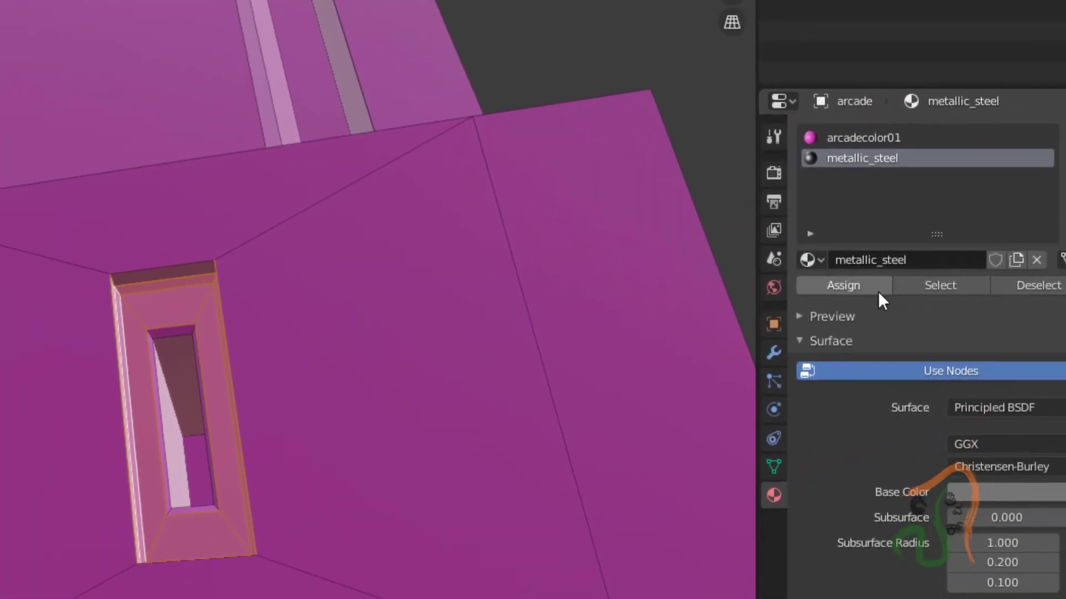
{"action": "left_click", "coordinate": [786, 362]}
{"action": "left_click", "coordinate": [295, 502]}
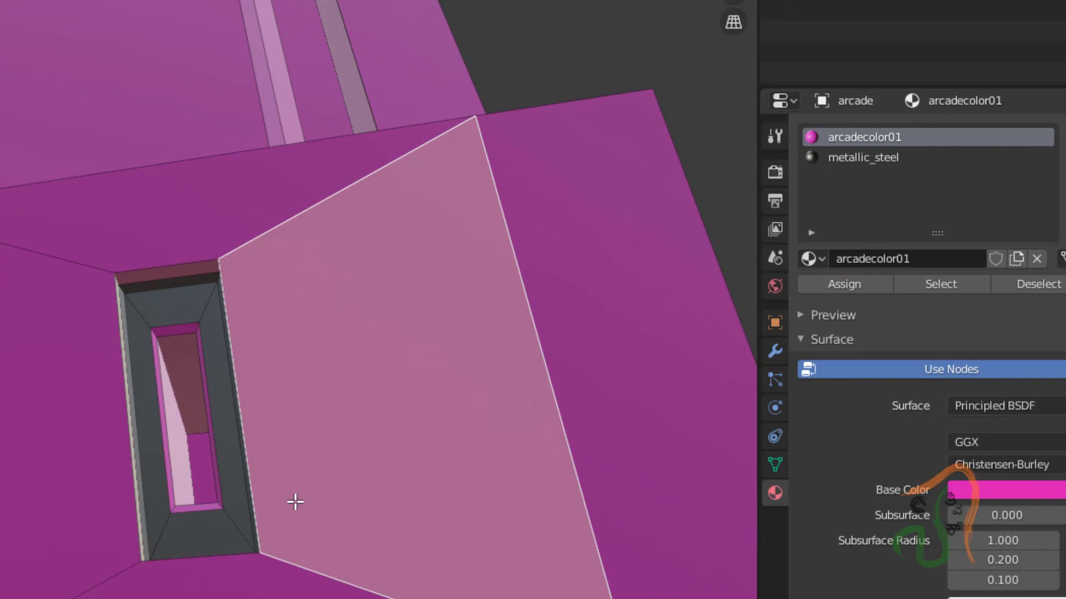
Select the large screen face inside the recessed frame on the cabinet's upper front.
{"action": "scroll", "coordinate": [295, 503], "scroll_direction": "down", "scroll_amount": 8}
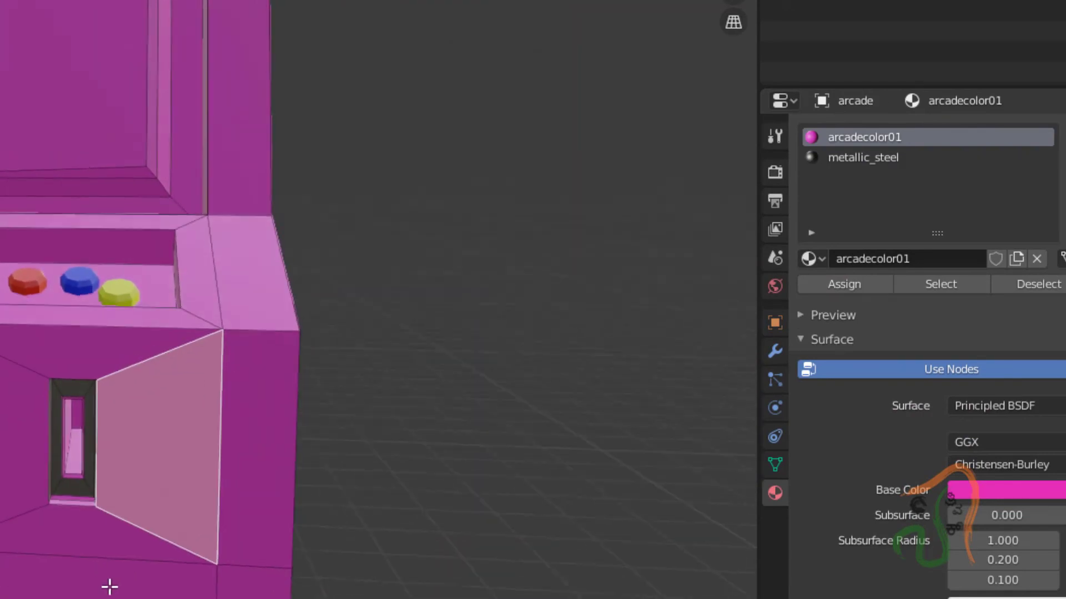
{"action": "middle_click_drag", "start_coordinate": [109, 586], "coordinate": [221, 278]}
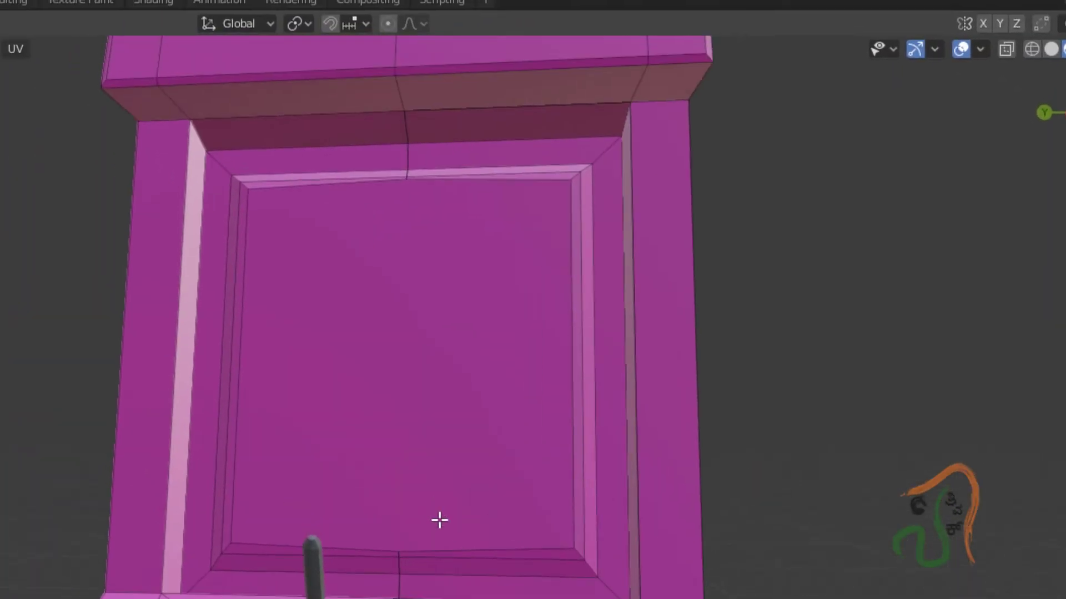
{"action": "middle_click_drag", "start_coordinate": [439, 520], "coordinate": [491, 598], "text": "shift"}
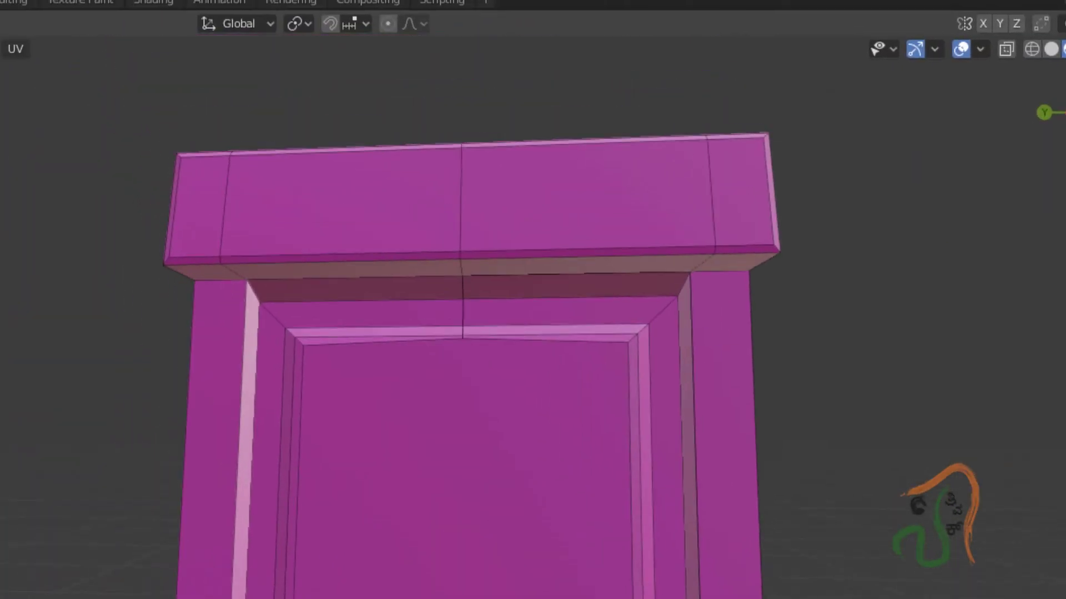
{"action": "scroll", "coordinate": [414, 588], "scroll_direction": "up", "scroll_amount": 4}
{"action": "scroll", "coordinate": [480, 574], "scroll_direction": "down", "scroll_amount": 4}
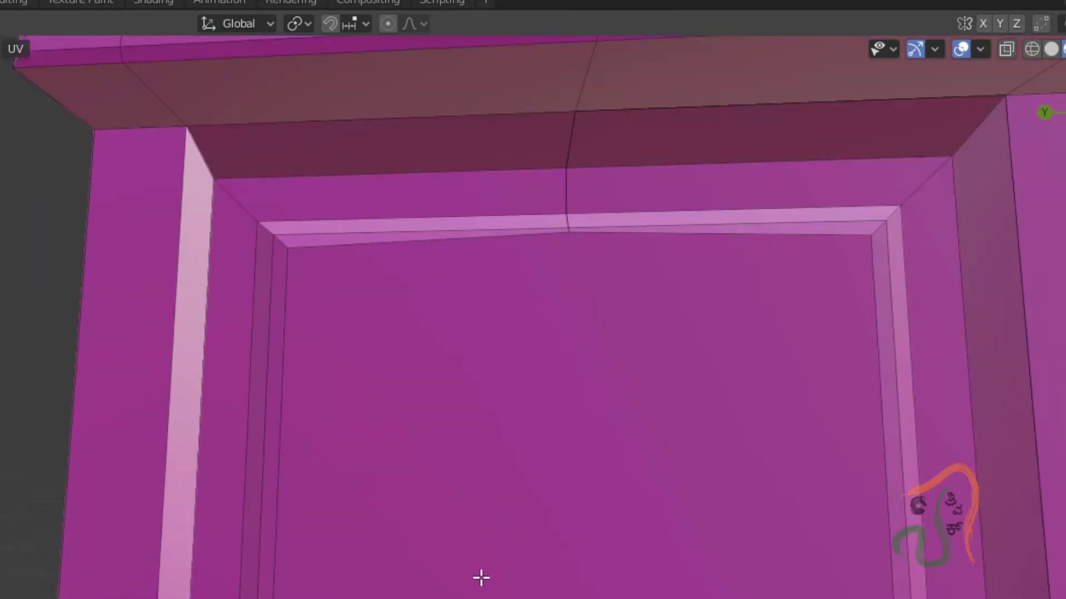
{"action": "left_click", "coordinate": [523, 560]}
{"action": "middle_click_drag", "start_coordinate": [523, 560], "coordinate": [569, 558]}
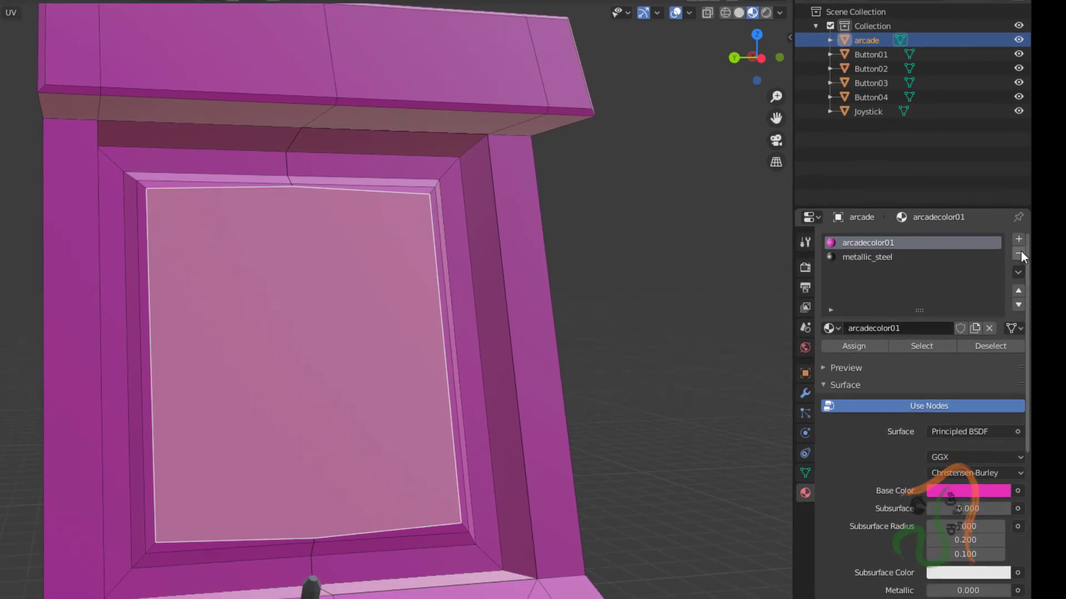
Add a new material slot to the cabinet and create a material named black_screen in it.
{"action": "left_click", "coordinate": [1019, 239]}
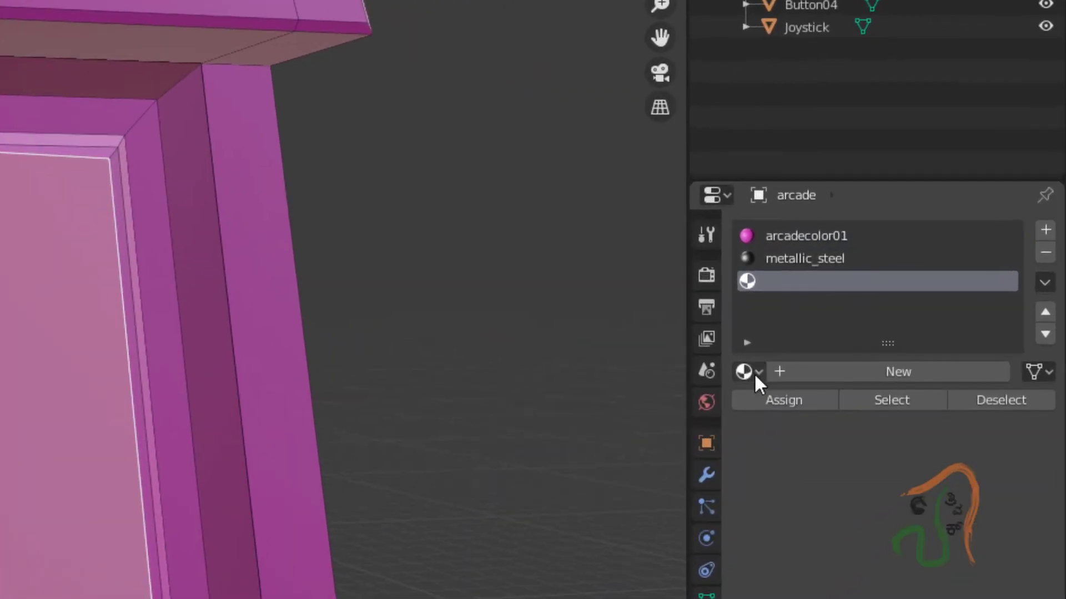
{"action": "left_click", "coordinate": [830, 329]}
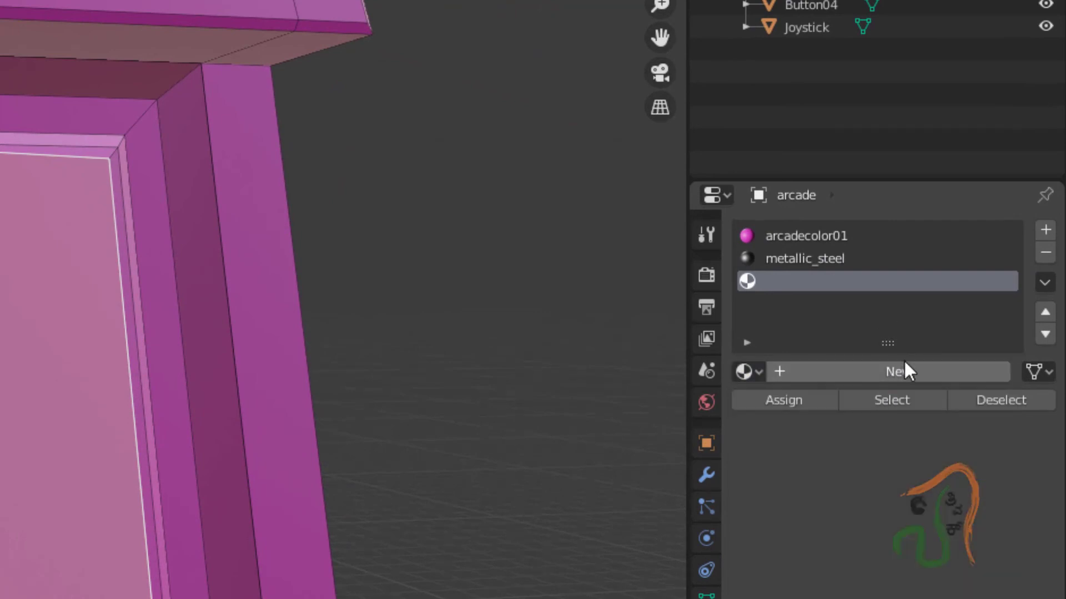
{"action": "left_click", "coordinate": [903, 366]}
{"action": "double_click", "coordinate": [865, 367]}
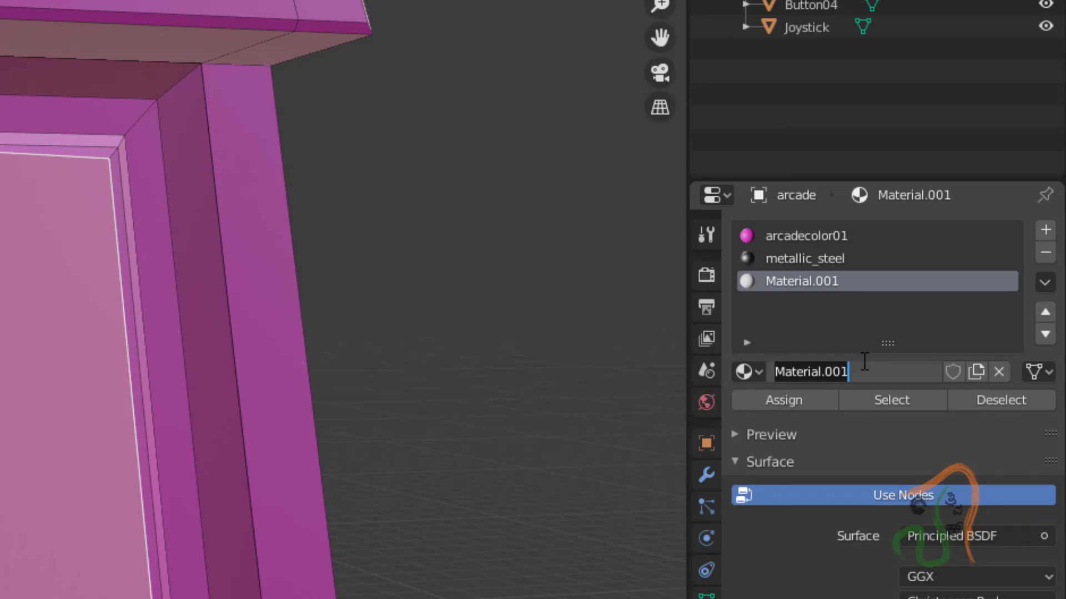
{"action": "type", "text": "black_"}
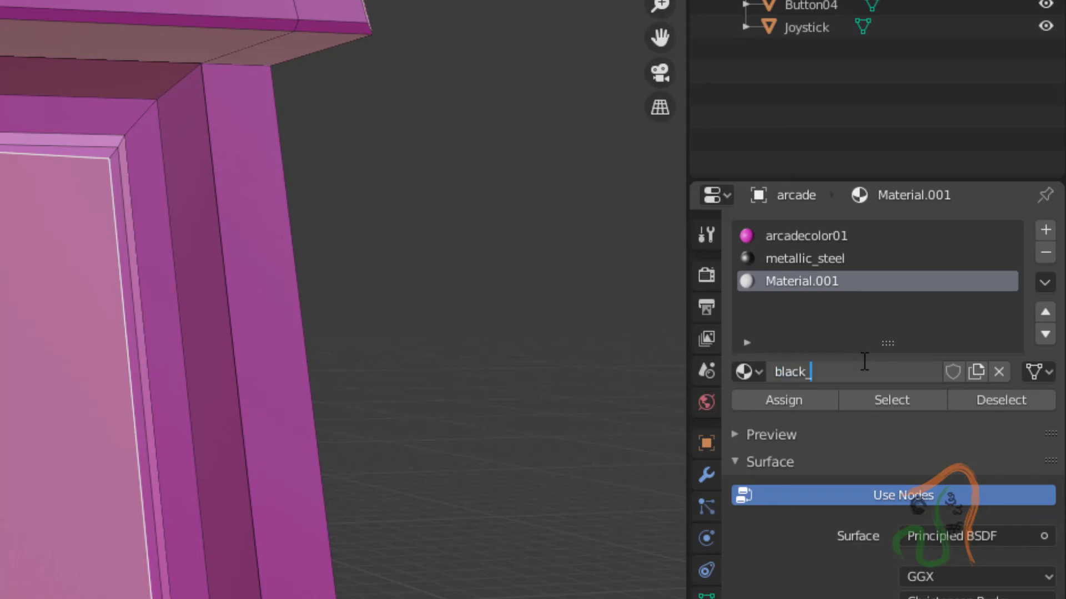
{"action": "type", "text": "reen"}
{"action": "key", "text": "Return"}
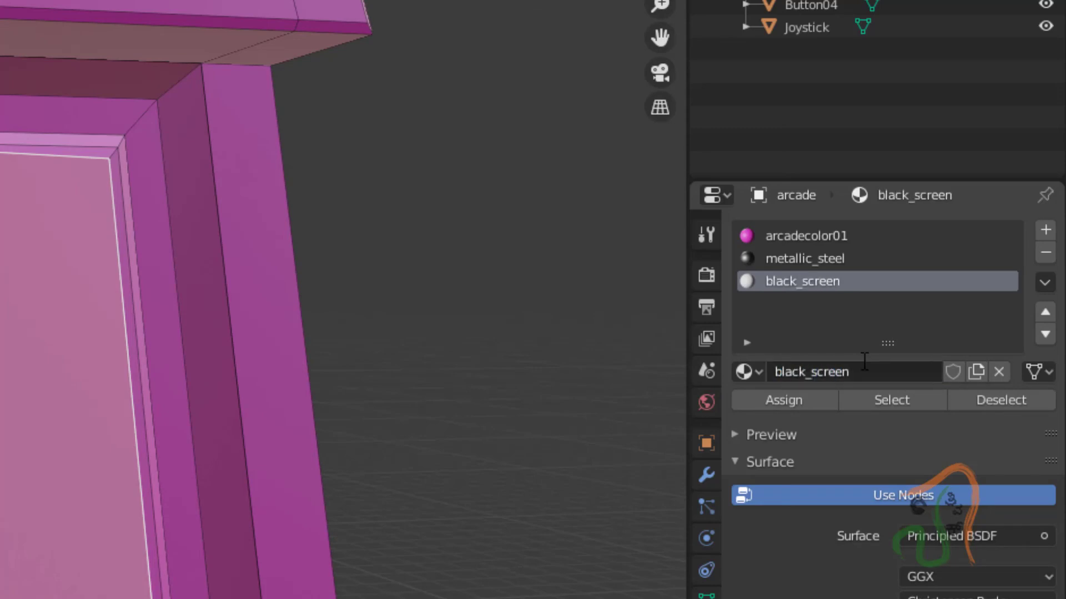
Darken the black_screen base color to a near-black 0.005 grey and assign the material to the selected screen face.
{"action": "left_click", "coordinate": [971, 590]}
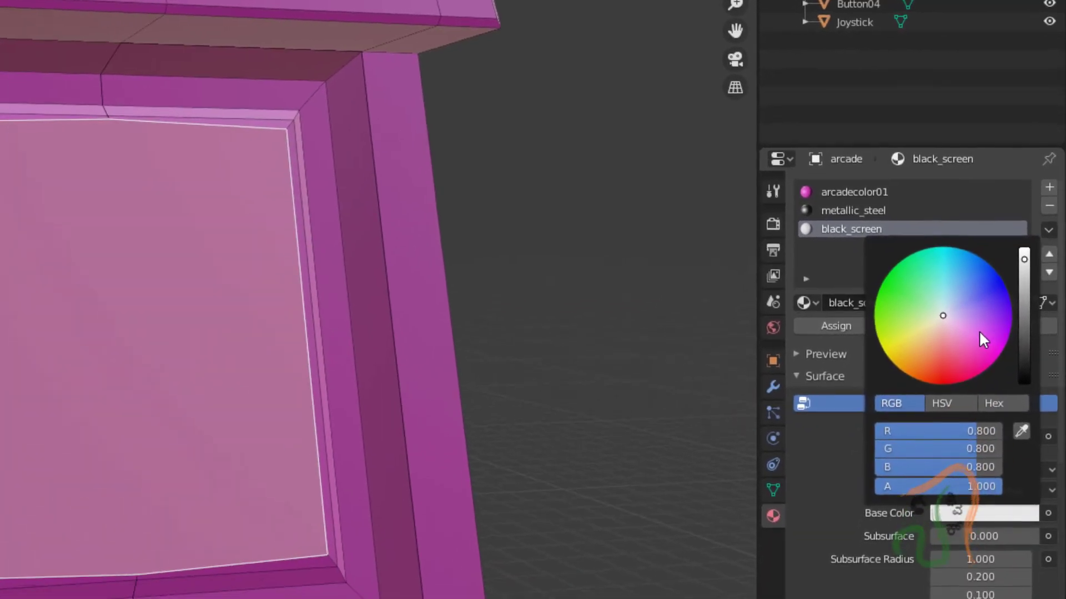
{"action": "left_click_drag", "start_coordinate": [1024, 346], "coordinate": [1024, 376]}
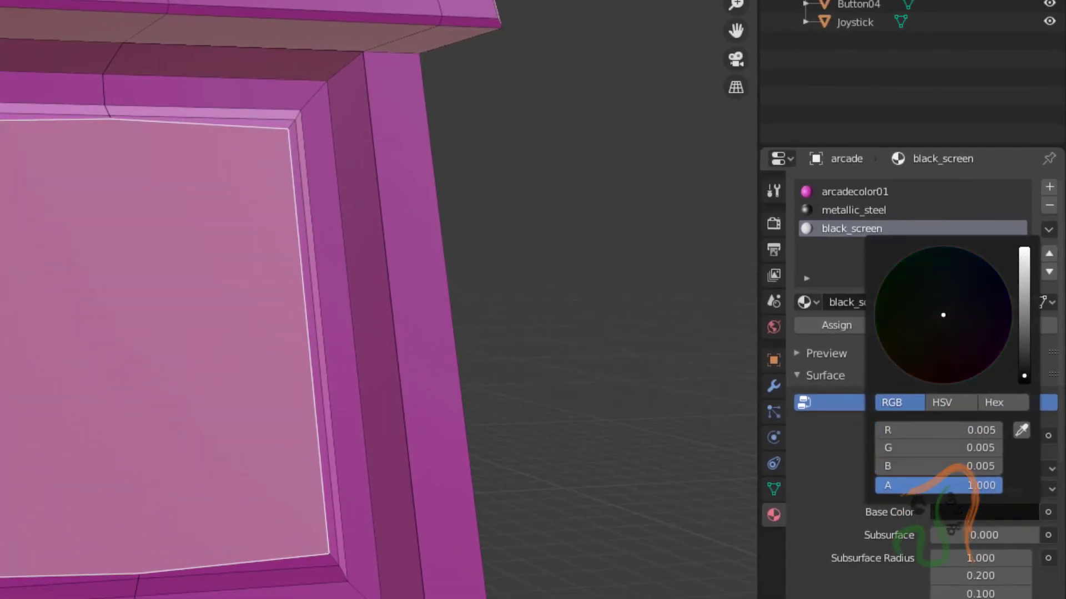
{"action": "left_click", "coordinate": [820, 326]}
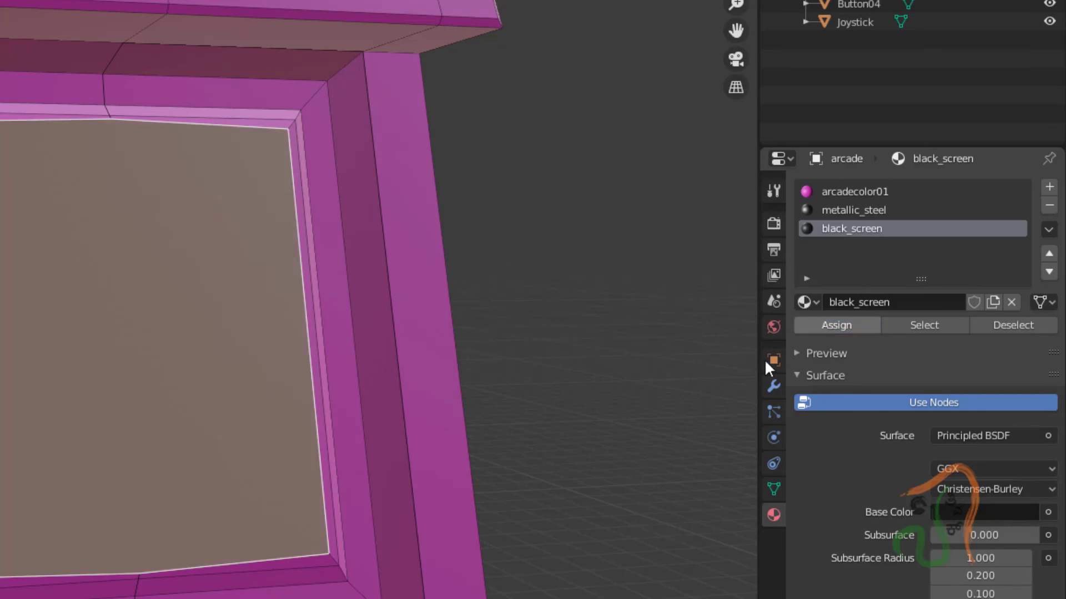
Select the thin inner and outer bevel faces that frame the black screen on its sides, bottom and top.
{"action": "left_click", "coordinate": [2, 311]}
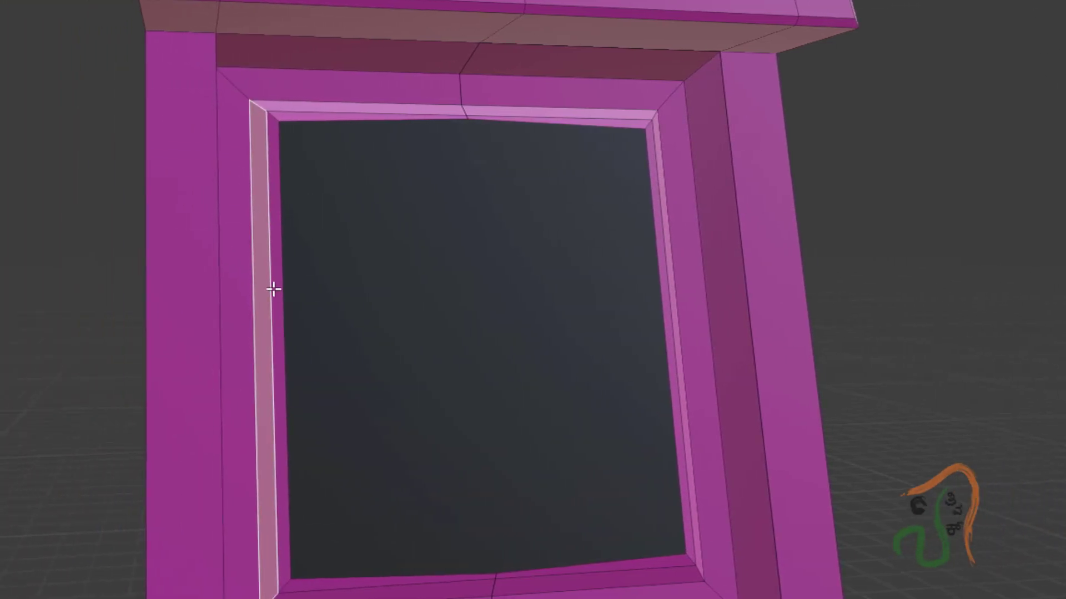
{"action": "left_click", "coordinate": [273, 289]}
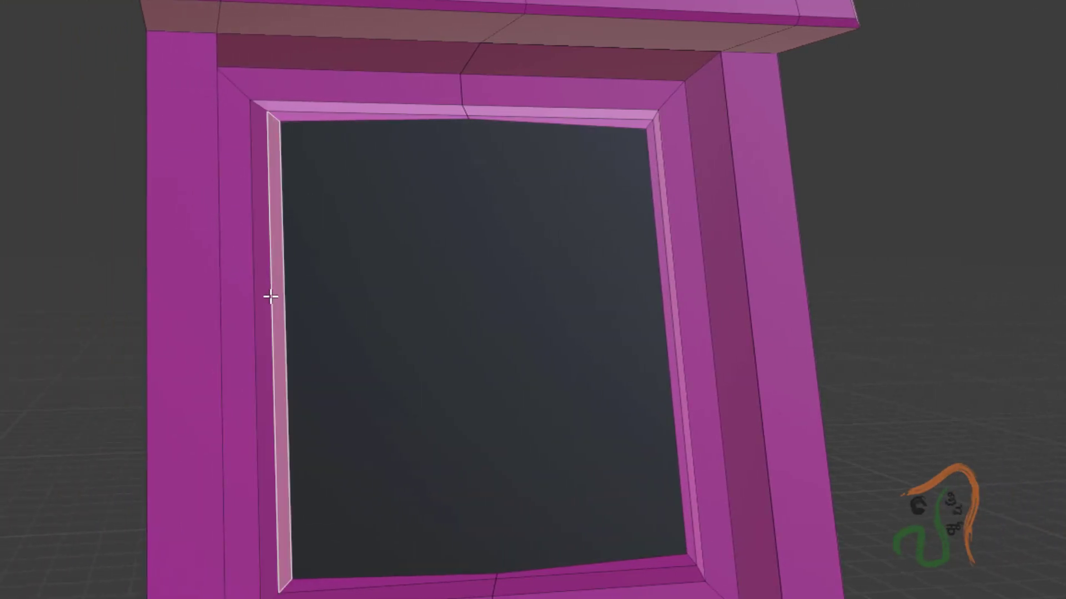
{"action": "left_click", "coordinate": [263, 310], "text": "shift"}
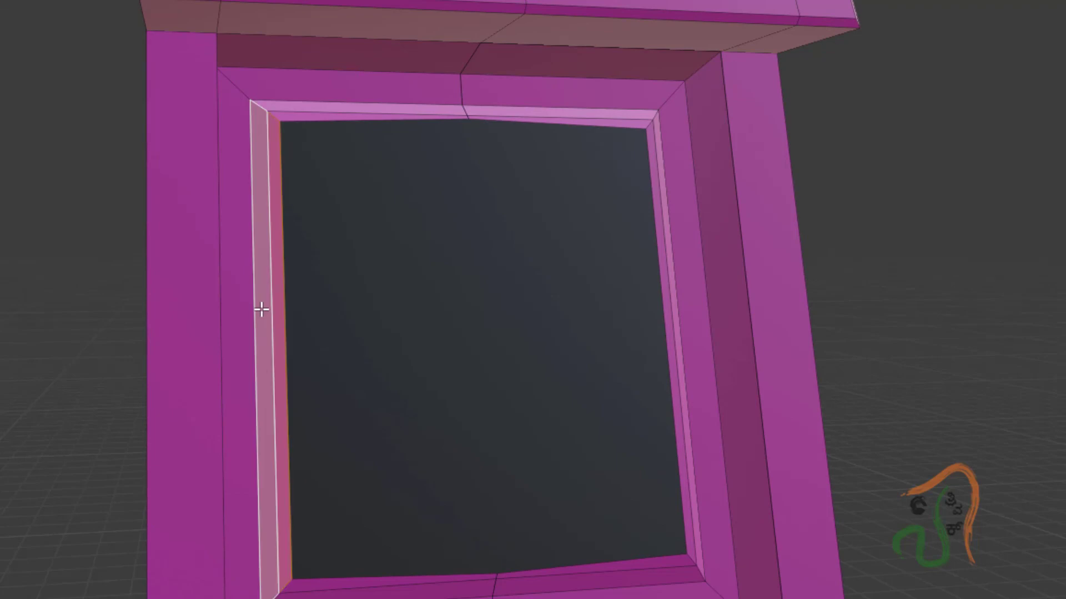
{"action": "left_click", "coordinate": [330, 592], "text": "shift"}
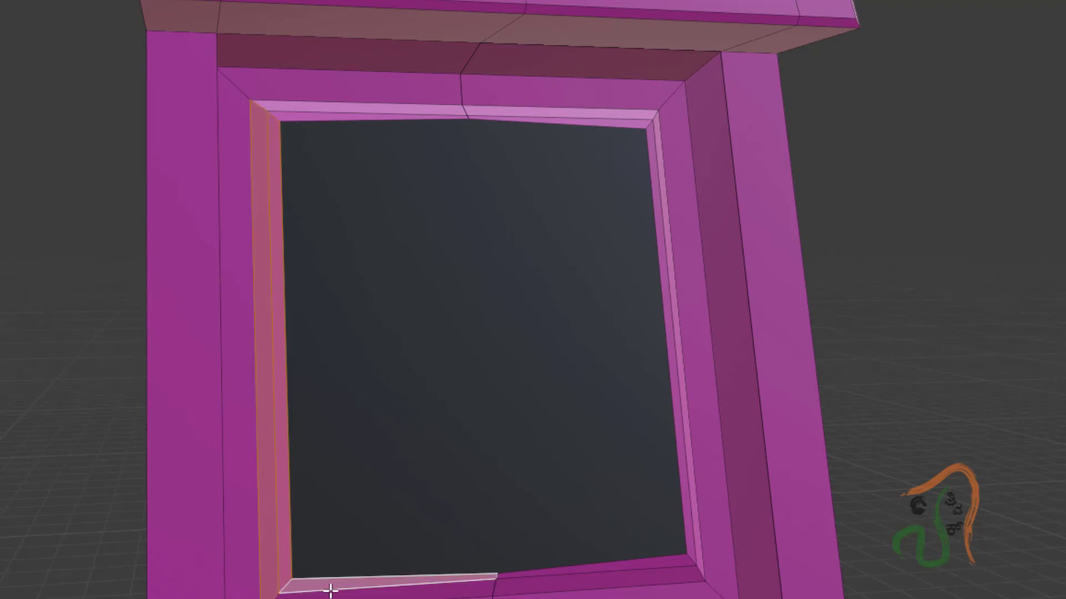
{"action": "left_click", "coordinate": [600, 583], "text": "shift"}
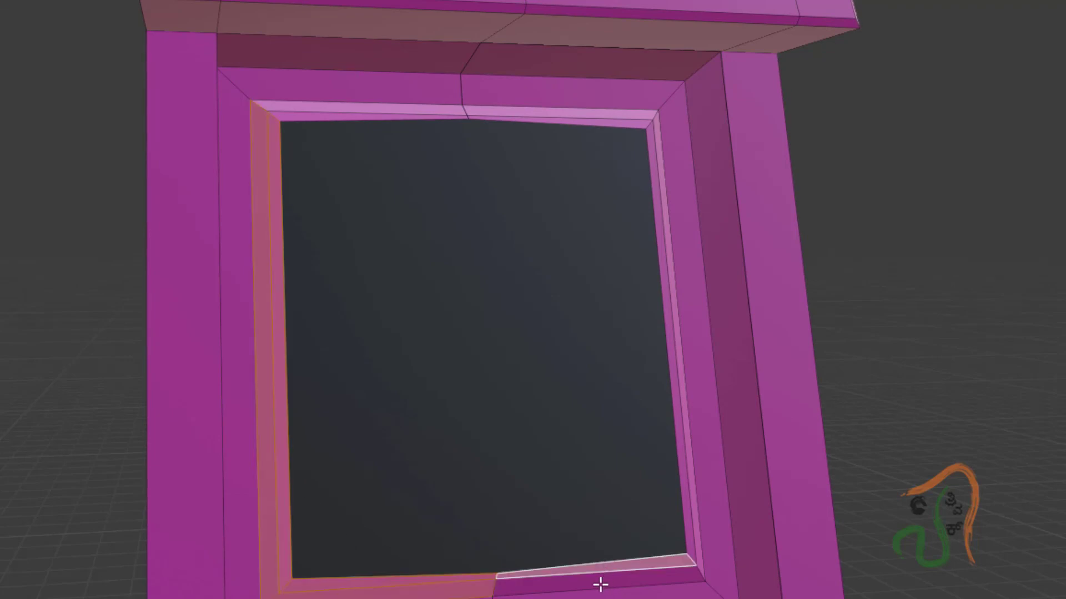
{"action": "left_click", "coordinate": [696, 553], "text": "shift"}
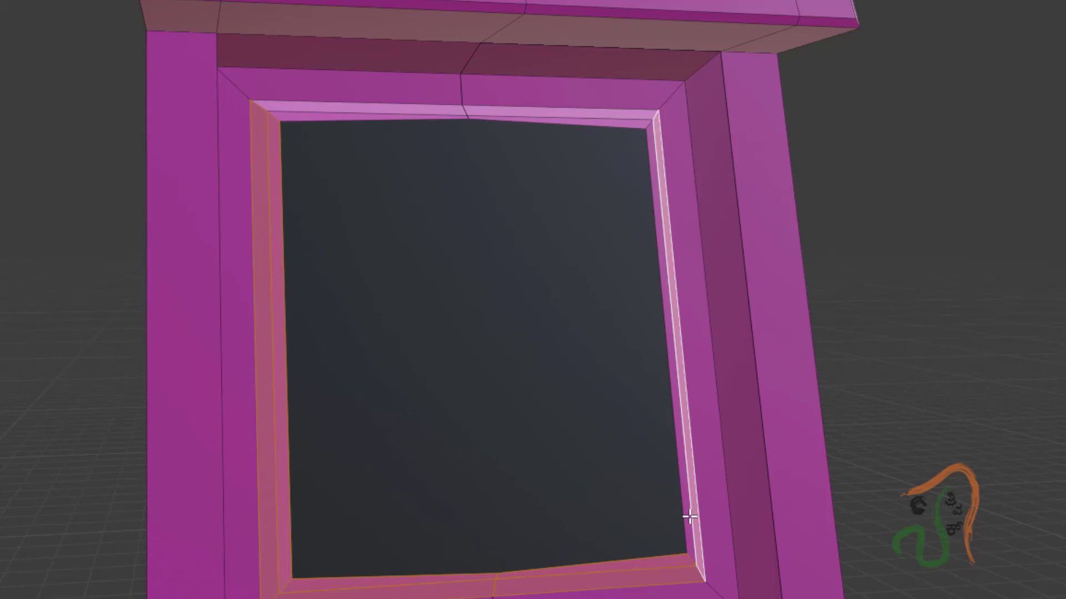
{"action": "left_click", "coordinate": [604, 111], "text": "shift"}
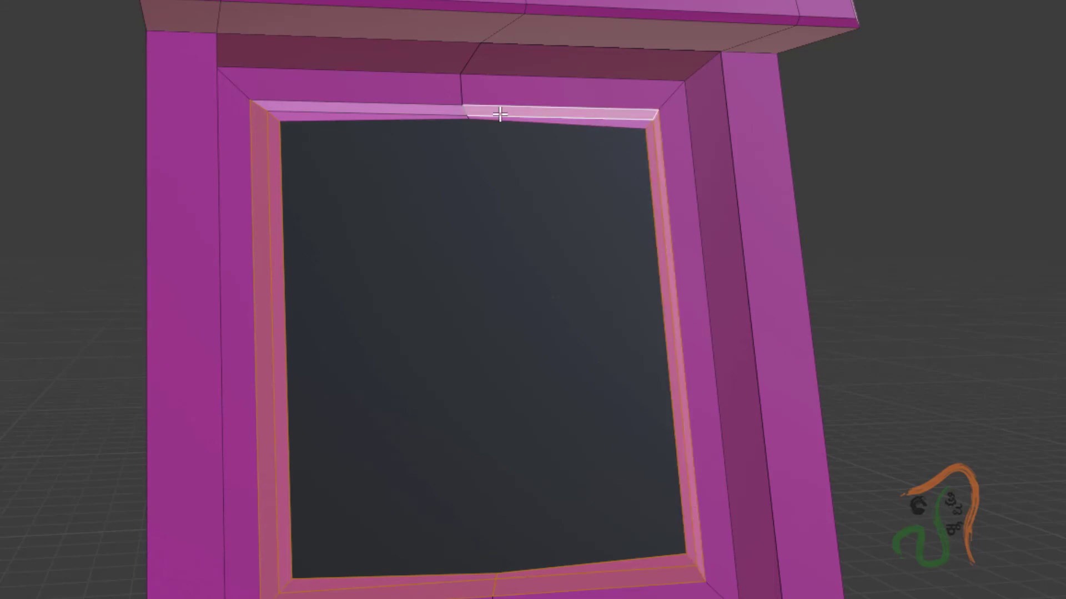
{"action": "left_click", "coordinate": [369, 111], "text": "shift"}
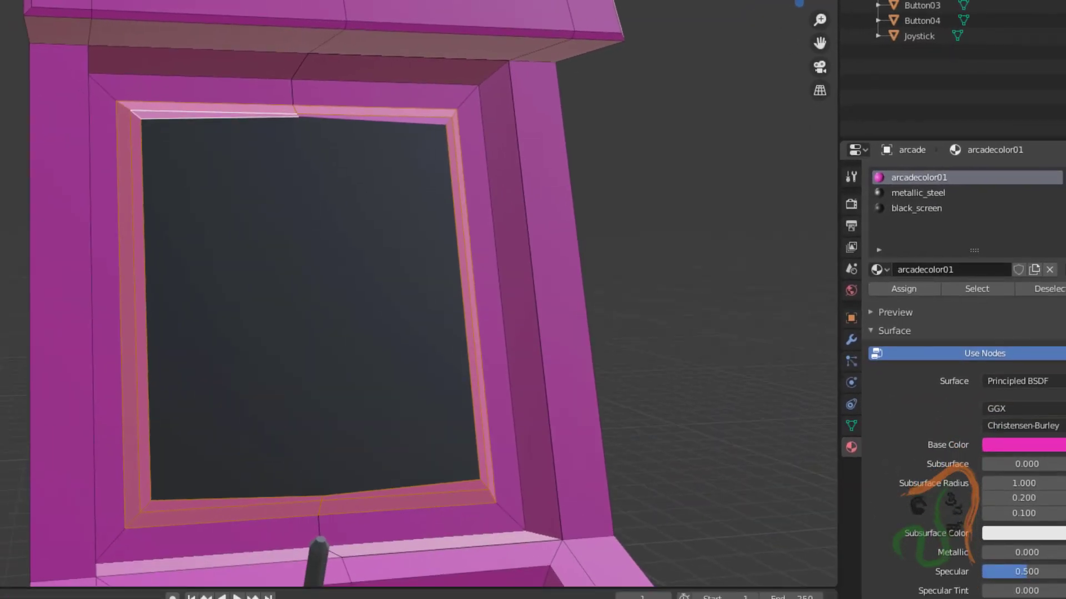
Add a material slot with the existing yellow button color material and assign it to the selected screen frame faces.
{"action": "left_click", "coordinate": [1065, 174]}
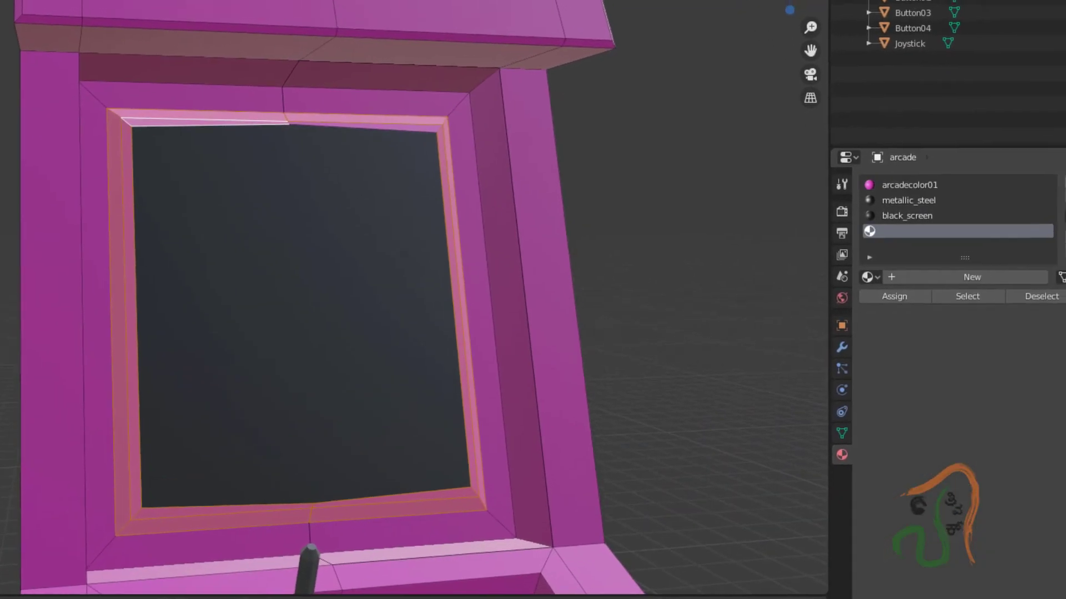
{"action": "left_click", "coordinate": [888, 270]}
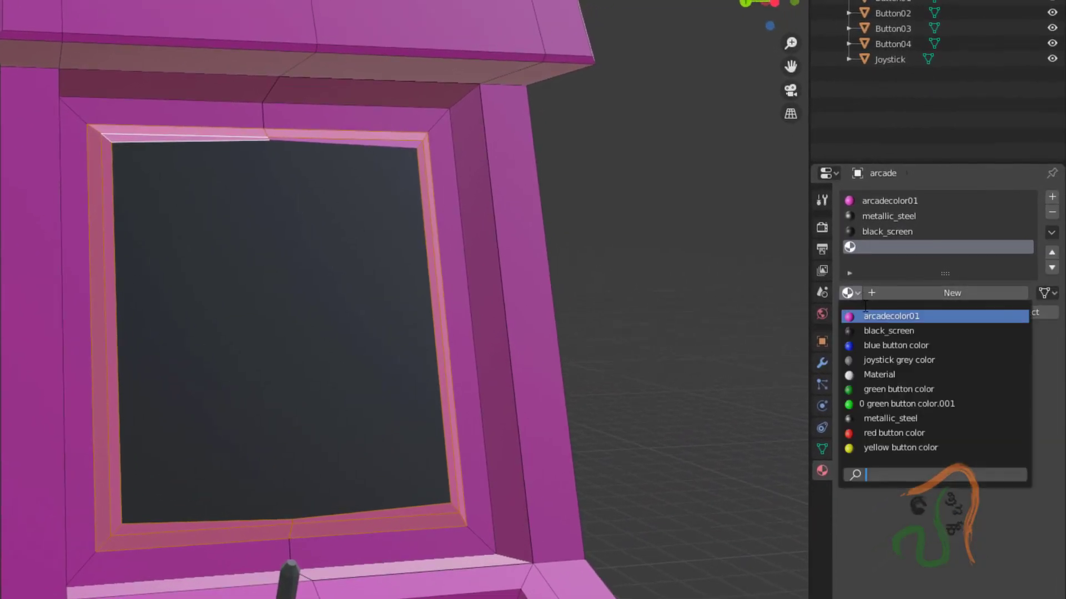
{"action": "left_click", "coordinate": [899, 447]}
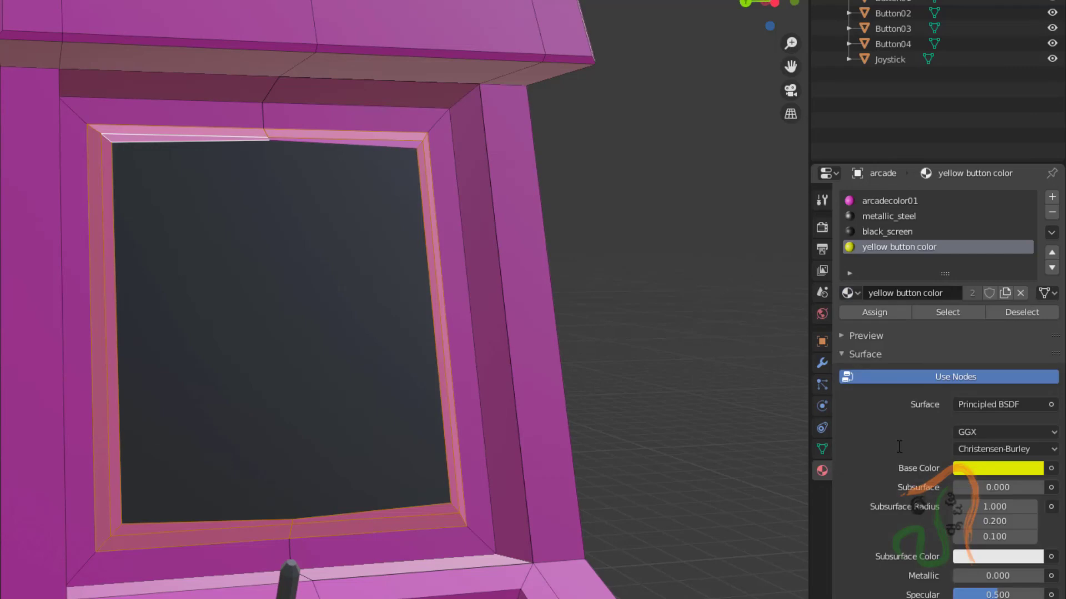
{"action": "left_click", "coordinate": [874, 312]}
{"action": "left_click", "coordinate": [381, 395]}
{"action": "scroll", "coordinate": [380, 390], "scroll_direction": "down", "scroll_amount": 1}
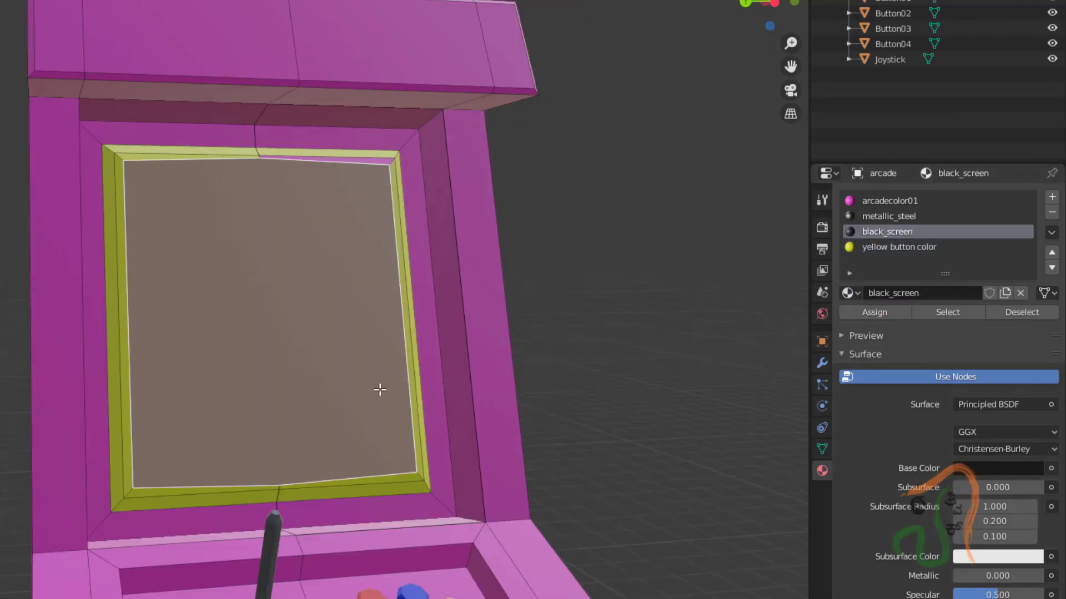
{"action": "left_click", "coordinate": [434, 343]}
Select the four front faces of the overhanging marquee at the top of the cabinet.
{"action": "scroll", "coordinate": [433, 350], "scroll_direction": "down", "scroll_amount": 5}
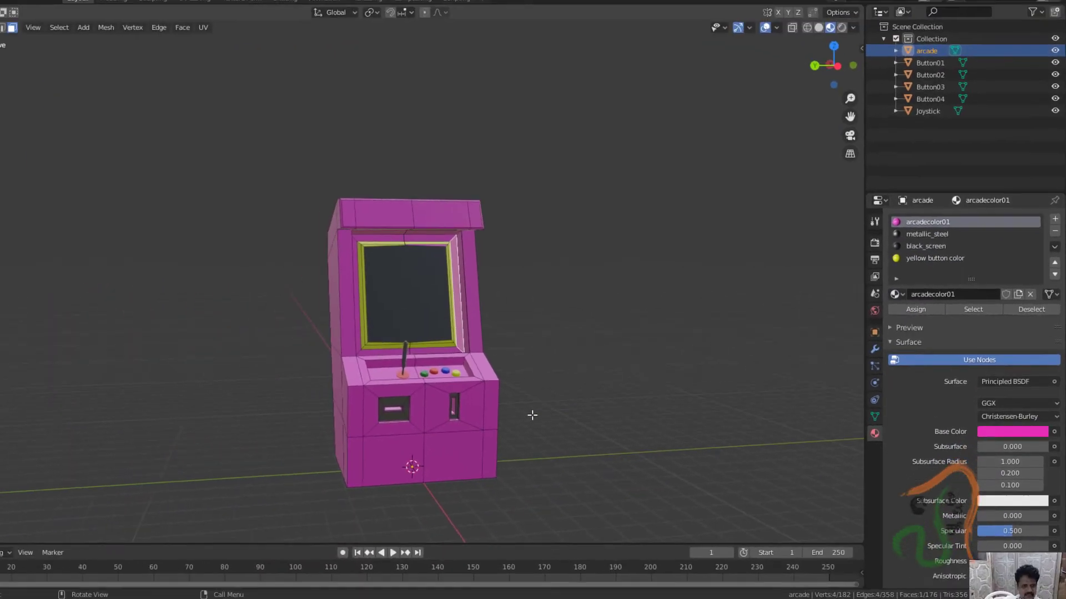
{"action": "middle_click_drag", "start_coordinate": [531, 415], "coordinate": [554, 414]}
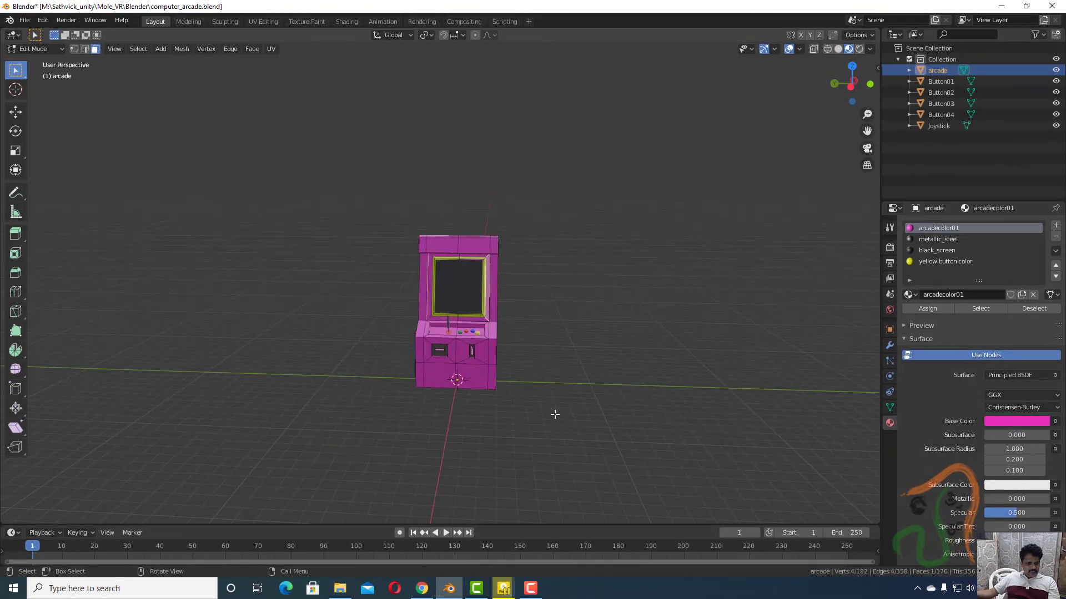
{"action": "scroll", "coordinate": [471, 291], "scroll_direction": "up", "scroll_amount": 7}
{"action": "left_click", "coordinate": [540, 176]}
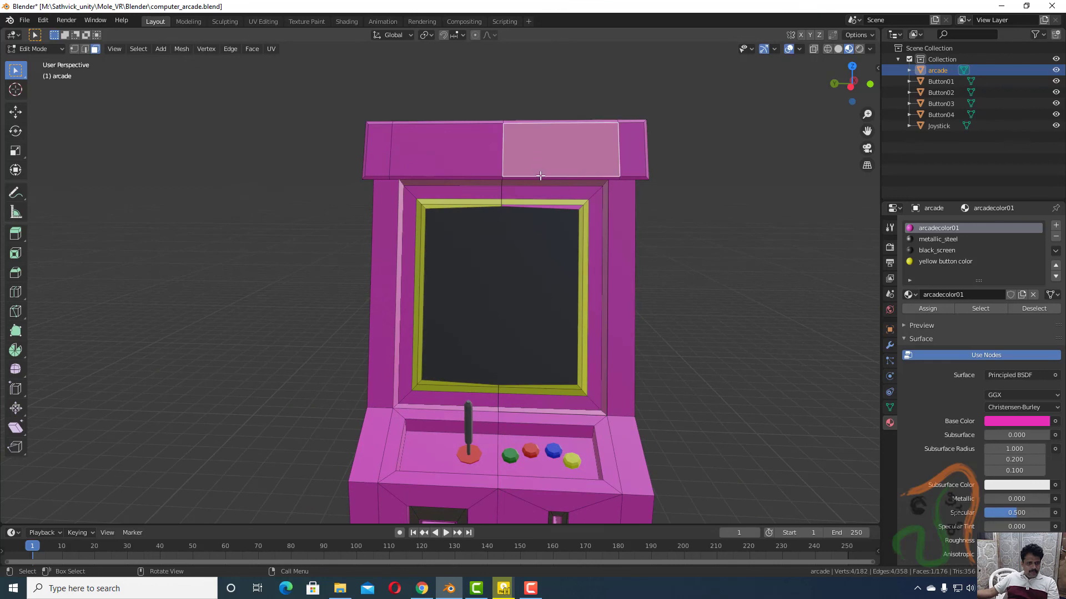
{"action": "left_click", "coordinate": [466, 159], "text": "shift"}
{"action": "left_click", "coordinate": [374, 148], "text": "shift"}
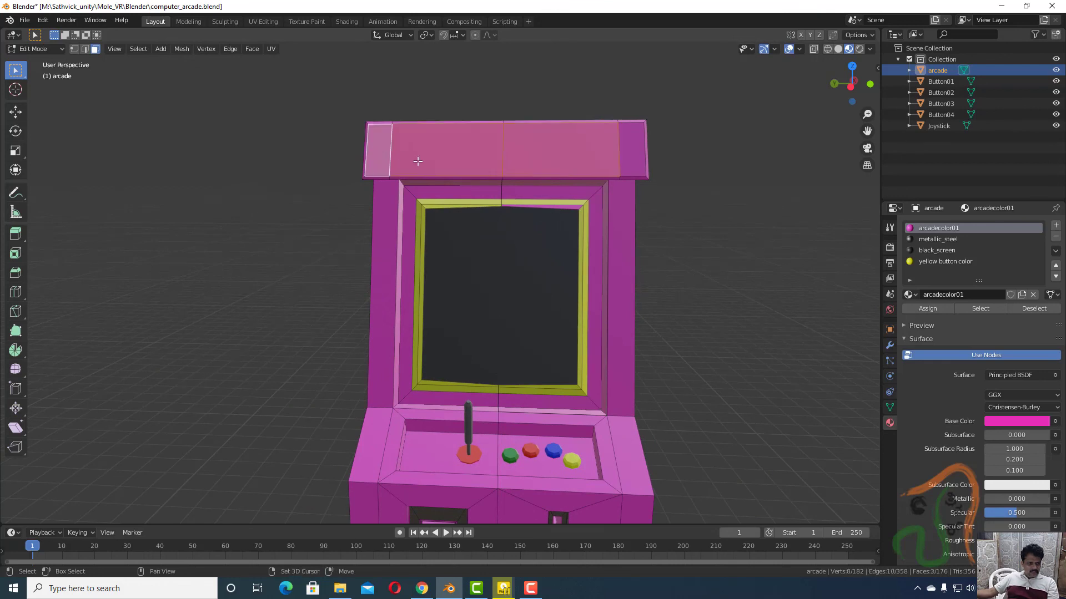
{"action": "left_click", "coordinate": [626, 148], "text": "shift"}
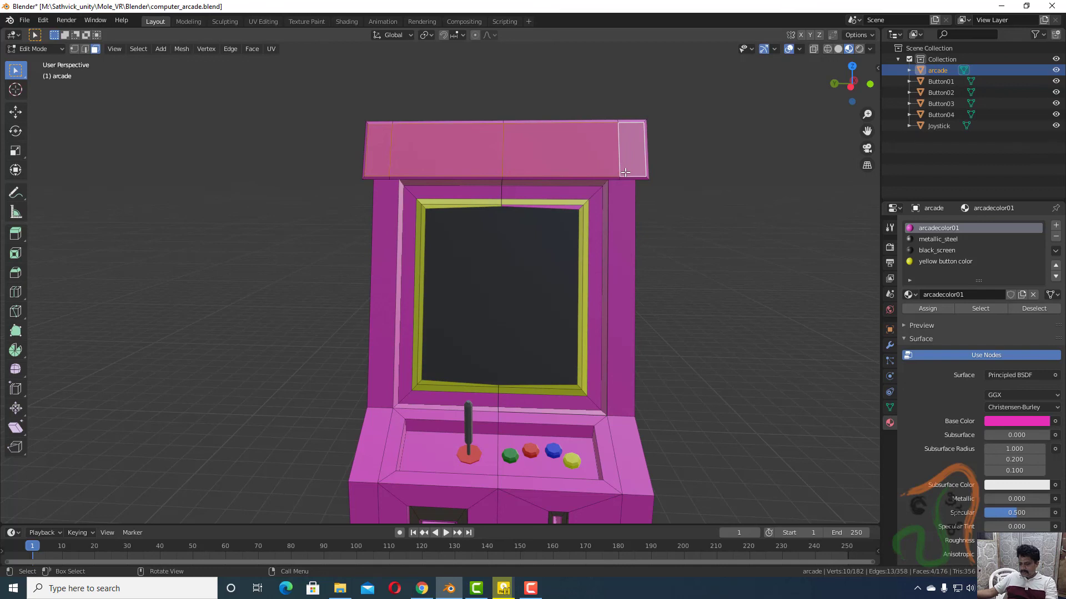
Extrude the selected marquee faces in place and scale them to 0.885 to form an inset panel.
{"action": "key", "text": "e"}
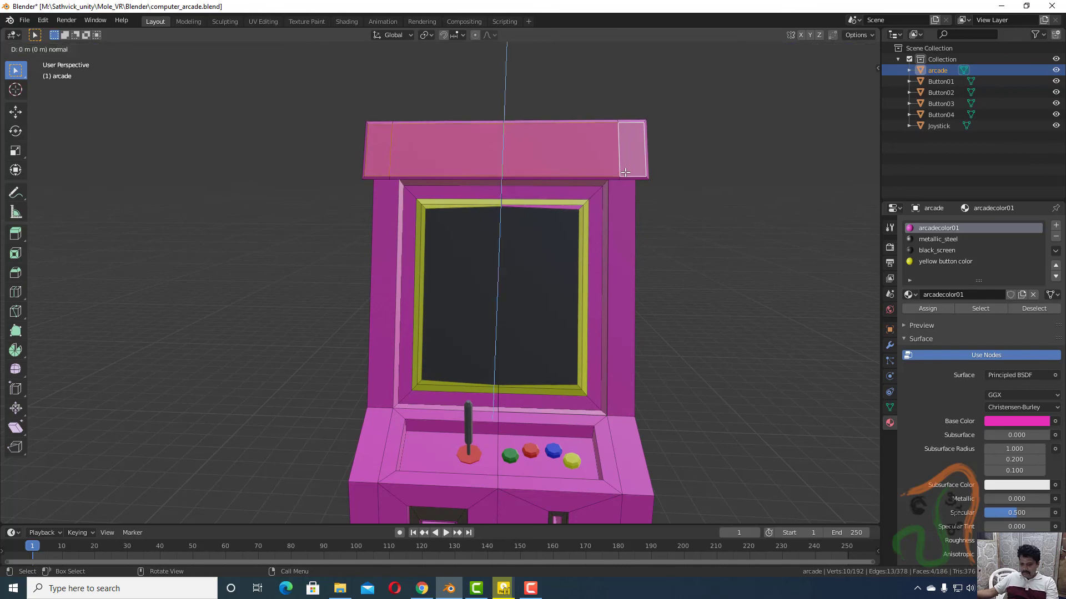
{"action": "key", "text": "s"}
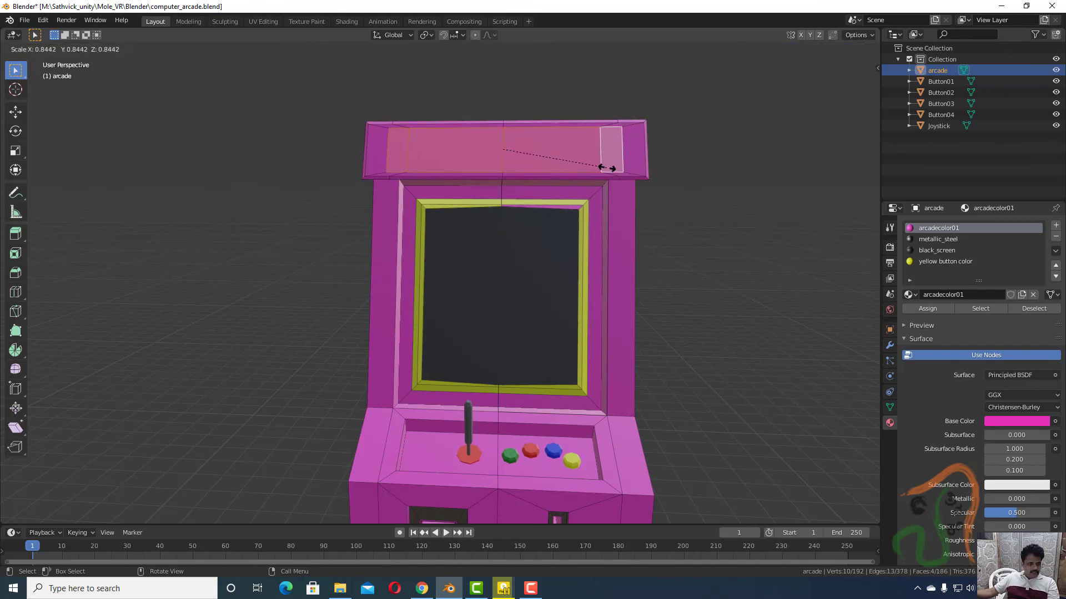
{"action": "left_click", "coordinate": [611, 165]}
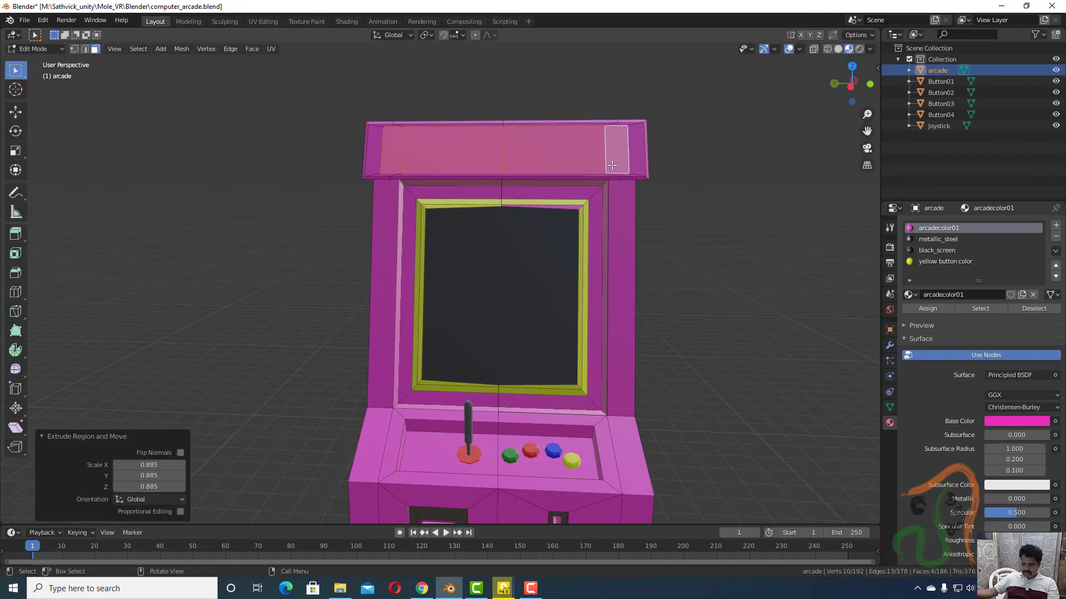
Extrude the inset marquee panel about 0.41 m inward to form a recess.
{"action": "key", "text": "e"}
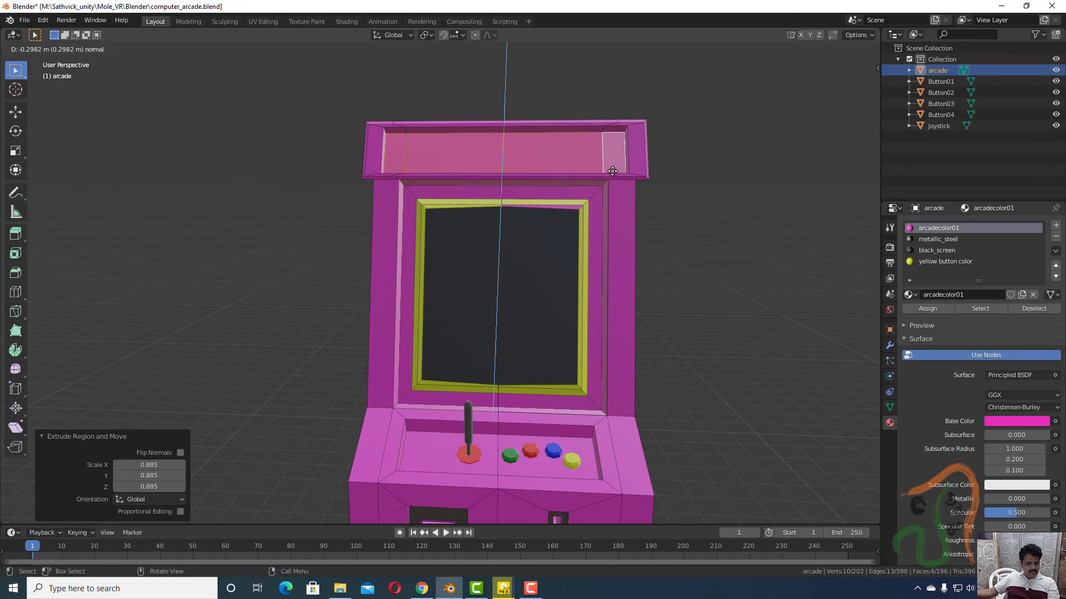
{"action": "left_click", "coordinate": [612, 173]}
{"action": "middle_click_drag", "start_coordinate": [443, 247], "coordinate": [488, 272]}
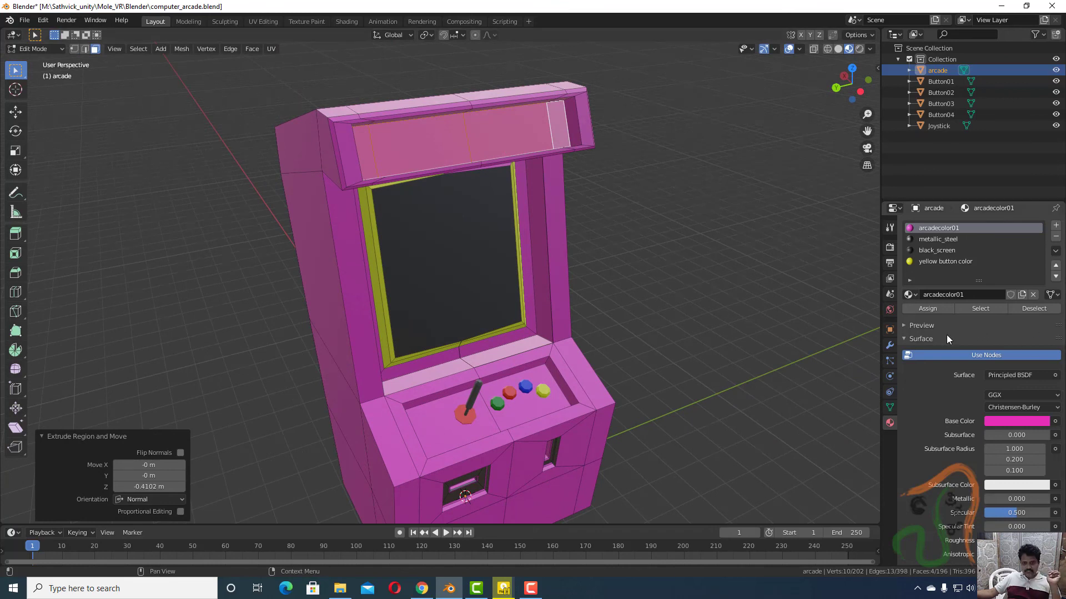
Assign the existing black_screen material to the selected recessed marquee faces and clear the selection.
{"action": "left_click", "coordinate": [944, 250]}
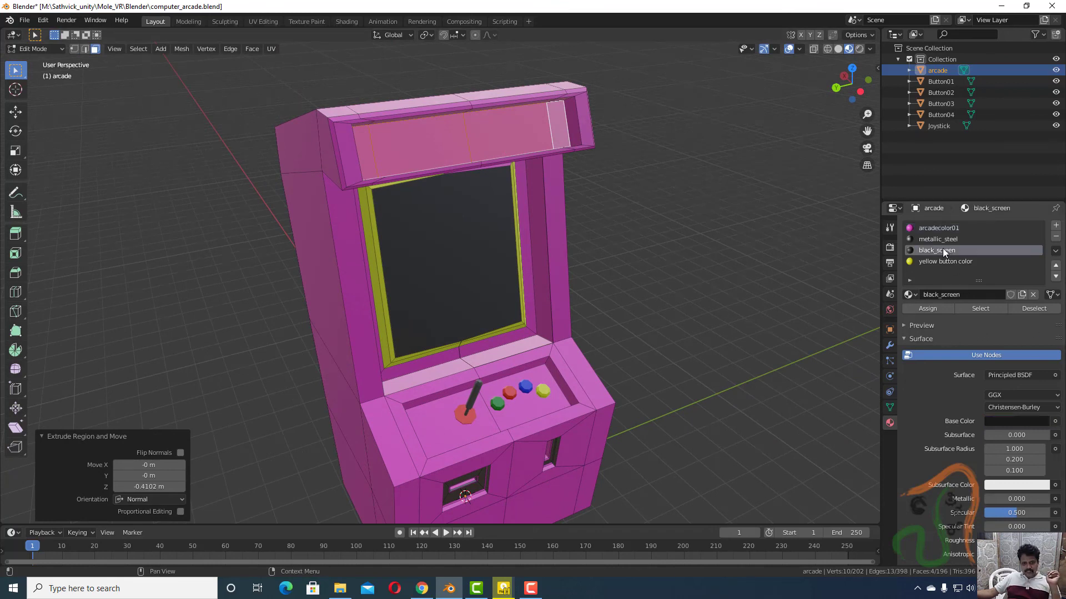
{"action": "left_click", "coordinate": [925, 309]}
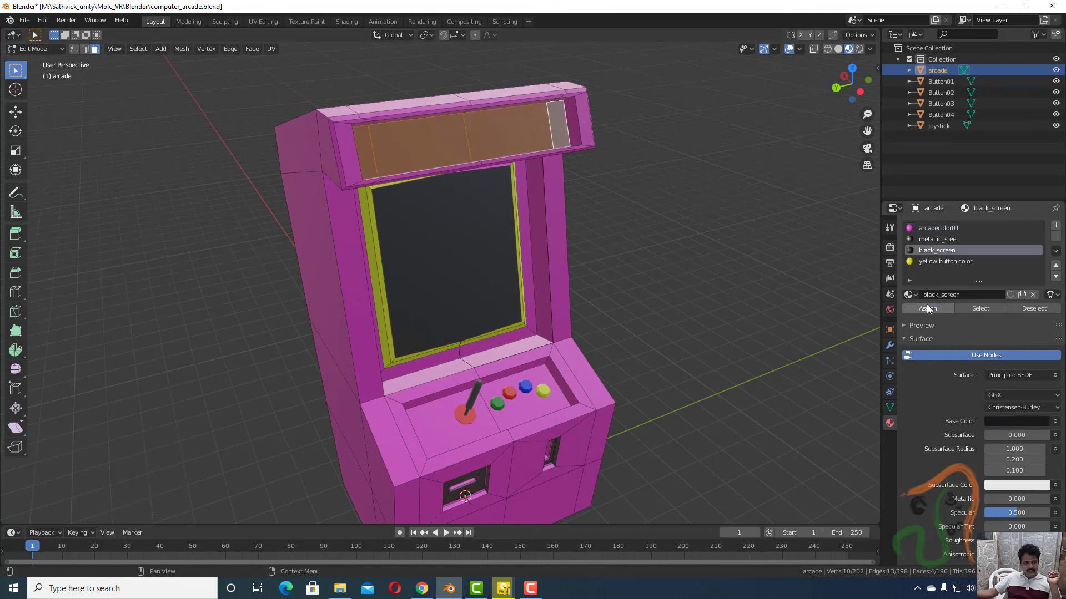
{"action": "key", "text": "alt+a"}
{"action": "mouse_move", "coordinate": [666, 357]}
{"action": "middle_mouse_down"}
{"action": "mouse_move", "coordinate": [588, 323]}
{"action": "mouse_move", "coordinate": [688, 328]}
{"action": "mouse_move", "coordinate": [735, 309]}
{"action": "mouse_move", "coordinate": [662, 370]}
{"action": "middle_mouse_up"}
{"action": "scroll", "coordinate": [577, 380], "scroll_direction": "down", "scroll_amount": 3}
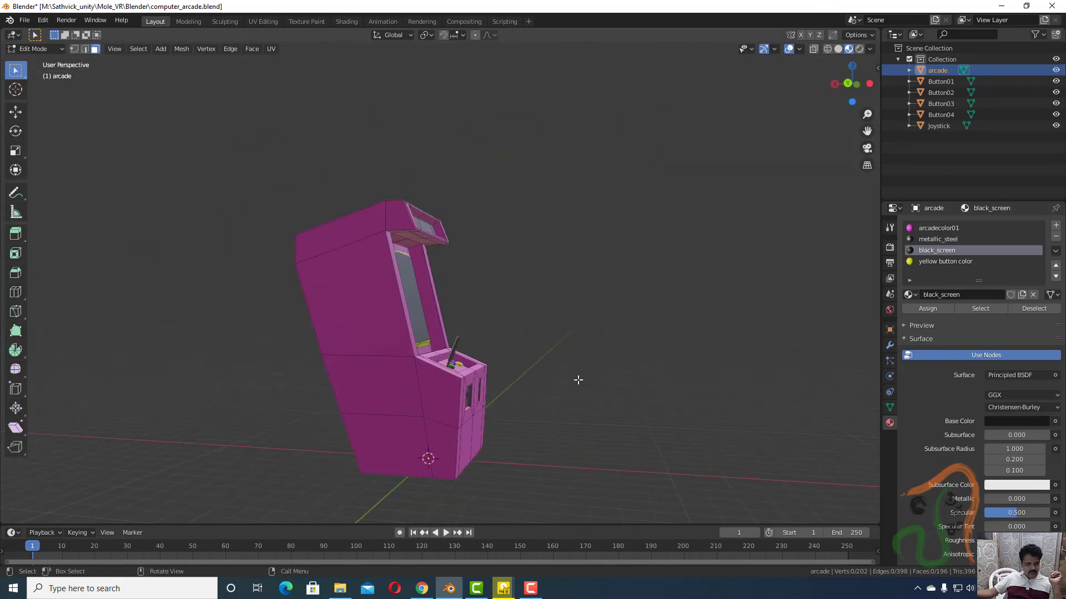
{"action": "middle_click_drag", "start_coordinate": [578, 380], "coordinate": [534, 417]}
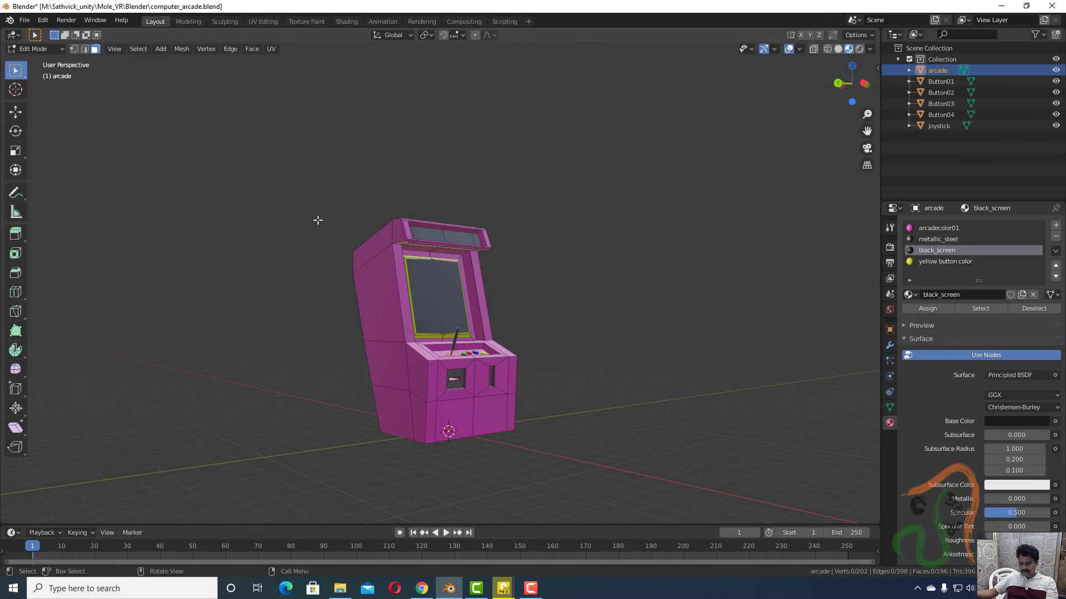
Return to Object Mode and join the cabinet body, four buttons and joystick into a single object.
{"action": "key", "text": "a"}
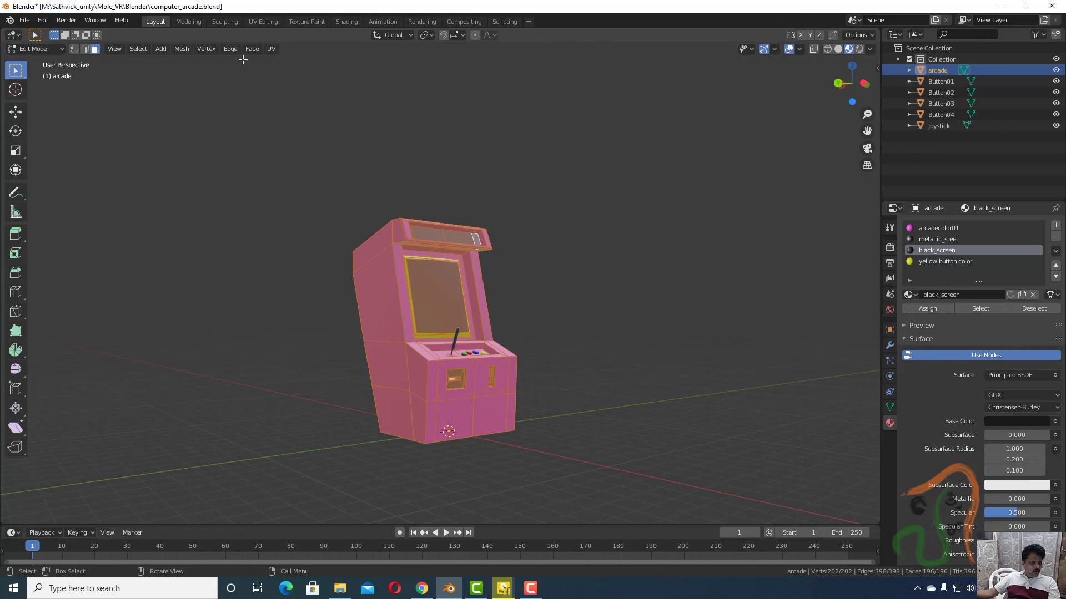
{"action": "key", "text": "alt+a"}
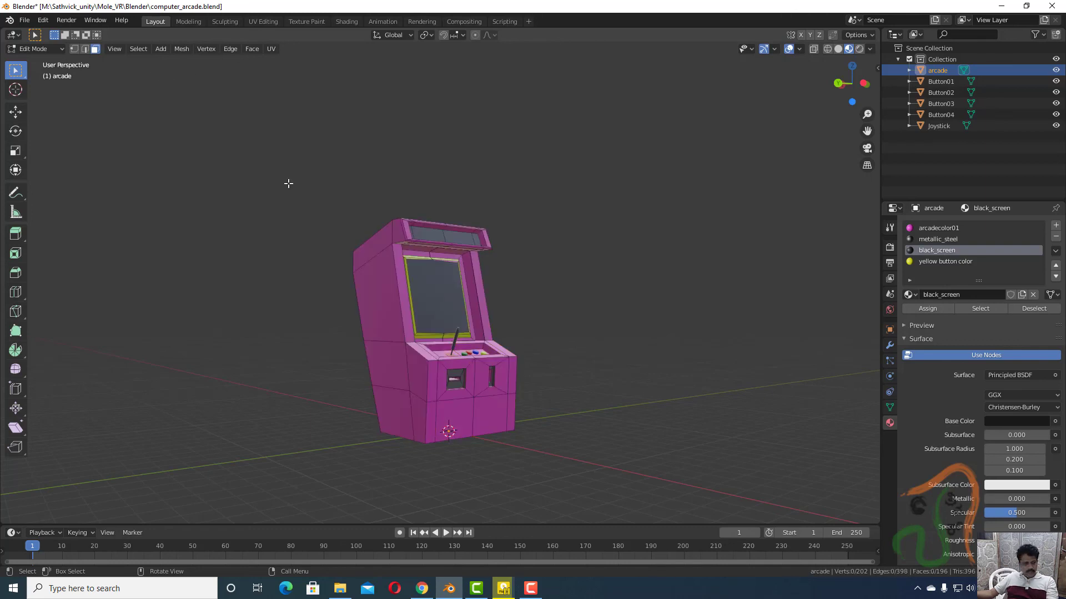
{"action": "key", "text": "Tab"}
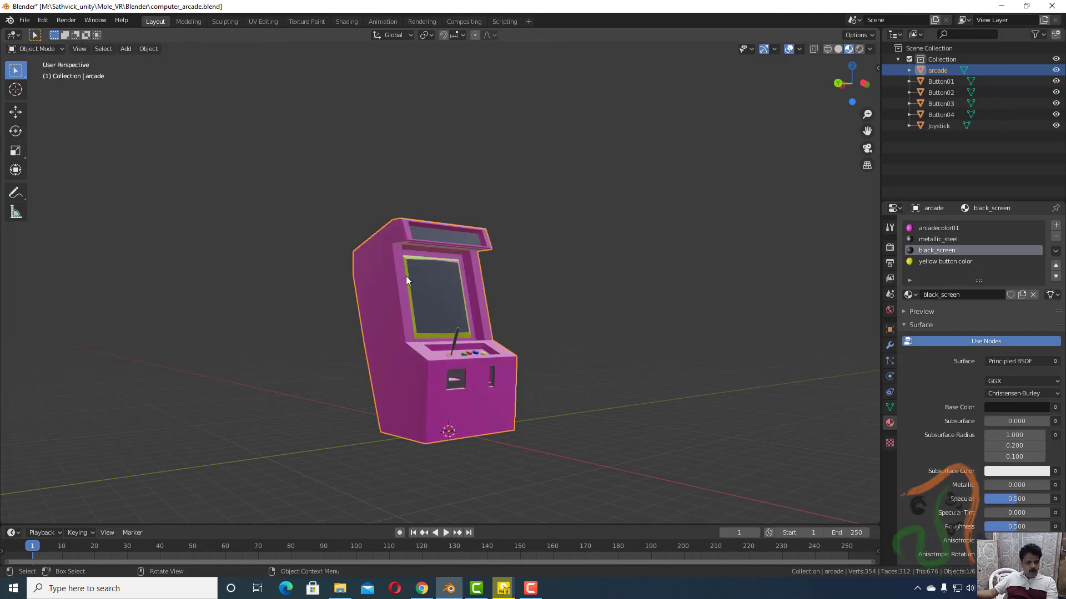
{"action": "left_click", "coordinate": [348, 139]}
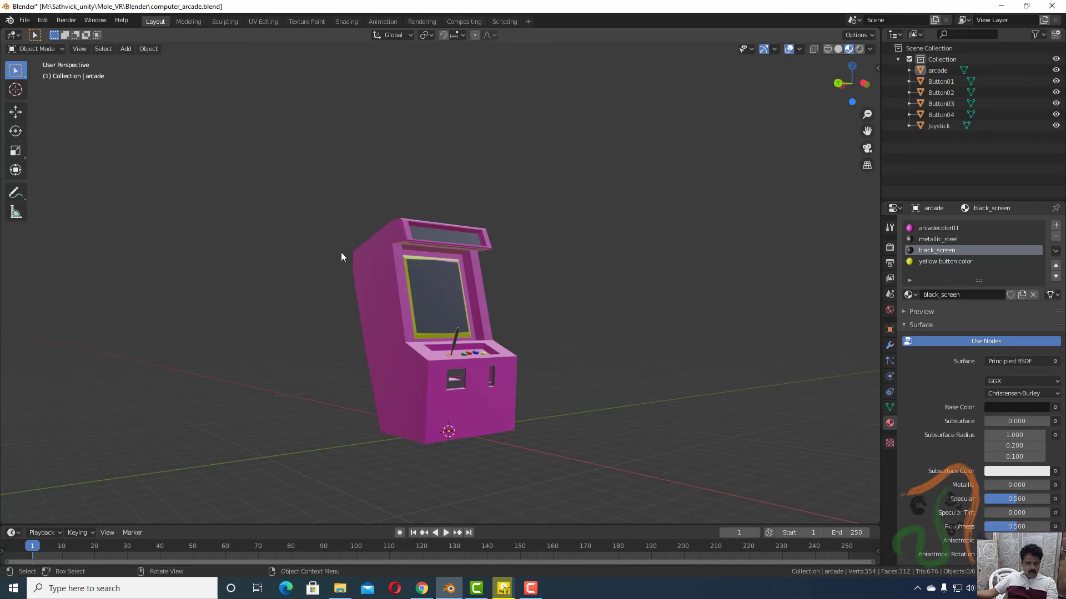
{"action": "key", "text": "a"}
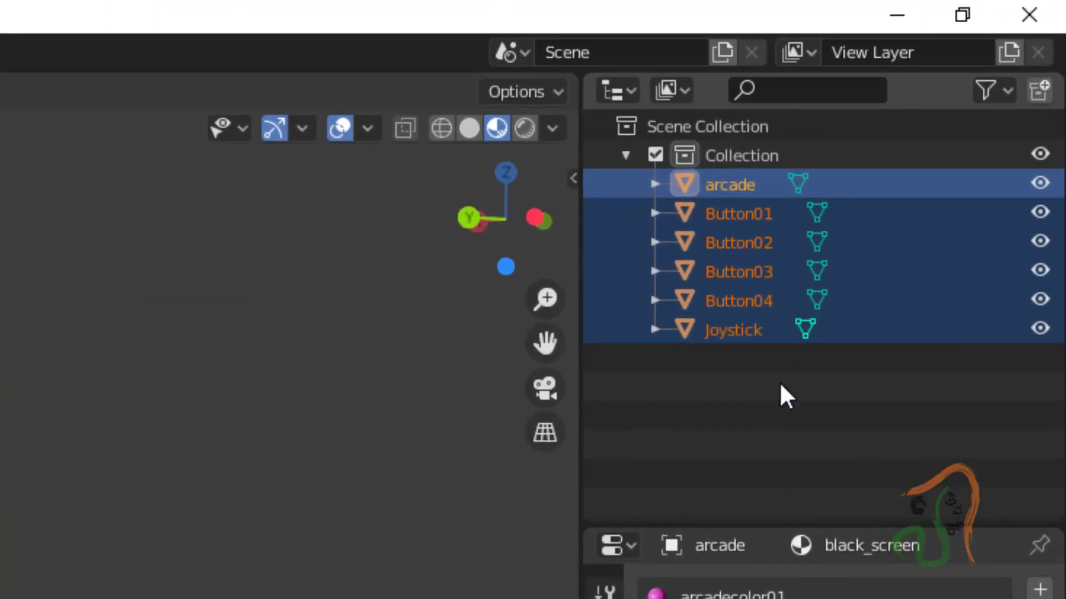
{"action": "middle_click_drag", "start_coordinate": [167, 333], "coordinate": [188, 367]}
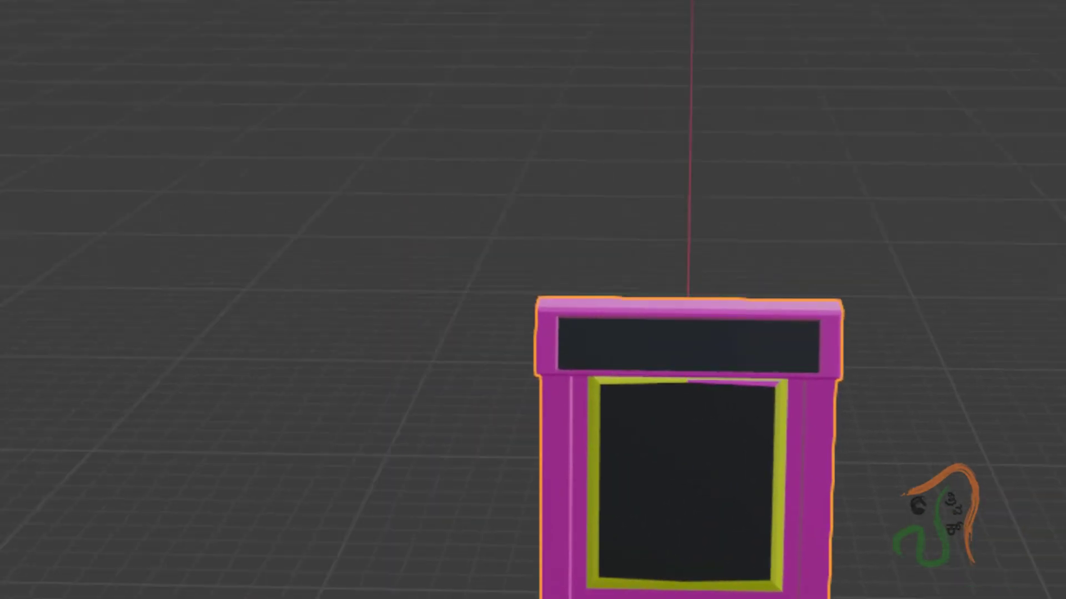
{"action": "left_click", "coordinate": [233, 51]}
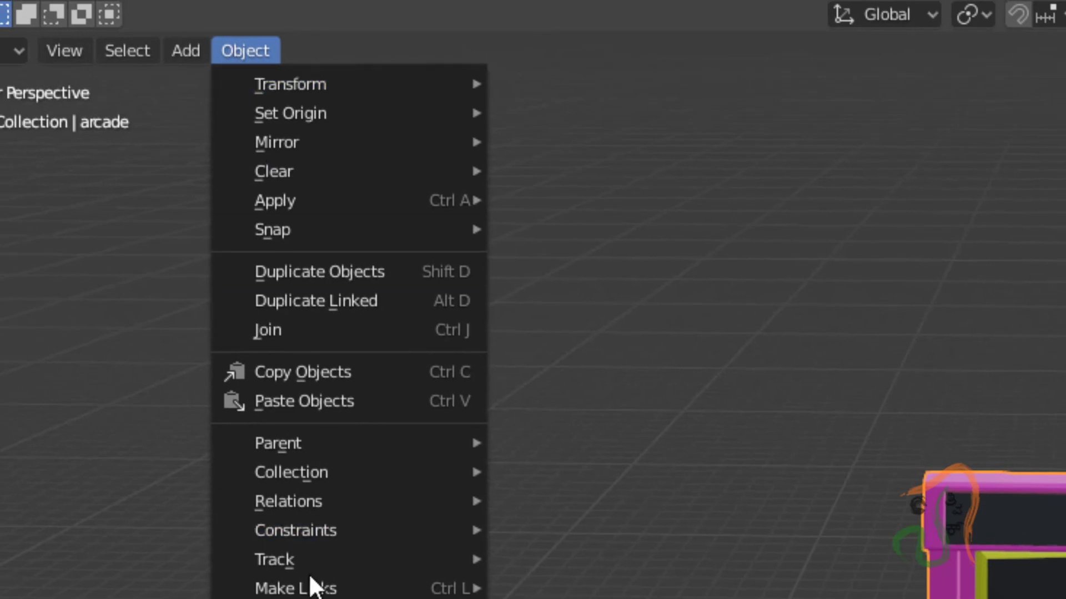
{"action": "mouse_move", "coordinate": [313, 585]}
{"action": "left_click", "coordinate": [321, 336]}
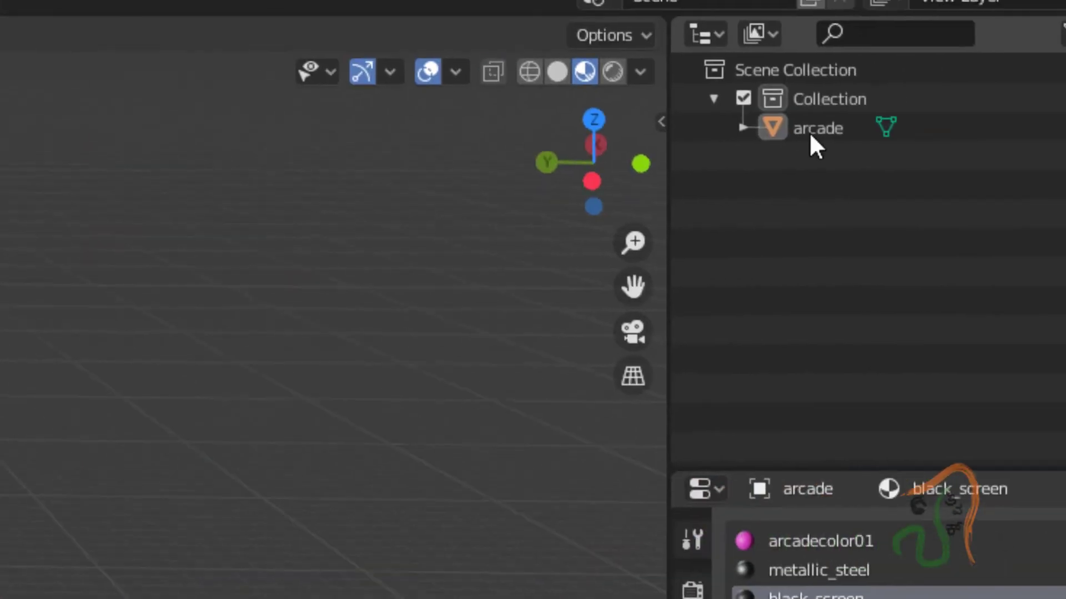
Rename the joined arcade object as arcade01.
{"action": "left_click", "coordinate": [811, 136]}
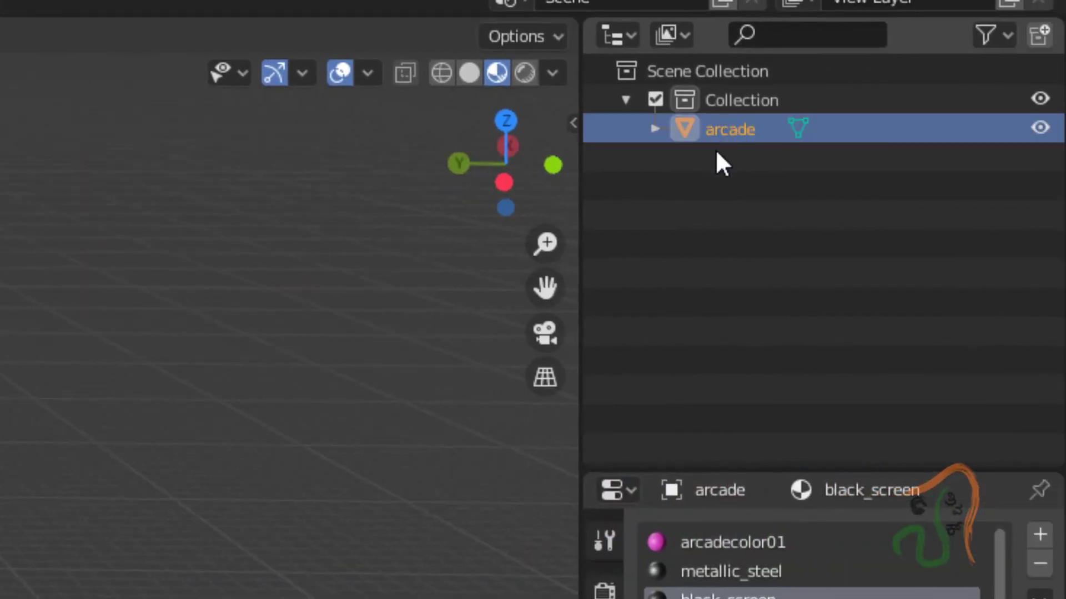
{"action": "middle_click_drag", "start_coordinate": [47, 595], "coordinate": [285, 571]}
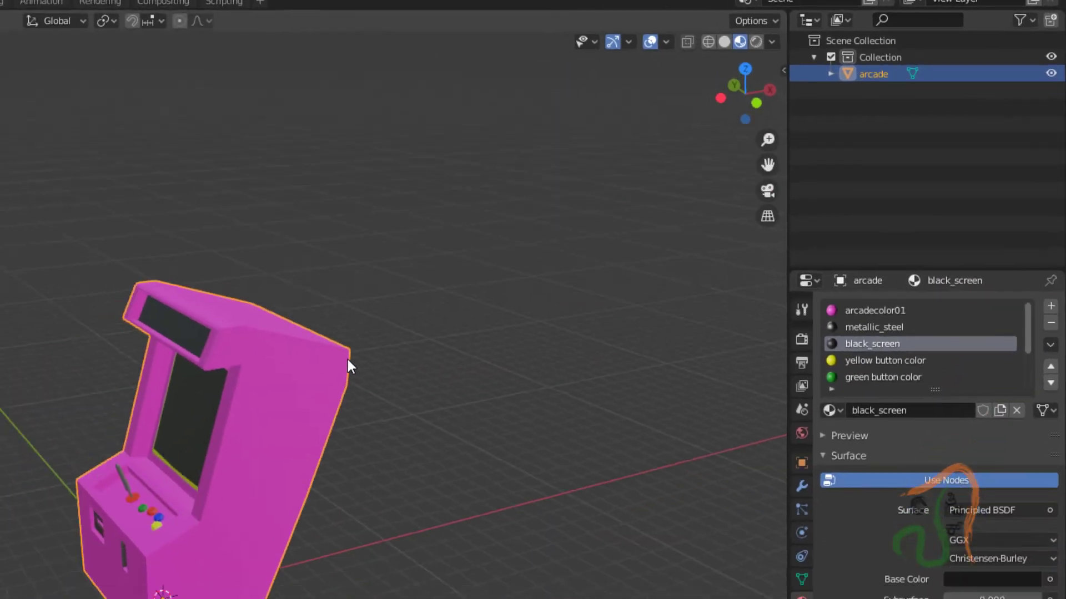
{"action": "middle_click_drag", "start_coordinate": [347, 359], "coordinate": [536, 338]}
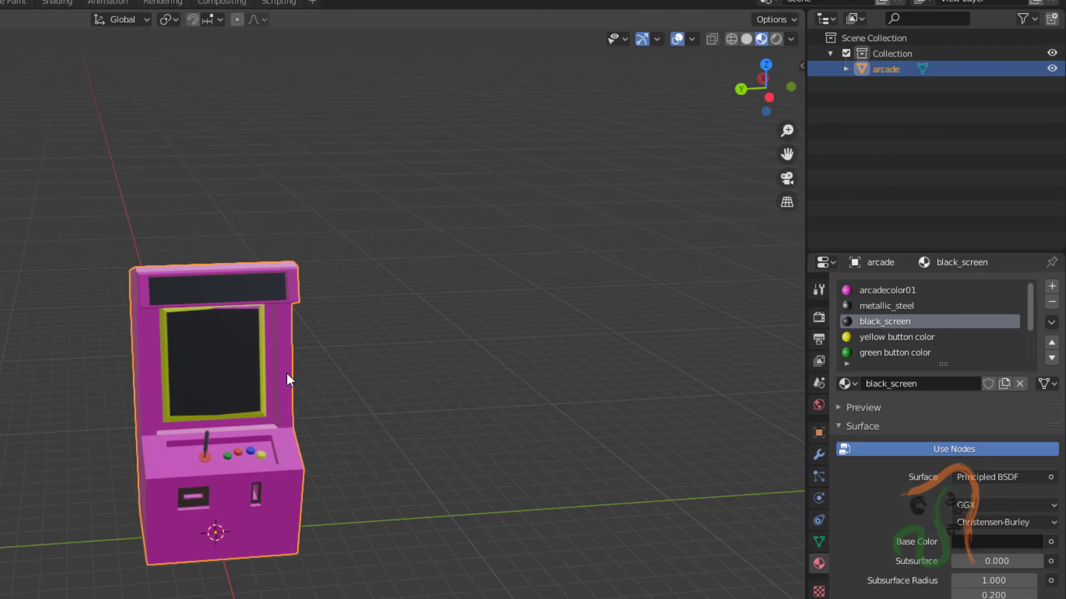
{"action": "double_click", "coordinate": [882, 69]}
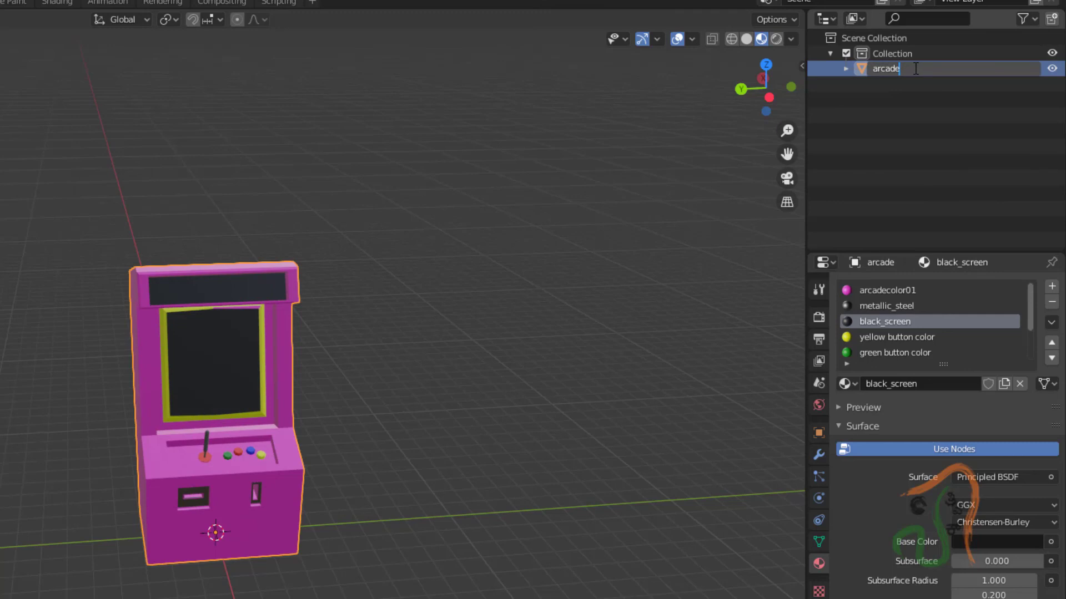
{"action": "type", "text": "01"}
{"action": "key", "text": "Return"}
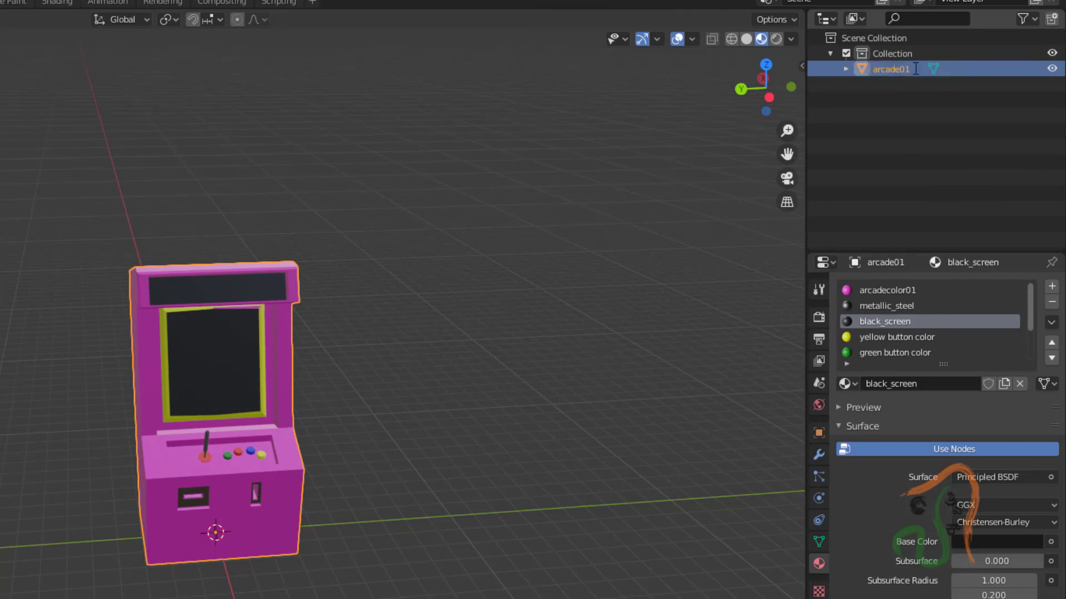
Duplicate the arcade01 cabinet and place the copy directly beside the original along the Y axis.
{"action": "left_click", "coordinate": [529, 324]}
{"action": "left_click", "coordinate": [284, 372]}
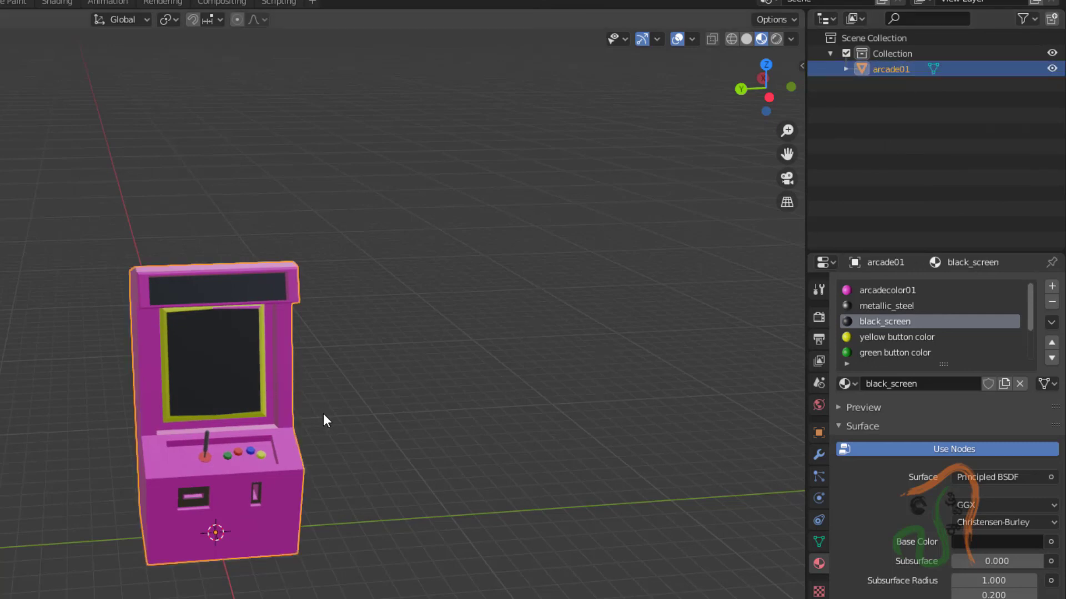
{"action": "key", "text": "shift+d"}
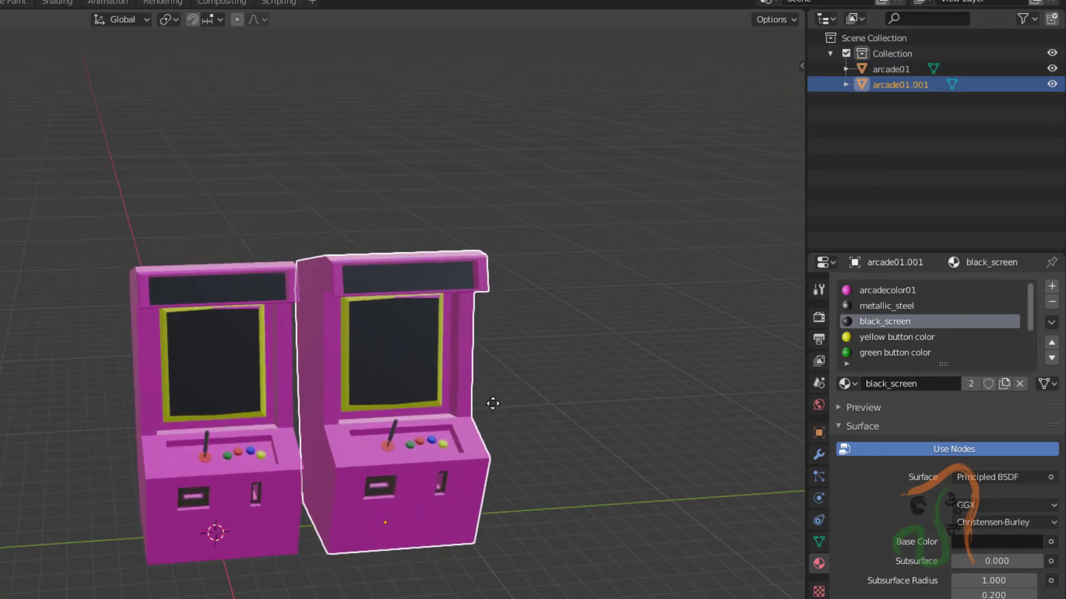
{"action": "key", "text": "x"}
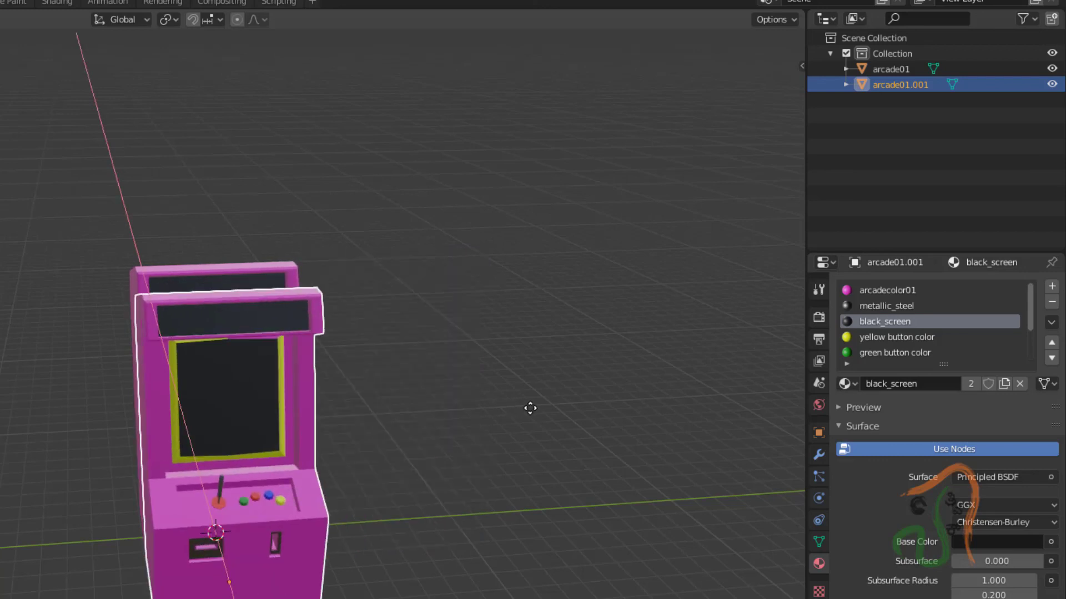
{"action": "key", "text": "y"}
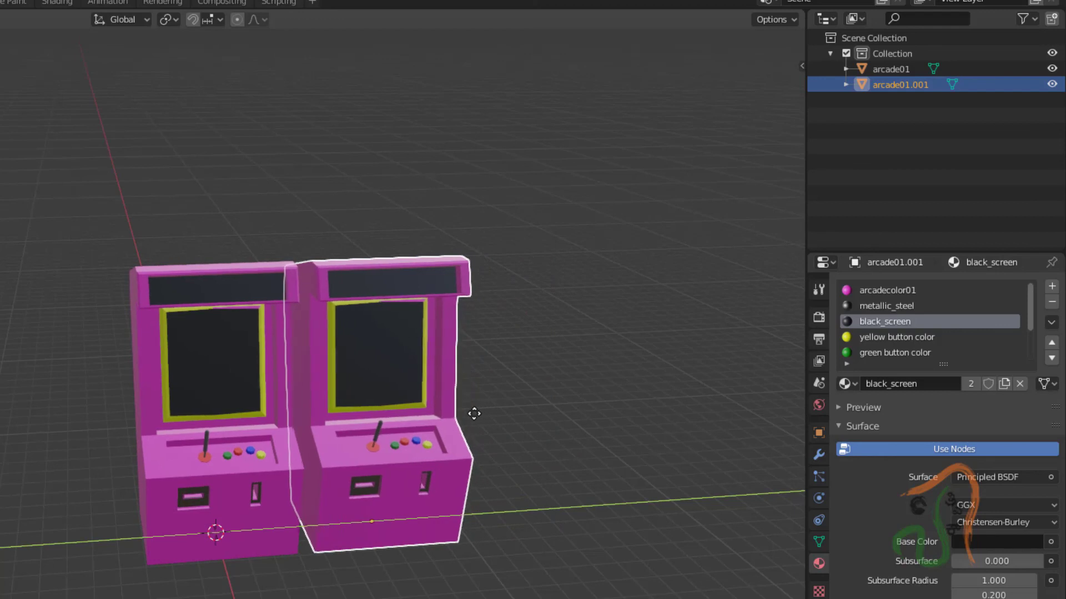
{"action": "left_click", "coordinate": [472, 414]}
{"action": "middle_click_drag", "start_coordinate": [480, 515], "coordinate": [454, 507]}
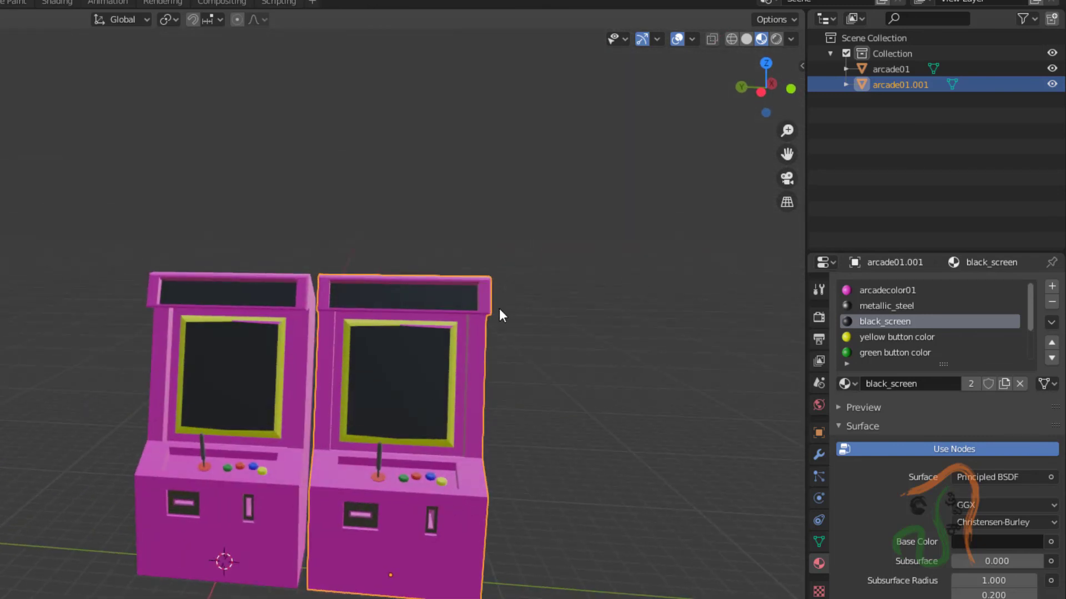
Replace the arcadecolor01 body material of the duplicated cabinet with the existing blue button color material.
{"action": "left_click", "coordinate": [876, 290]}
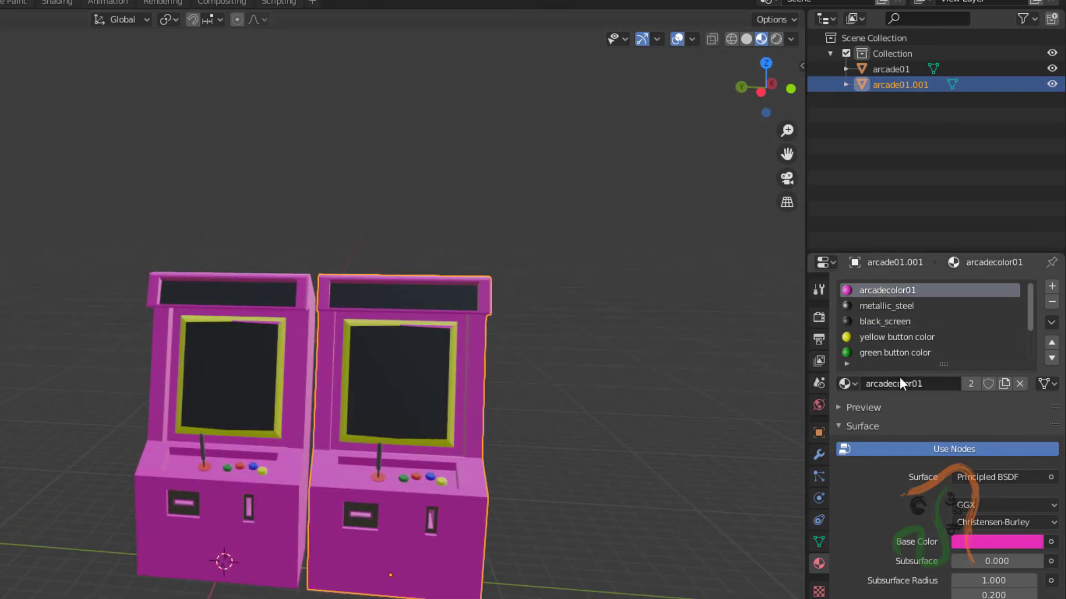
{"action": "left_click", "coordinate": [856, 386]}
{"action": "left_click", "coordinate": [855, 436]}
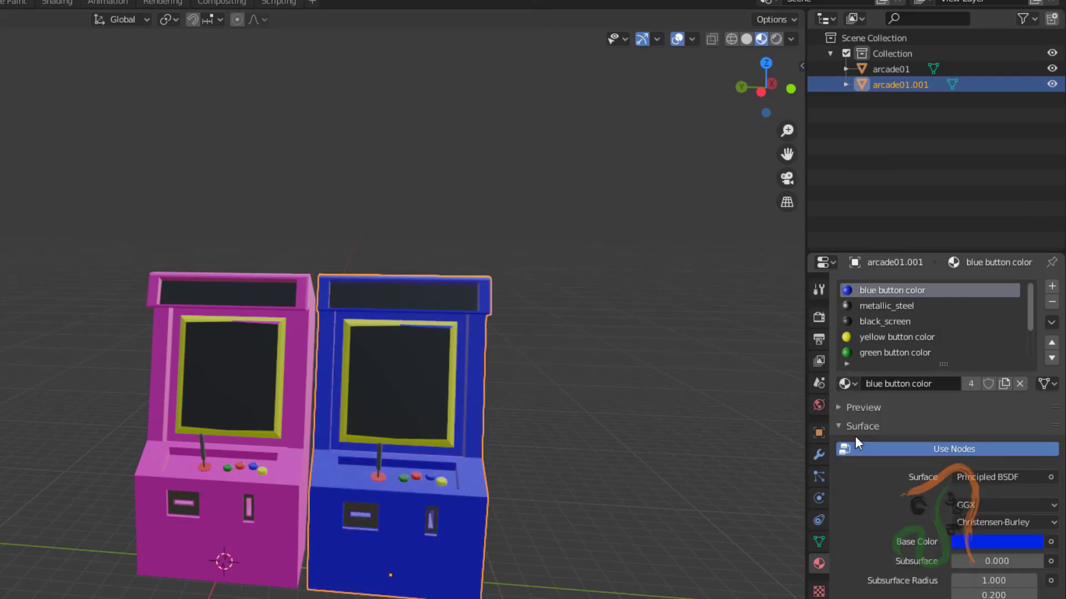
{"action": "left_click", "coordinate": [614, 451]}
Examine the pink and blue cabinets side by side from several angles and distances.
{"action": "middle_click_drag", "start_coordinate": [614, 451], "coordinate": [754, 451]}
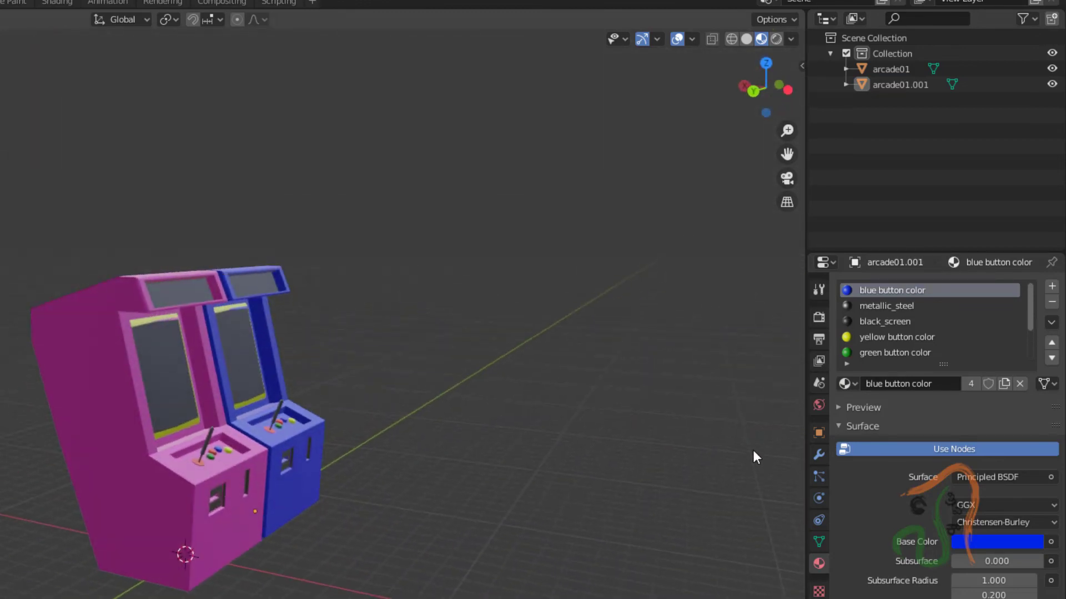
{"action": "scroll", "coordinate": [558, 494], "scroll_direction": "up", "scroll_amount": 2}
{"action": "mouse_move", "coordinate": [484, 505]}
{"action": "middle_mouse_down"}
{"action": "mouse_move", "coordinate": [256, 504]}
{"action": "mouse_move", "coordinate": [186, 480]}
{"action": "mouse_move", "coordinate": [272, 459]}
{"action": "mouse_move", "coordinate": [375, 524]}
{"action": "mouse_move", "coordinate": [495, 522]}
{"action": "middle_mouse_up"}
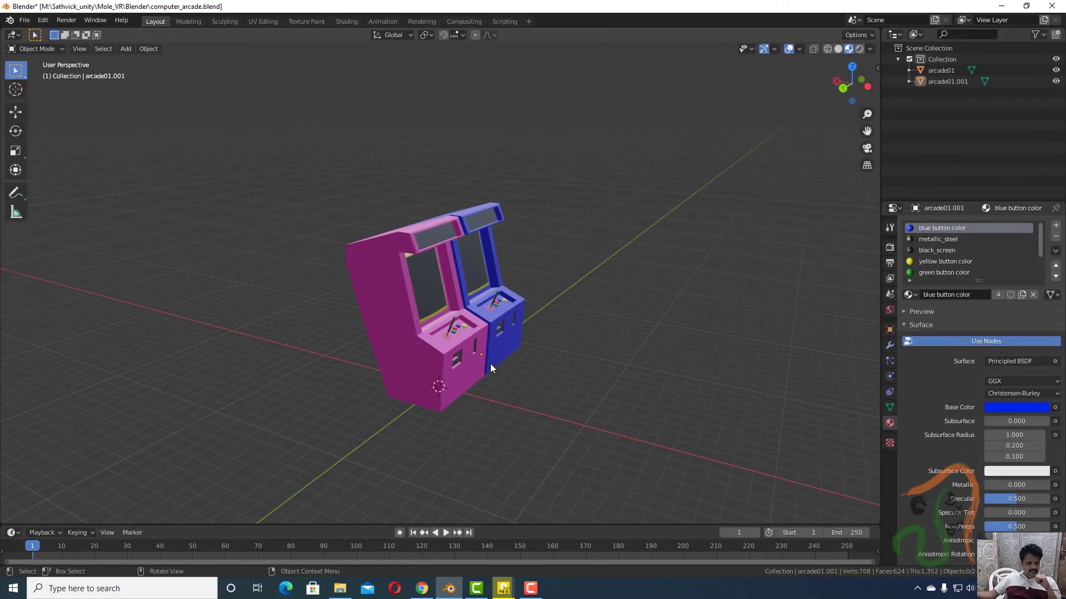
{"action": "scroll", "coordinate": [488, 355], "scroll_direction": "up", "scroll_amount": 2}
{"action": "middle_click_drag", "start_coordinate": [485, 351], "coordinate": [436, 305]}
{"action": "scroll", "coordinate": [415, 355], "scroll_direction": "down", "scroll_amount": 2}
{"action": "middle_click_drag", "start_coordinate": [415, 355], "coordinate": [445, 361]}
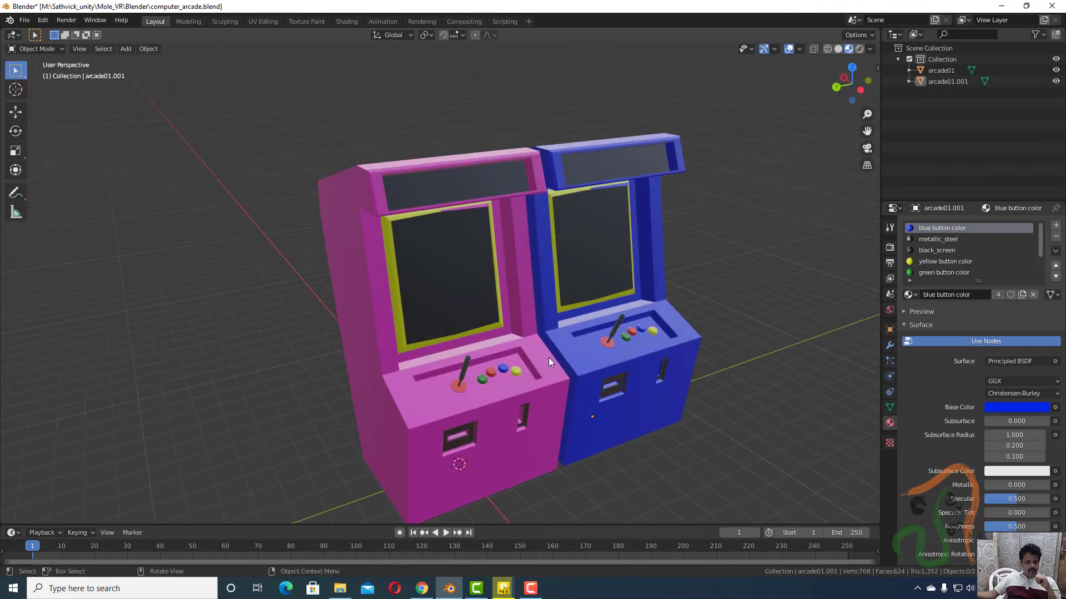
{"action": "middle_click_drag", "start_coordinate": [548, 358], "coordinate": [542, 398]}
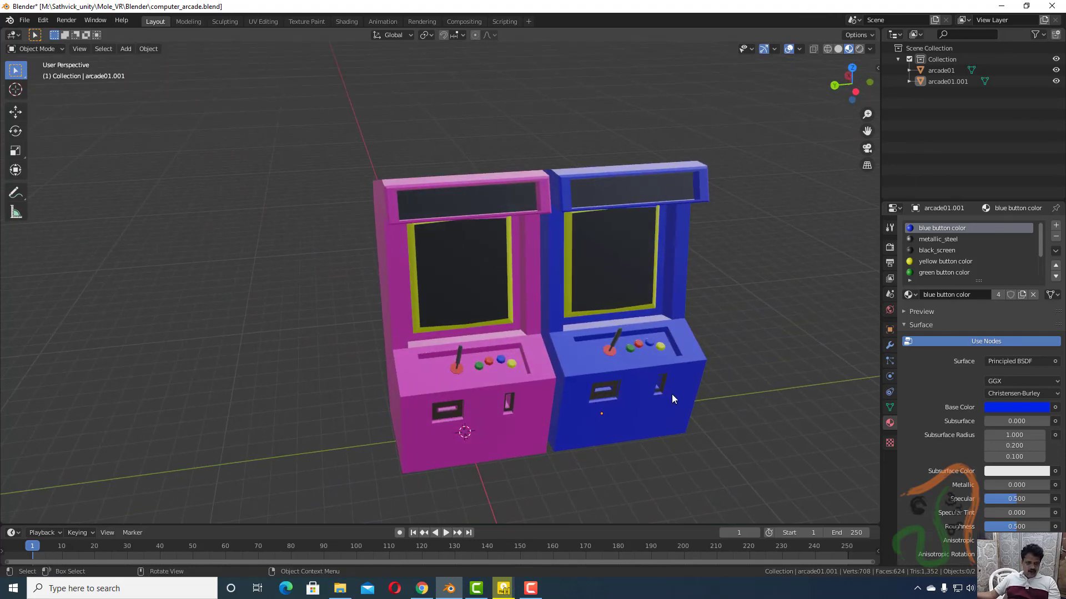
{"action": "middle_click_drag", "start_coordinate": [701, 374], "coordinate": [718, 350]}
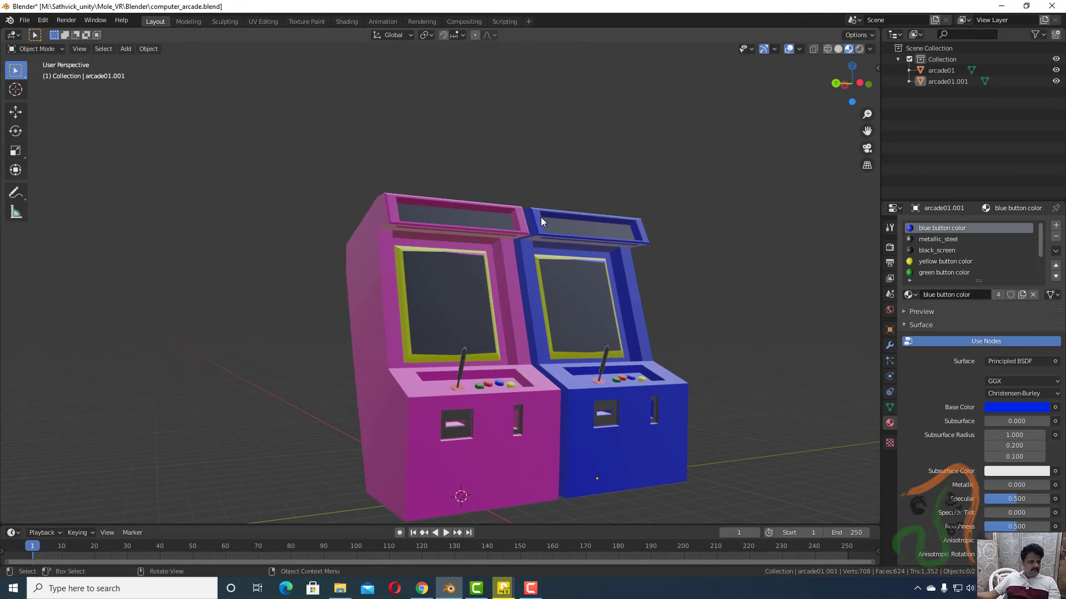
Save the changes to the computer_arcade.blend file.
{"action": "left_click", "coordinate": [24, 21]}
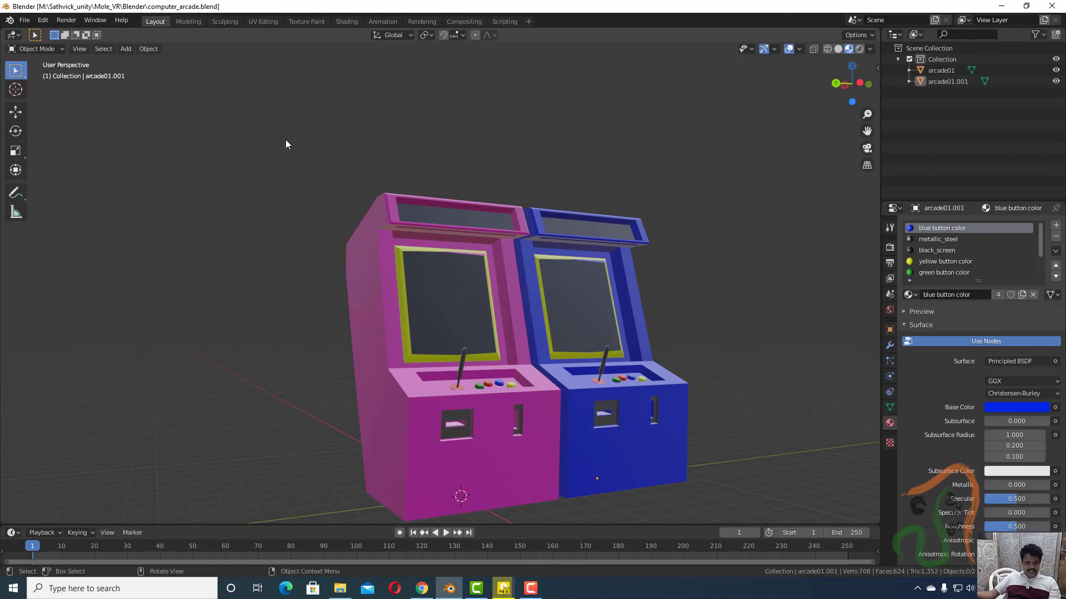
{"action": "middle_click_drag", "start_coordinate": [293, 167], "coordinate": [261, 213]}
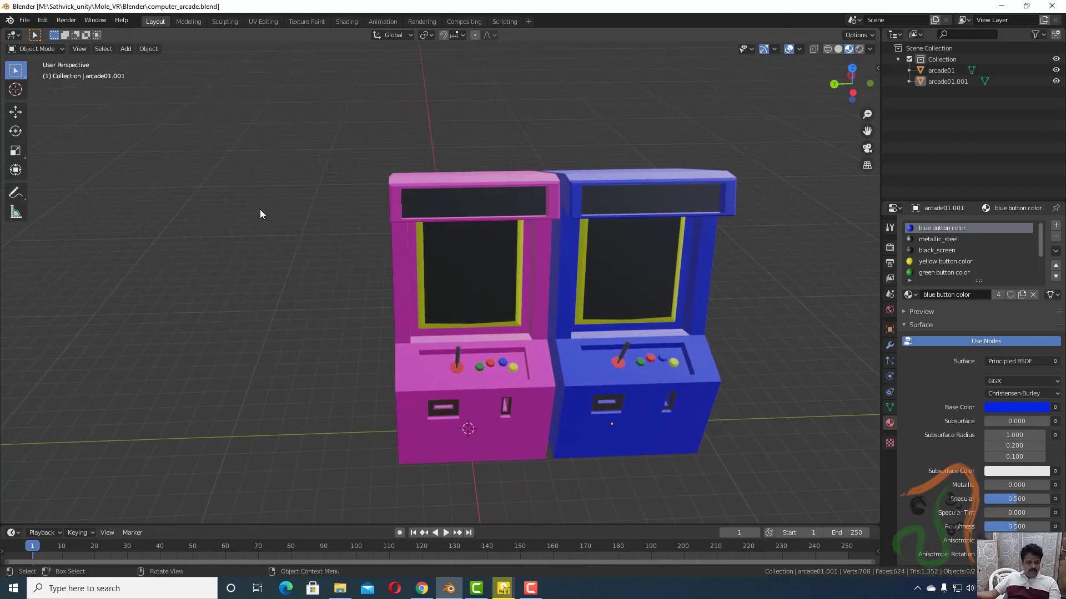